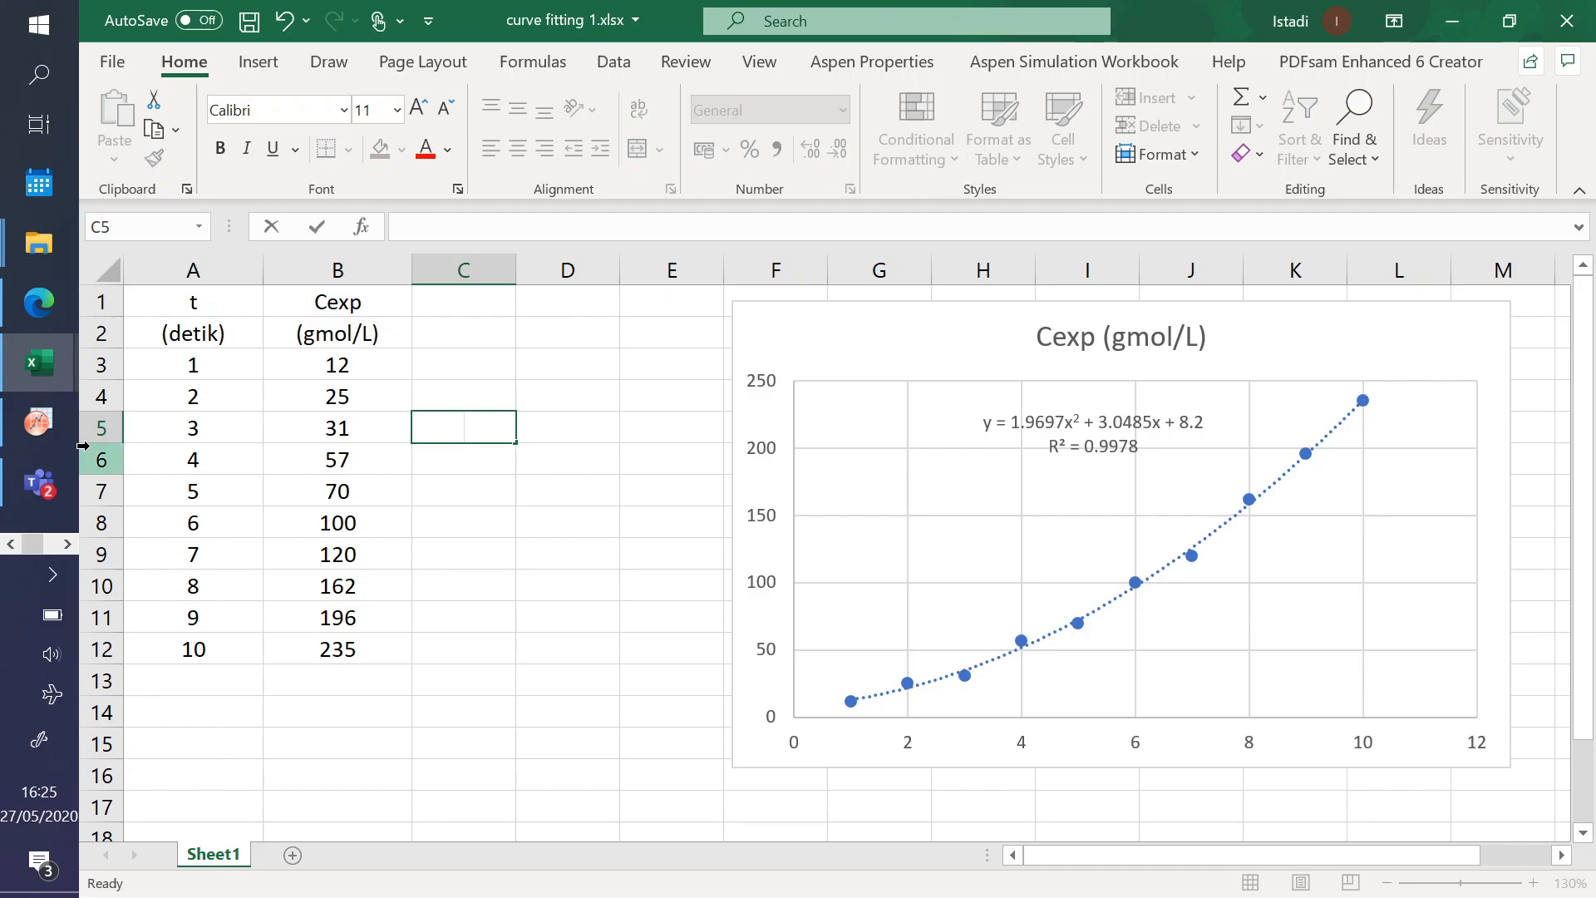
left_click(41, 420)
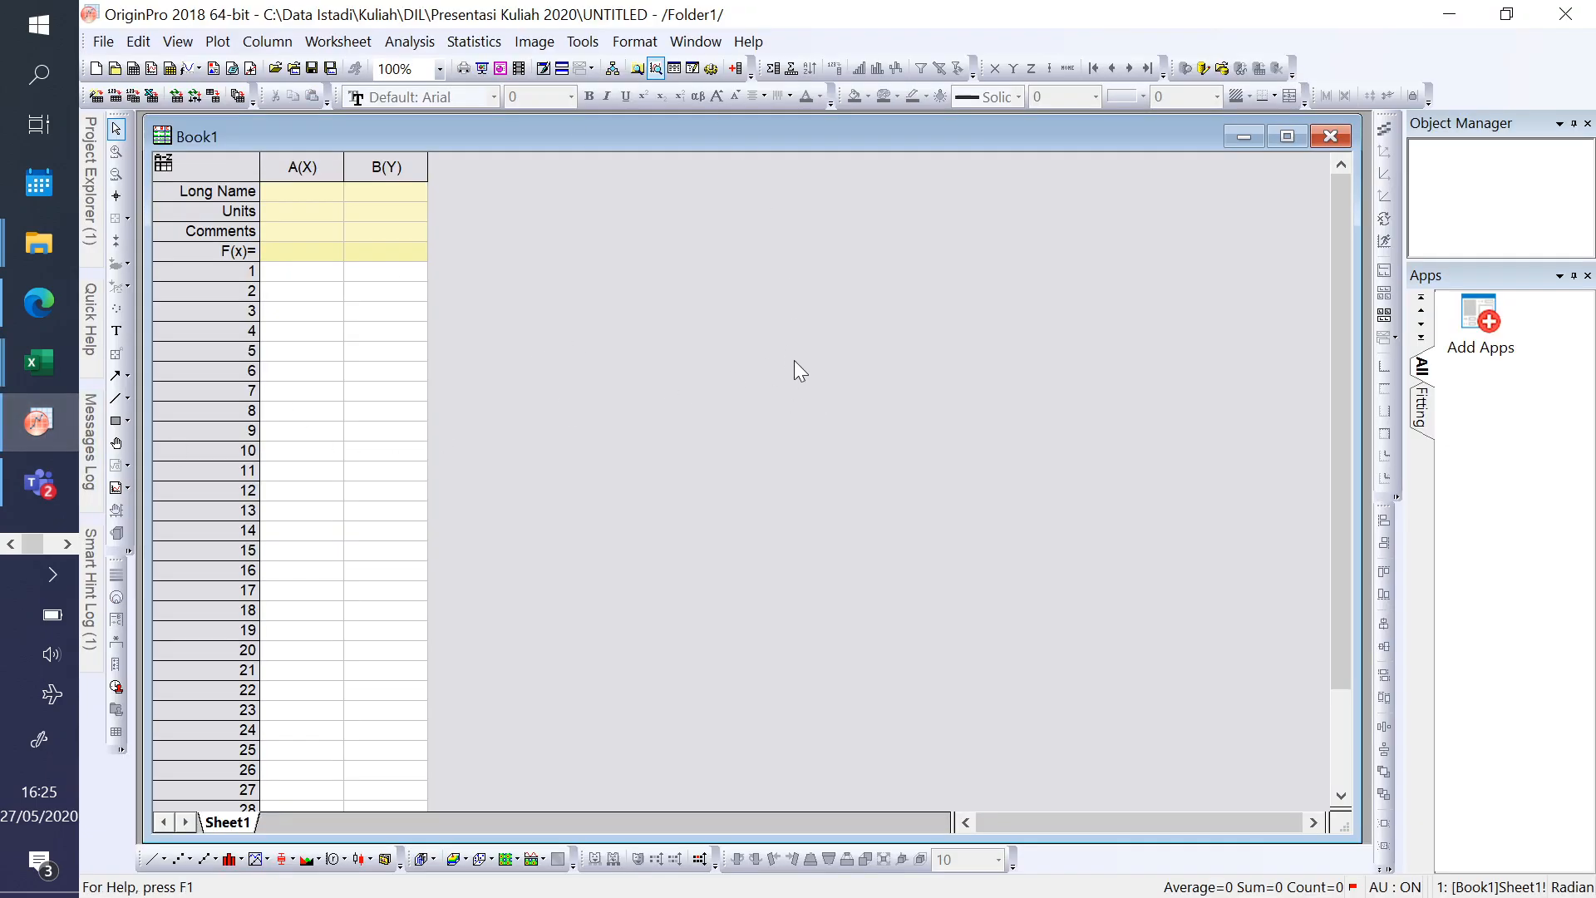
left_click(43, 364)
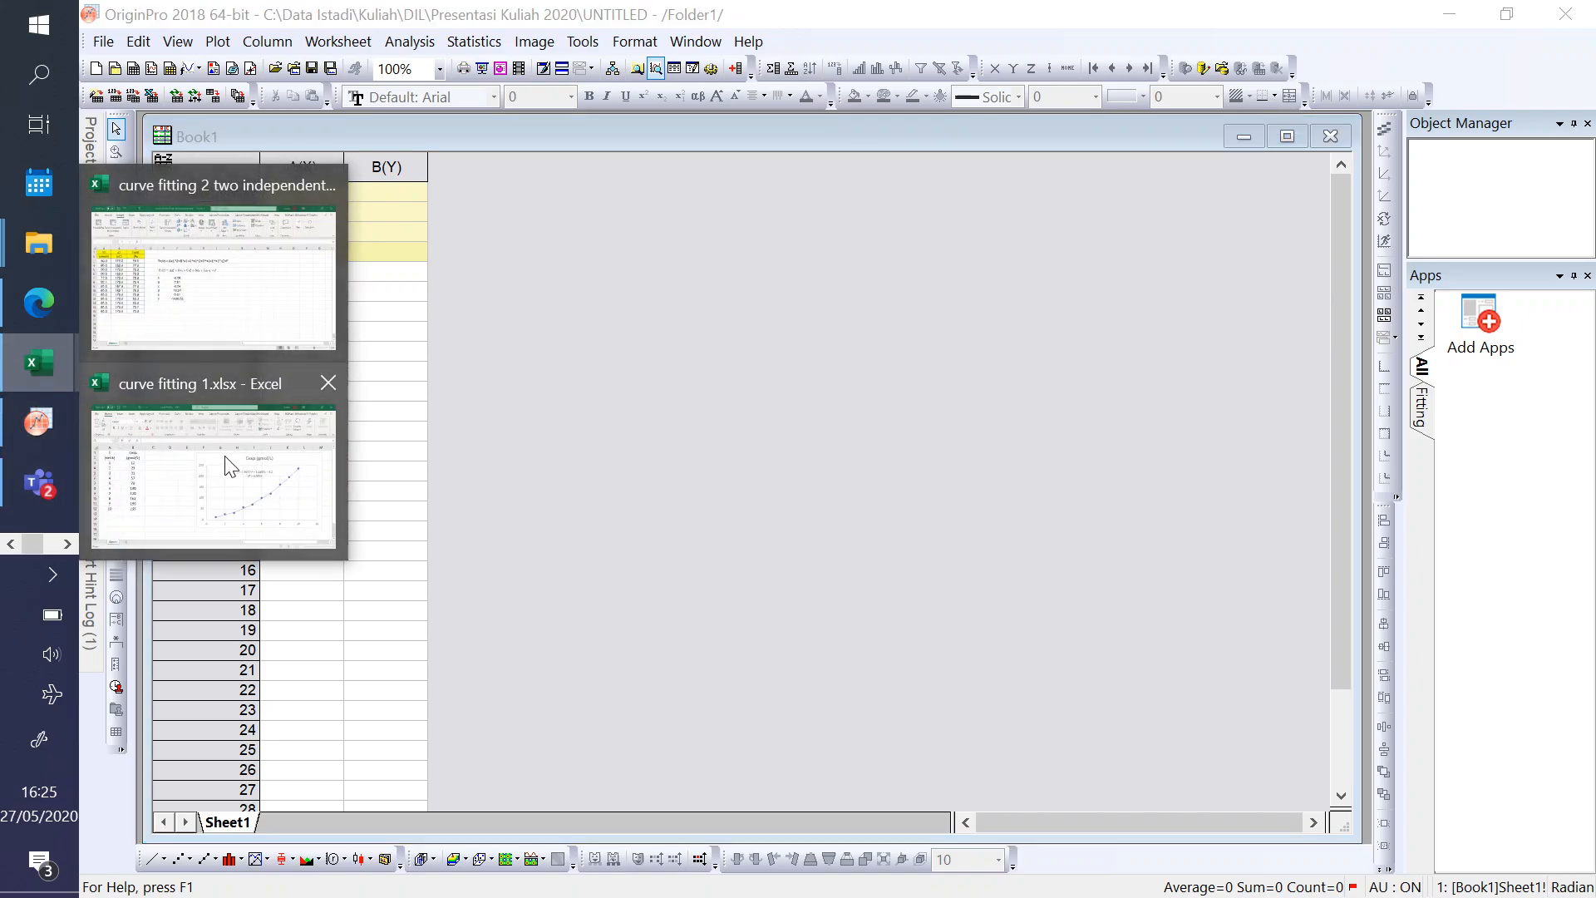
left_click(214, 449)
left_click(530, 510)
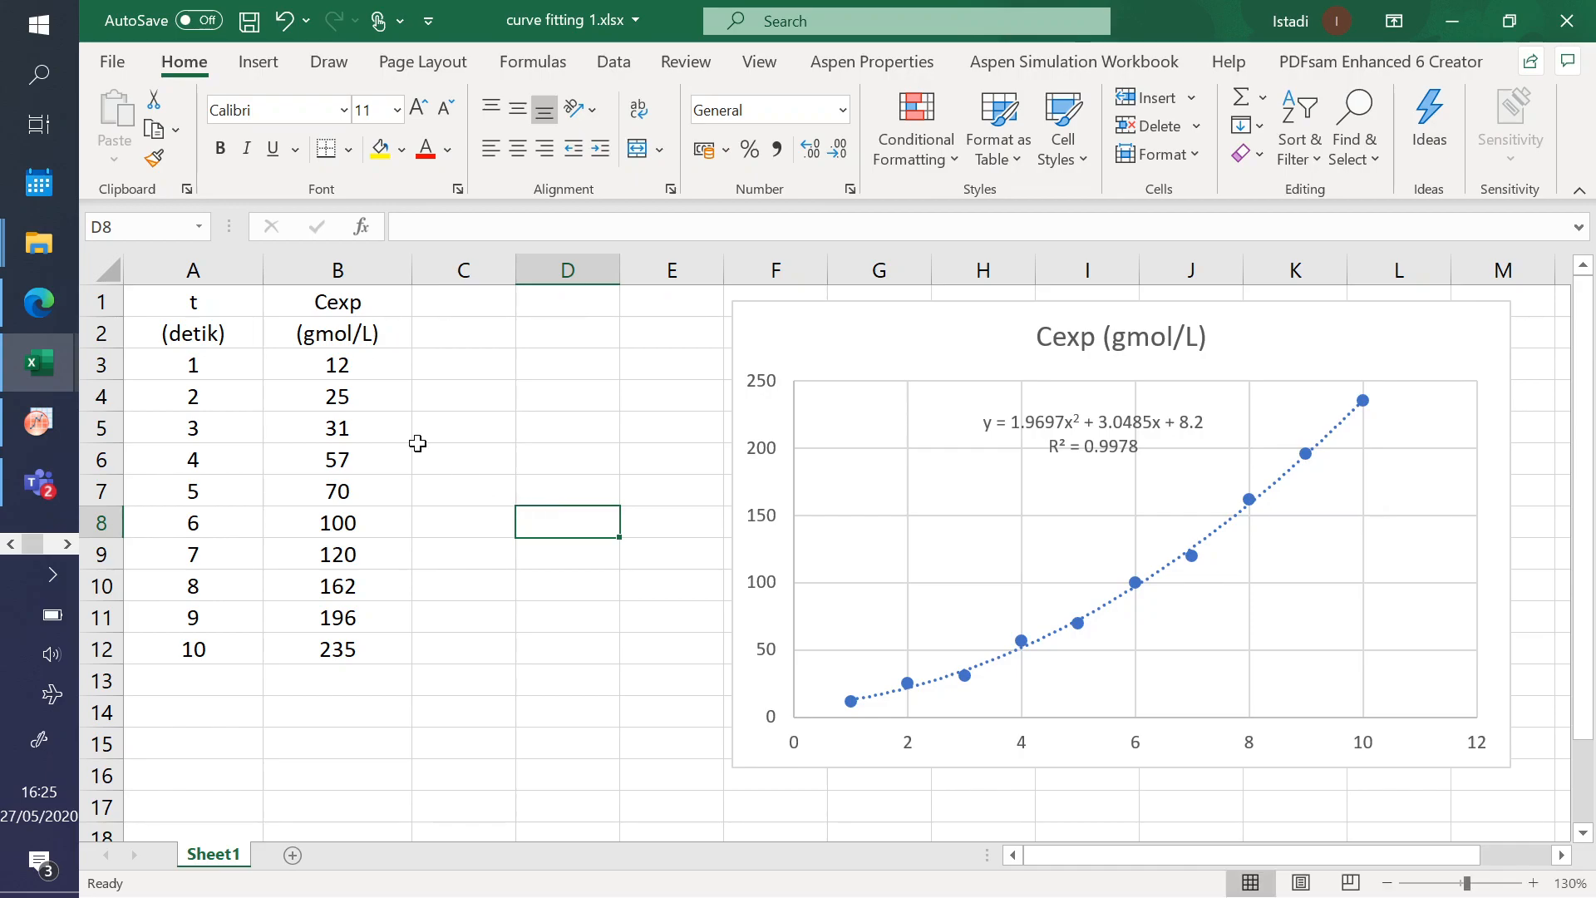
- Examine the options of the Cexp chart's trendline, including its fit type, order and the equation and R-squared display settings
left_click(1135, 582)
left_click(1133, 580)
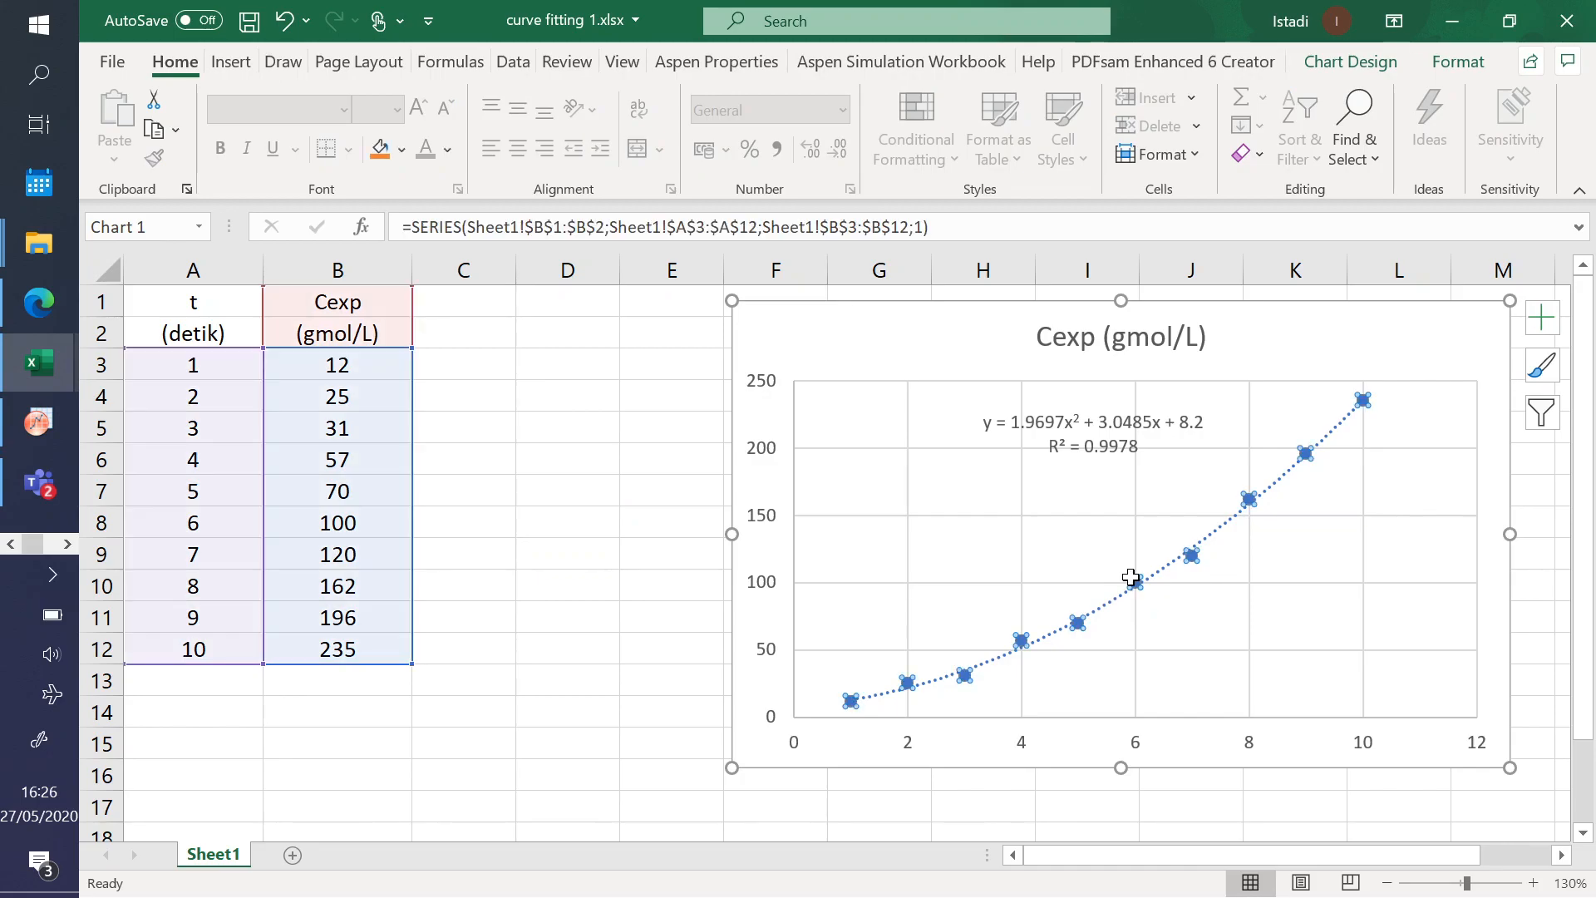
right_click(1114, 604)
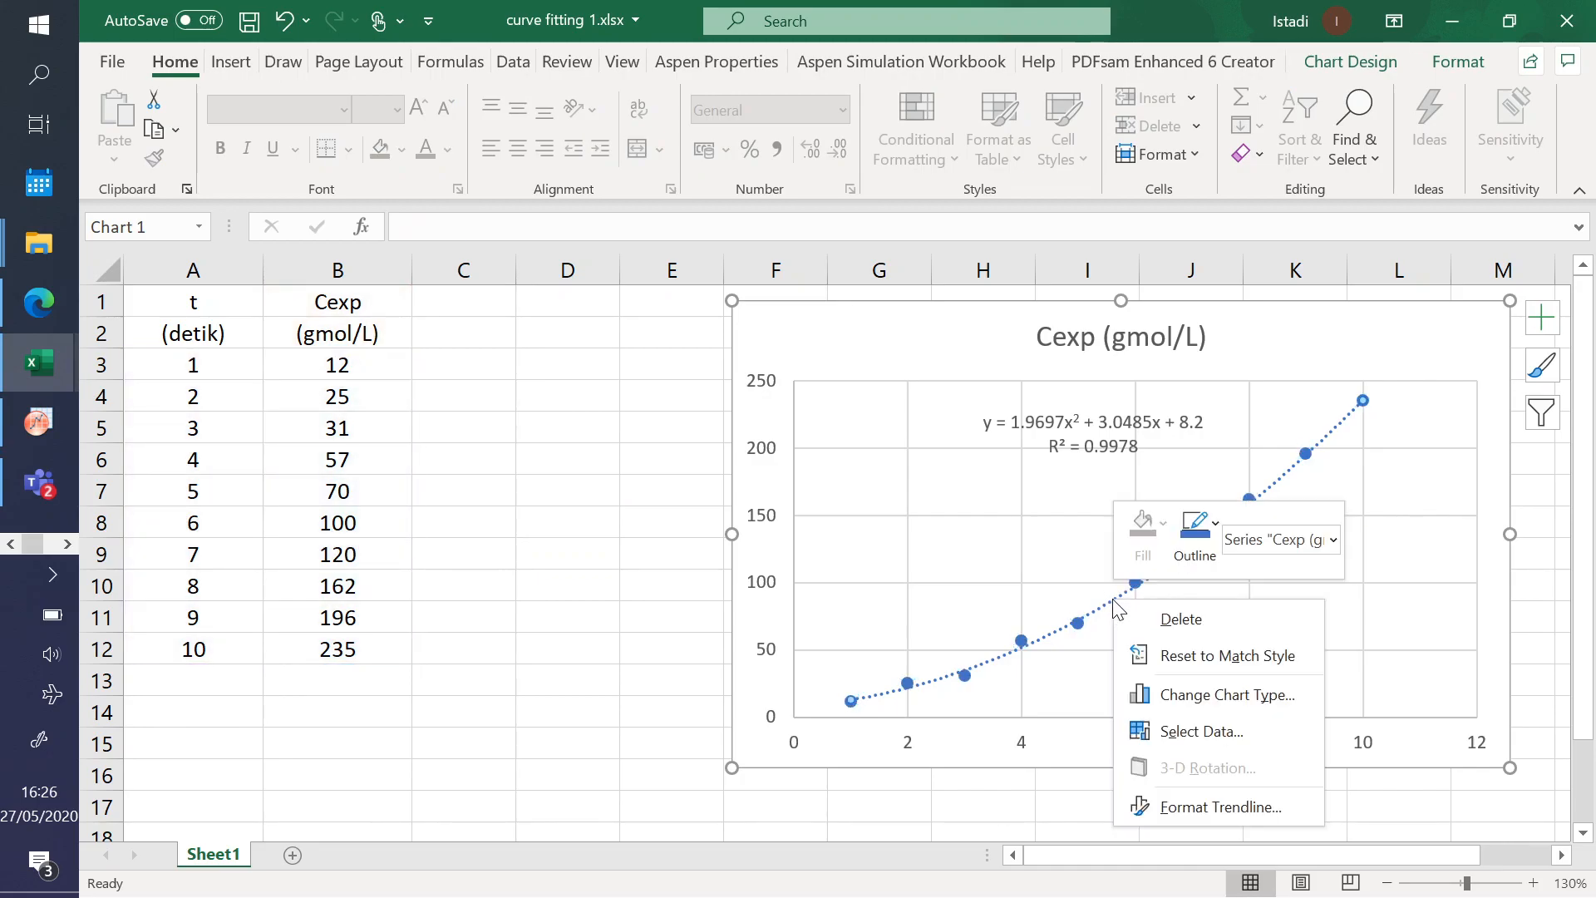
left_click(1172, 806)
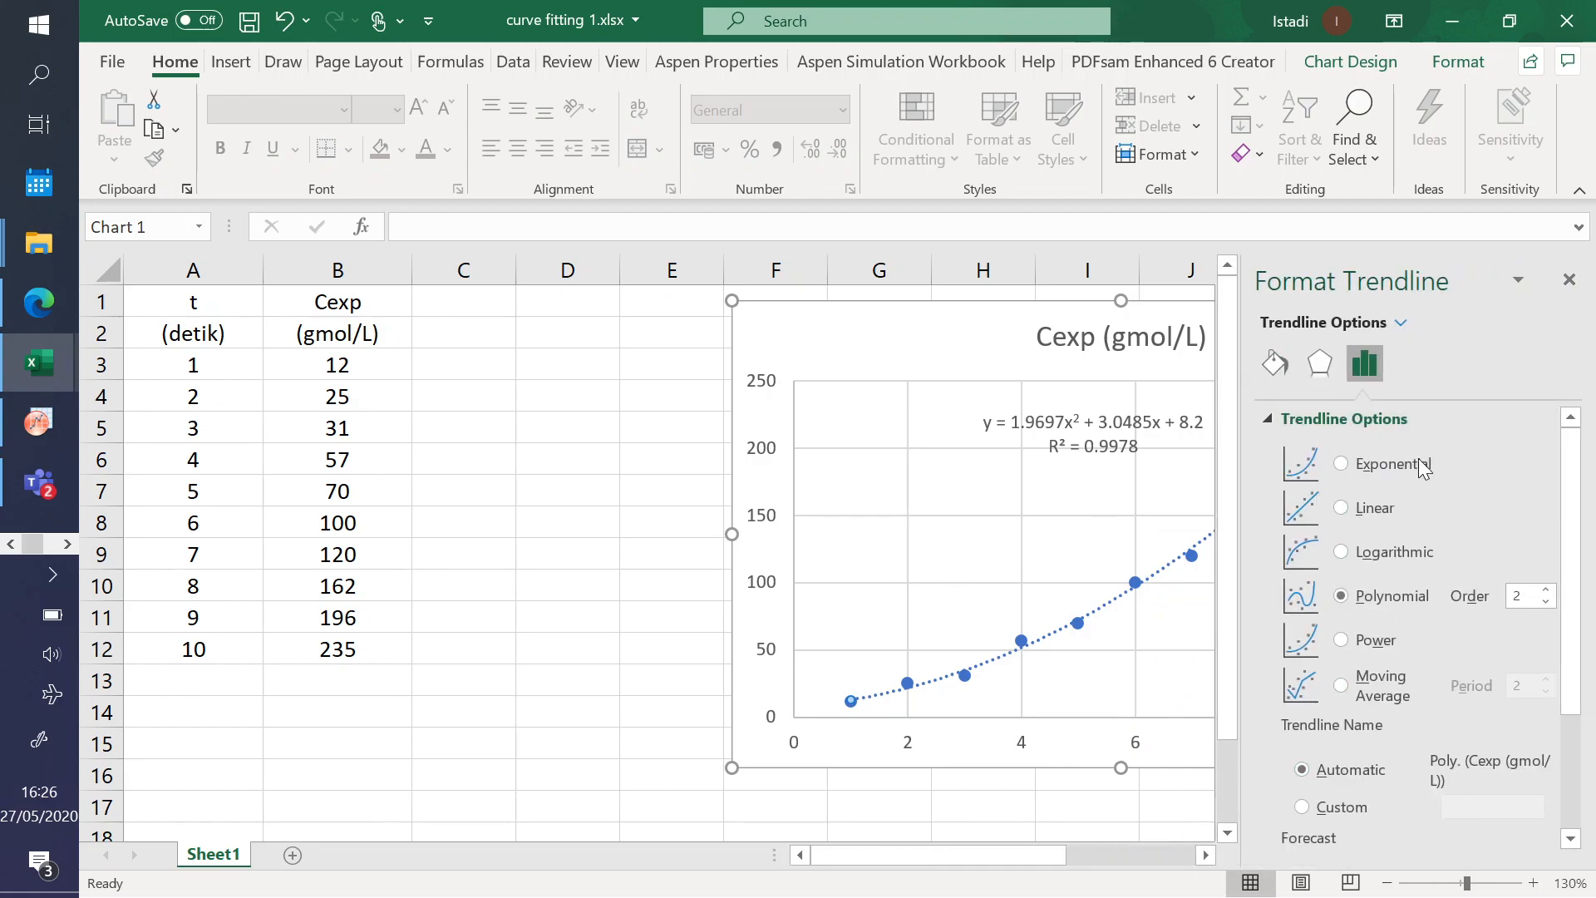
left_click(1397, 323)
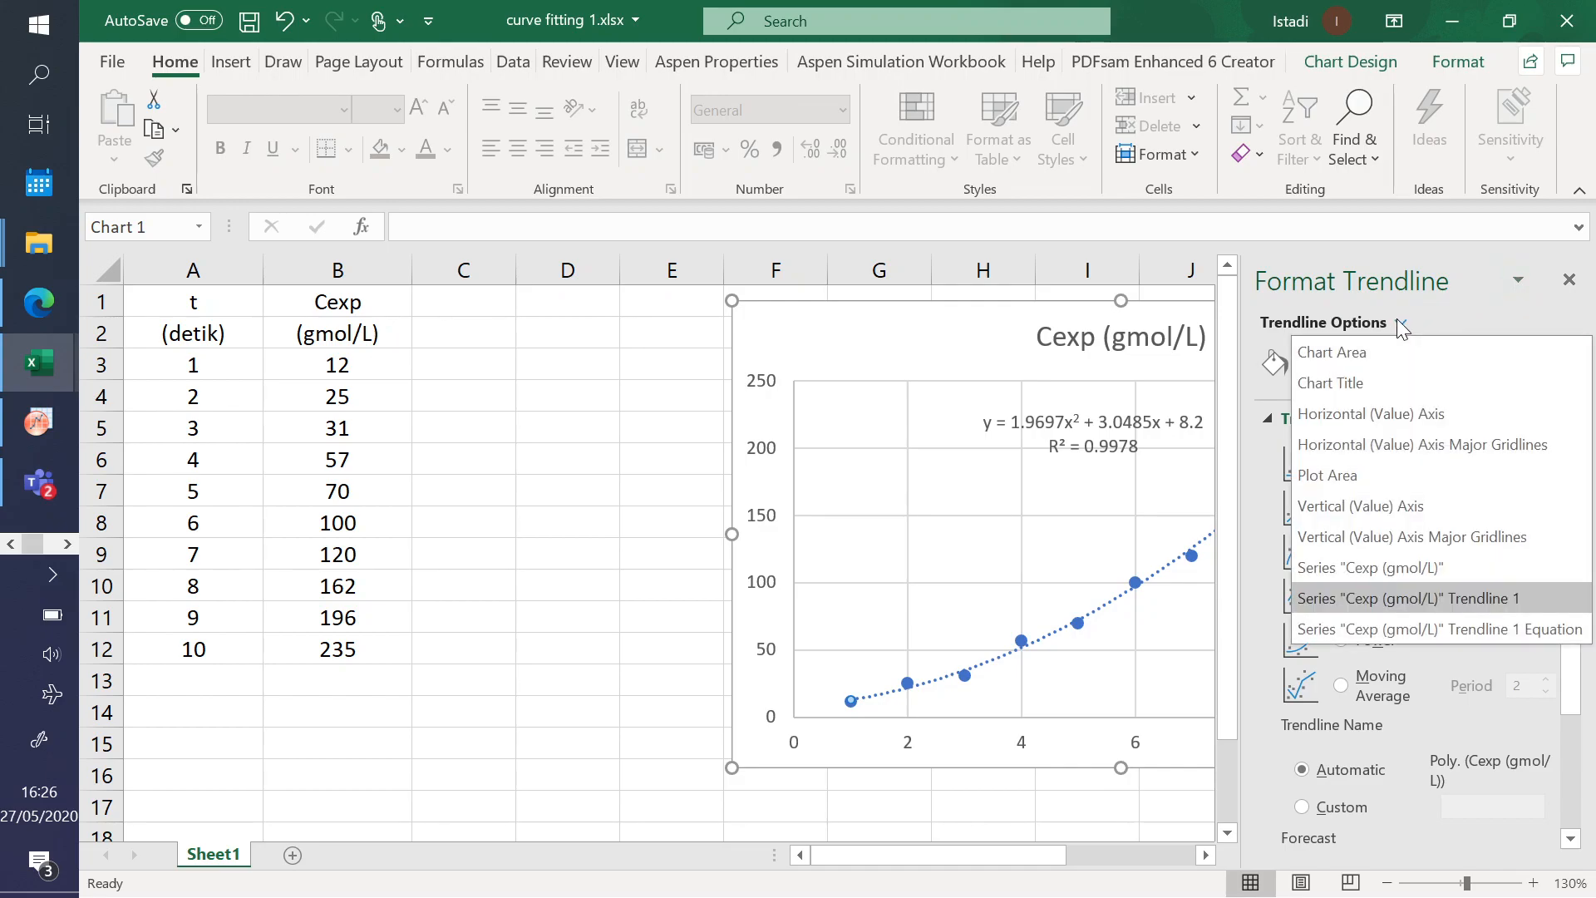
left_click(1255, 503)
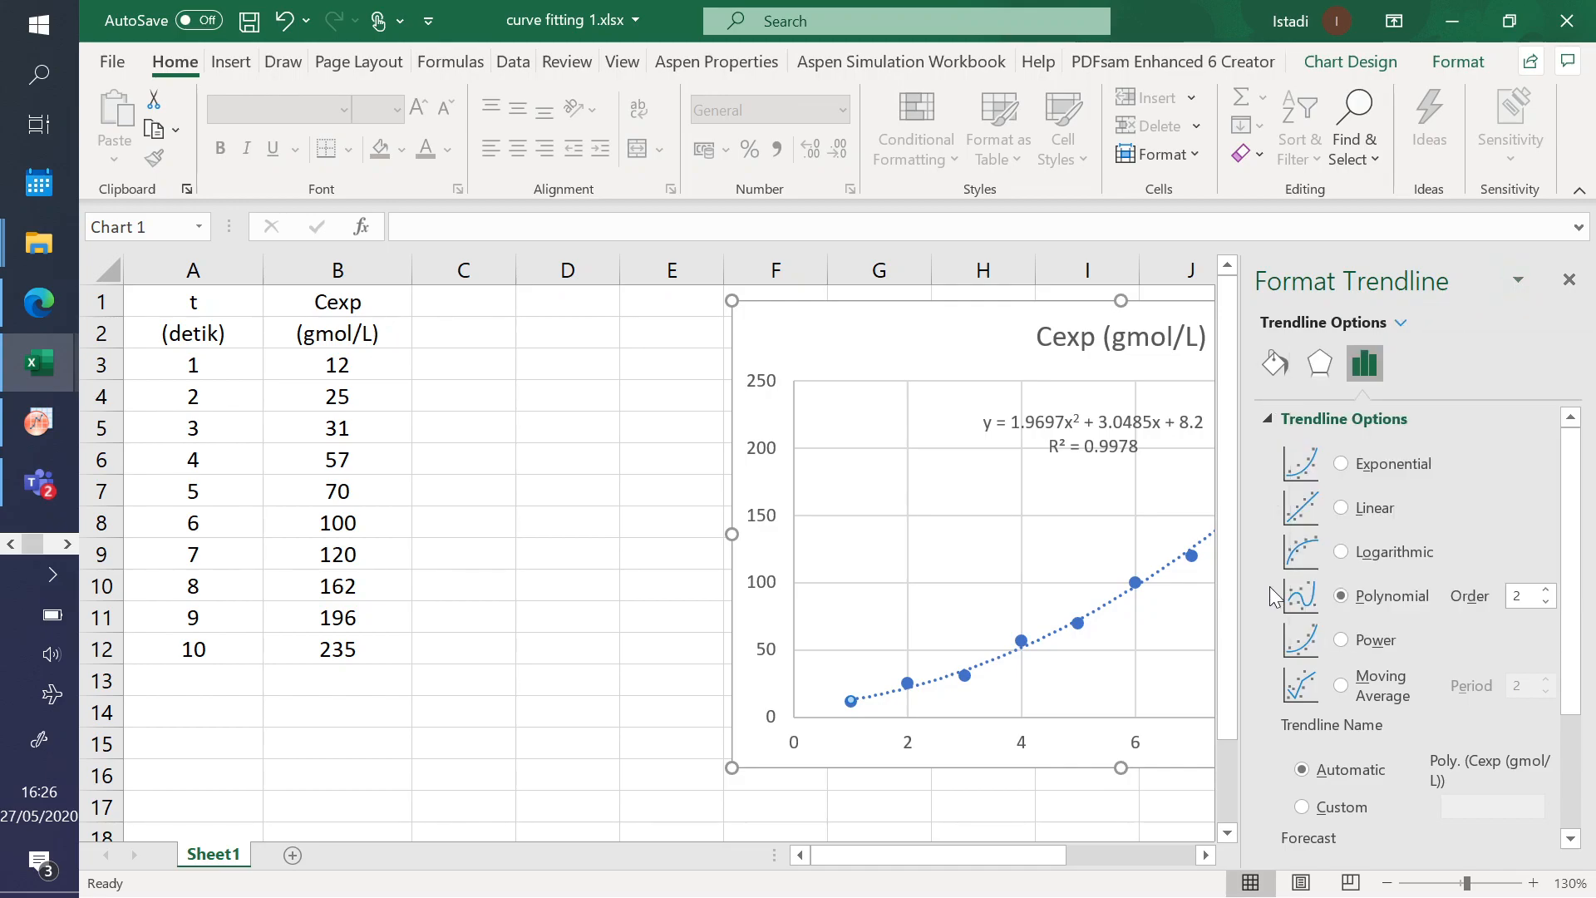
scroll(1368, 536, "down", 3)
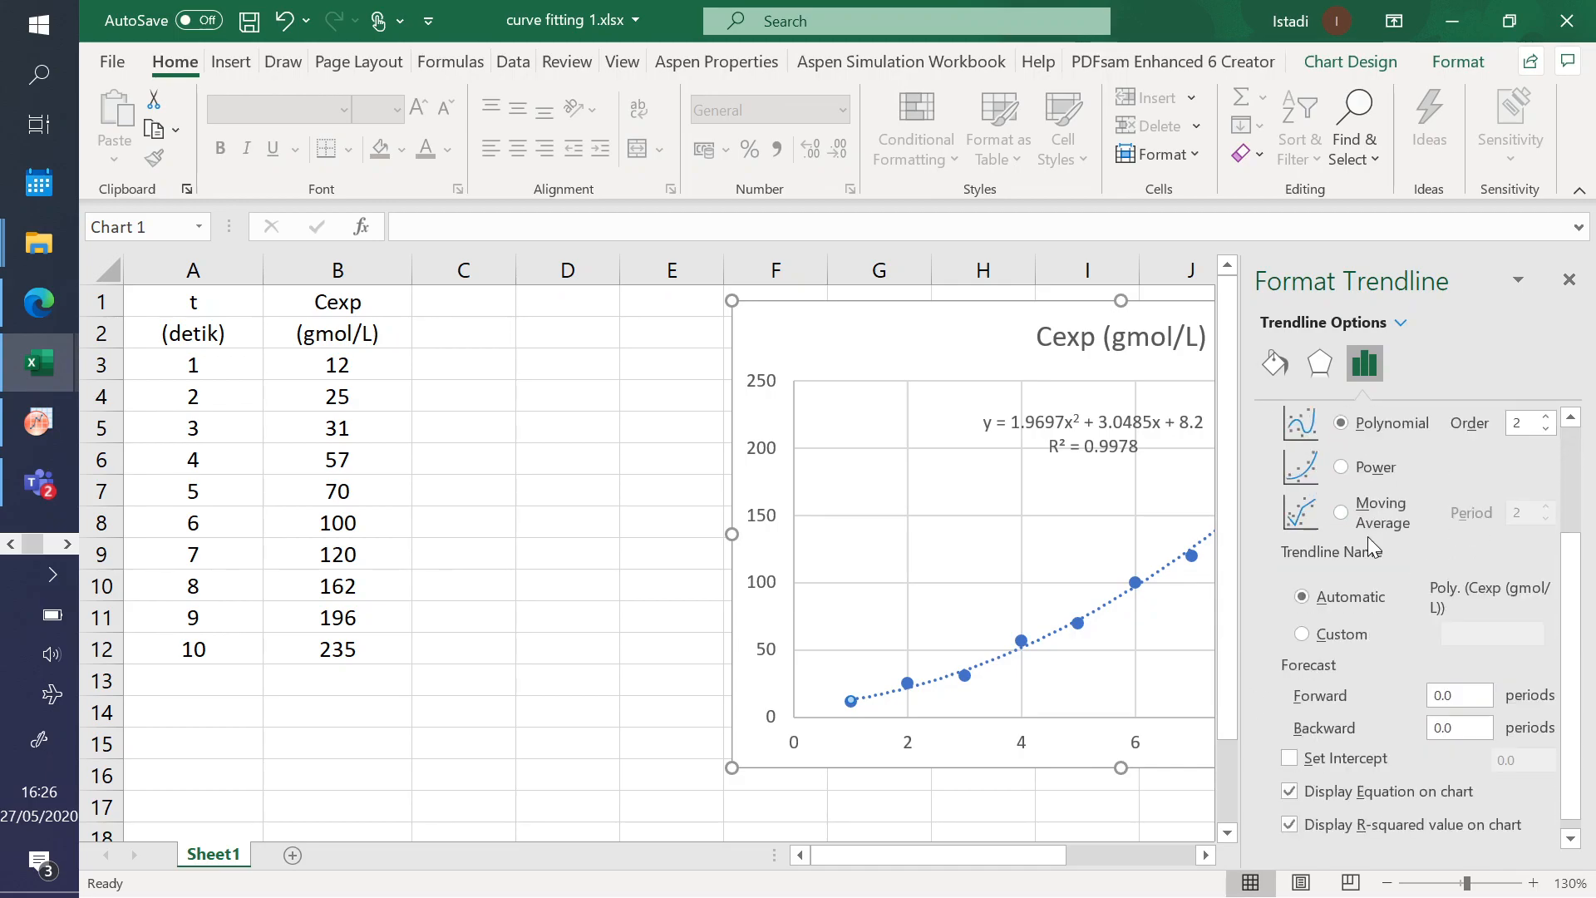
scroll(1414, 517, "up", 2)
scroll(1413, 511, "up", 1)
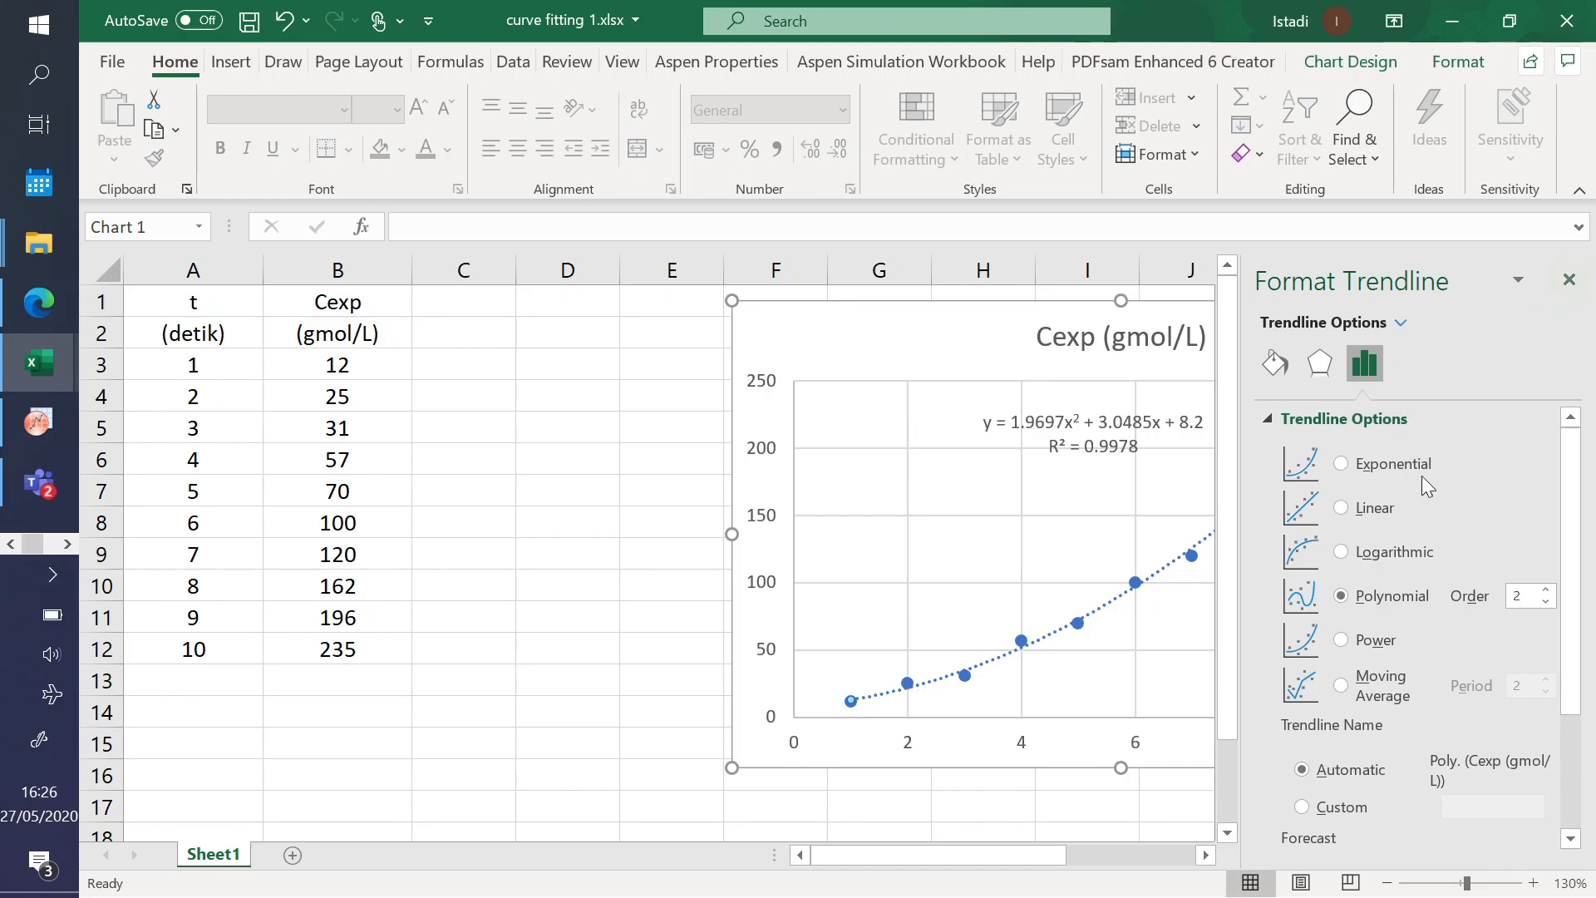
scroll(1400, 582, "down", 3)
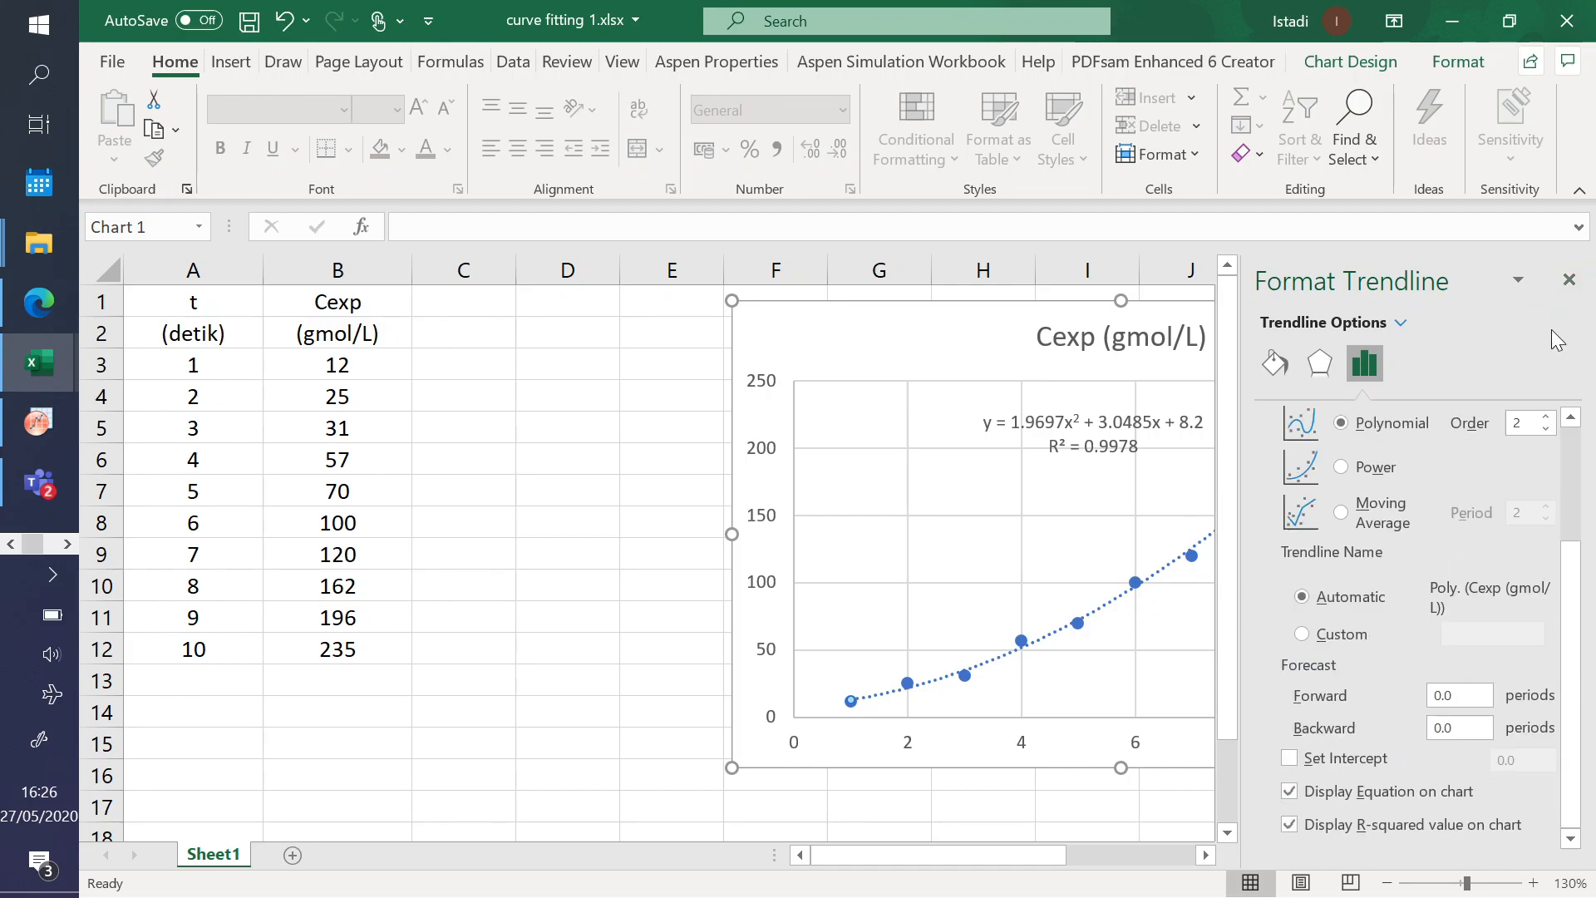
left_click(1568, 279)
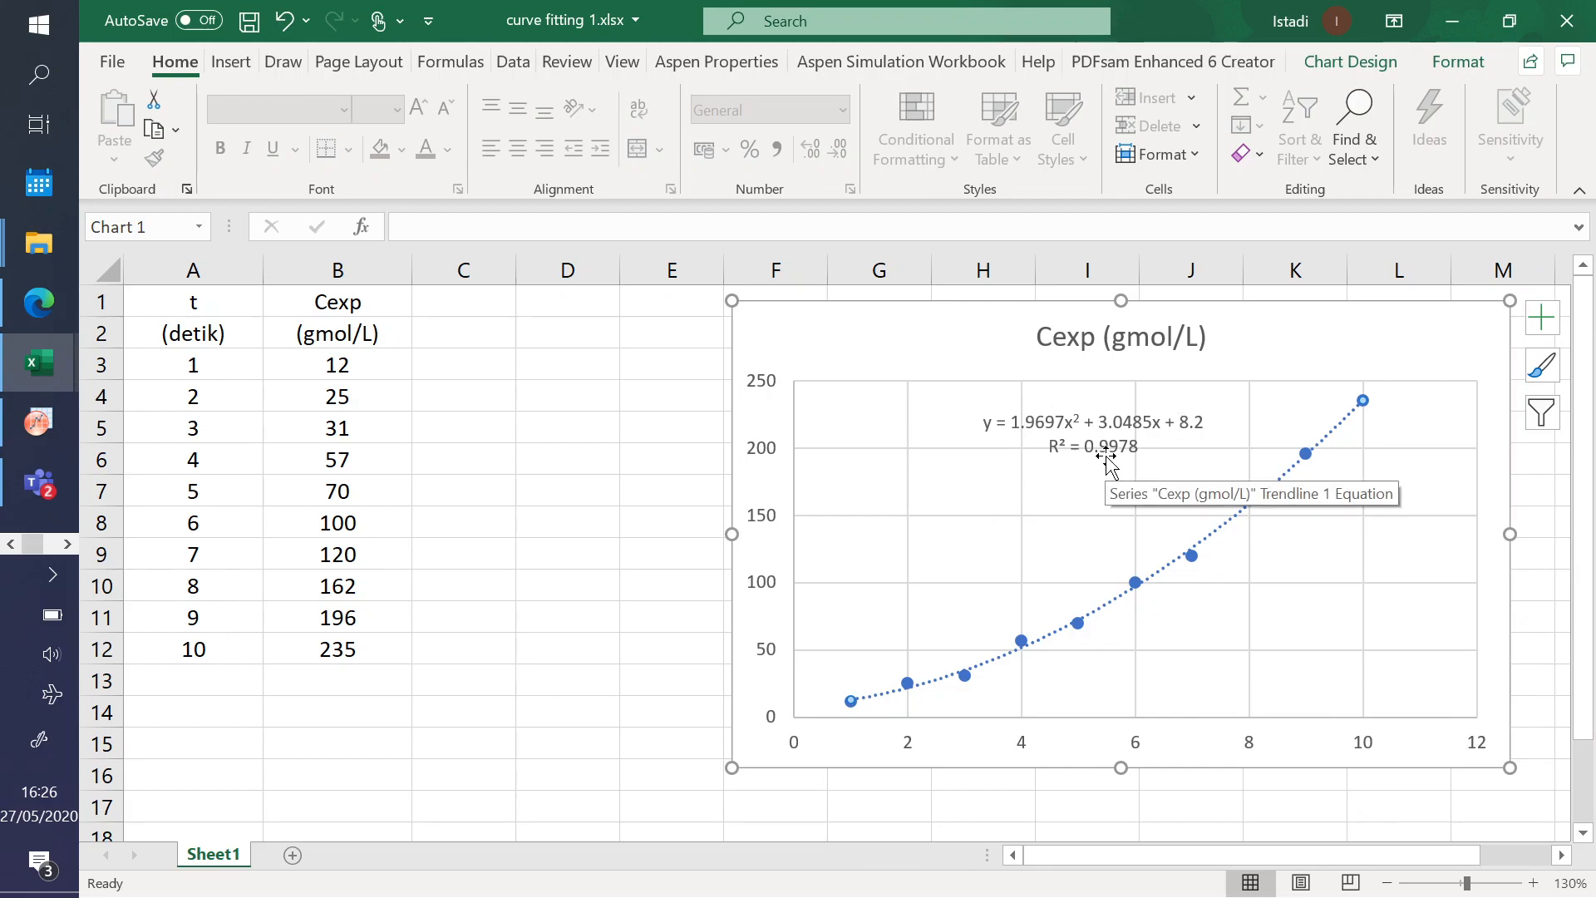
left_click(631, 457)
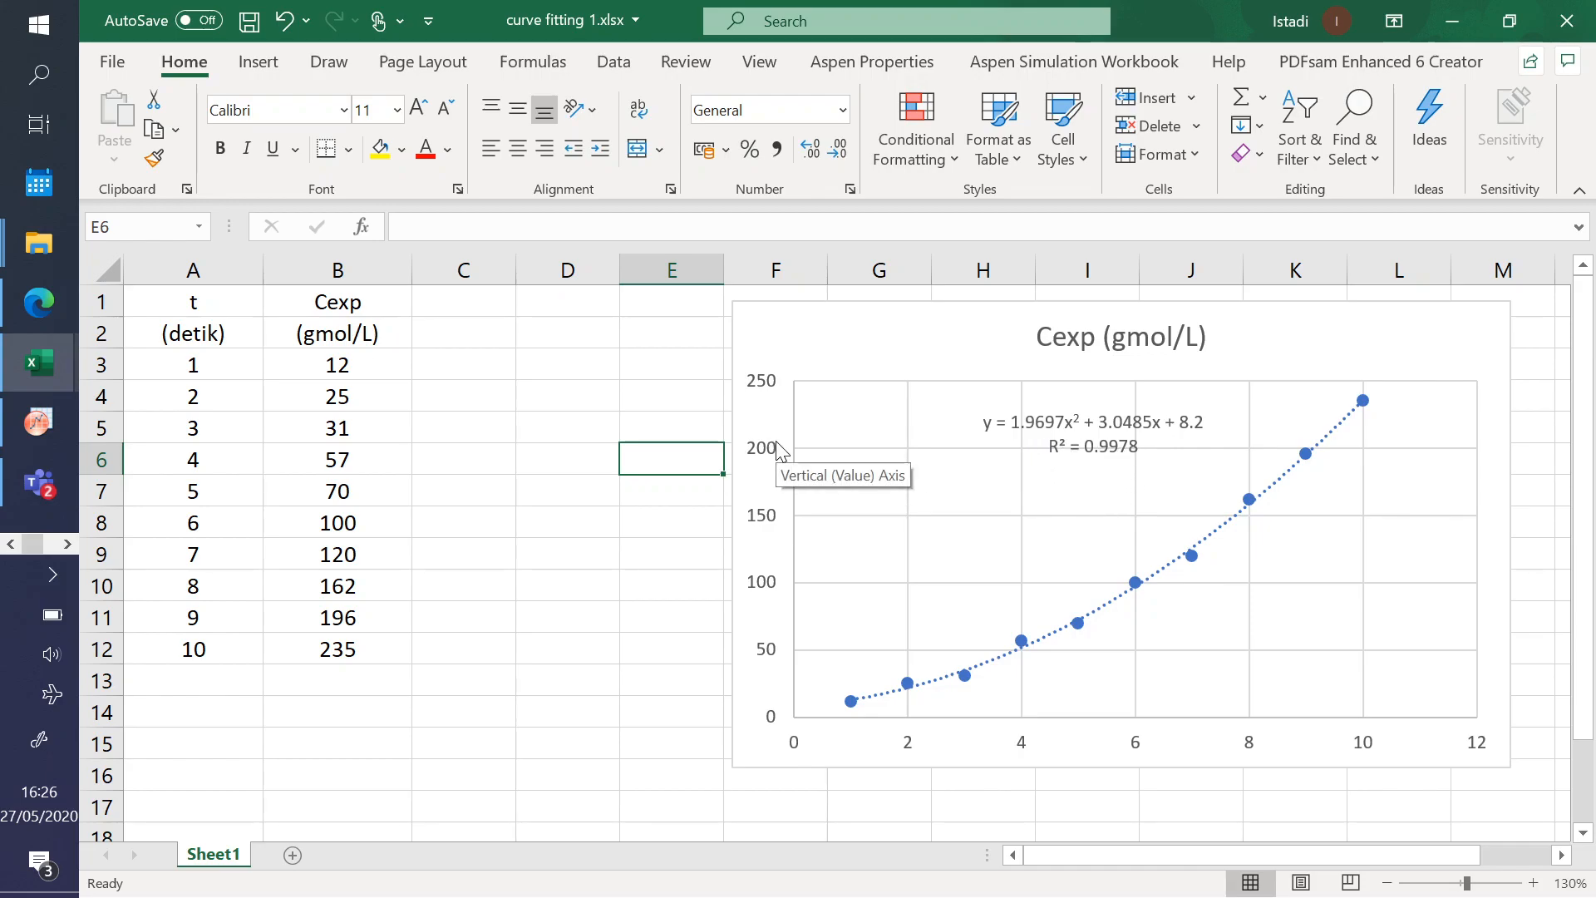
left_click(629, 389)
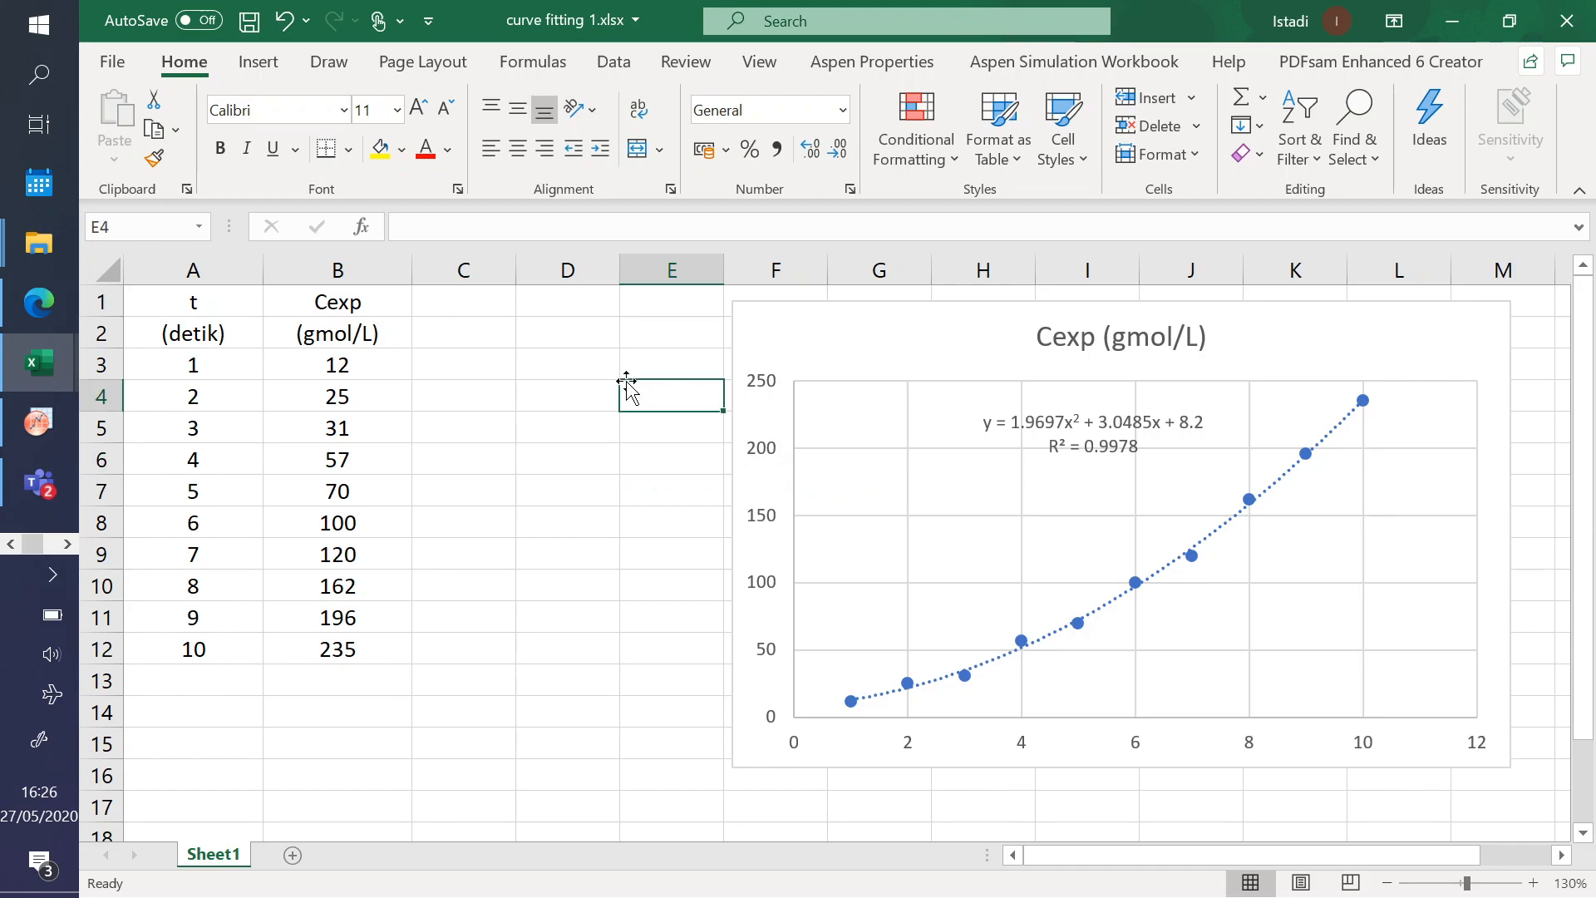
left_click(37, 423)
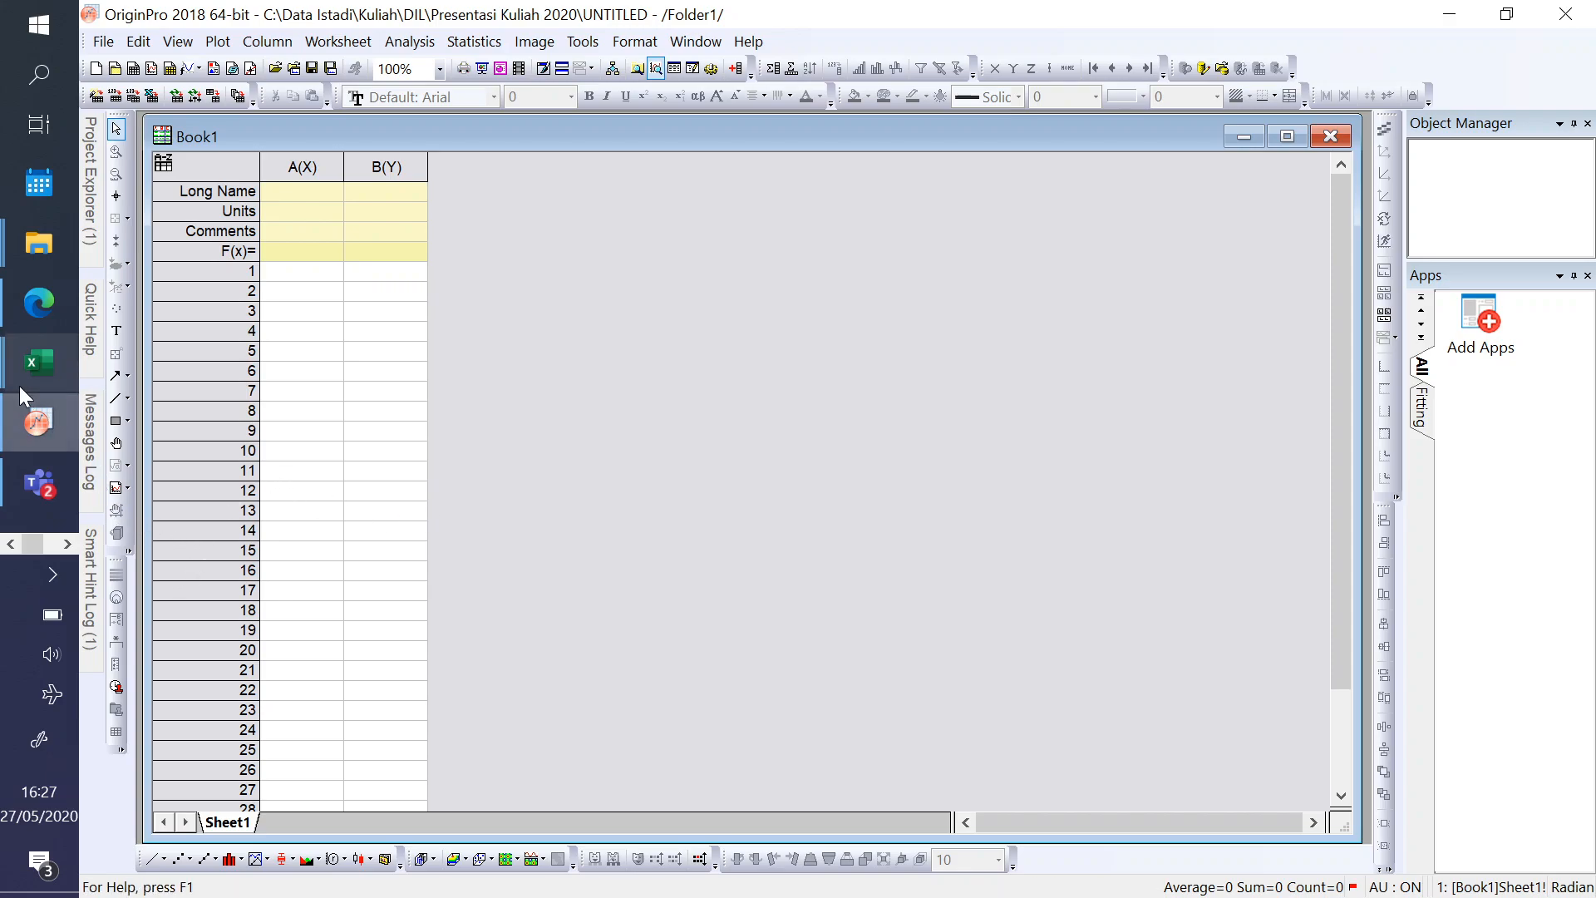
mouse_move(18, 384)
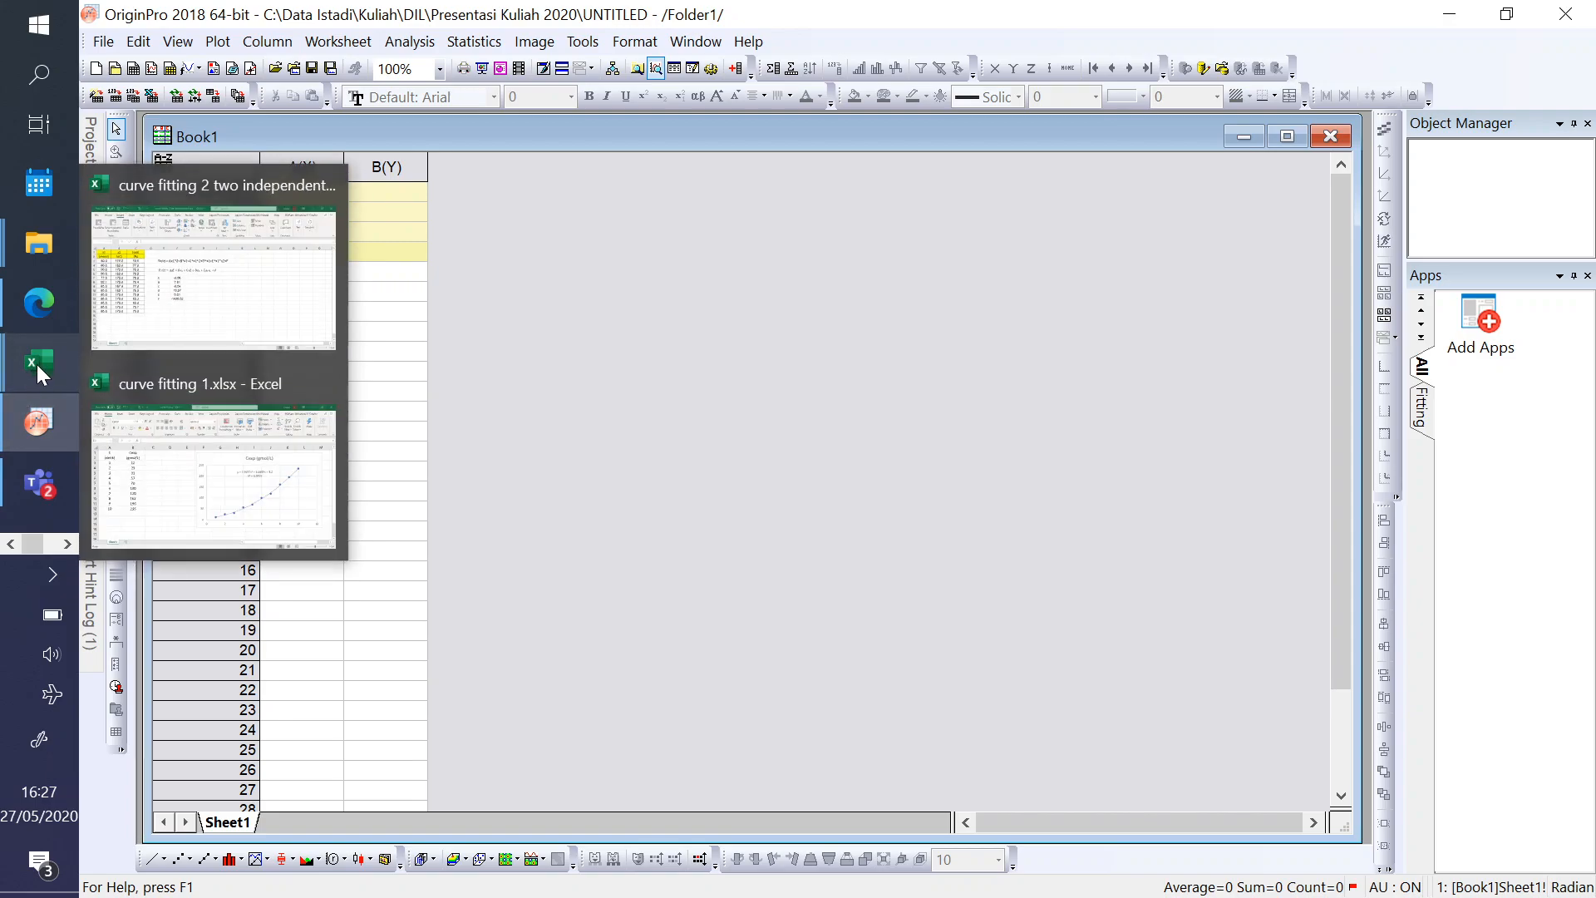
left_click(108, 435)
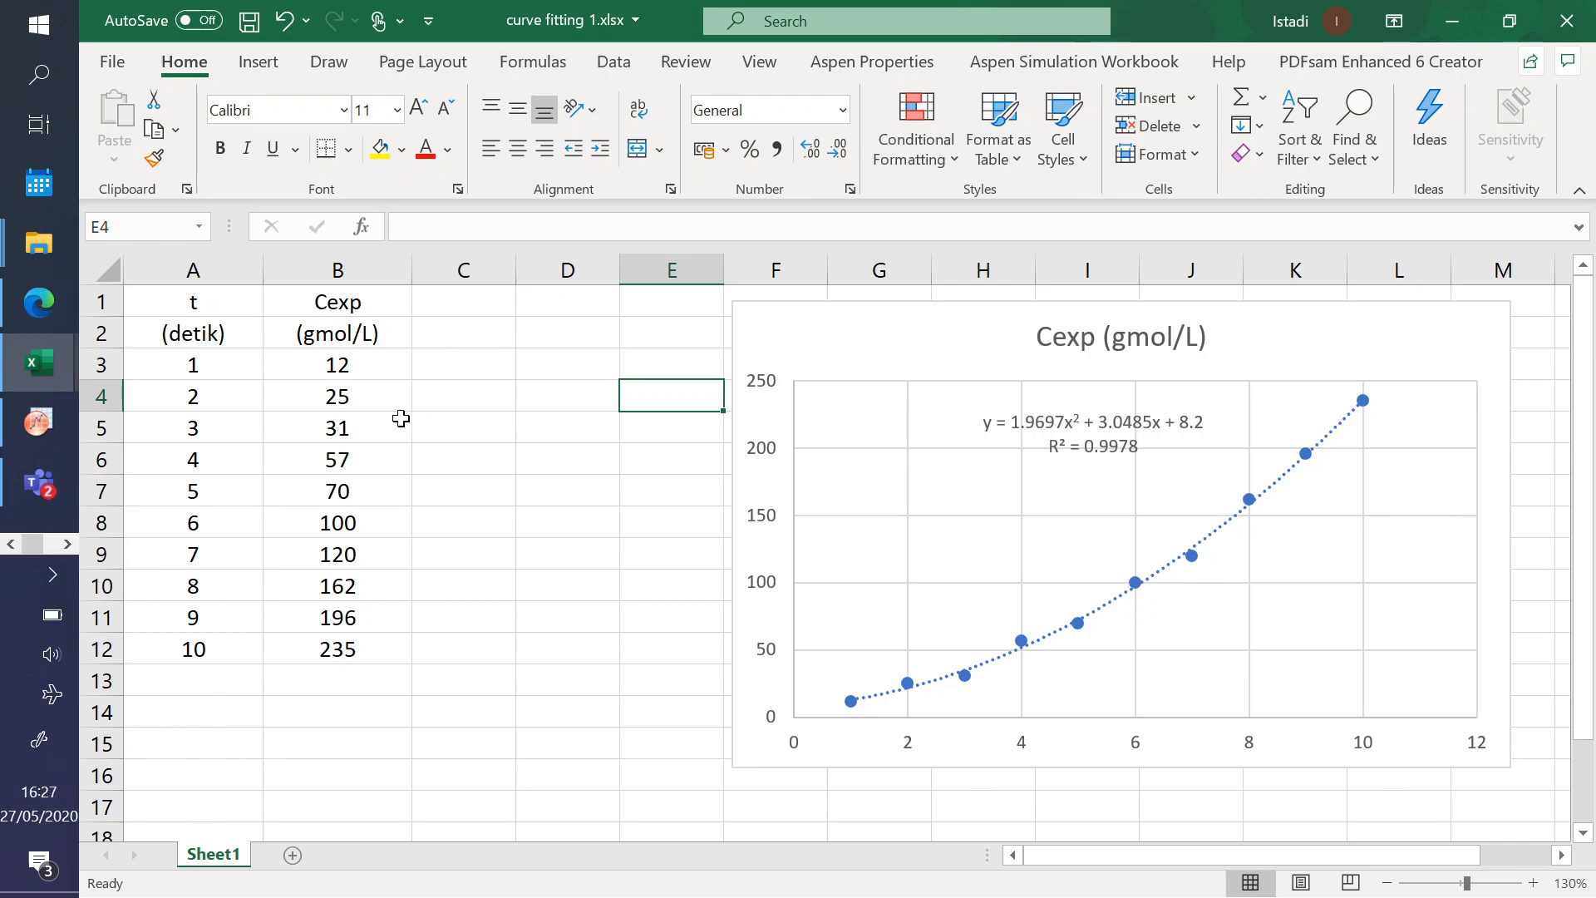
- Review the t and Cexp columns in A1:B12, covering their names, units and data values
left_click(209, 301)
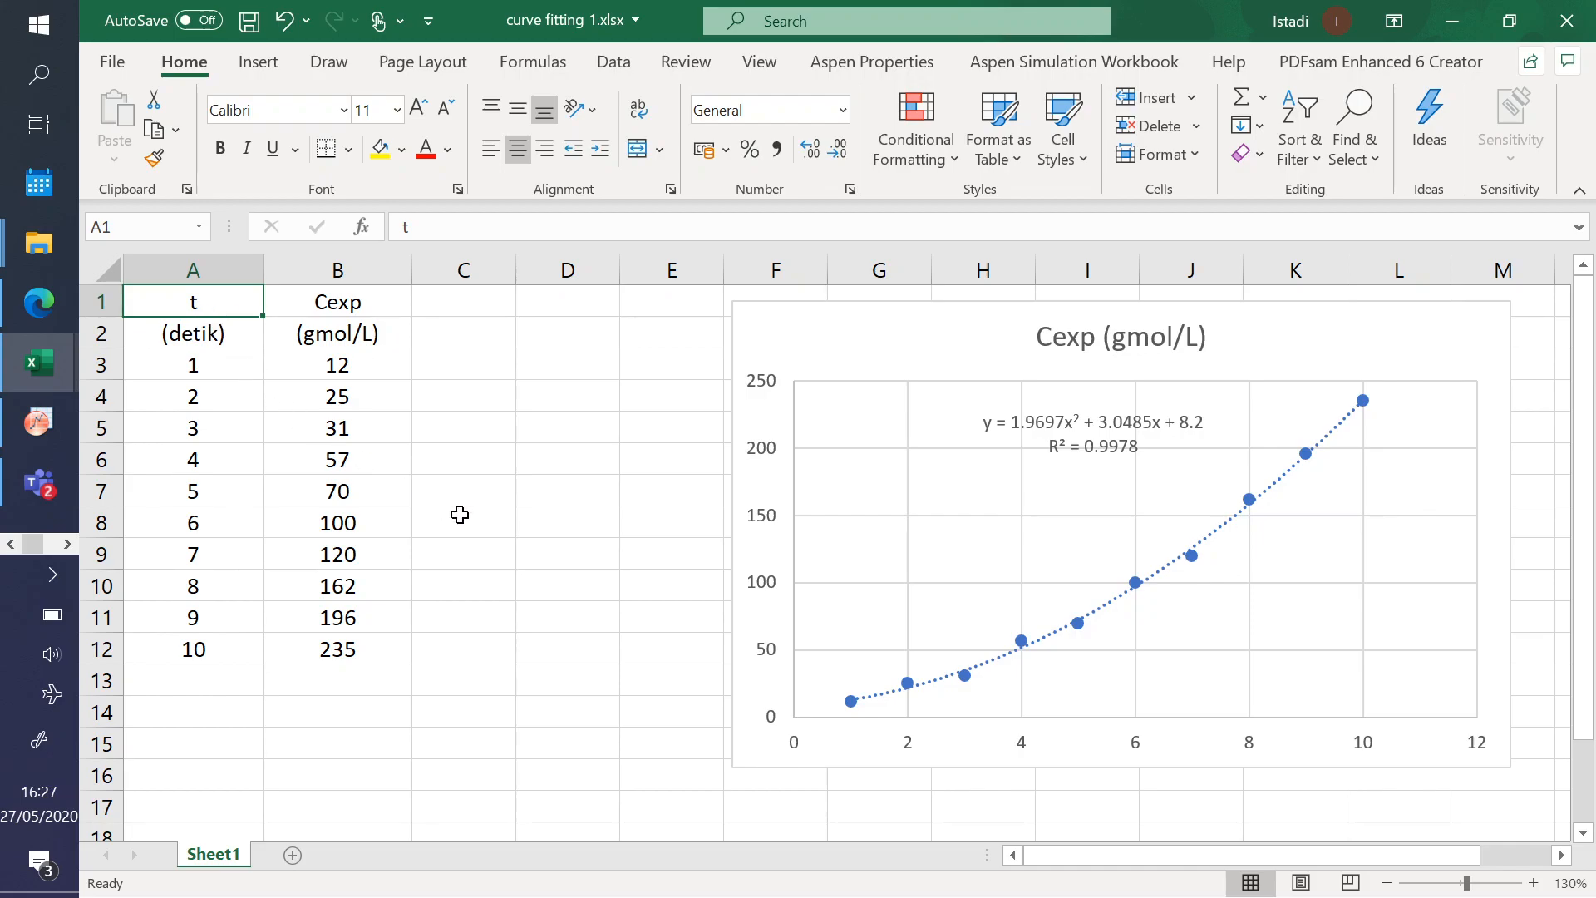
left_click(347, 309)
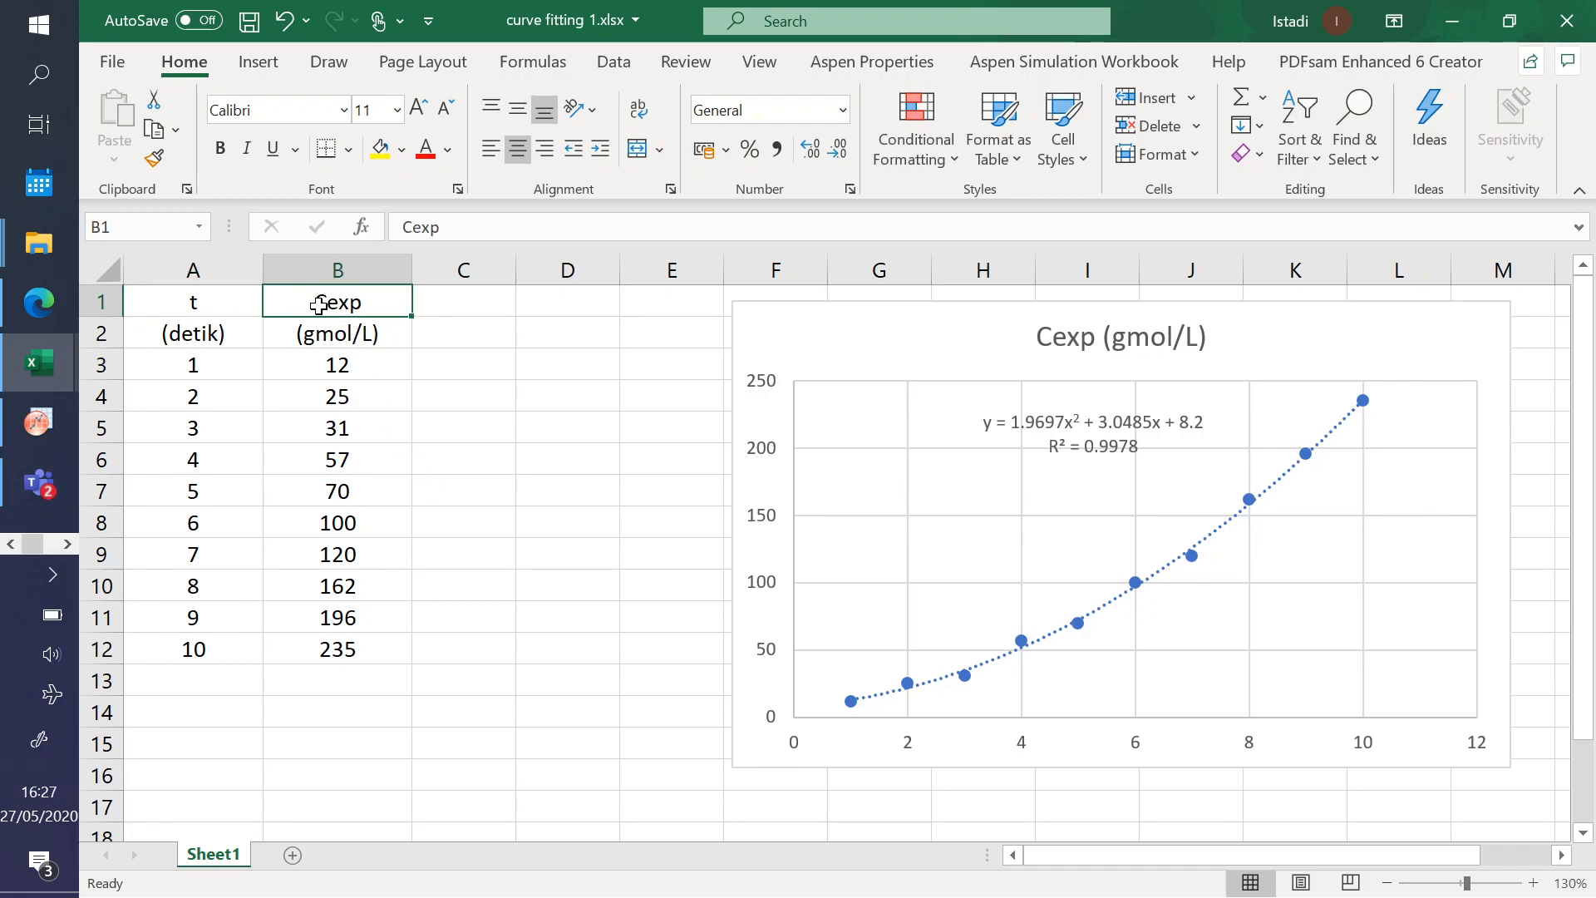
left_click(356, 337)
left_click_drag(339, 370, 341, 652)
left_click(437, 466)
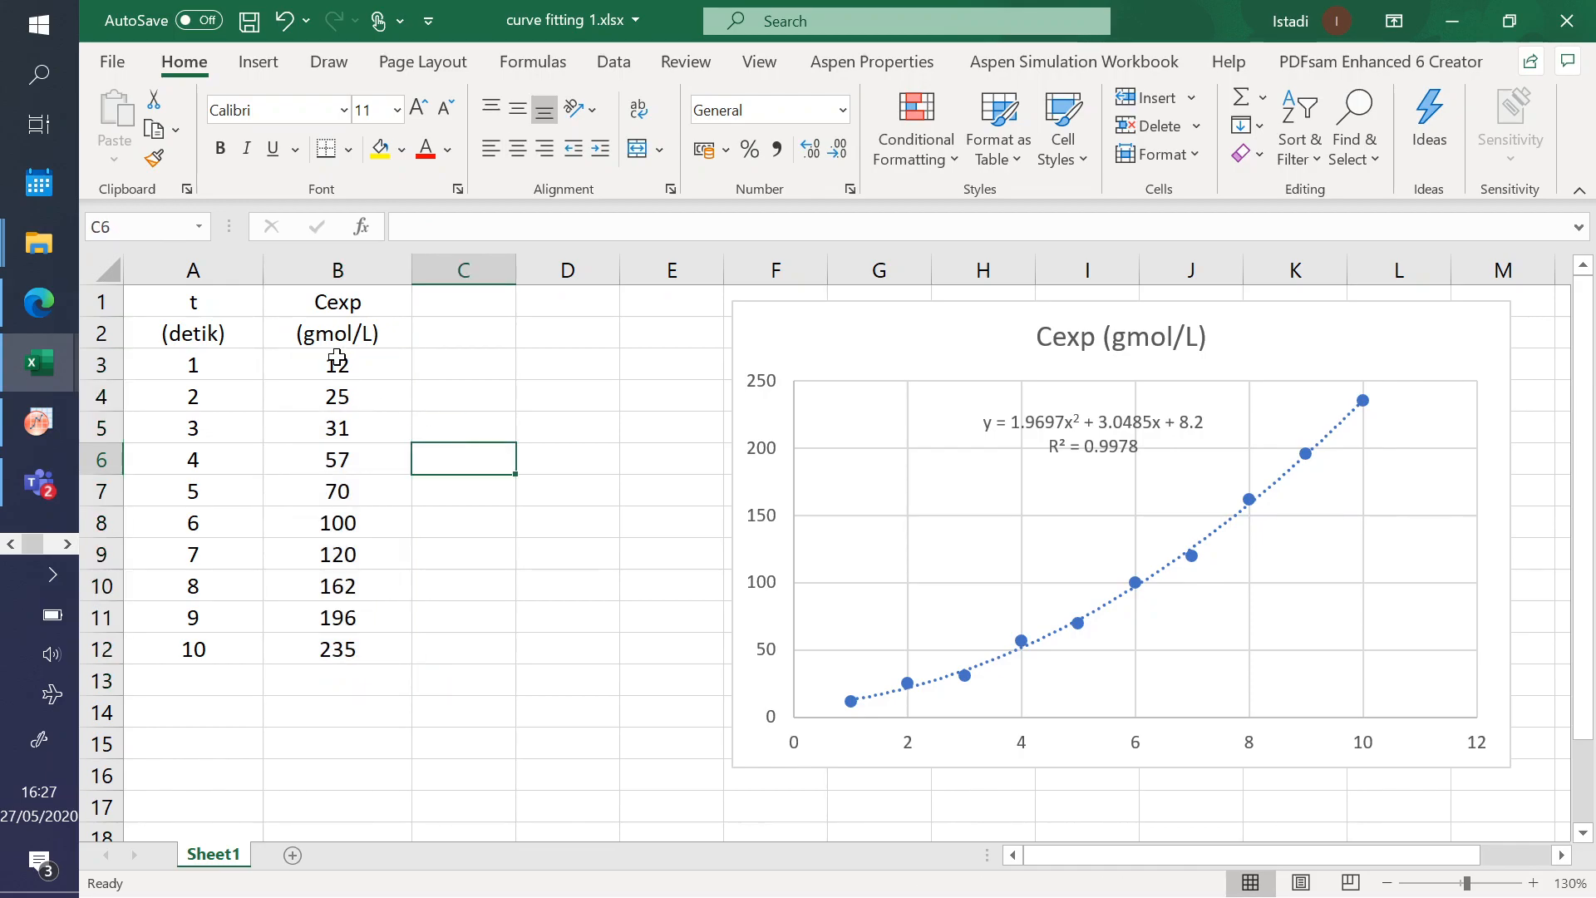
left_click(275, 336)
left_click(195, 335)
left_click(191, 307)
left_click_drag(194, 364, 202, 650)
left_click(460, 545)
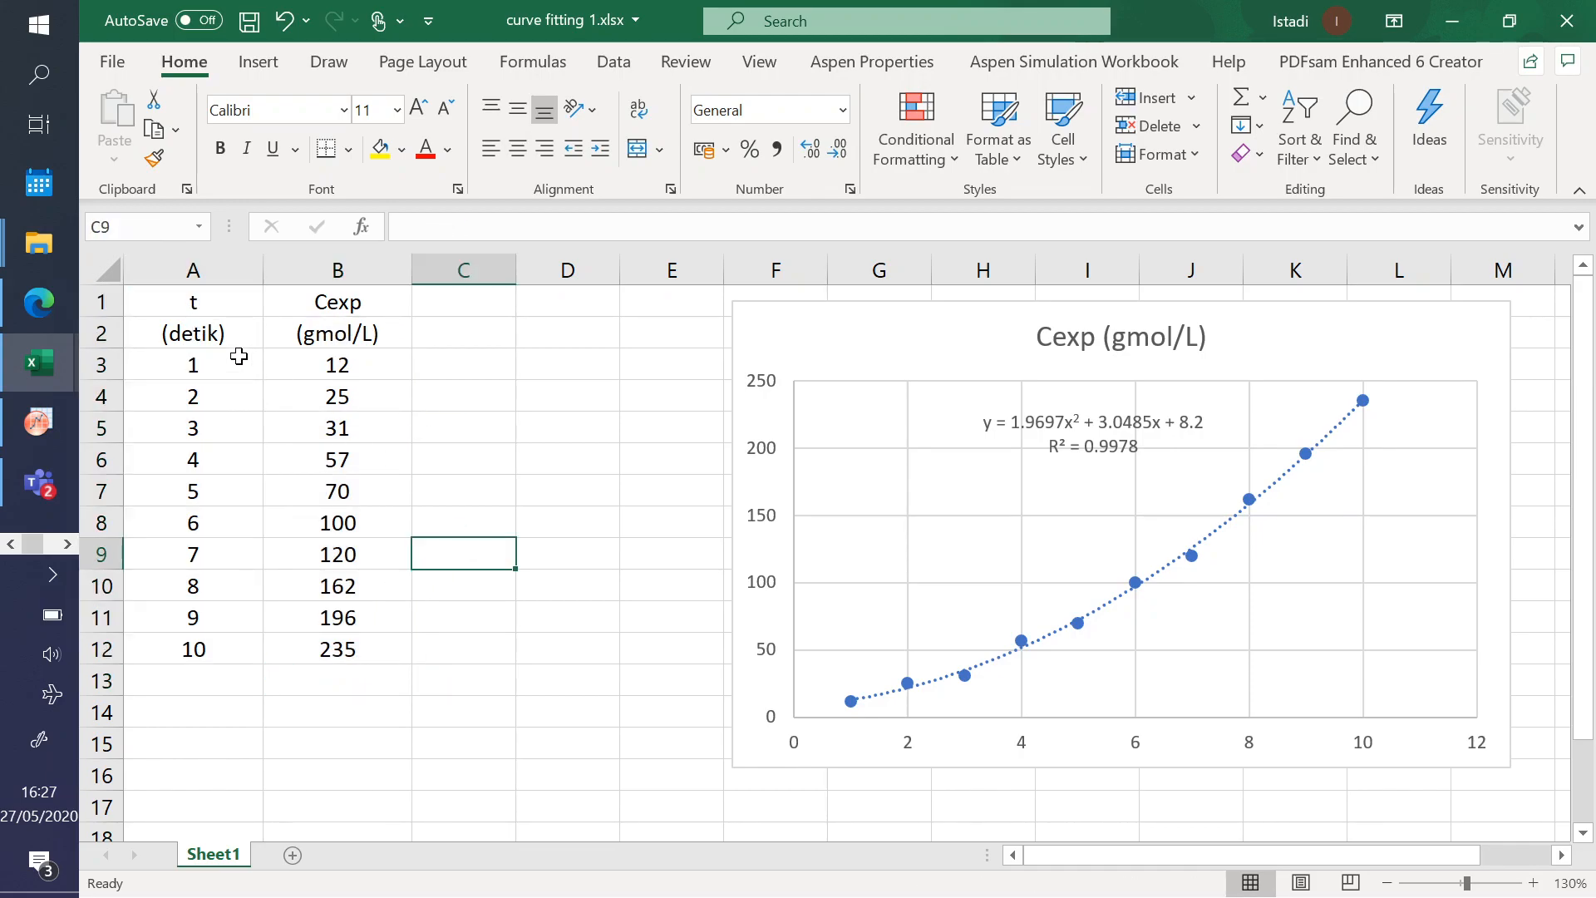
left_click_drag(178, 306, 304, 649)
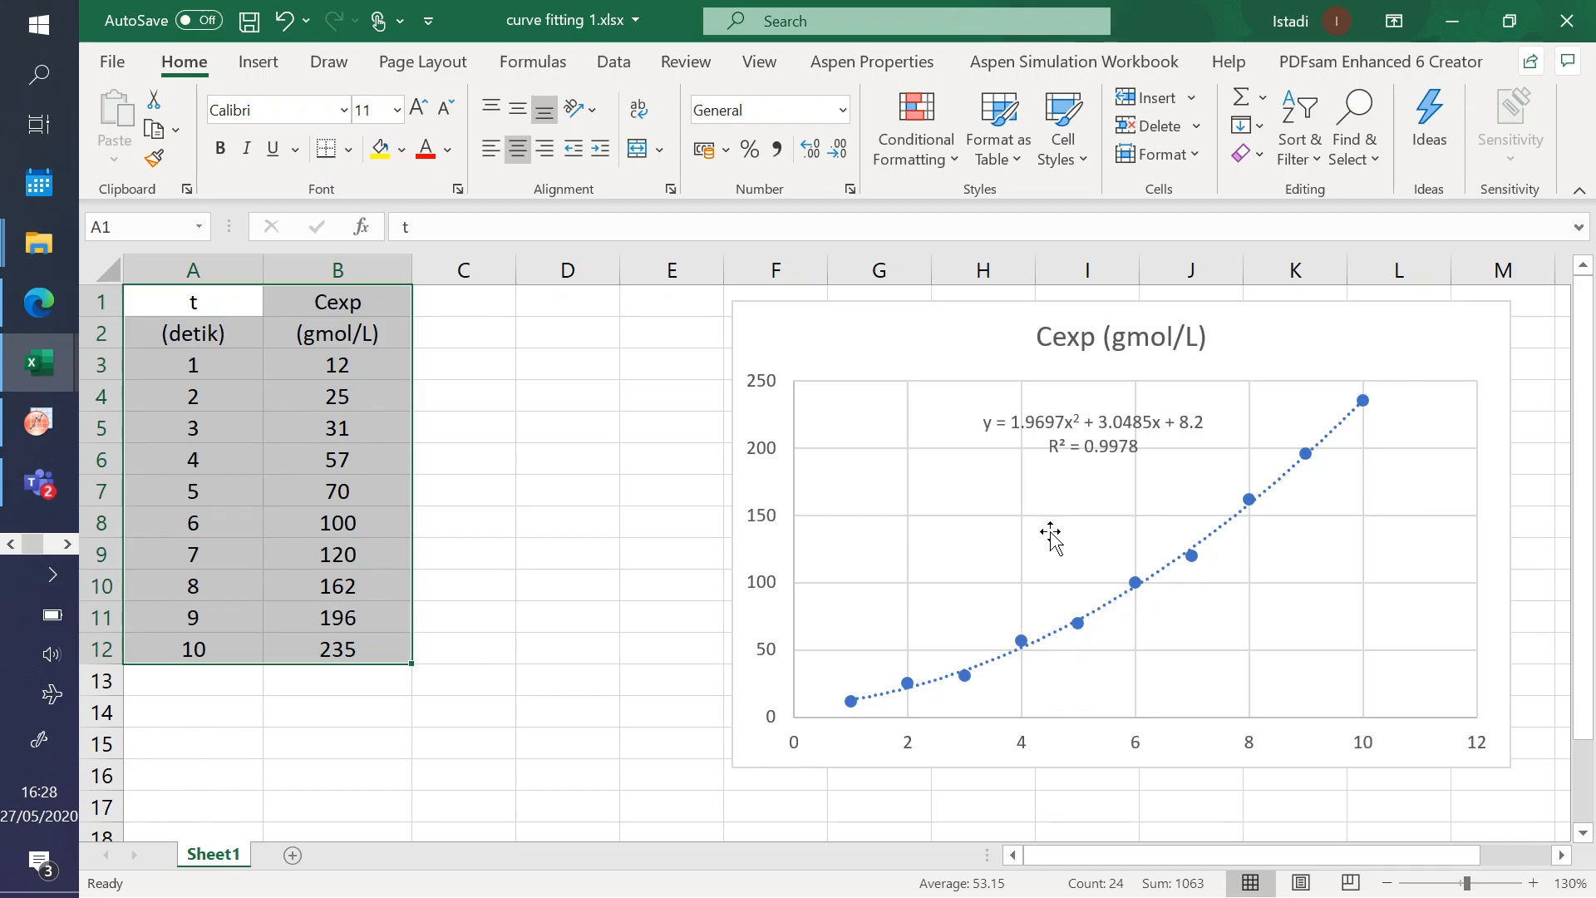
left_click(556, 438)
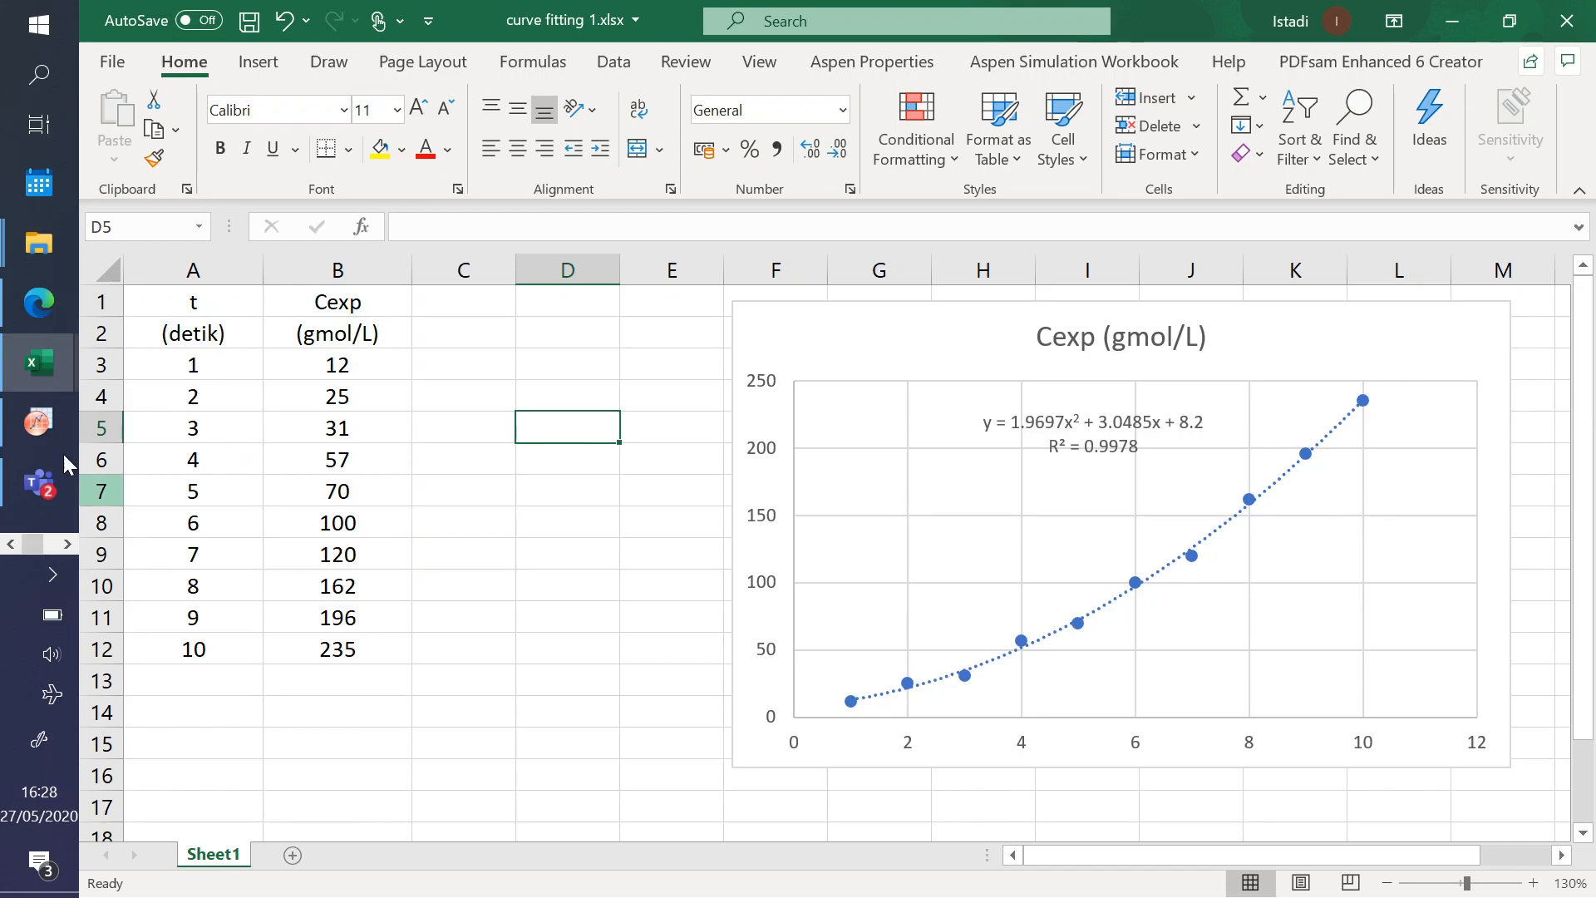
- Switch to OriginPro and look over the header rows and first data cell of the Book1 worksheet
left_click(34, 425)
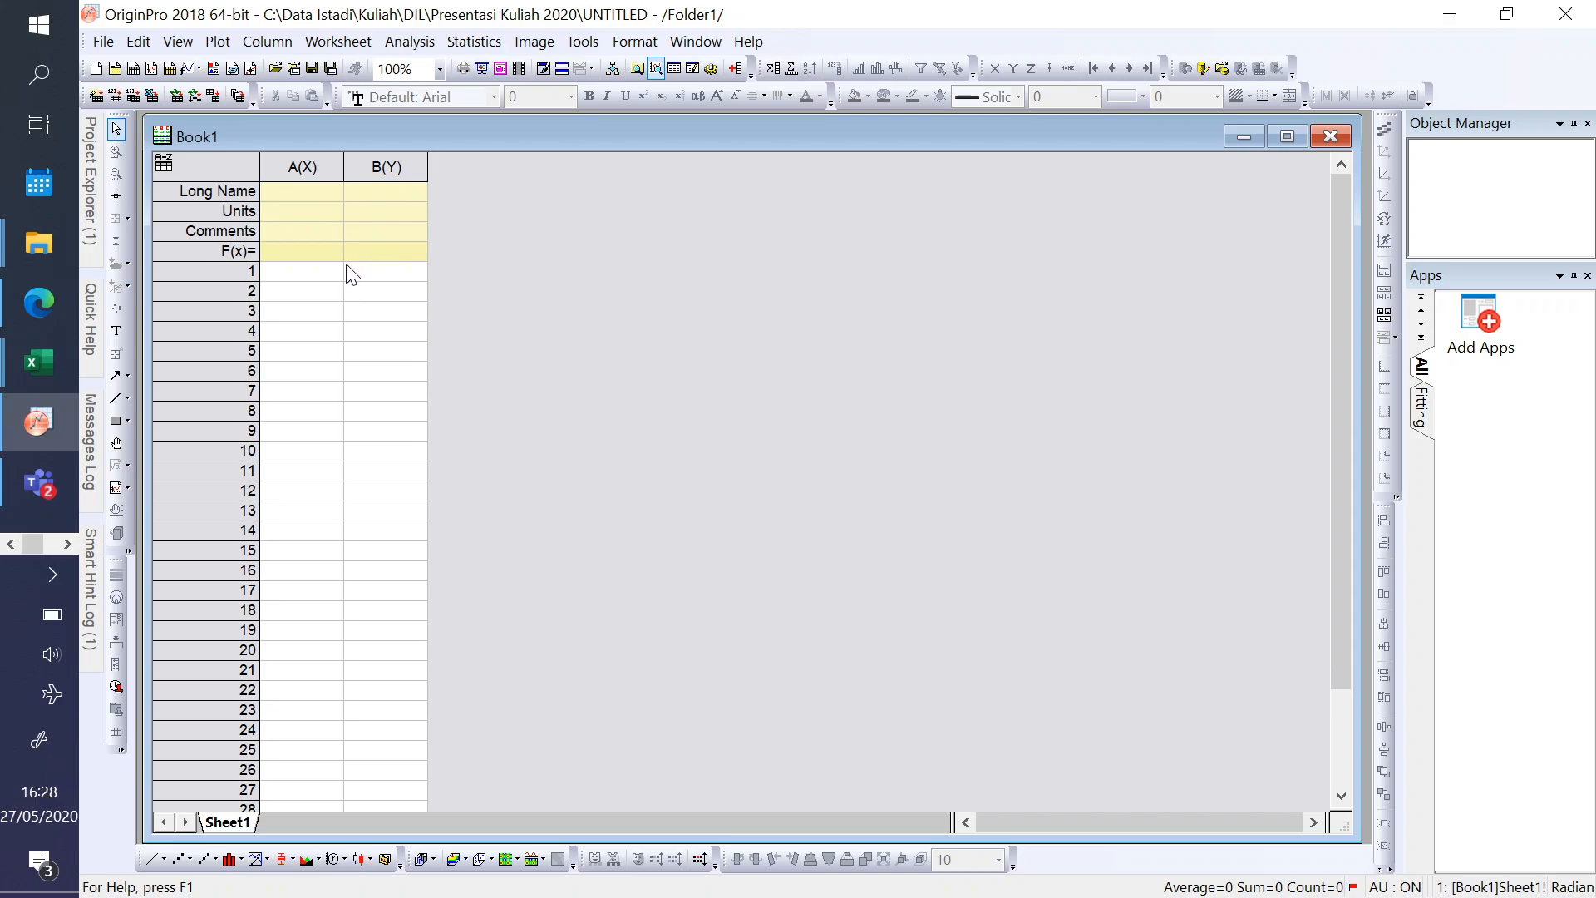
left_click_drag(364, 138, 361, 138)
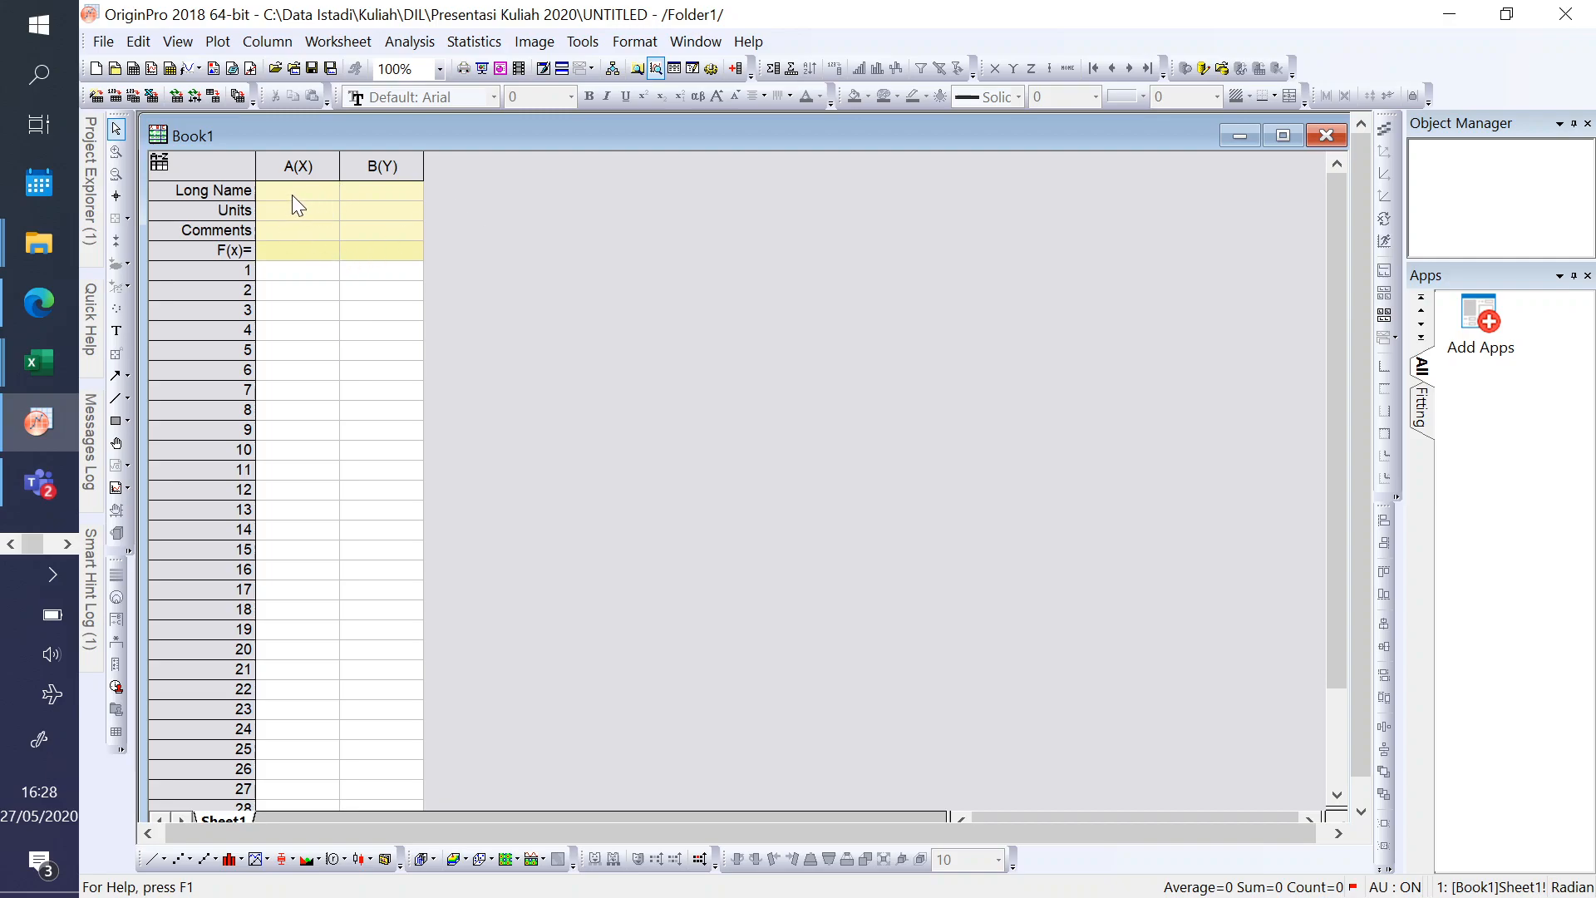
left_click(330, 275)
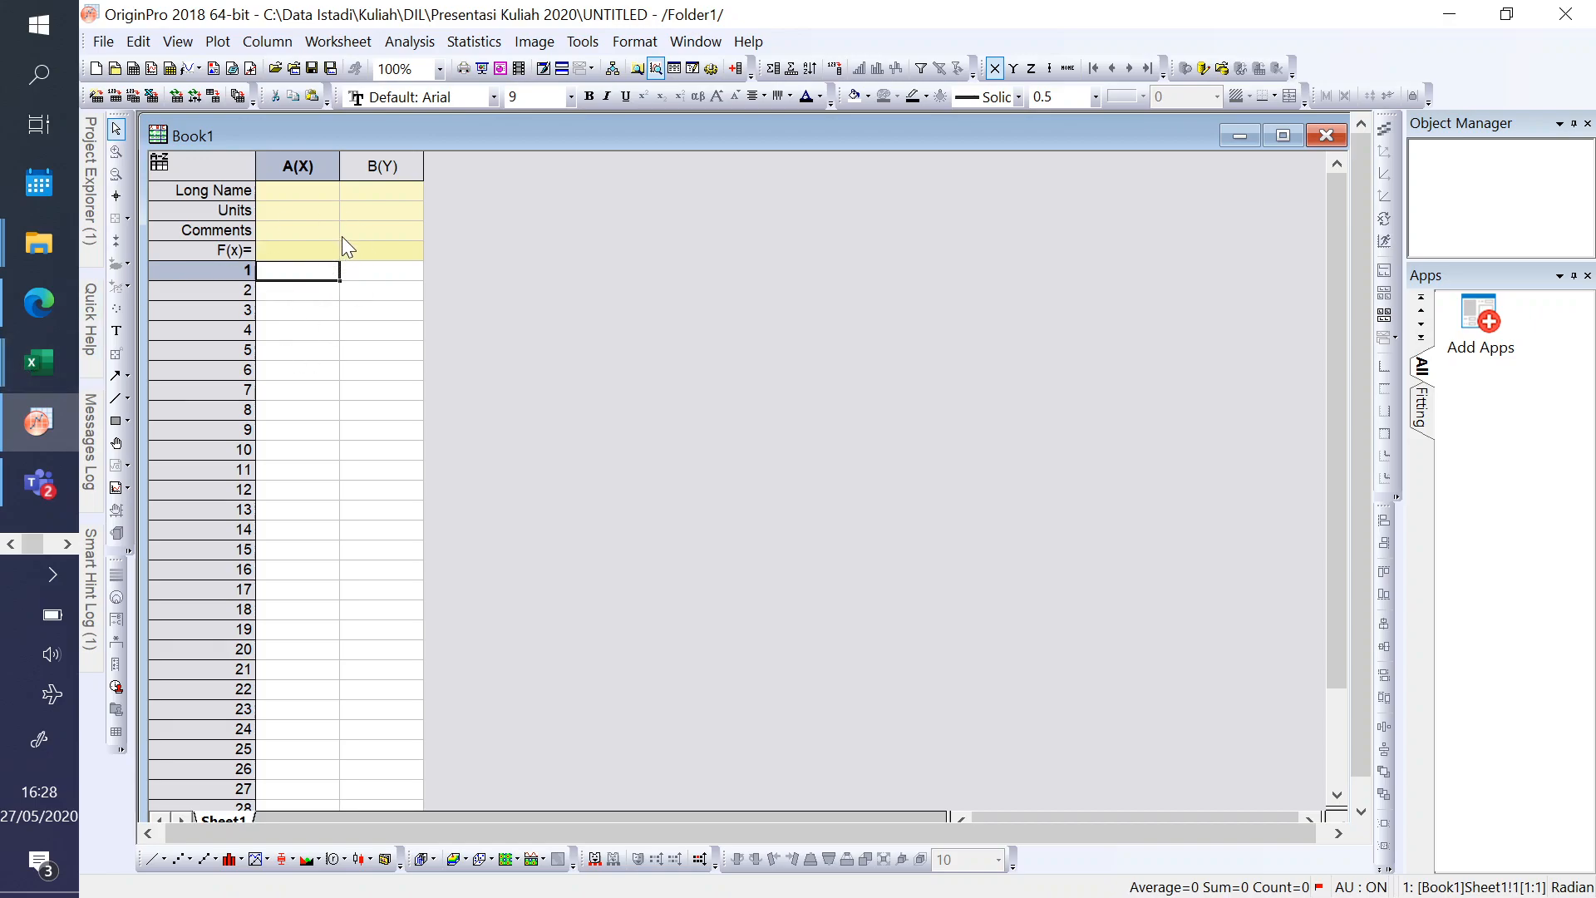
- Copy the names and units in A1:B2 of curve fitting 1.xlsx into the Long Name and Units rows of OriginPro's Book1
mouse_move(57, 355)
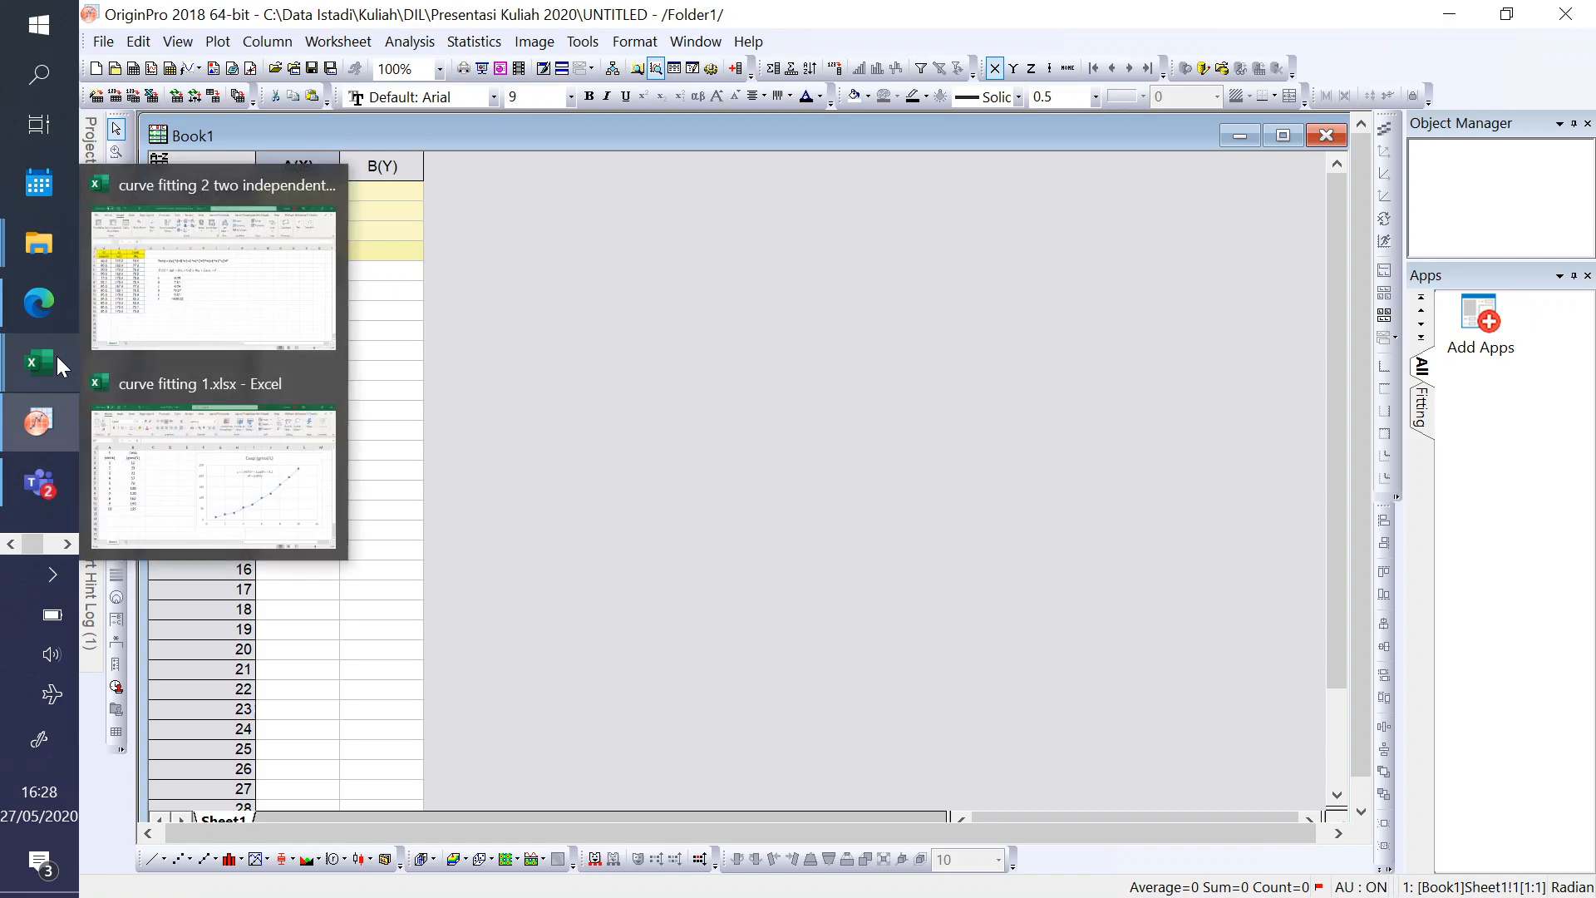
left_click(210, 489)
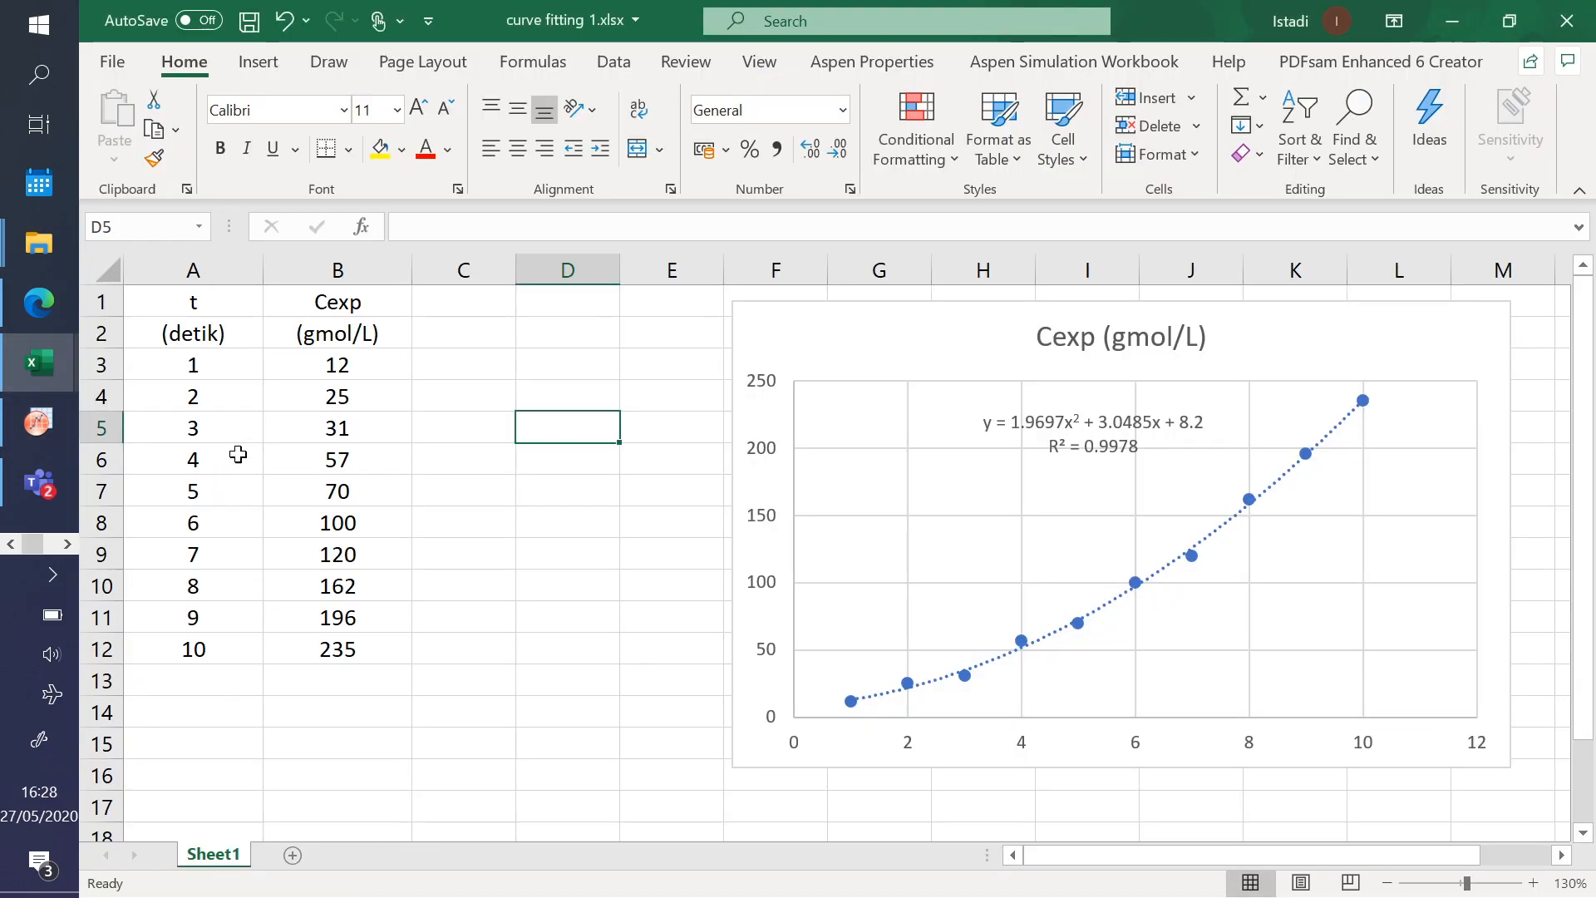
left_click(477, 389)
left_click_drag(178, 304, 342, 332)
key("ctrl+c")
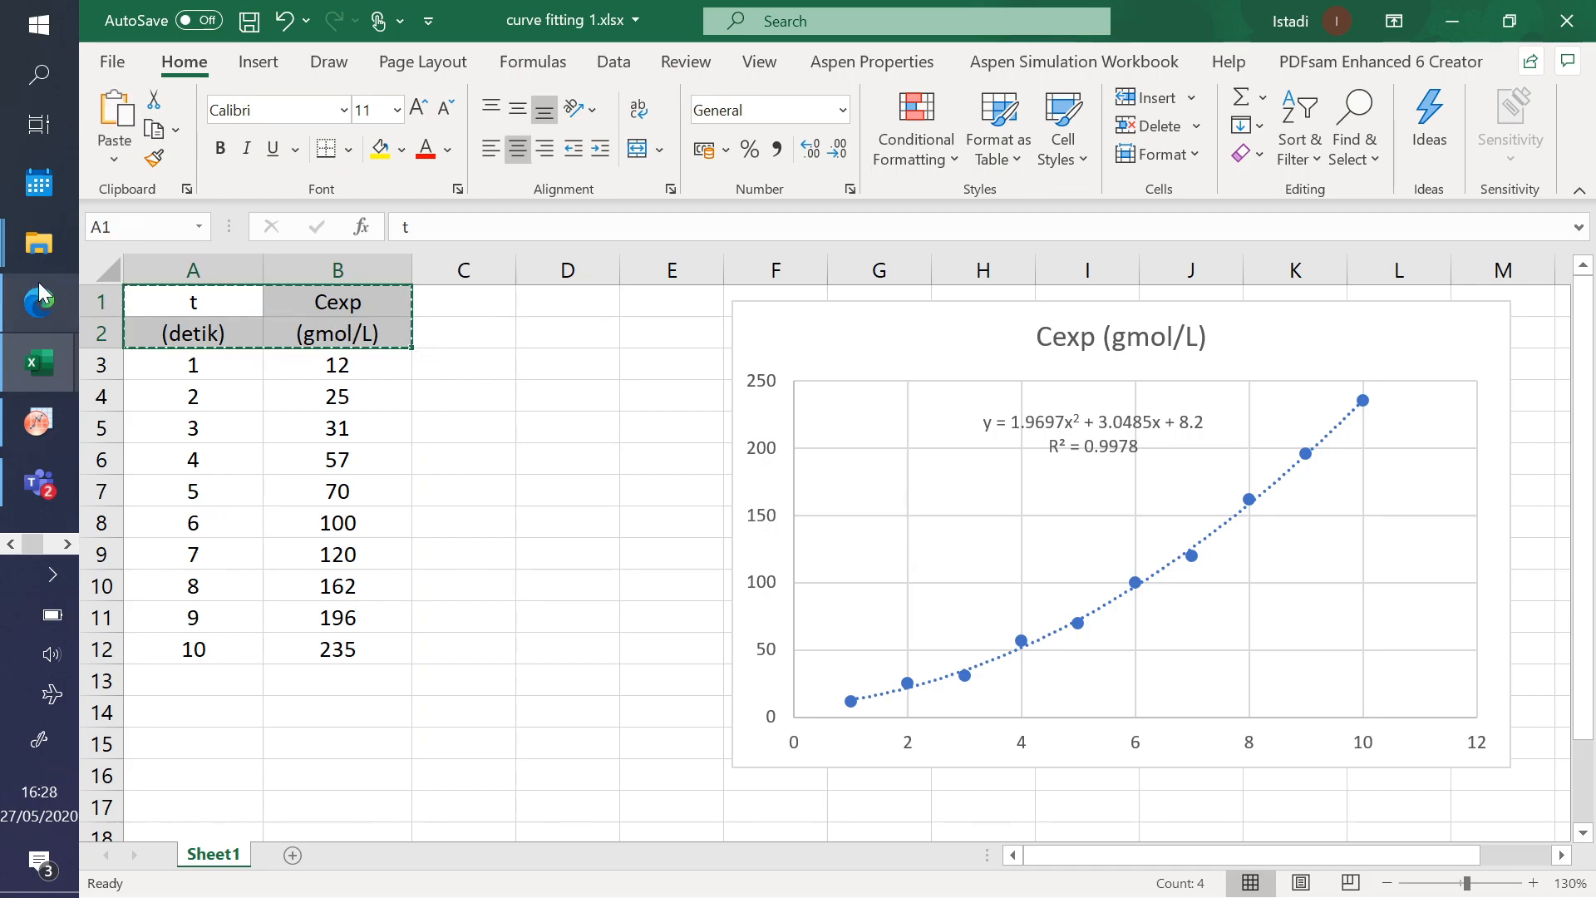
left_click(37, 421)
left_click(311, 191)
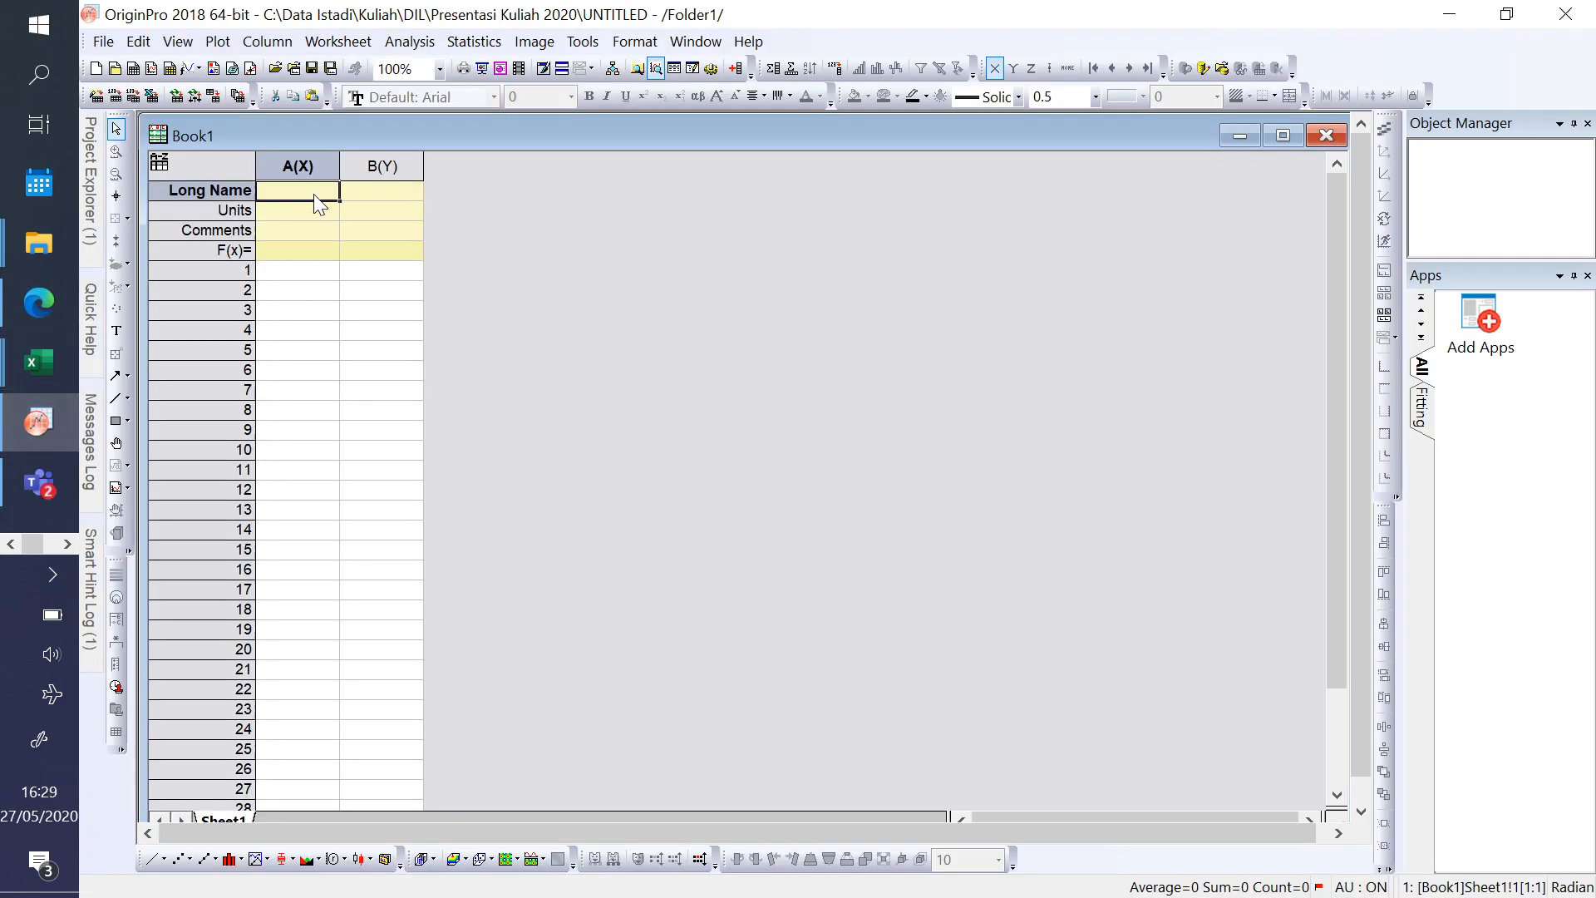
key("ctrl+v")
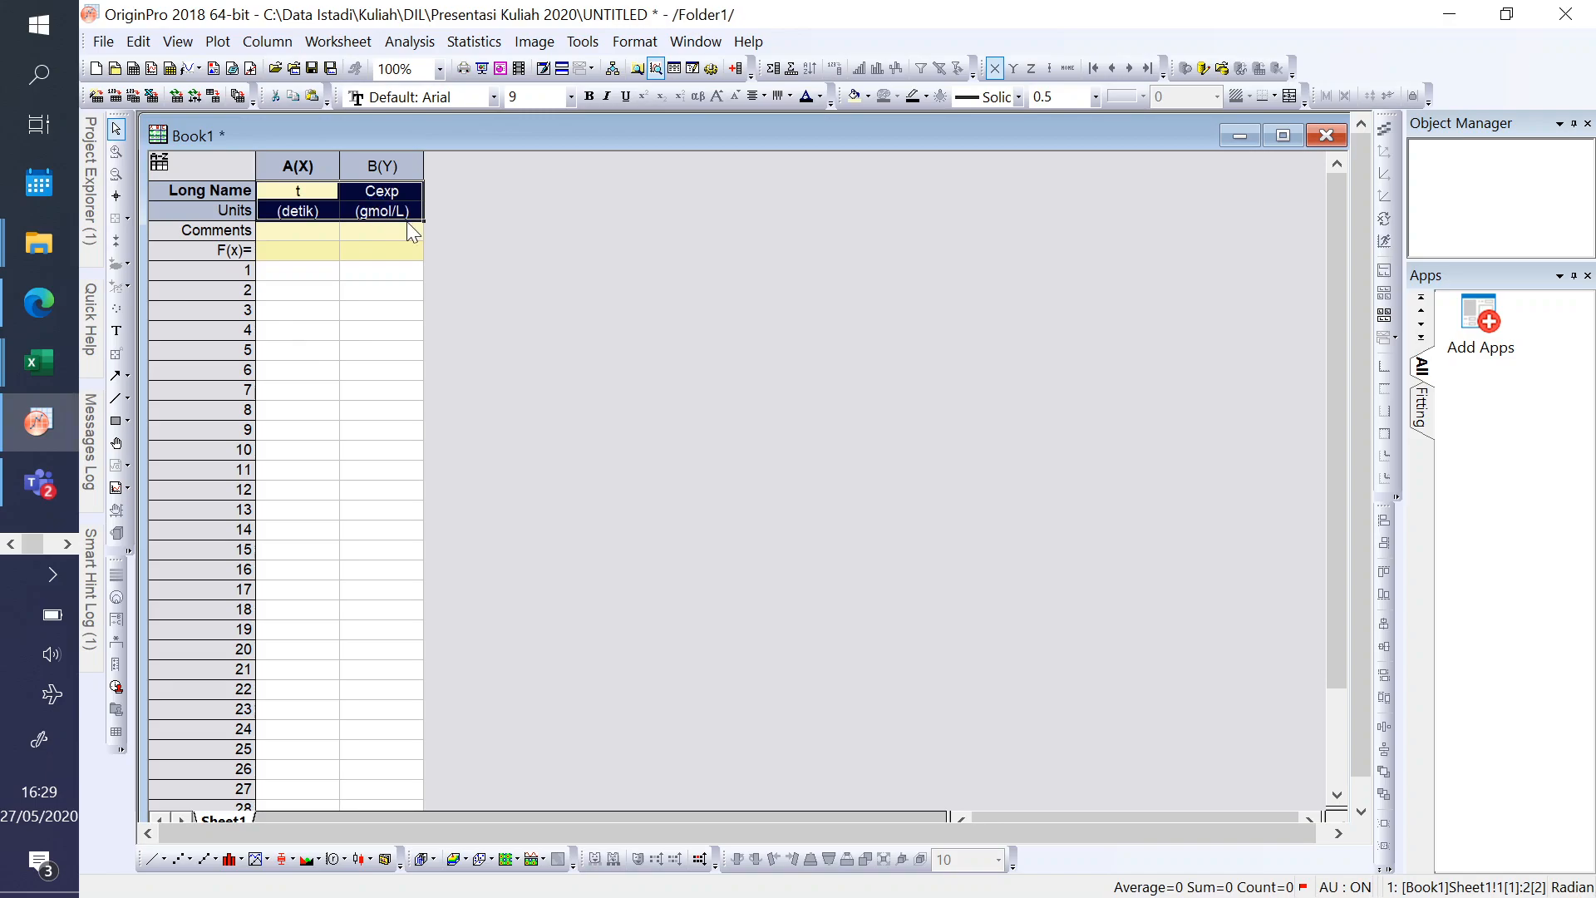
left_click(382, 310)
- Switch to the browser and review the WordPress lecture post's topic list and its Excel data download links
mouse_move(39, 370)
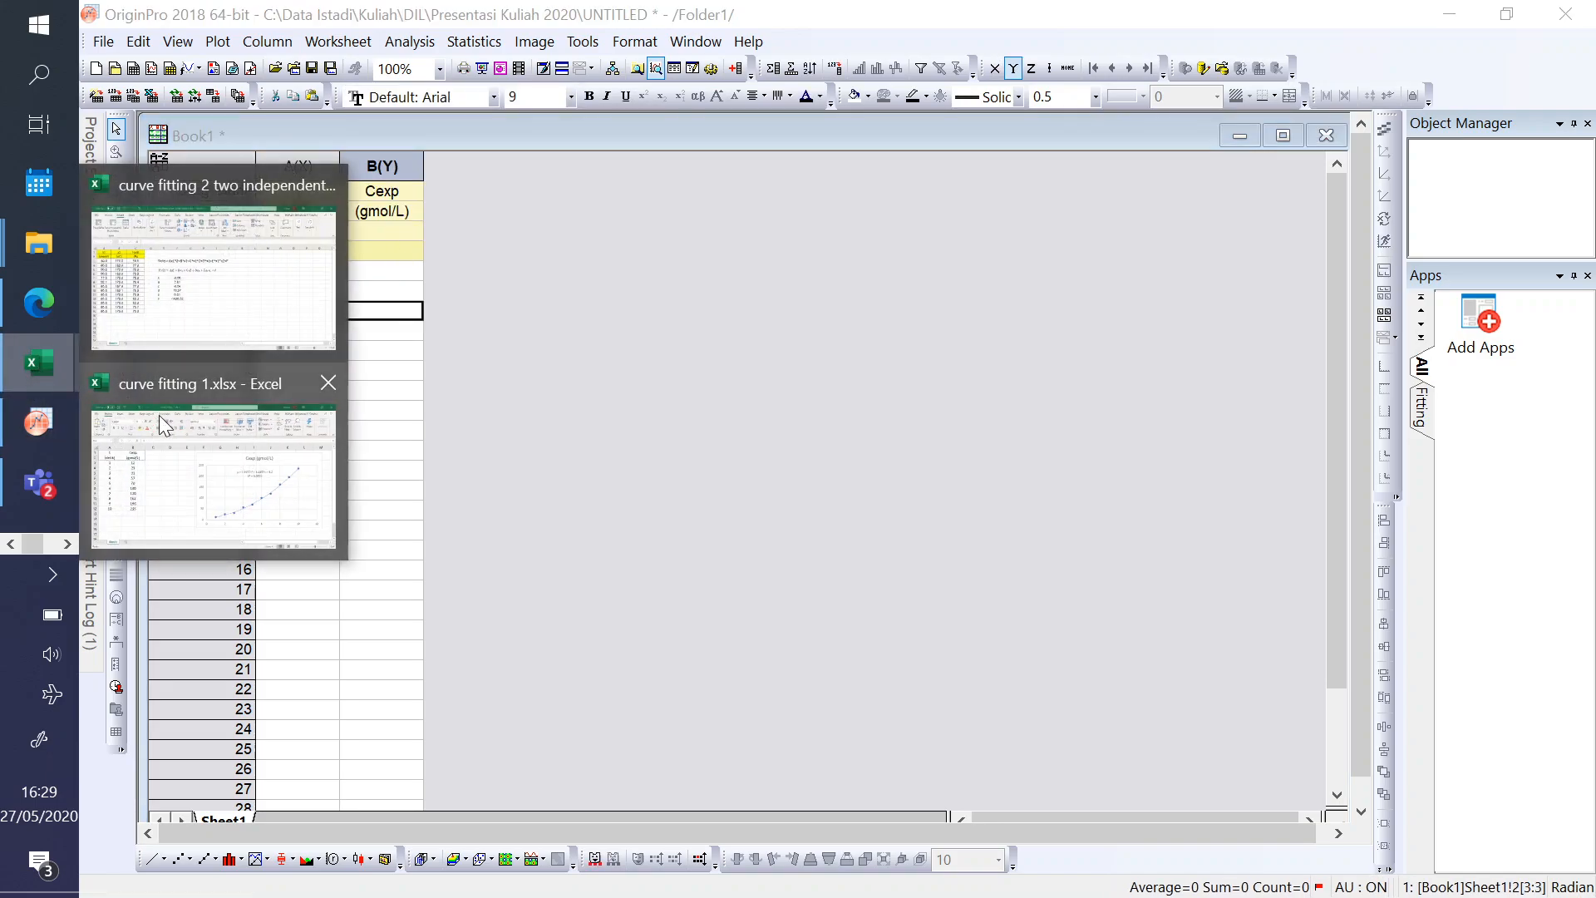
left_click(205, 466)
left_click(38, 305)
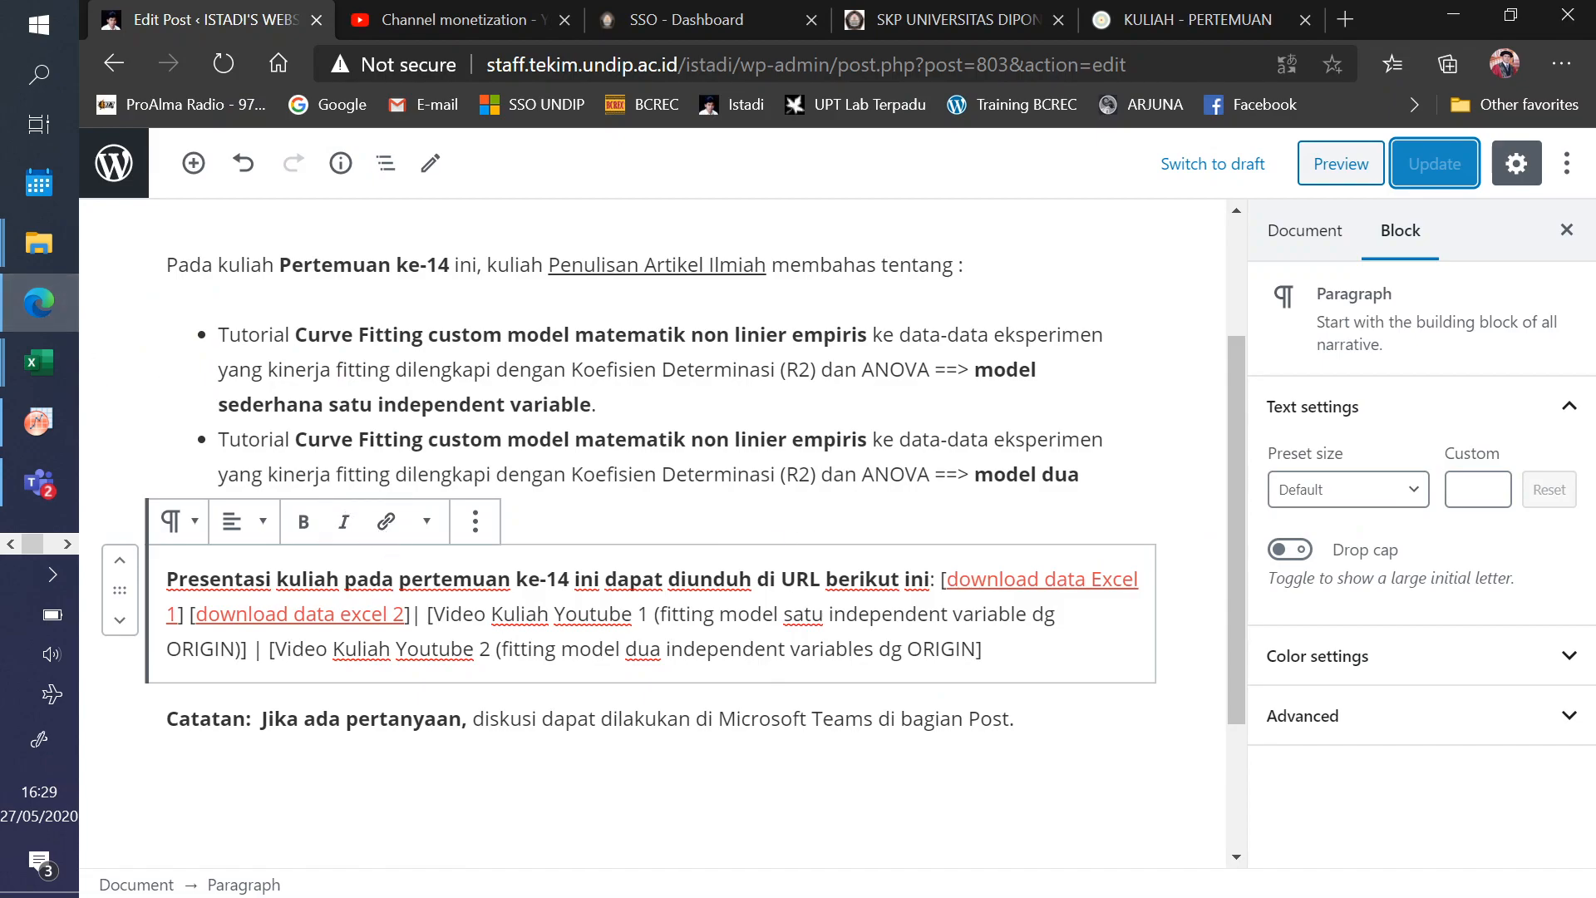
left_click(573, 510)
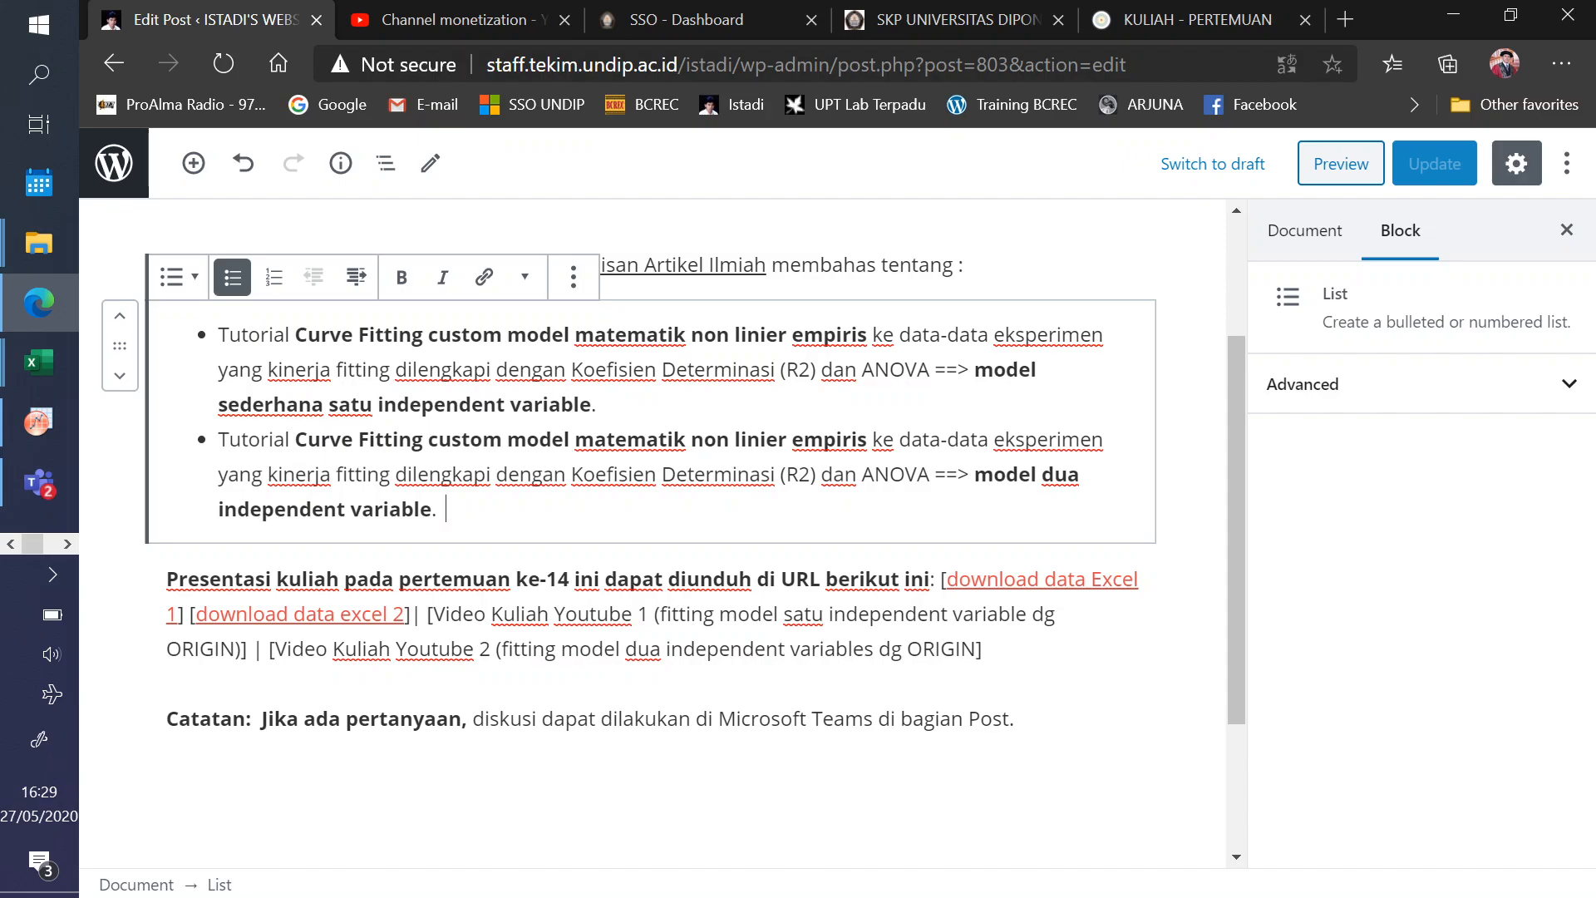
left_click(1004, 579)
left_click(574, 511)
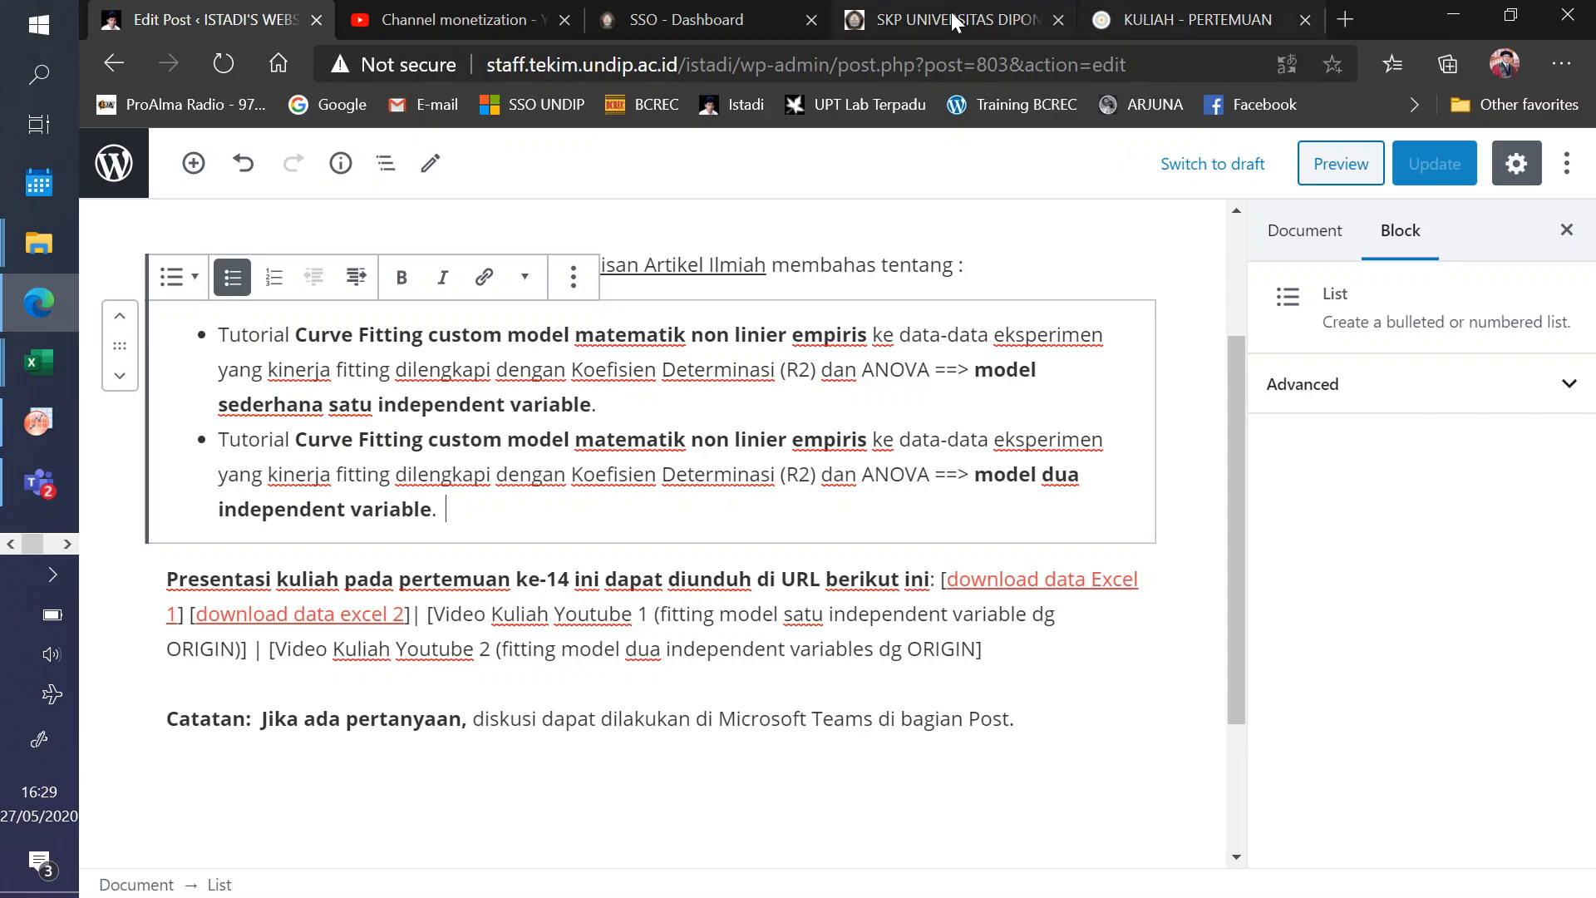
- Switch to Excel, review the data and Yield model in curve fitting 2 two independent.xlsx, and minimise that workbook
mouse_move(33, 360)
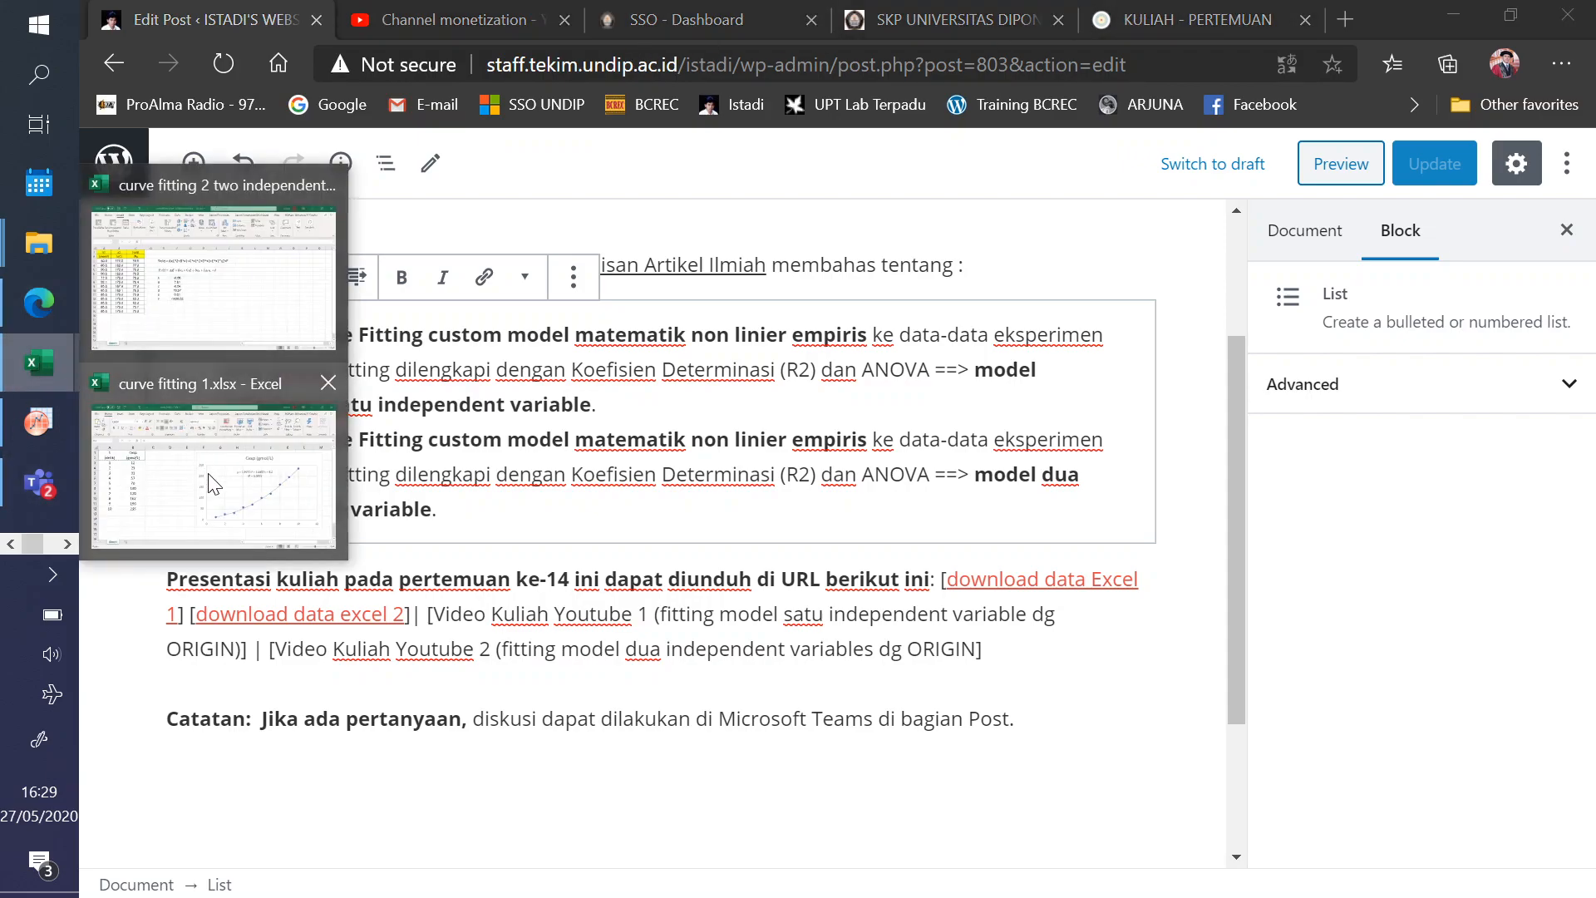
left_click(196, 283)
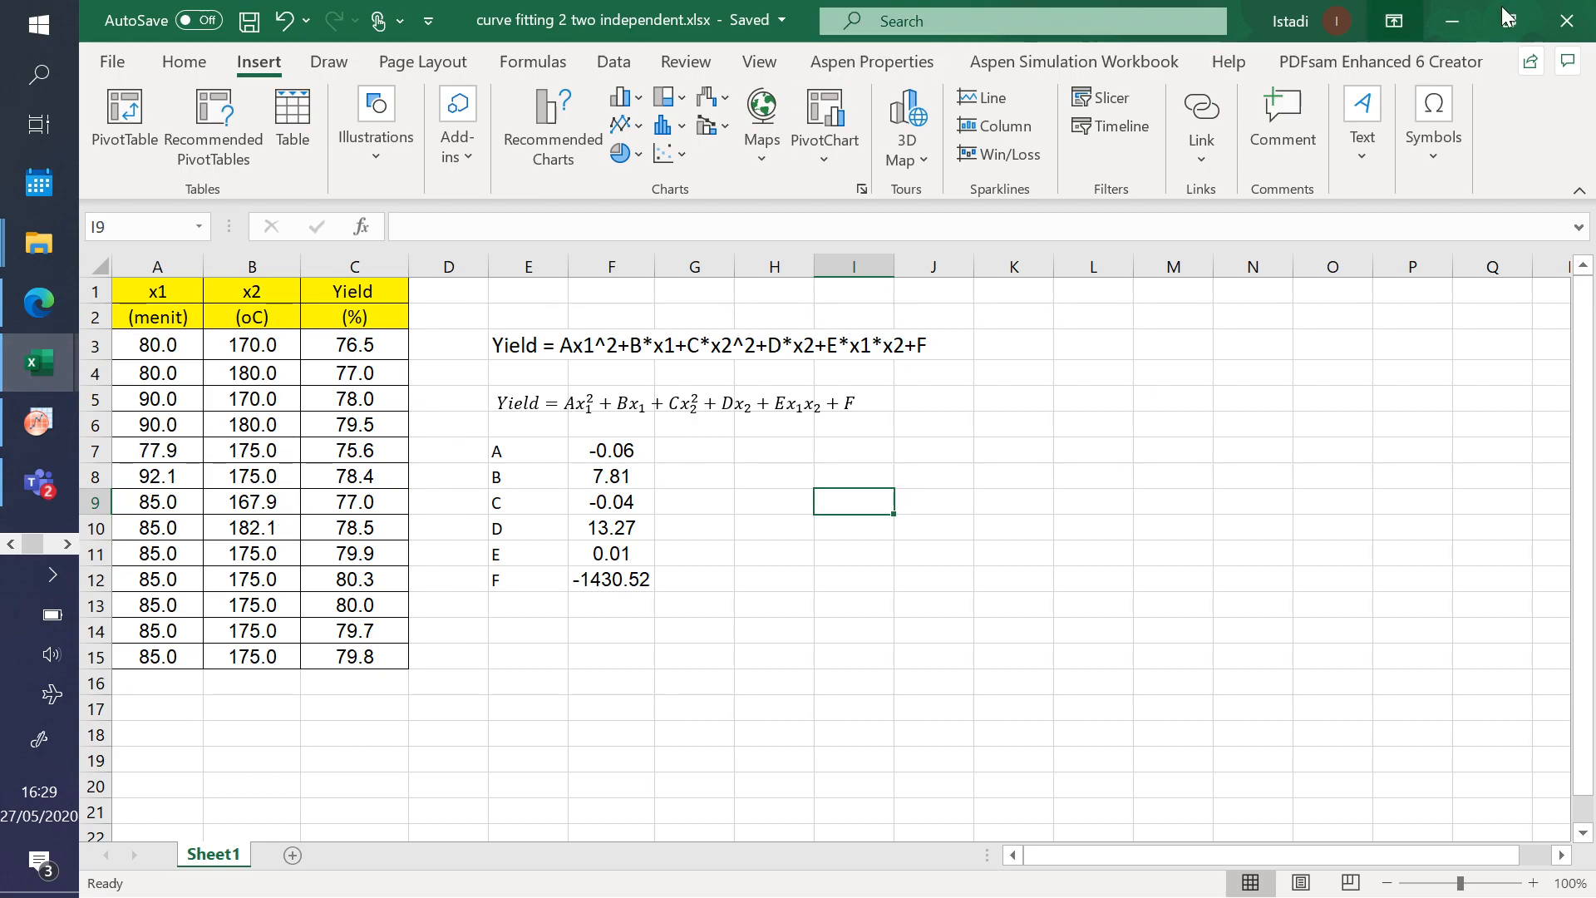
left_click(1451, 17)
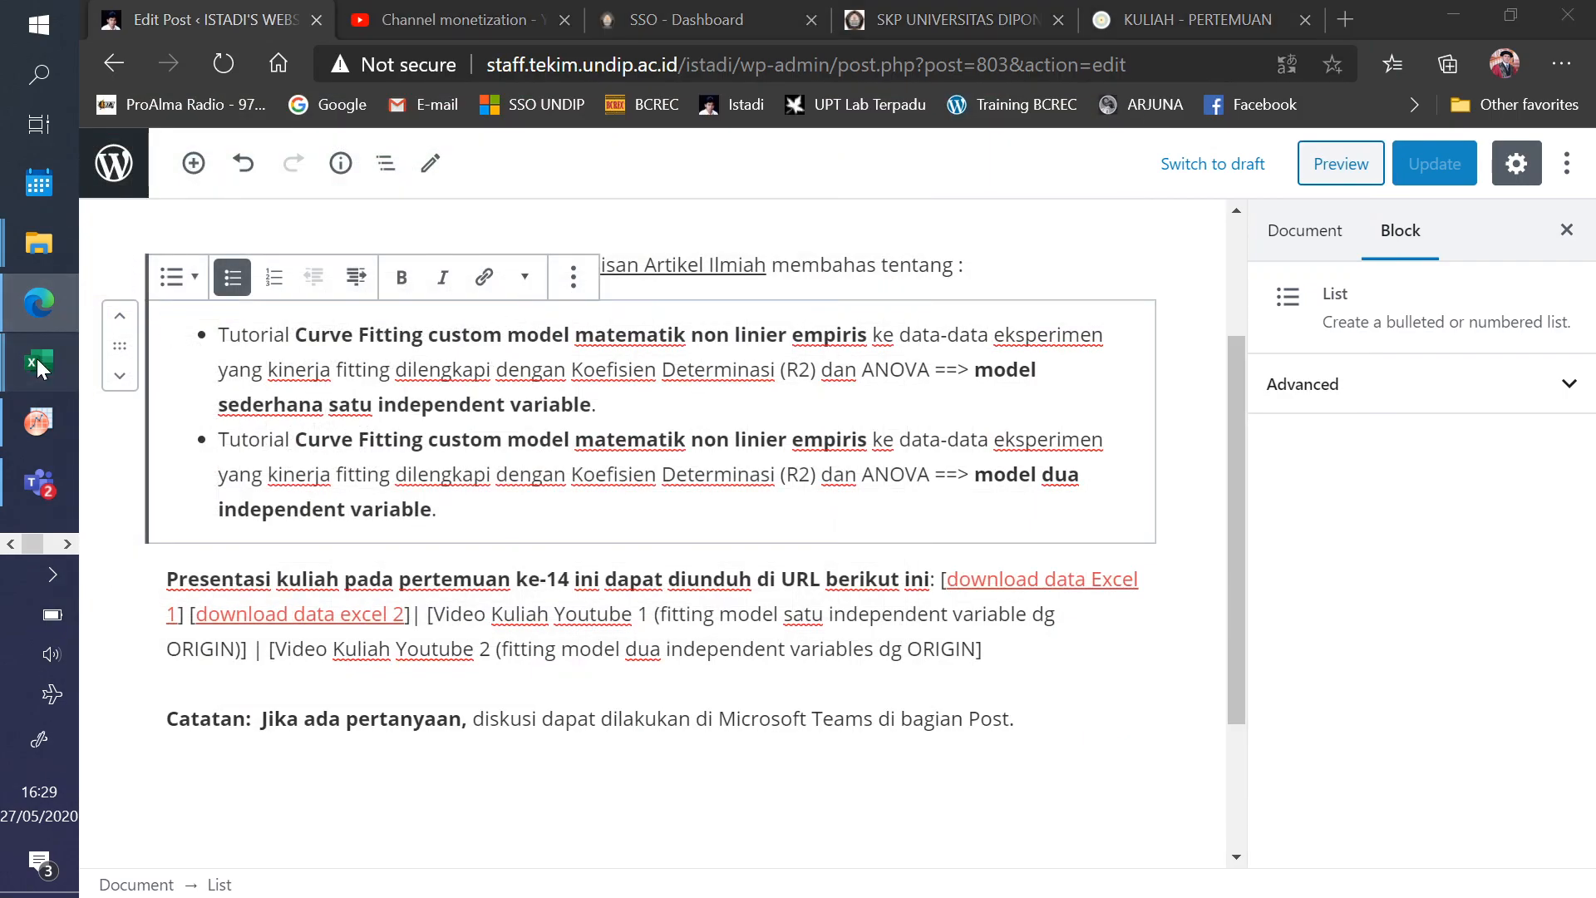
- Copy the data in A3:B12 of curve fitting 1.xlsx into OriginPro's Book1, starting at row 1 of column A(X)
mouse_move(37, 361)
left_click(274, 466)
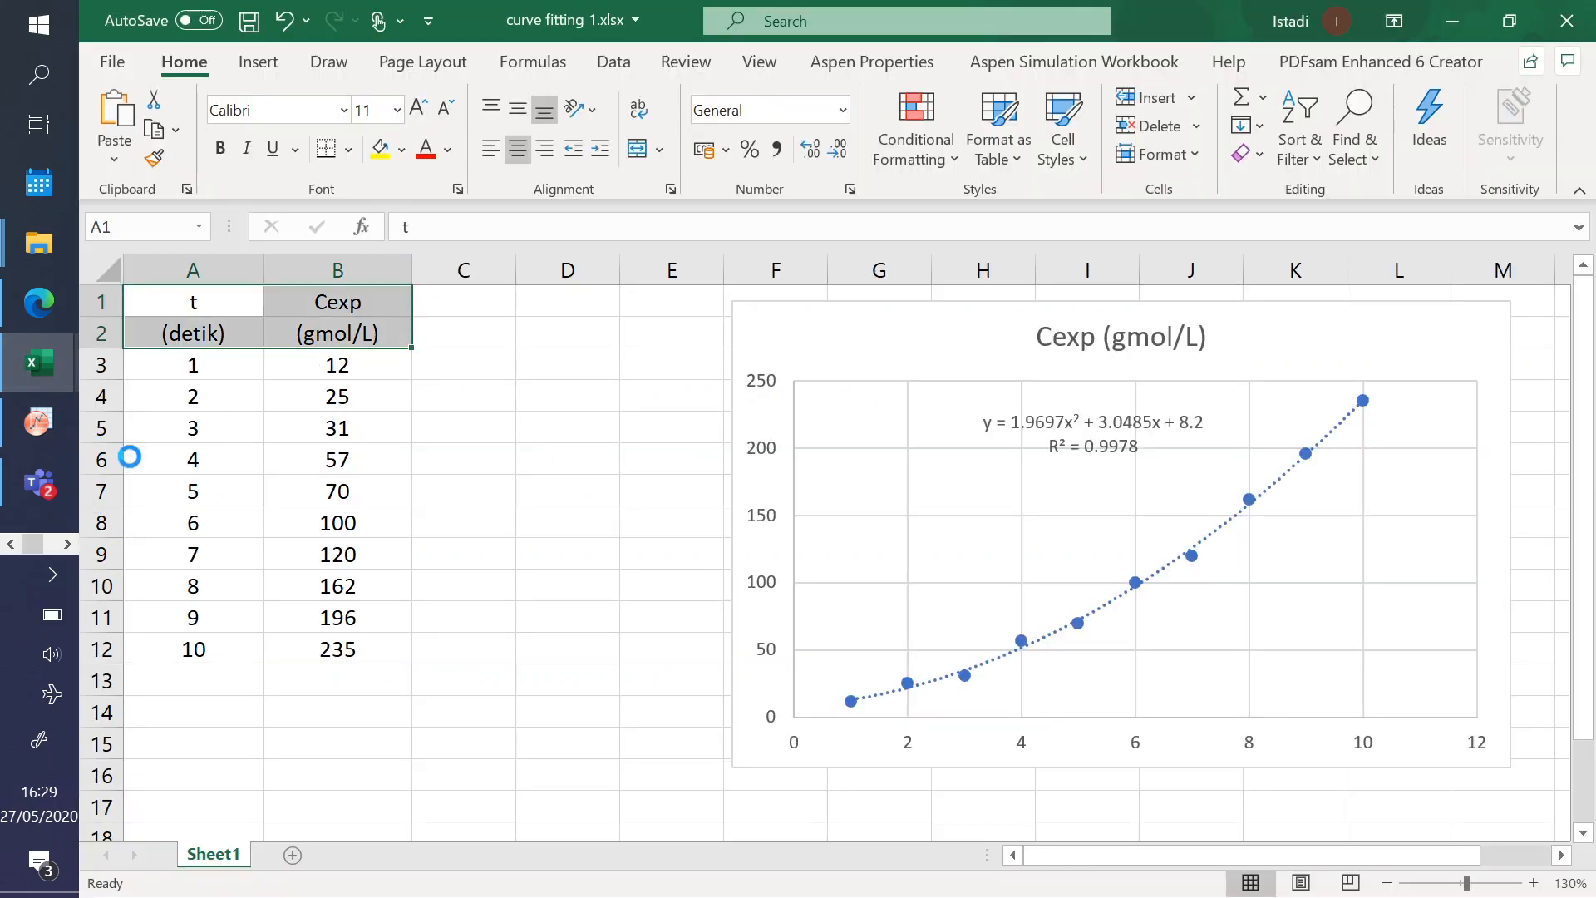
left_click(37, 421)
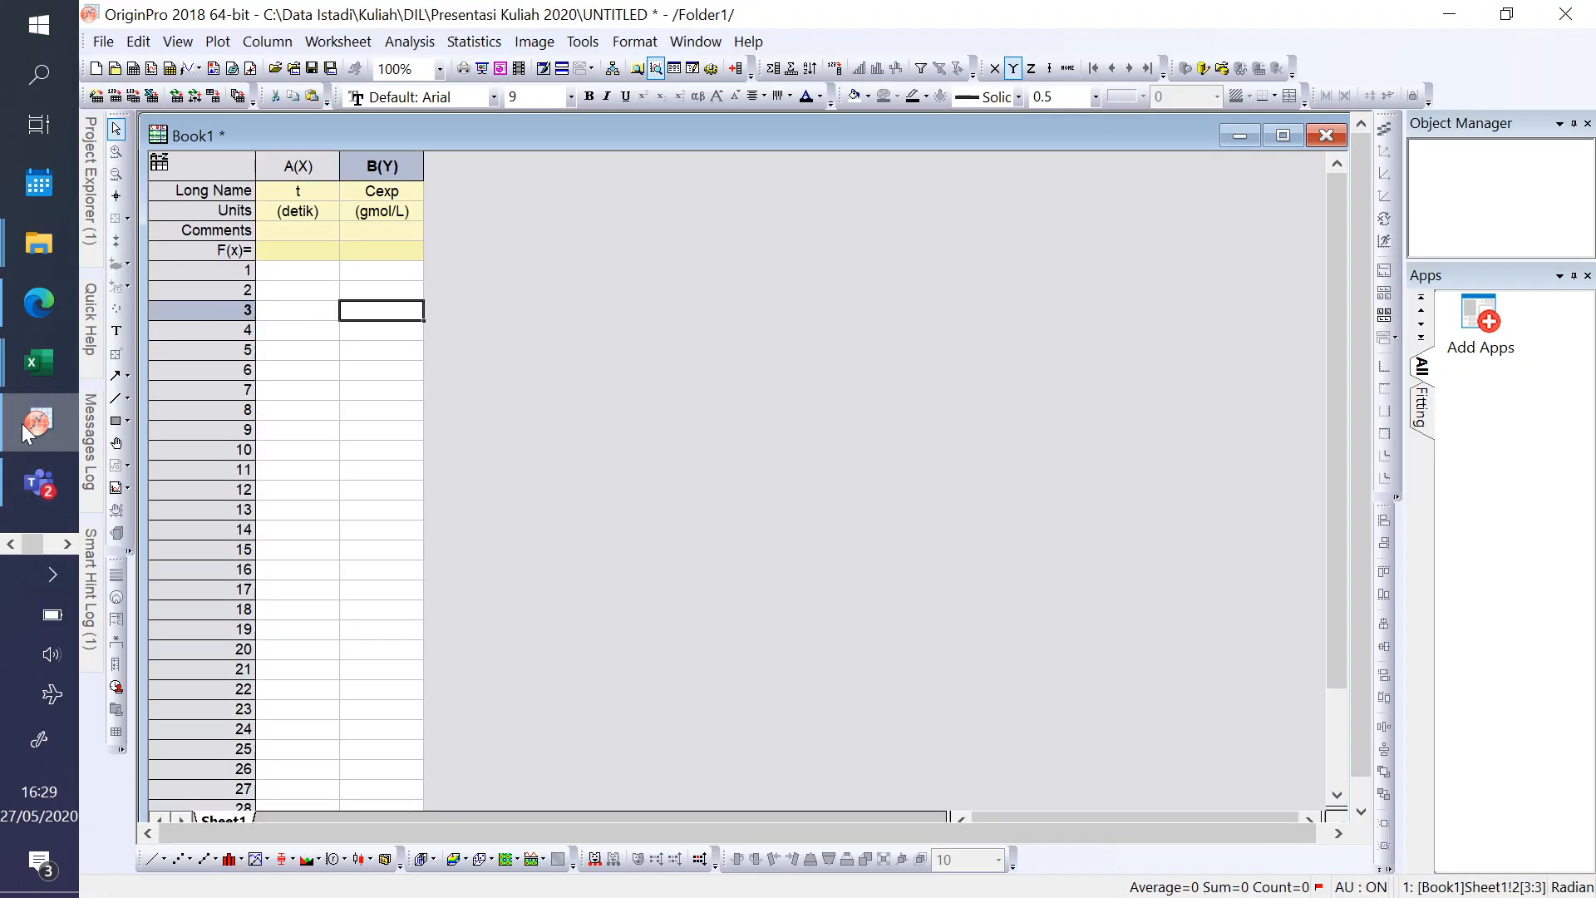
left_click(27, 363)
left_click(199, 461)
left_click_drag(192, 364, 302, 649)
key("ctrl+c")
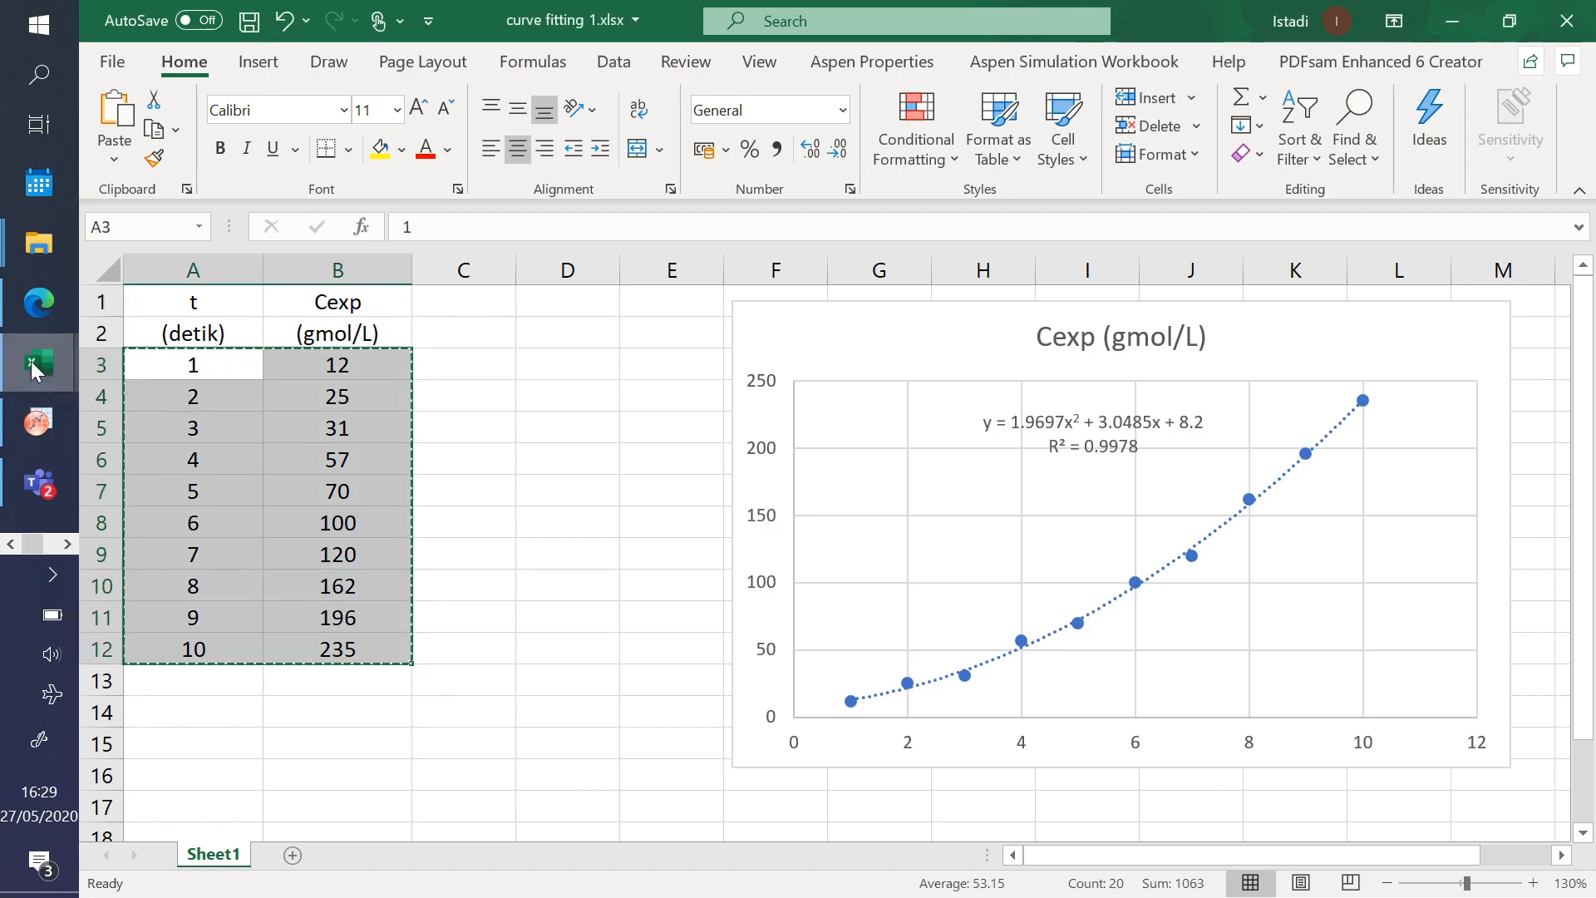
left_click(37, 419)
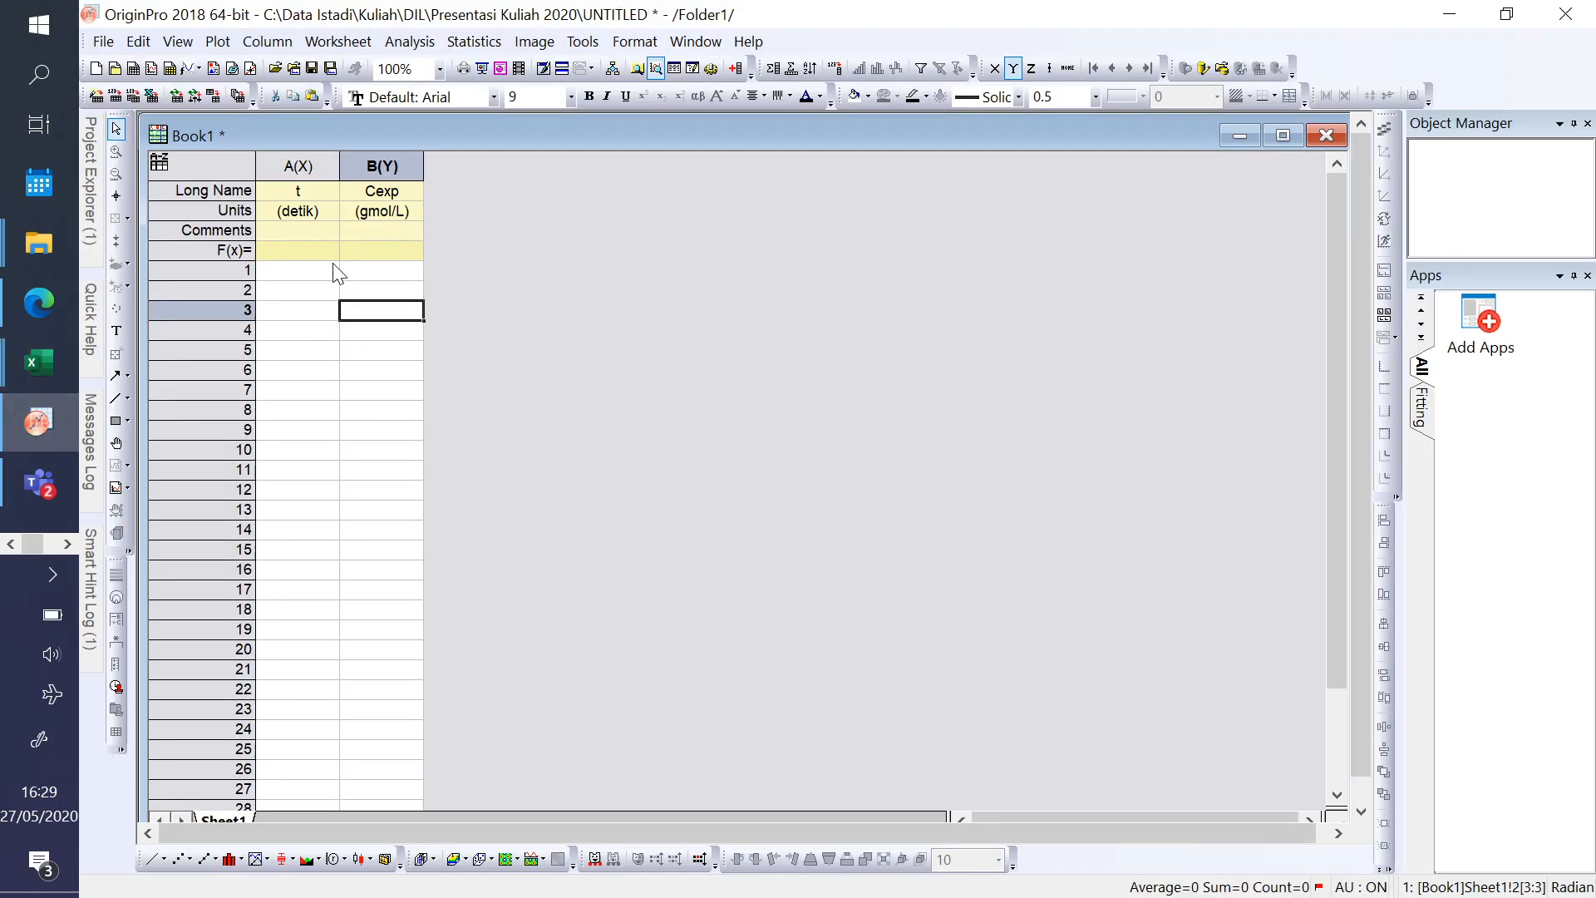
left_click(305, 275)
key("ctrl+v")
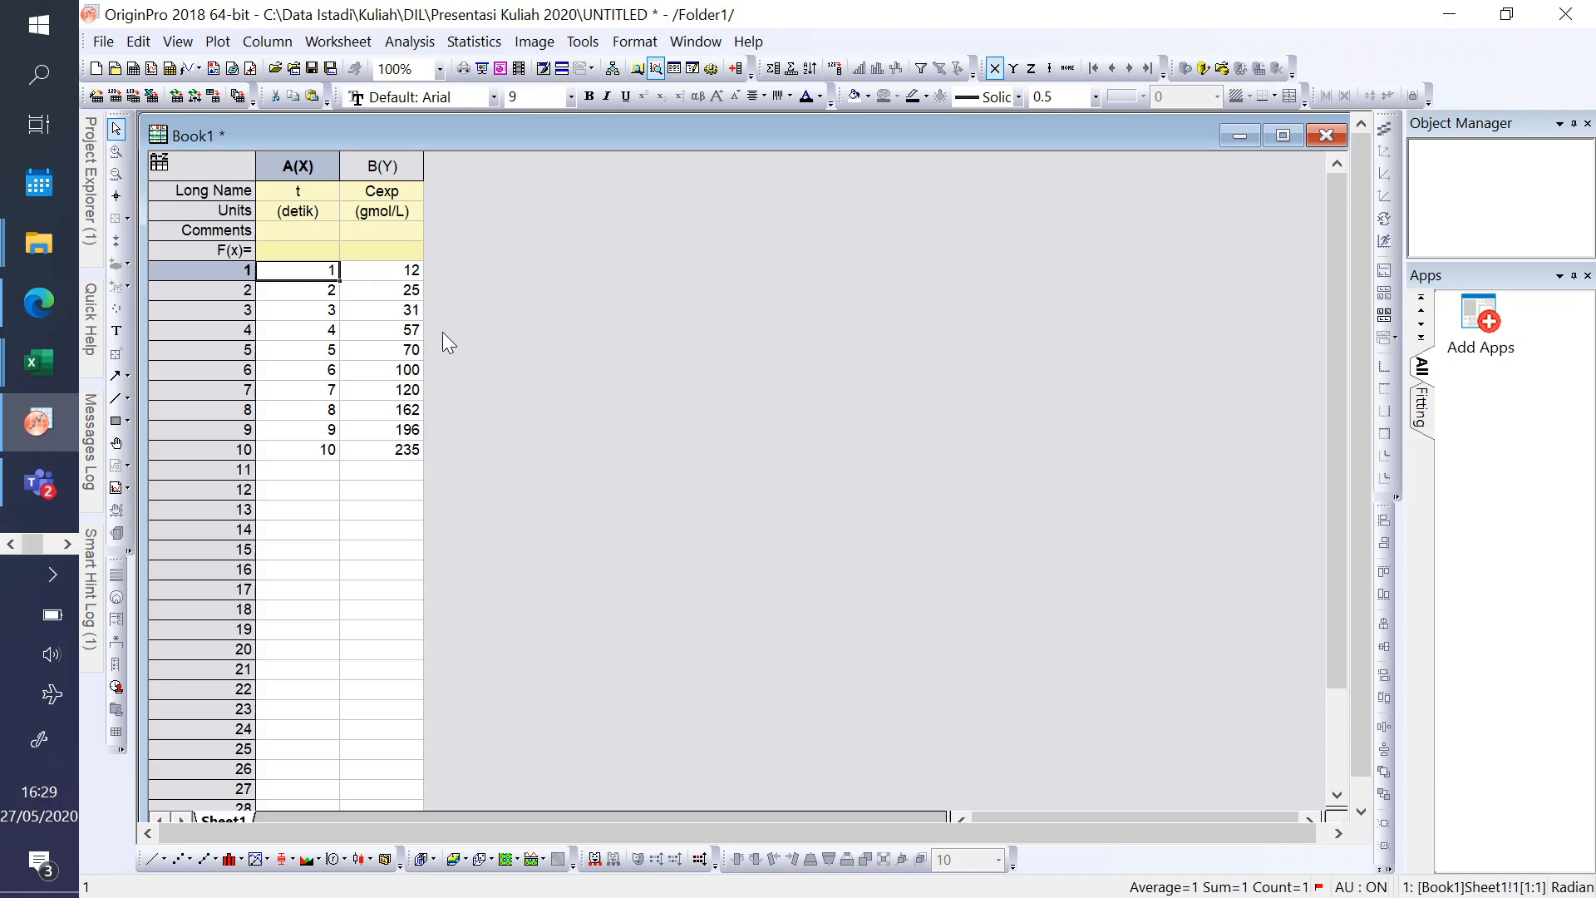
- Centre-align columns A(X) and B(Y) of Book1 and set their font size to 12
left_click_drag(319, 155, 379, 162)
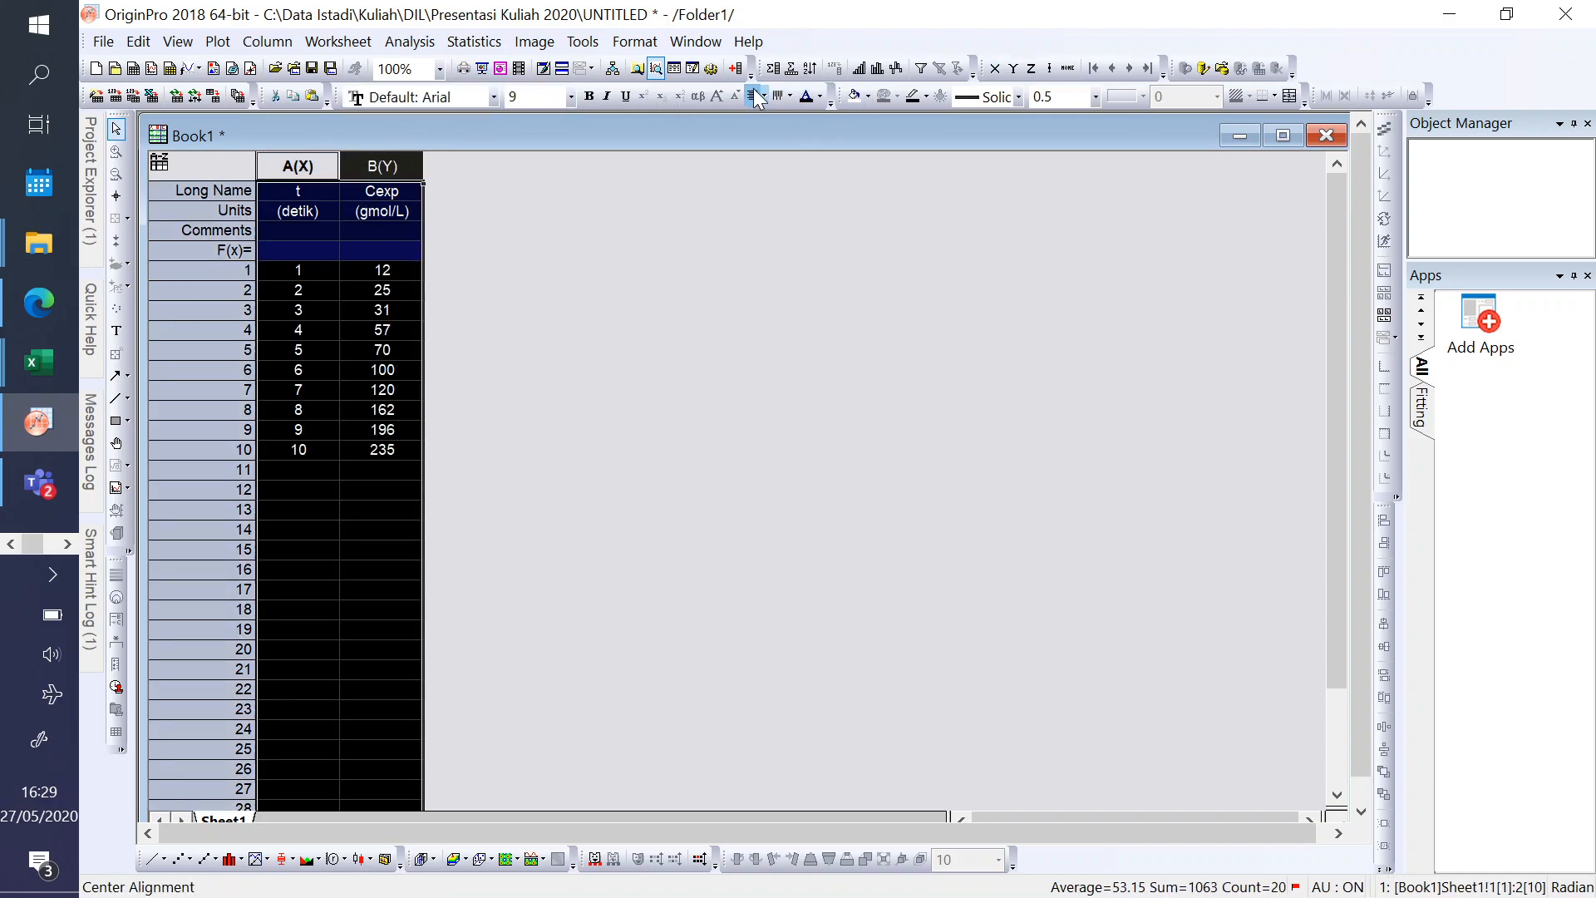
left_click(329, 413)
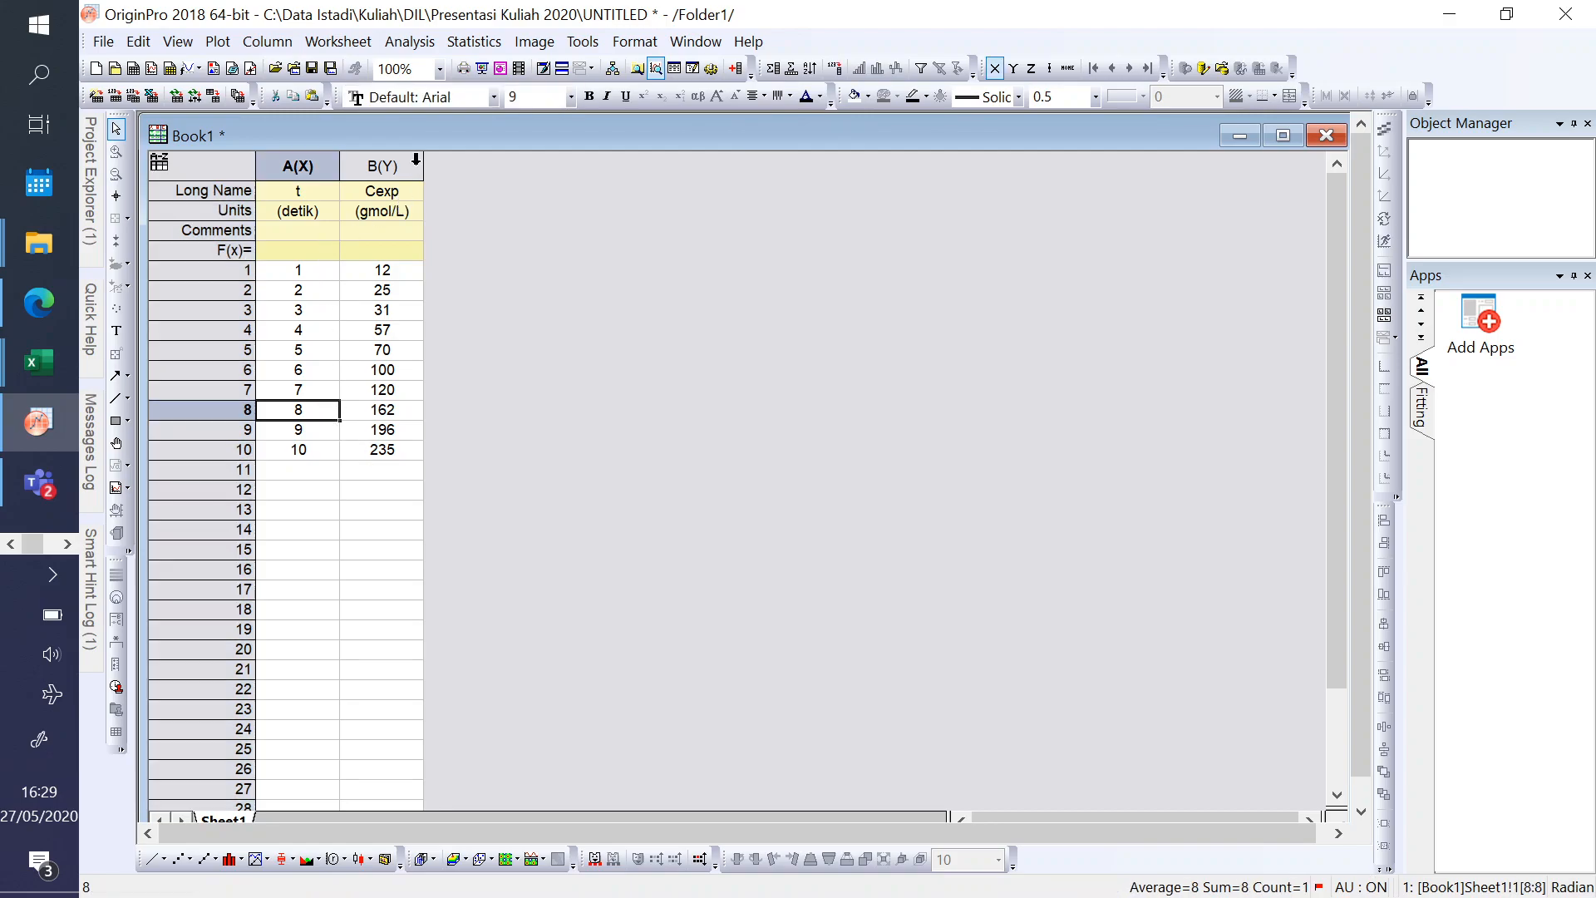
left_click_drag(423, 162, 390, 164)
left_click(569, 97)
left_click(524, 198)
left_click(324, 492)
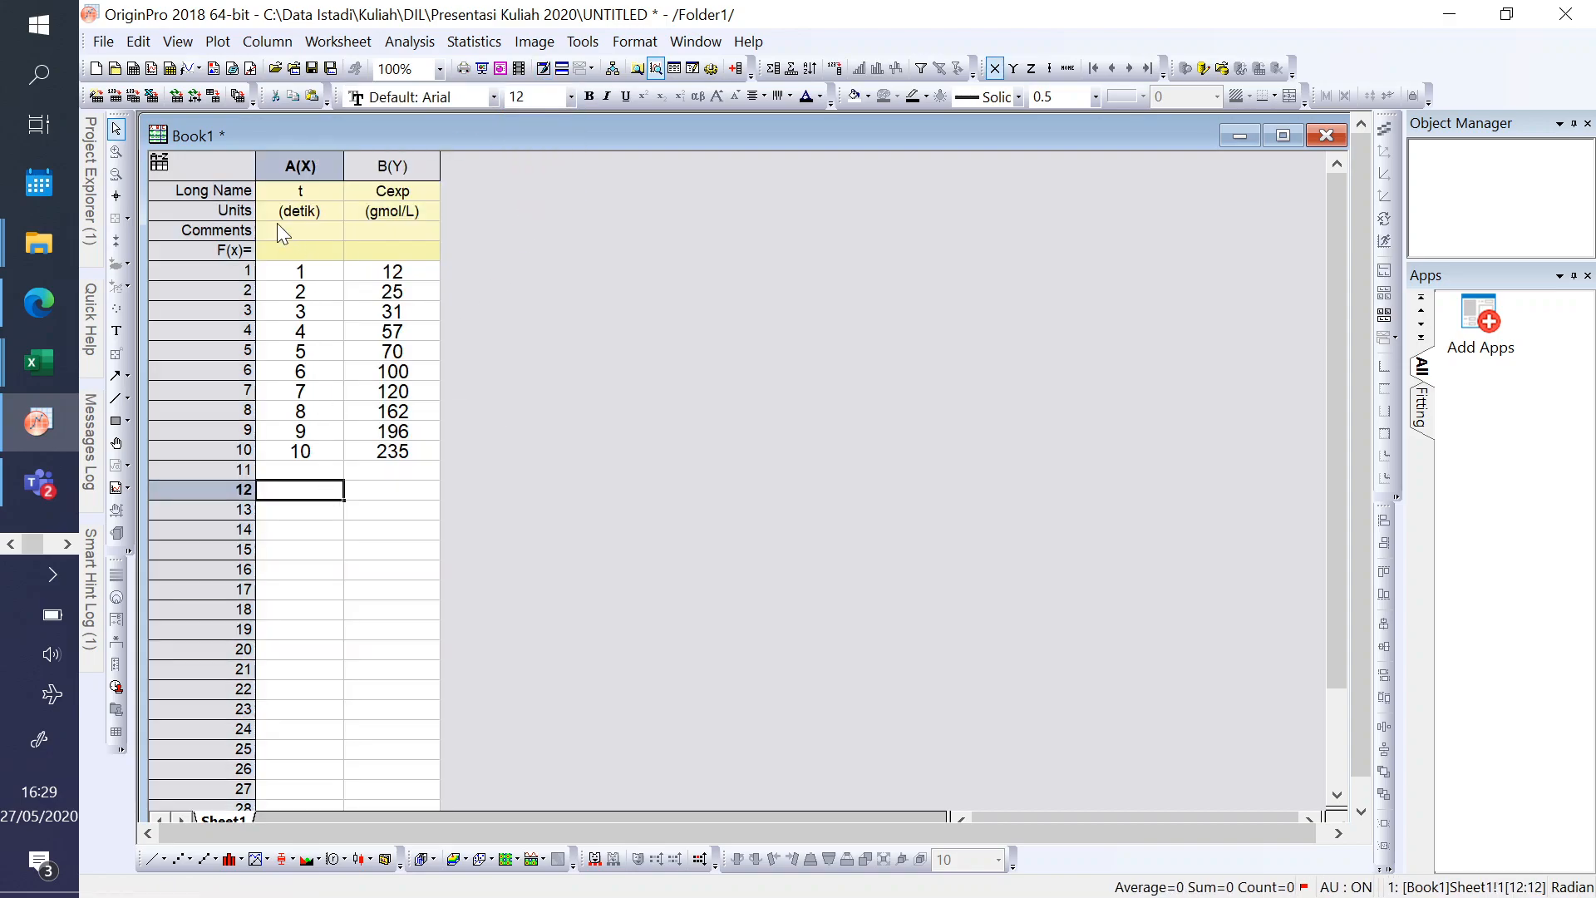
- Reduce the font size of columns A(X) and B(Y), trying 11 and settling on 10
left_click_drag(296, 174, 390, 166)
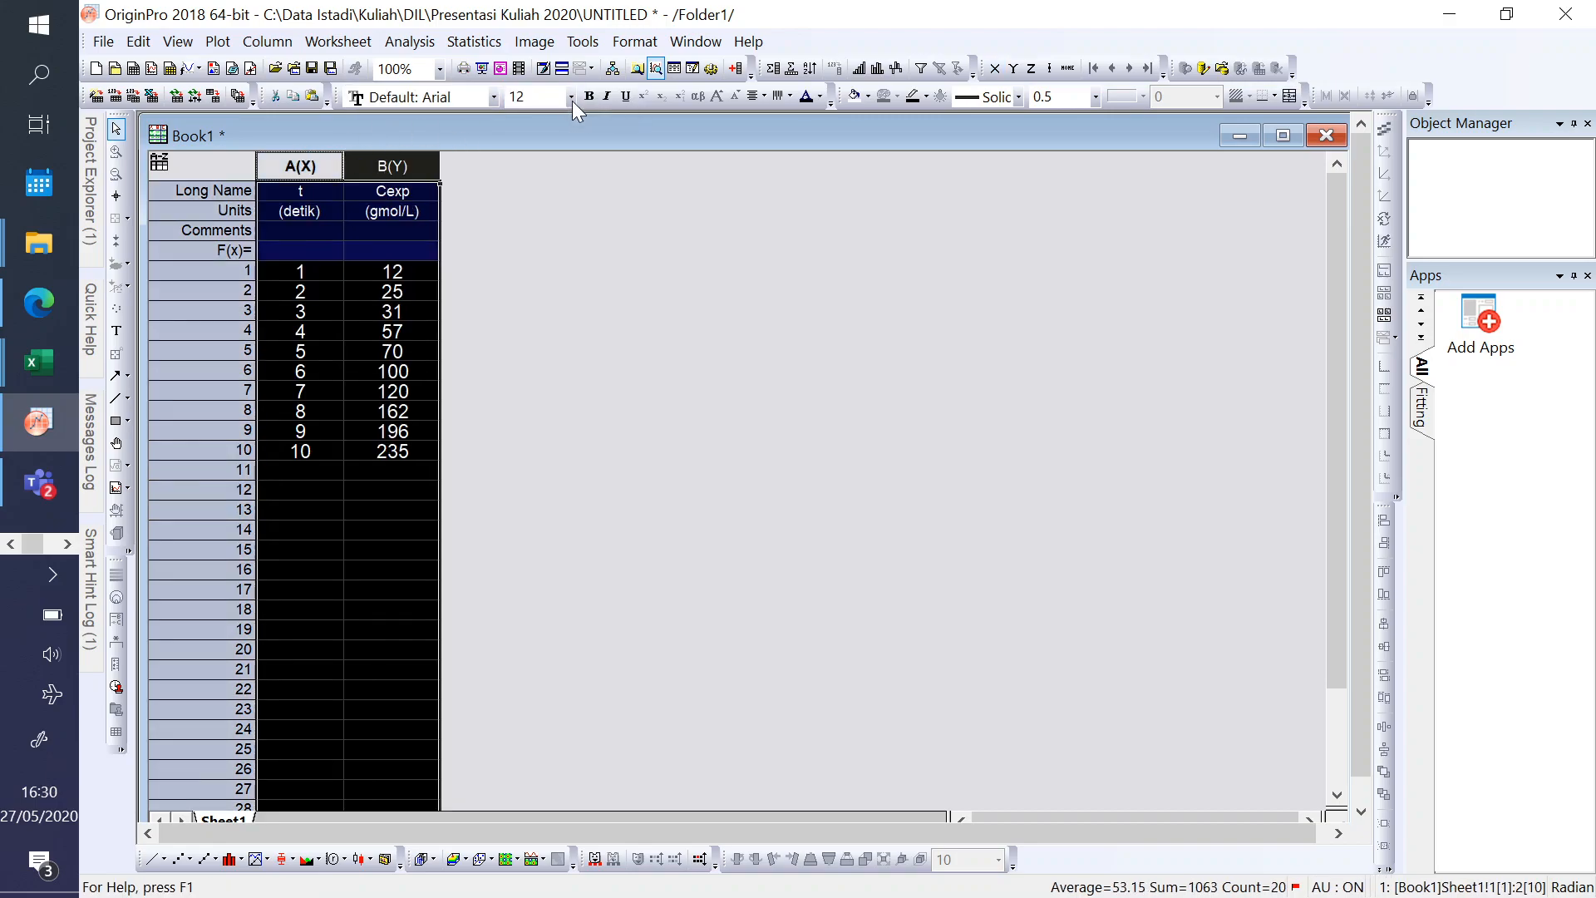
left_click(571, 102)
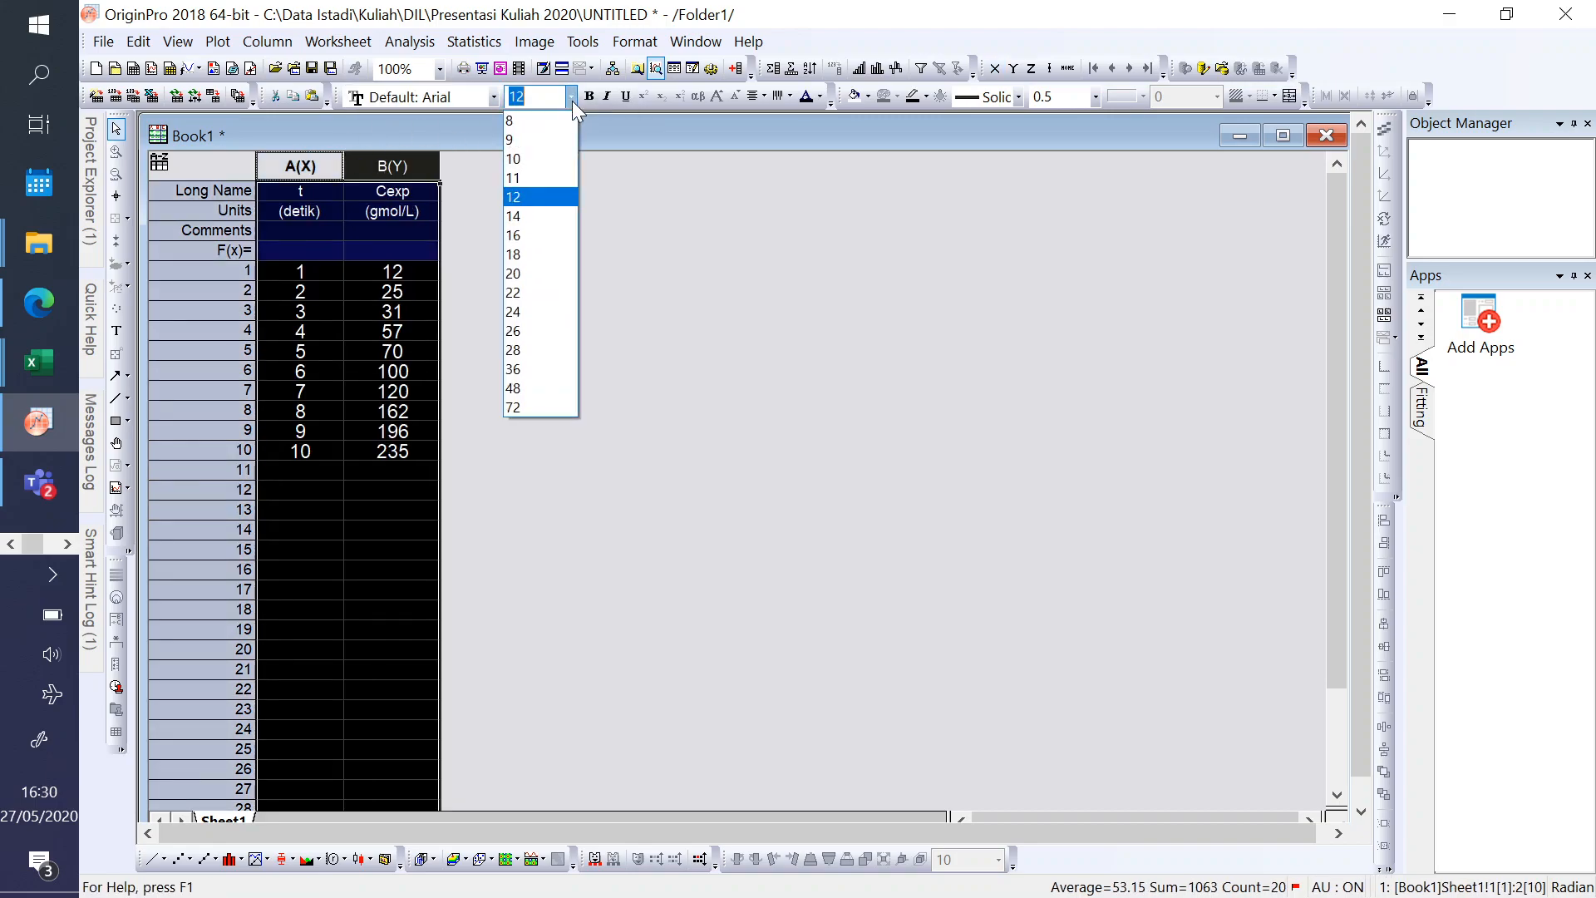
left_click(526, 177)
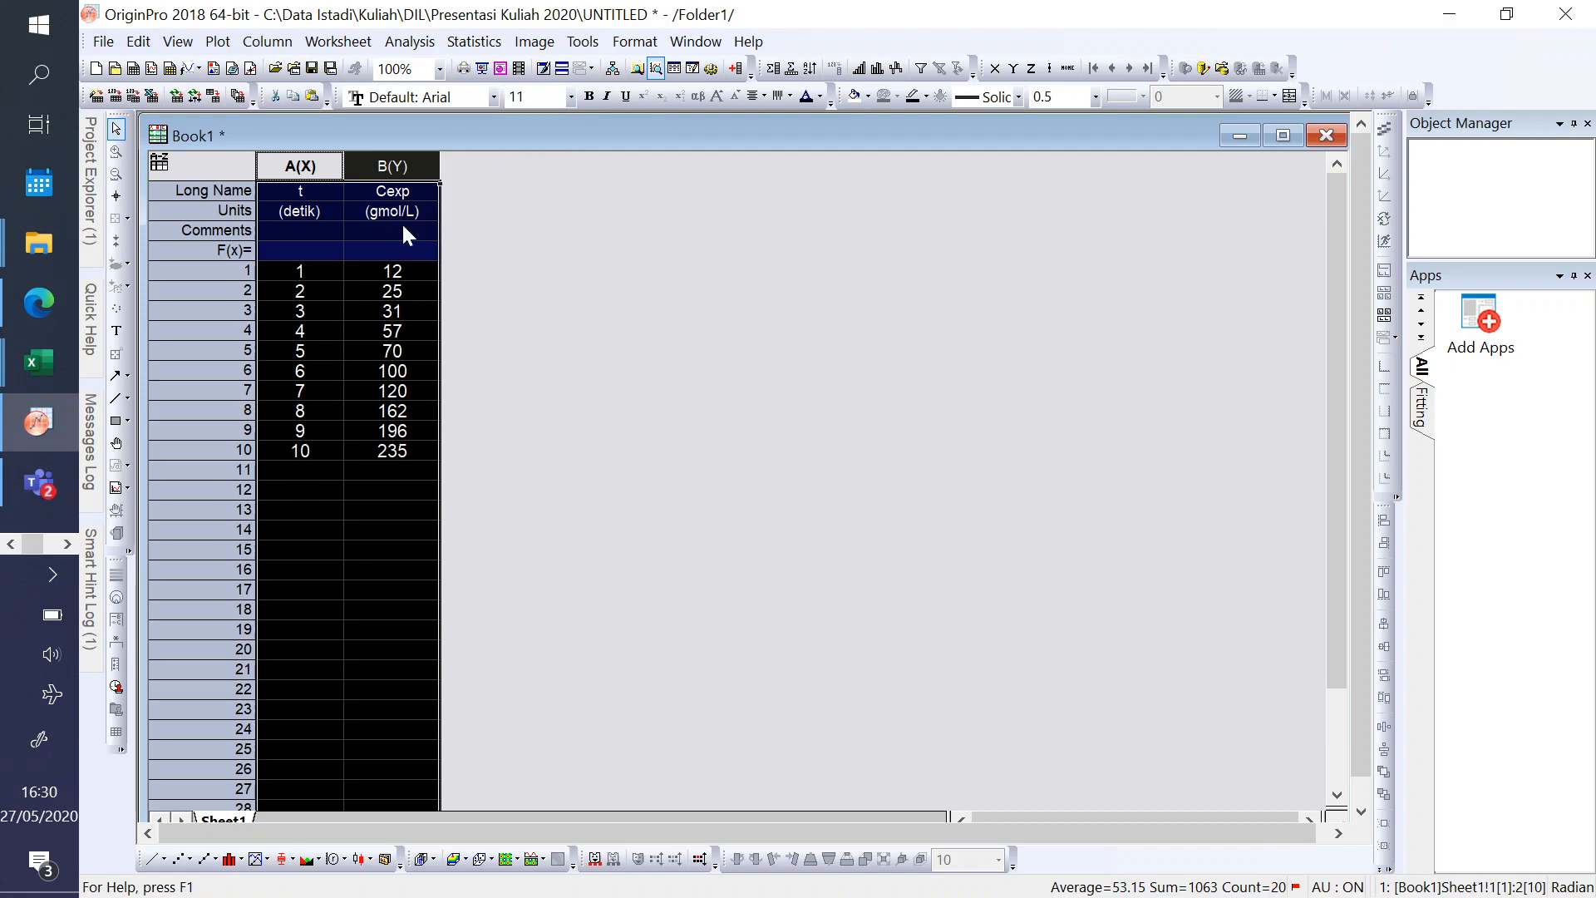
left_click(573, 97)
left_click(526, 157)
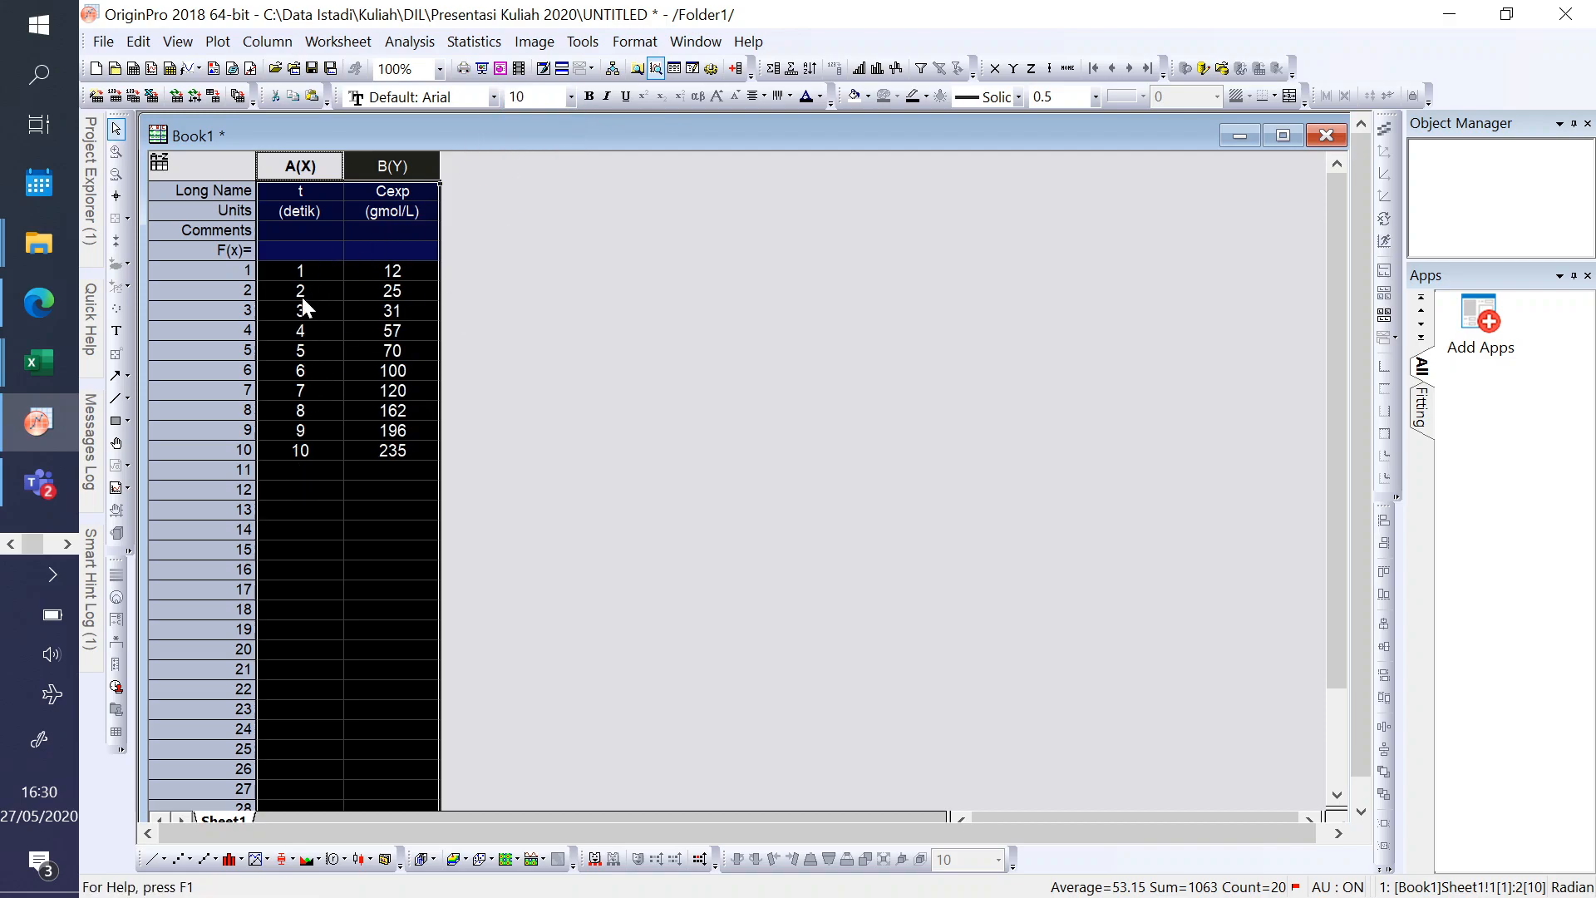
- Review the t column as X and the Cexp column as Y in Book1, highlighting each in turn
left_click(282, 164)
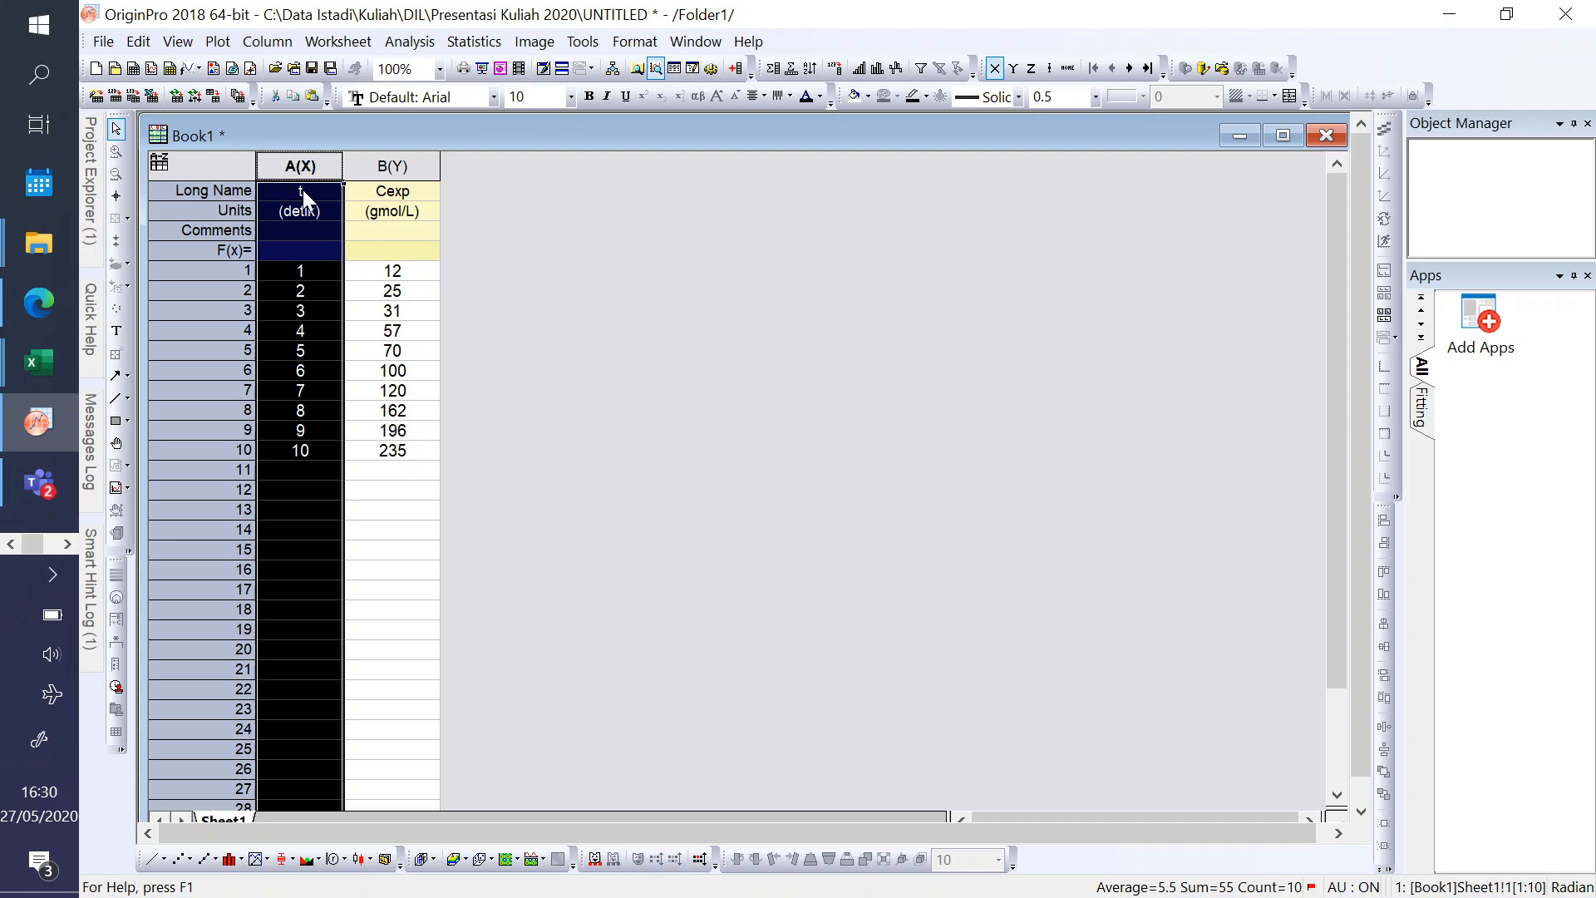
left_click(385, 164)
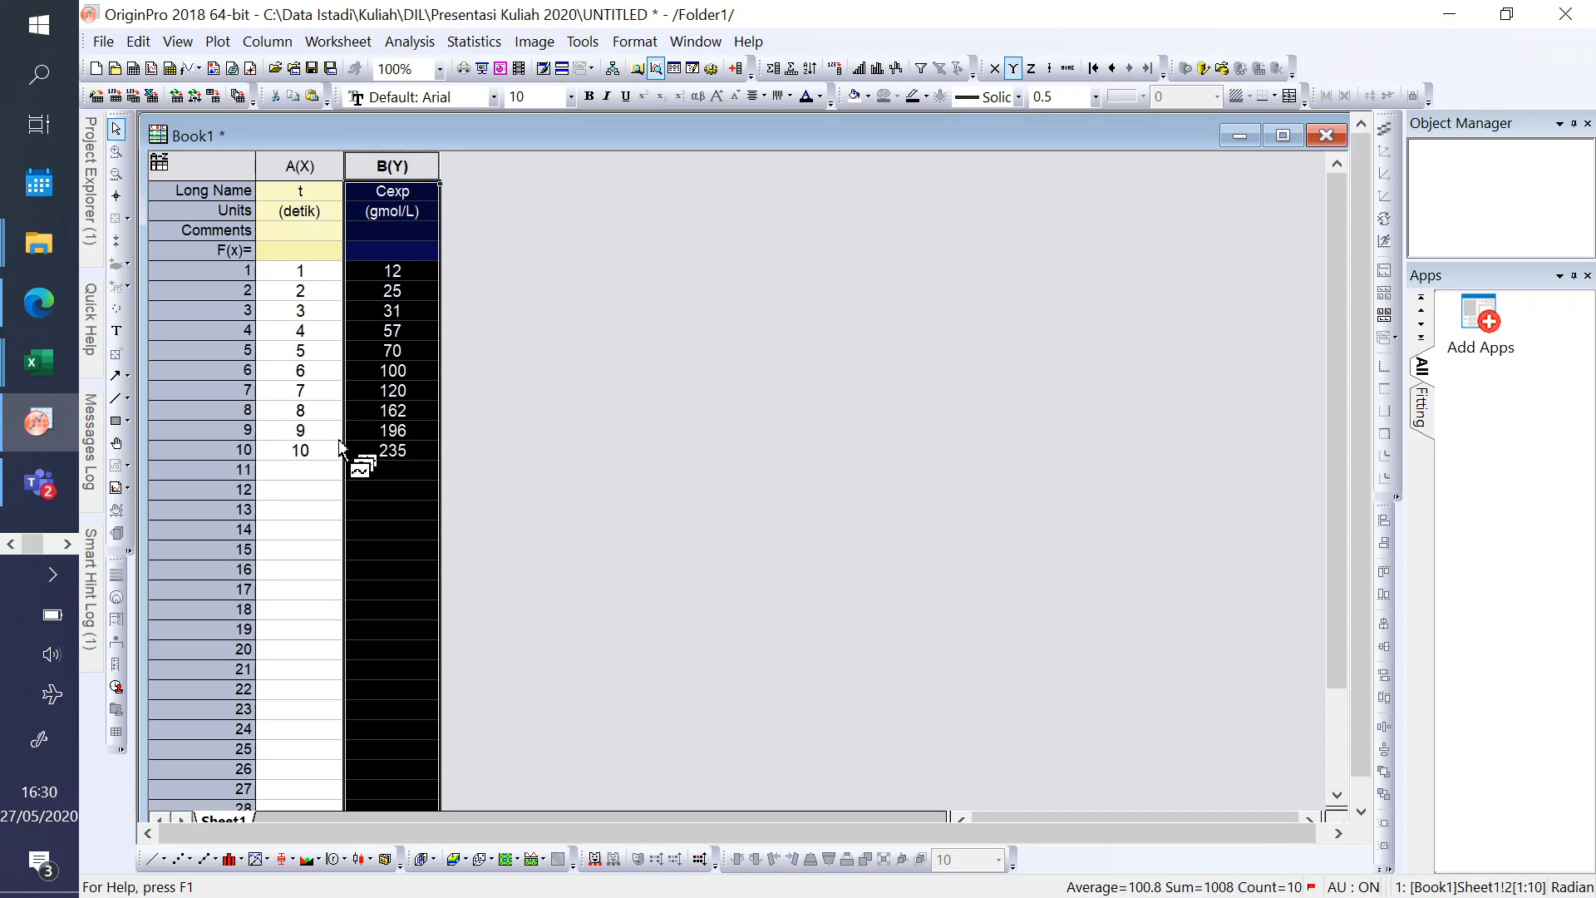
left_click(320, 477)
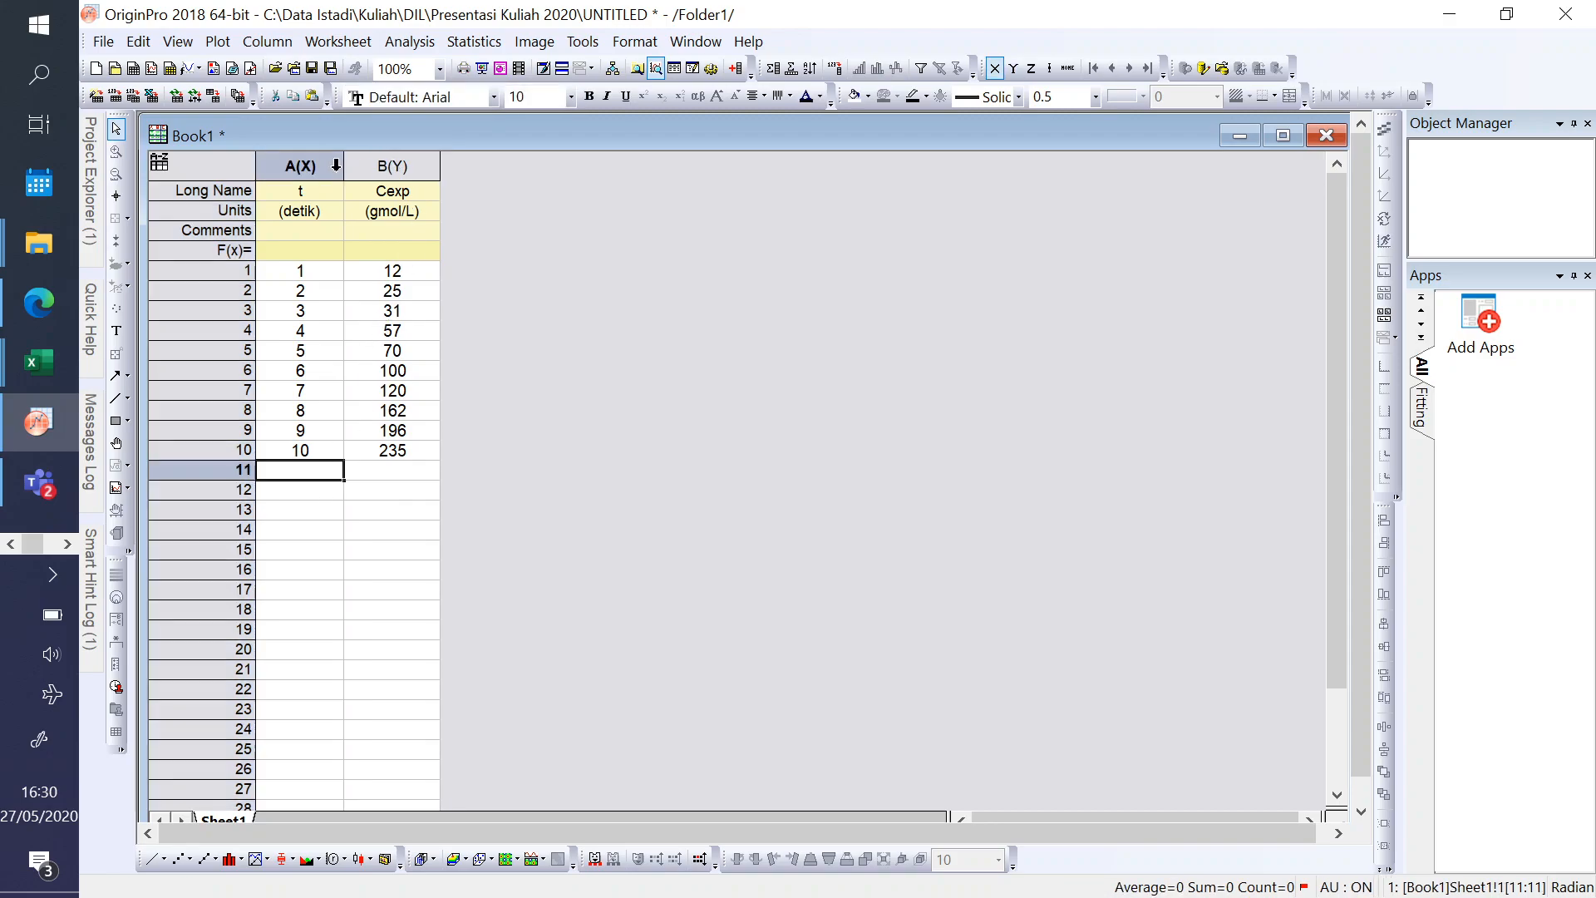
- Compare the data and trendline chart in Excel's curve fitting 1.xlsx with OriginPro's Book1 worksheet, ending in OriginPro
left_click(35, 363)
left_click(250, 482)
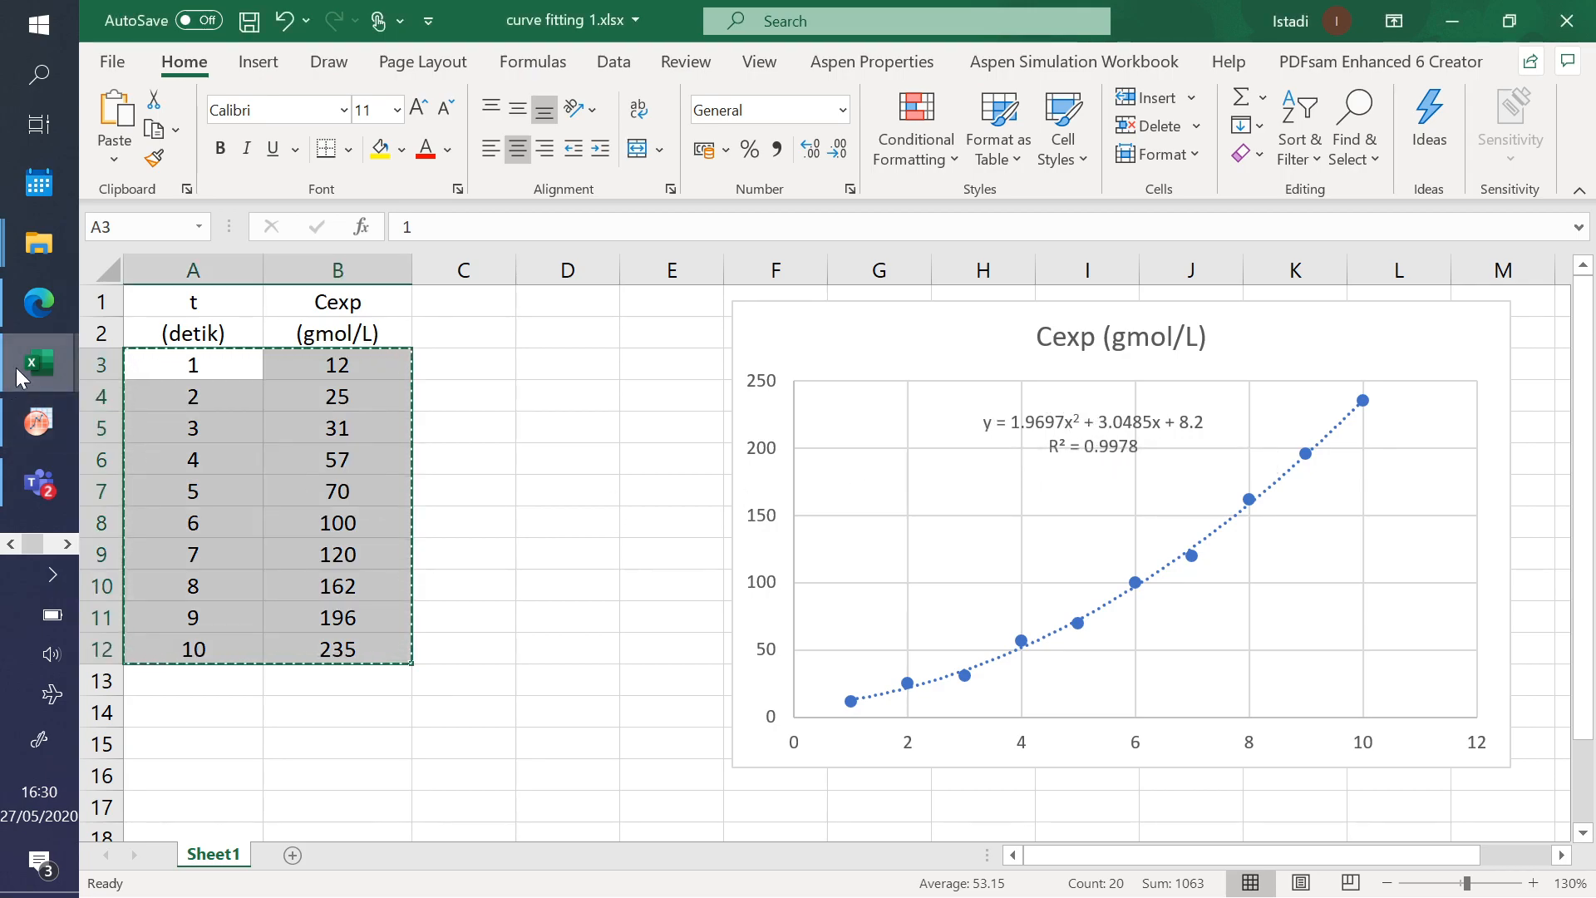
left_click(486, 410)
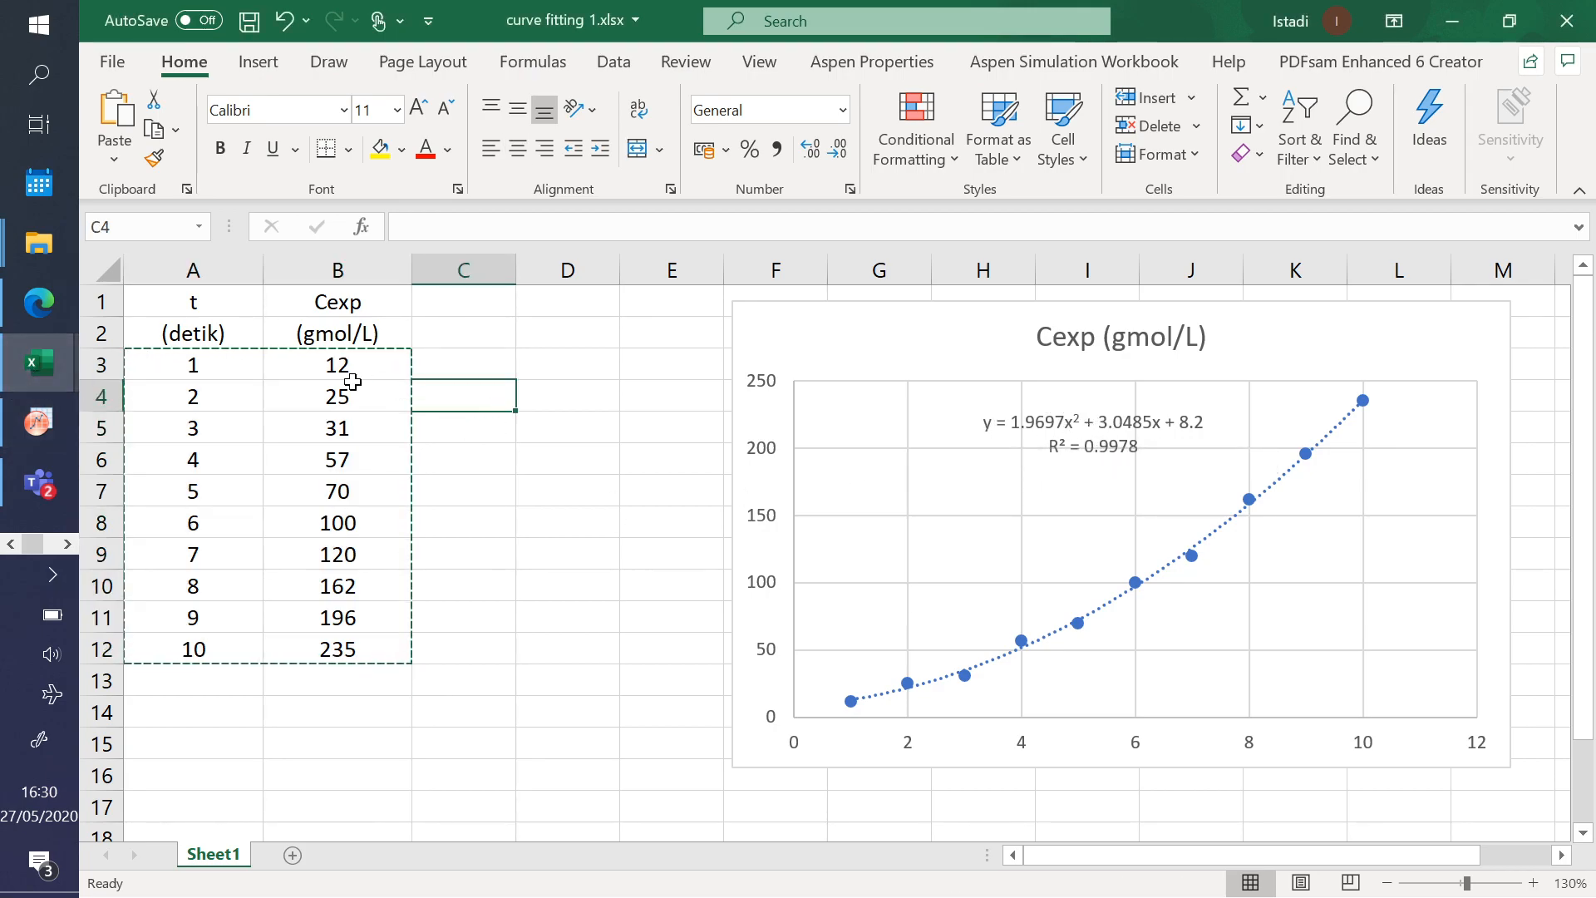
left_click(25, 432)
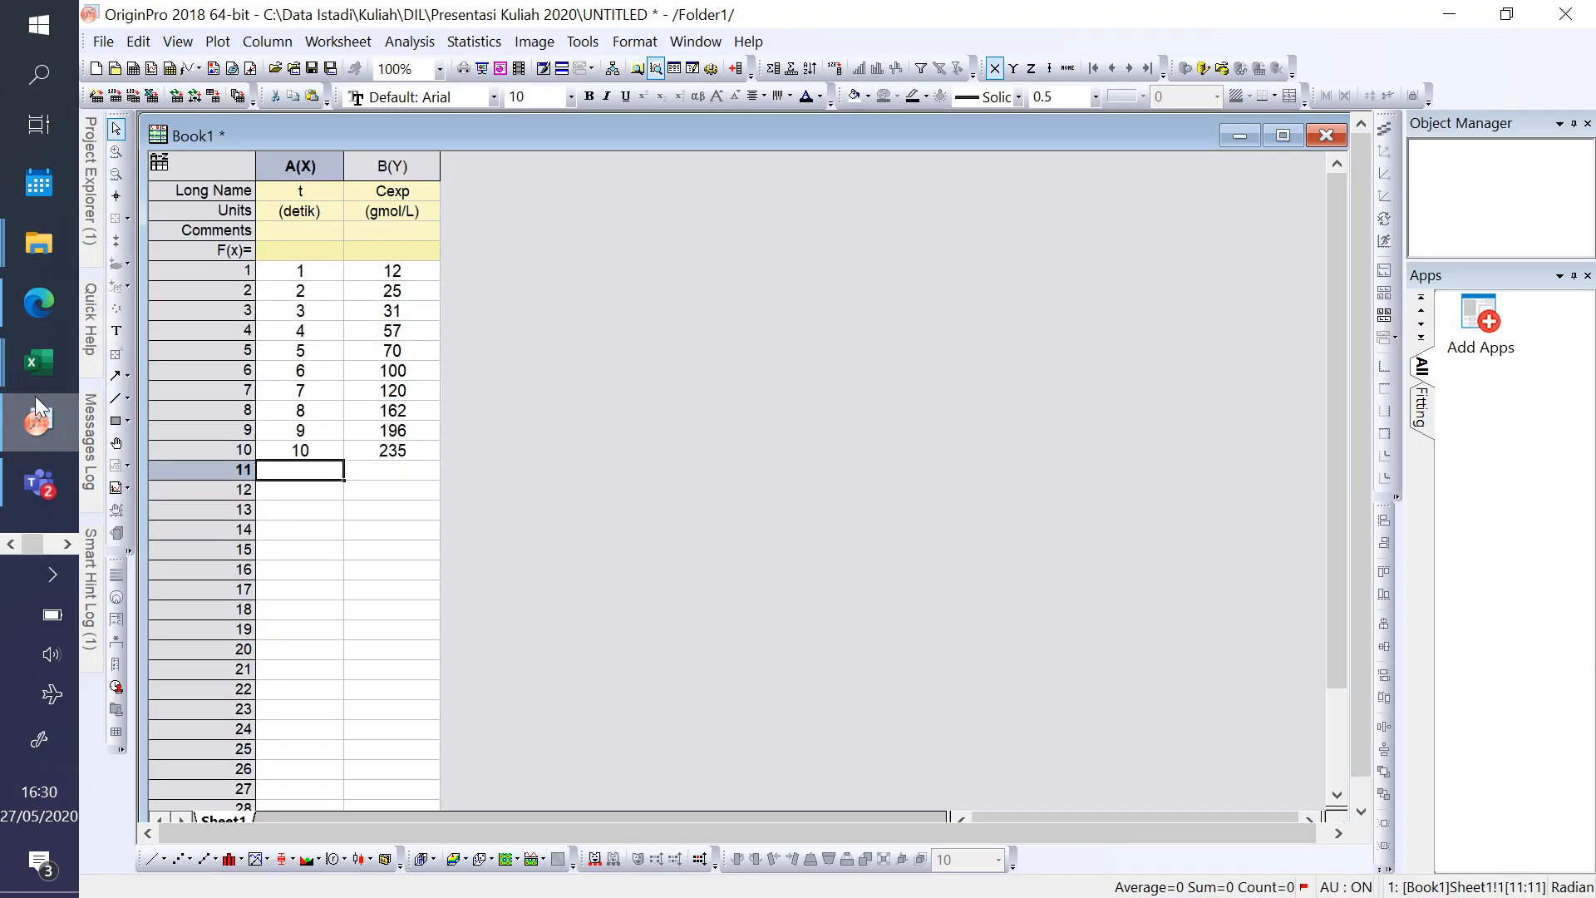
left_click(209, 499)
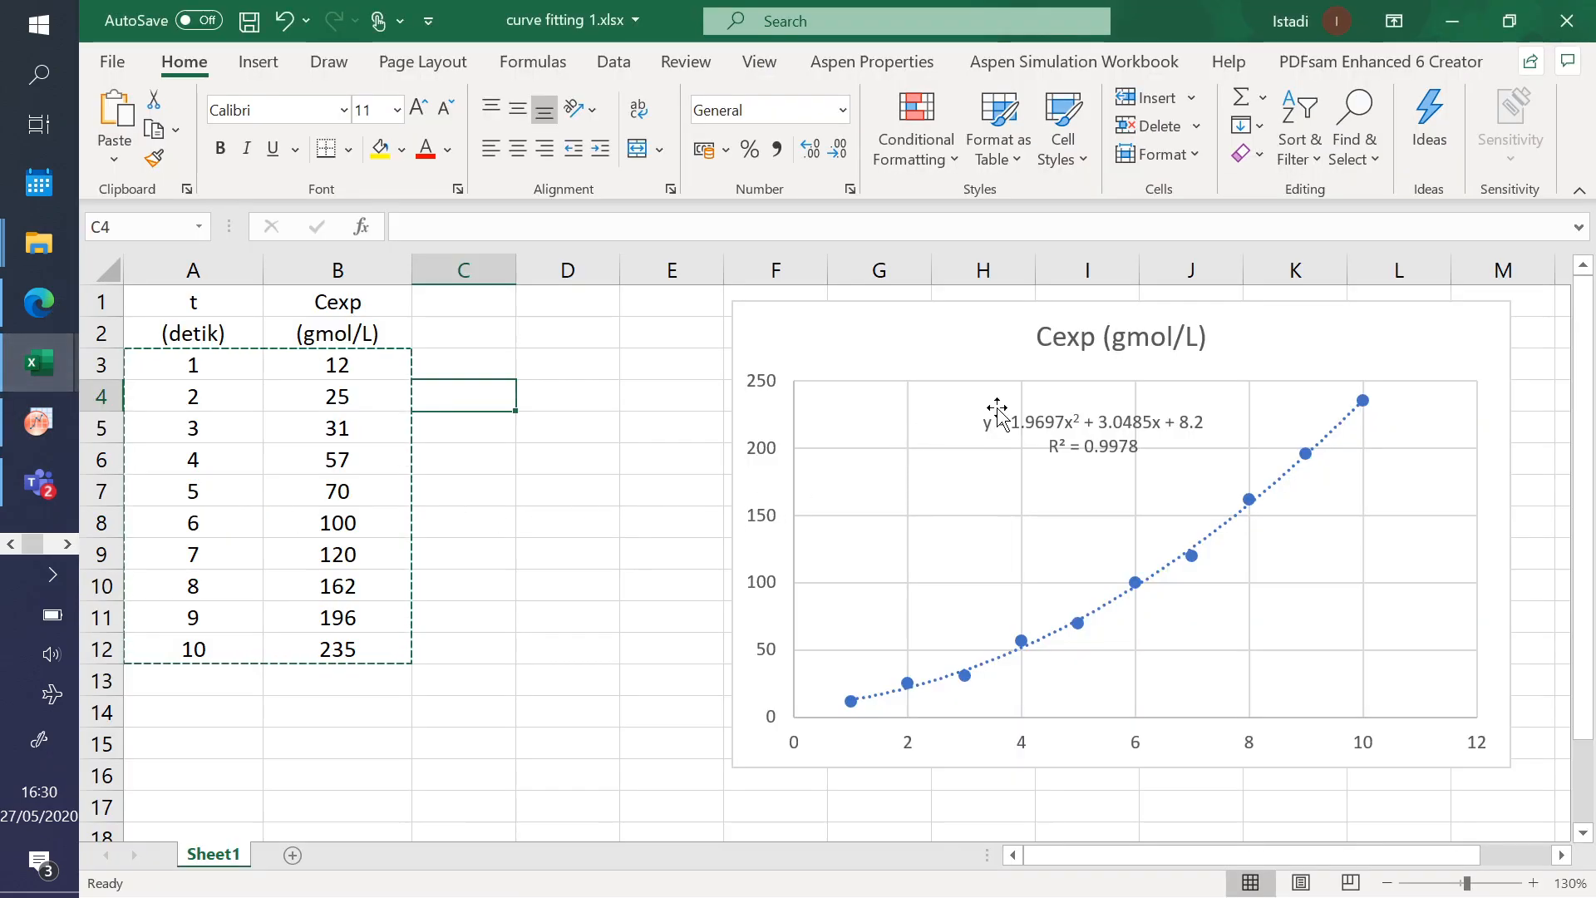
left_click(28, 432)
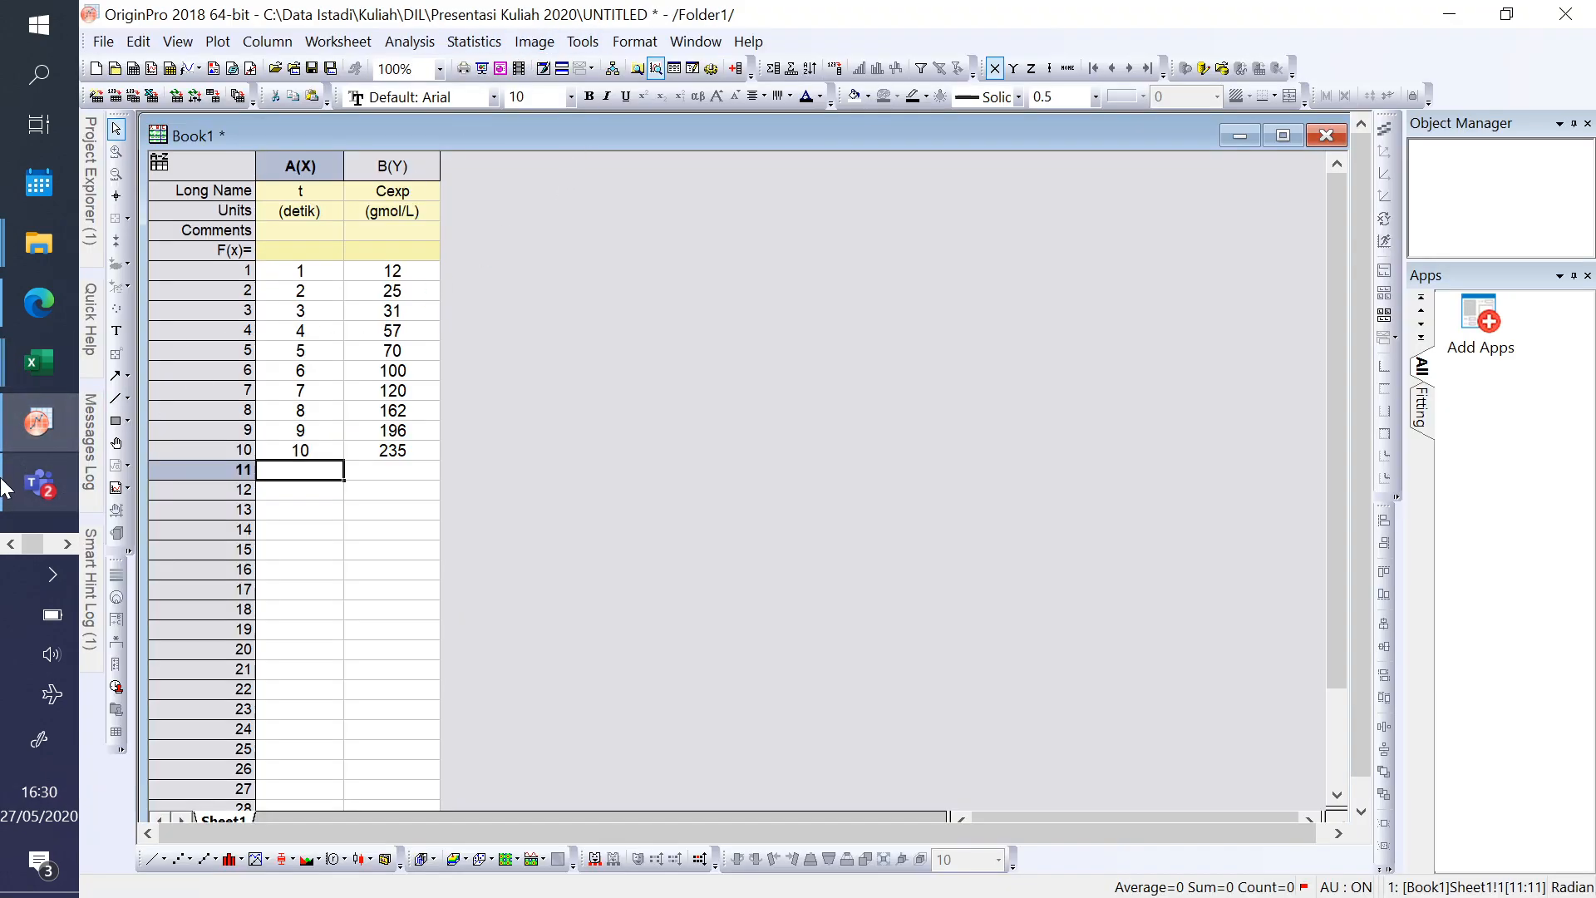
mouse_move(33, 362)
left_click(306, 440)
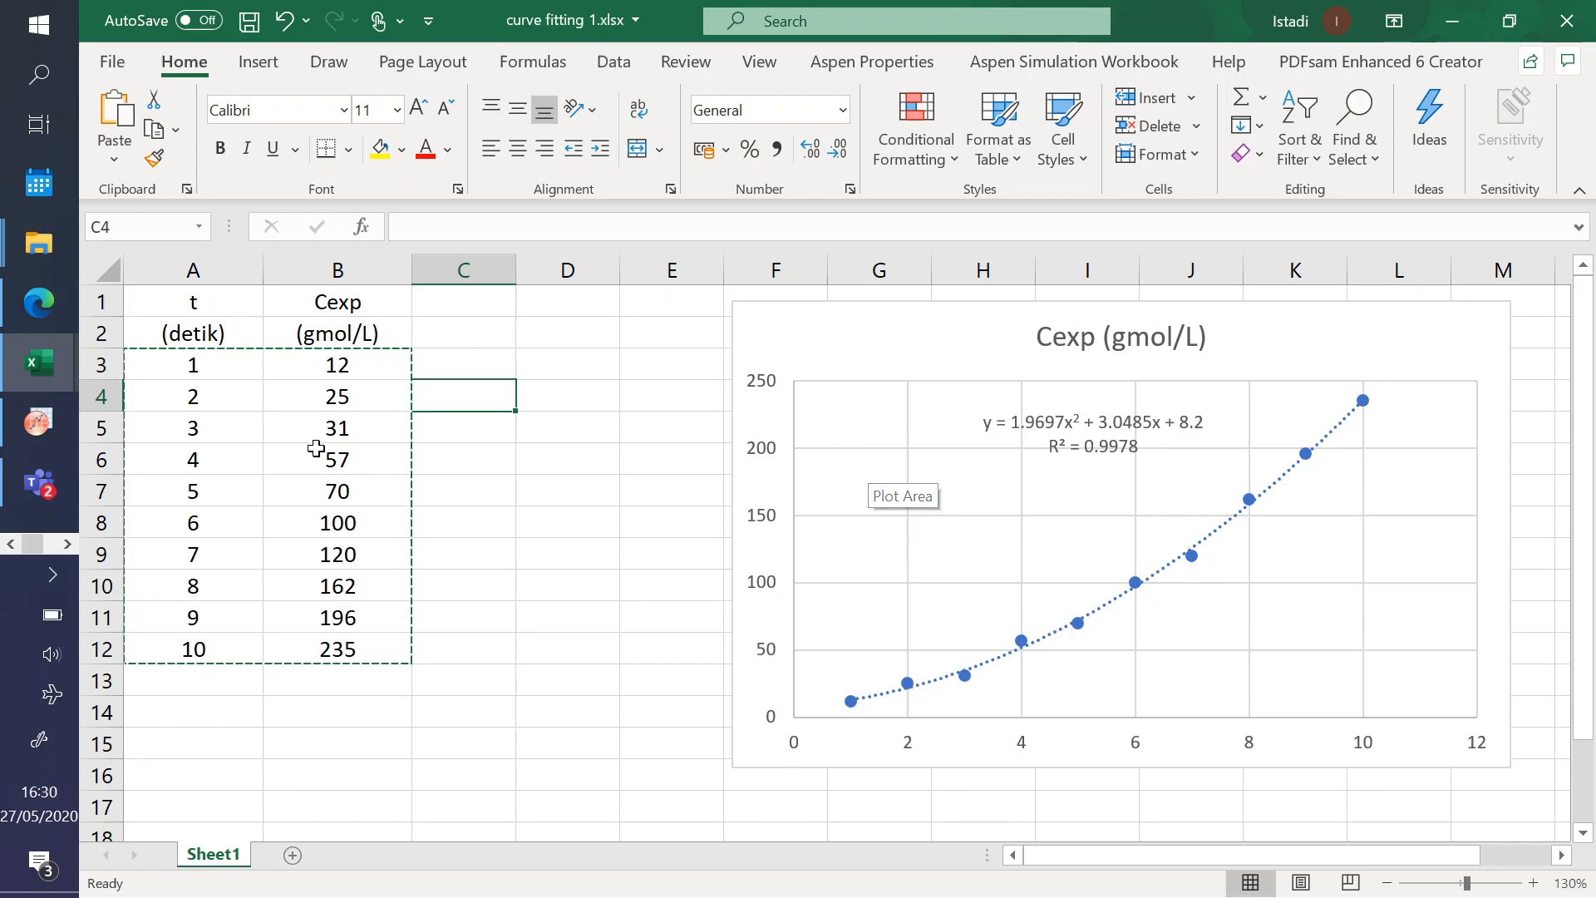
left_click(33, 424)
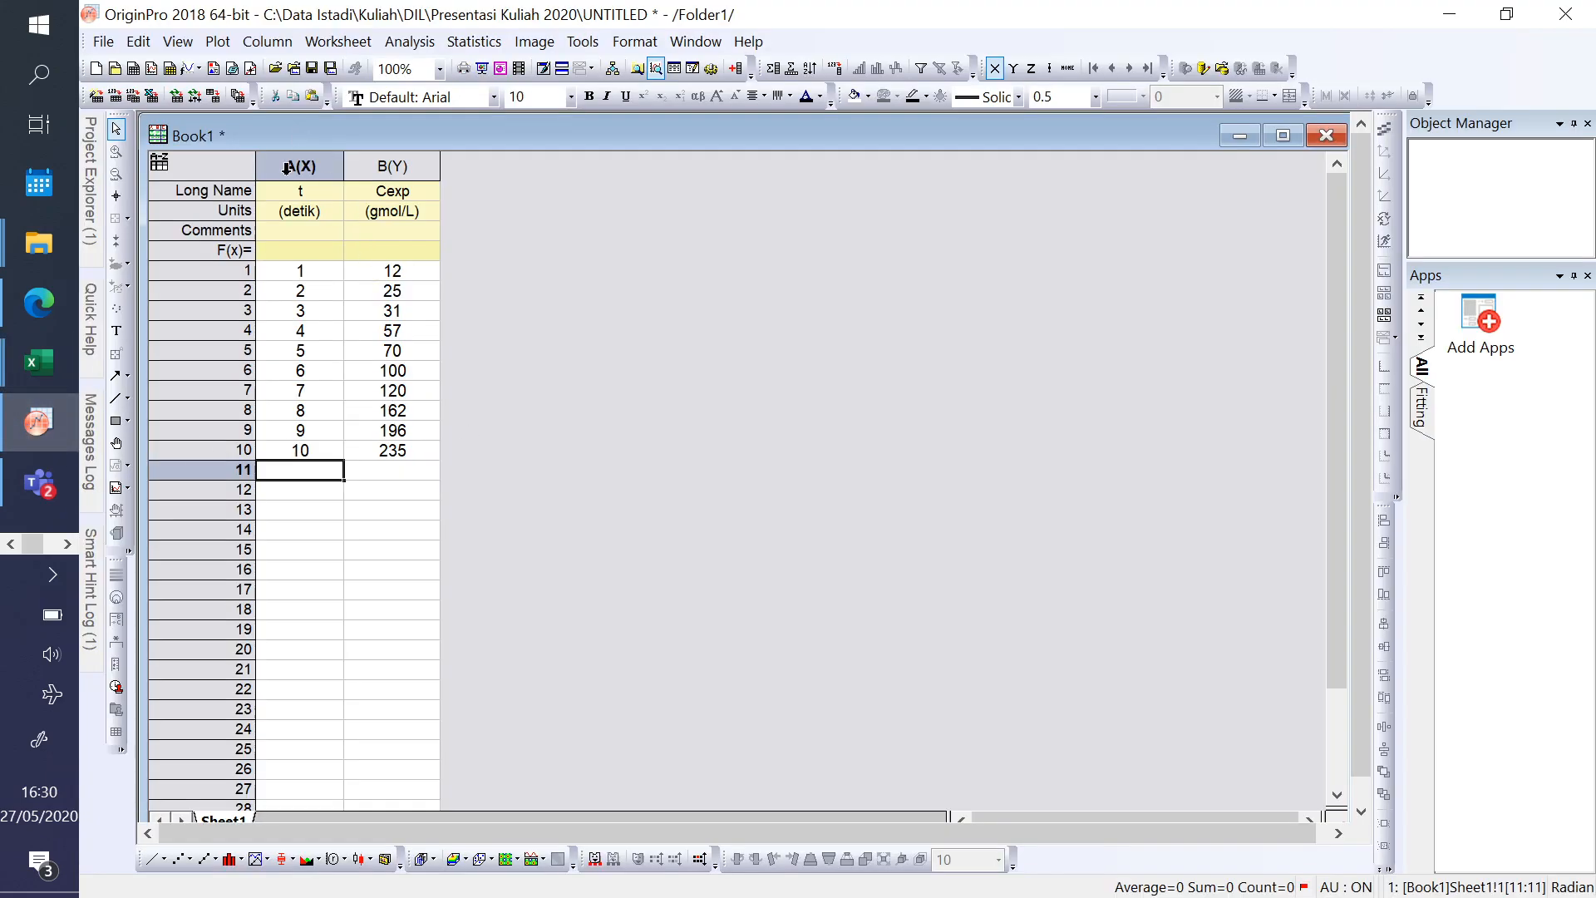
- Highlight the t and Cexp columns together and individually to check the independent and dependent data for the fit
left_click_drag(297, 162, 390, 170)
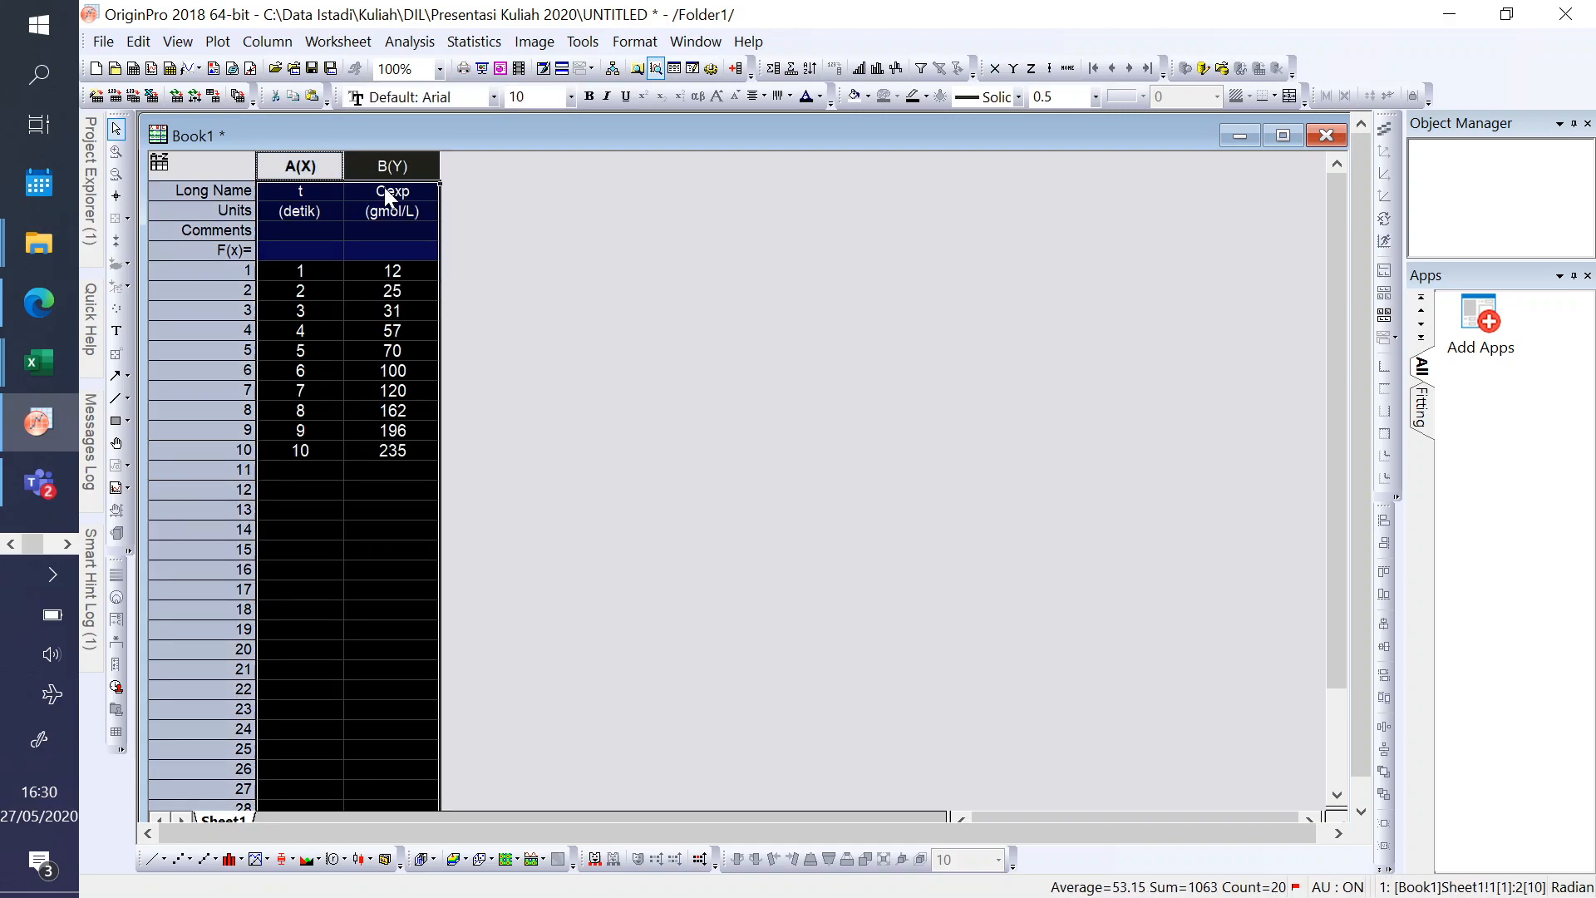
left_click(337, 492)
left_click(283, 164)
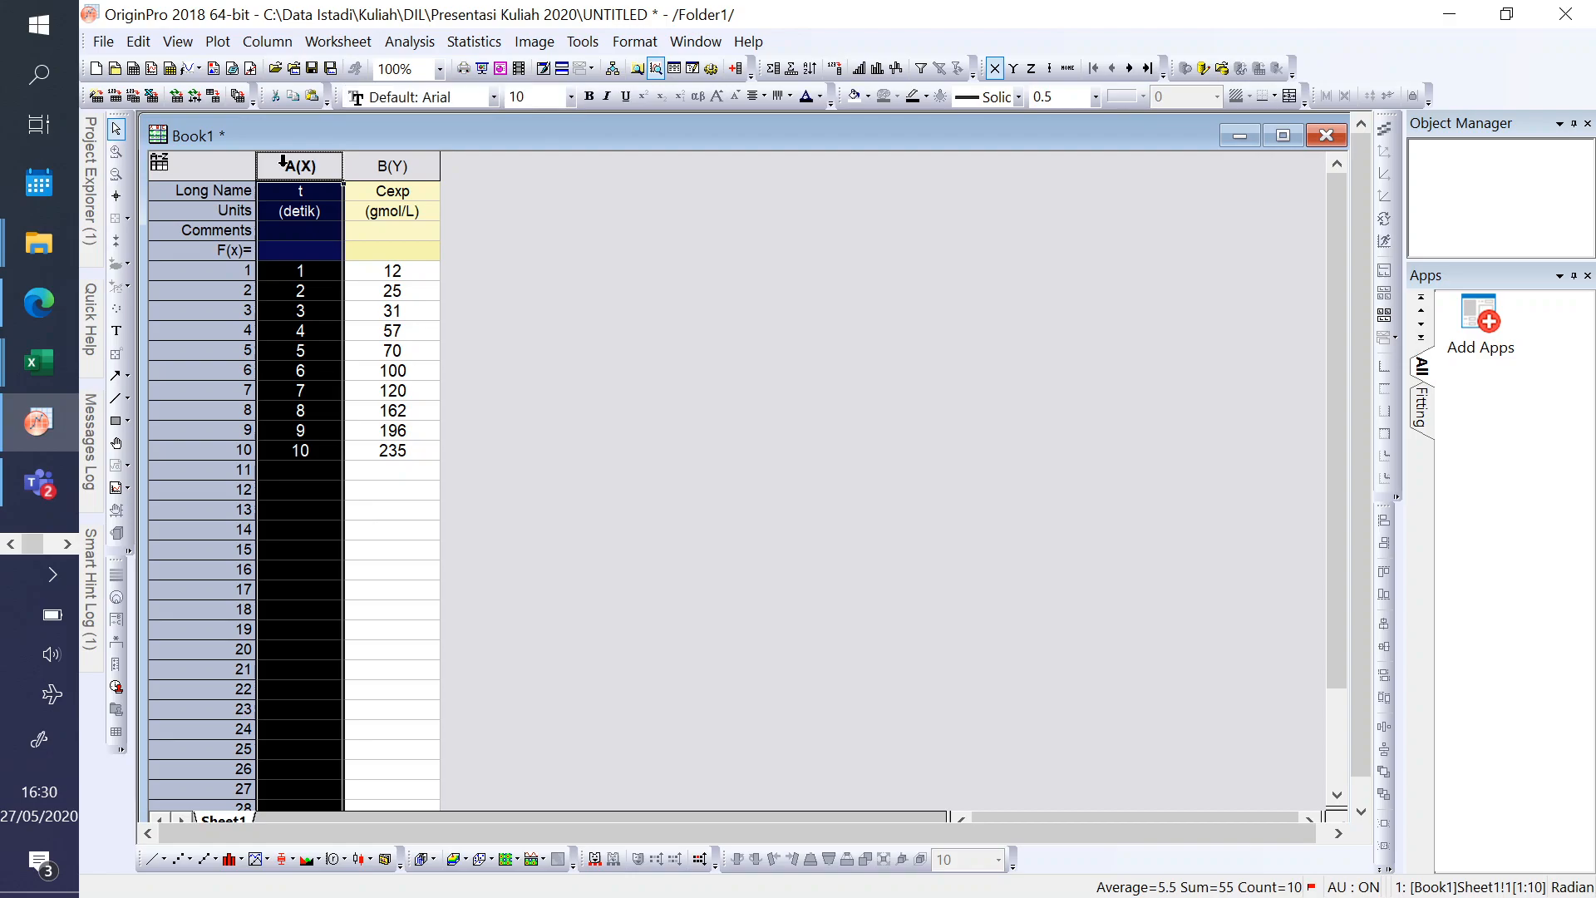
left_click(384, 162)
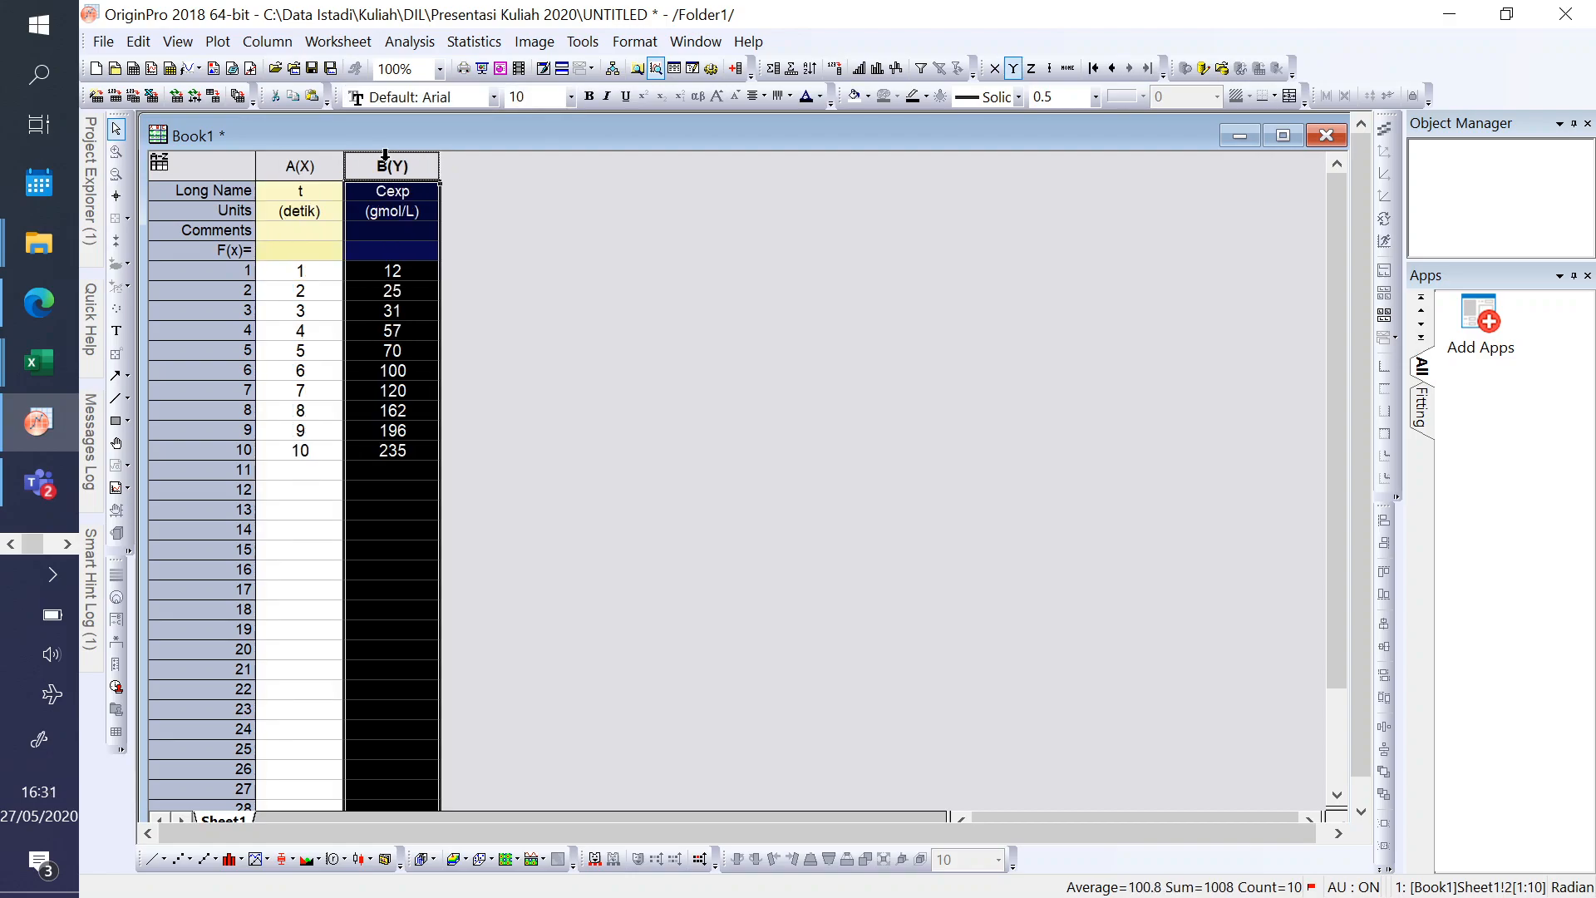
- Open the Nonlinear Curve Fit dialog for the t and Cexp columns of Book1 together
left_click(301, 169, "ctrl")
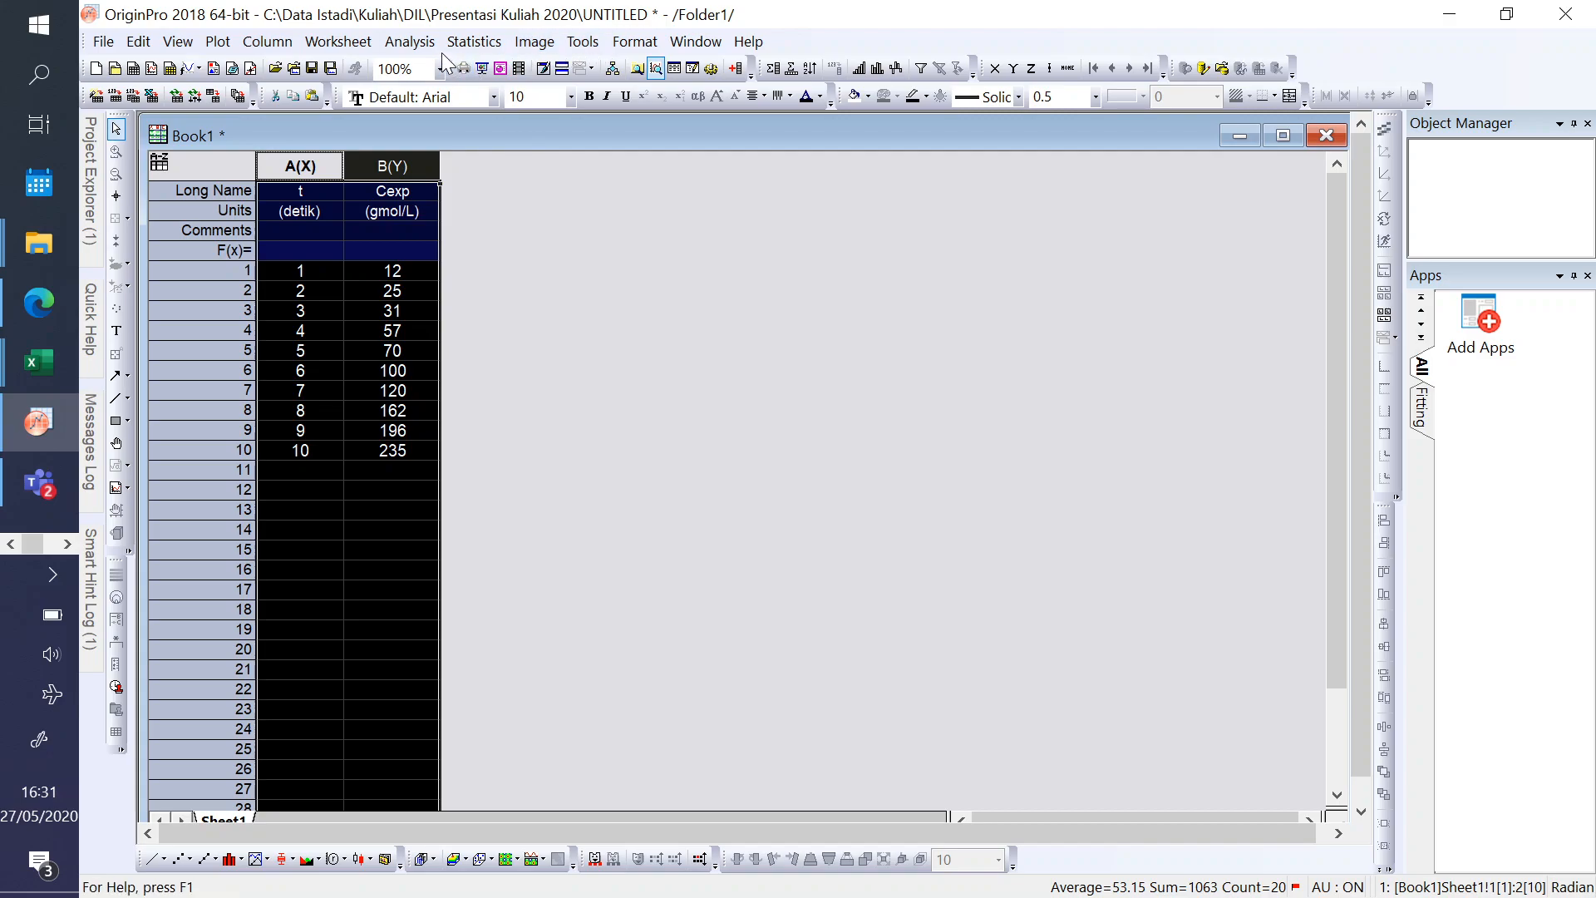
left_click(411, 42)
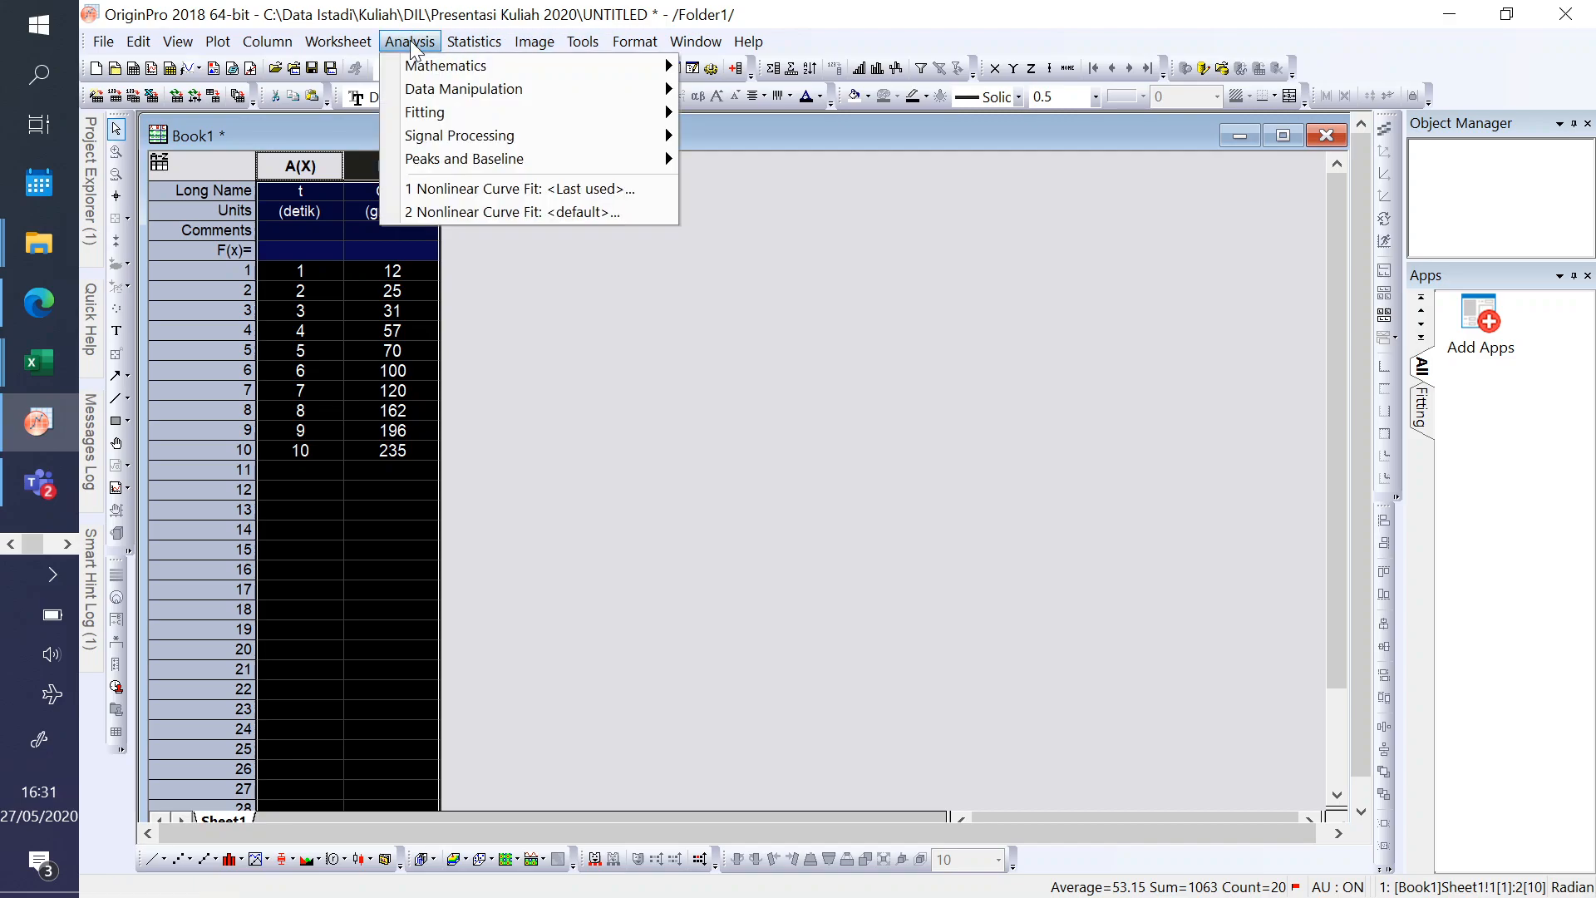
mouse_move(433, 120)
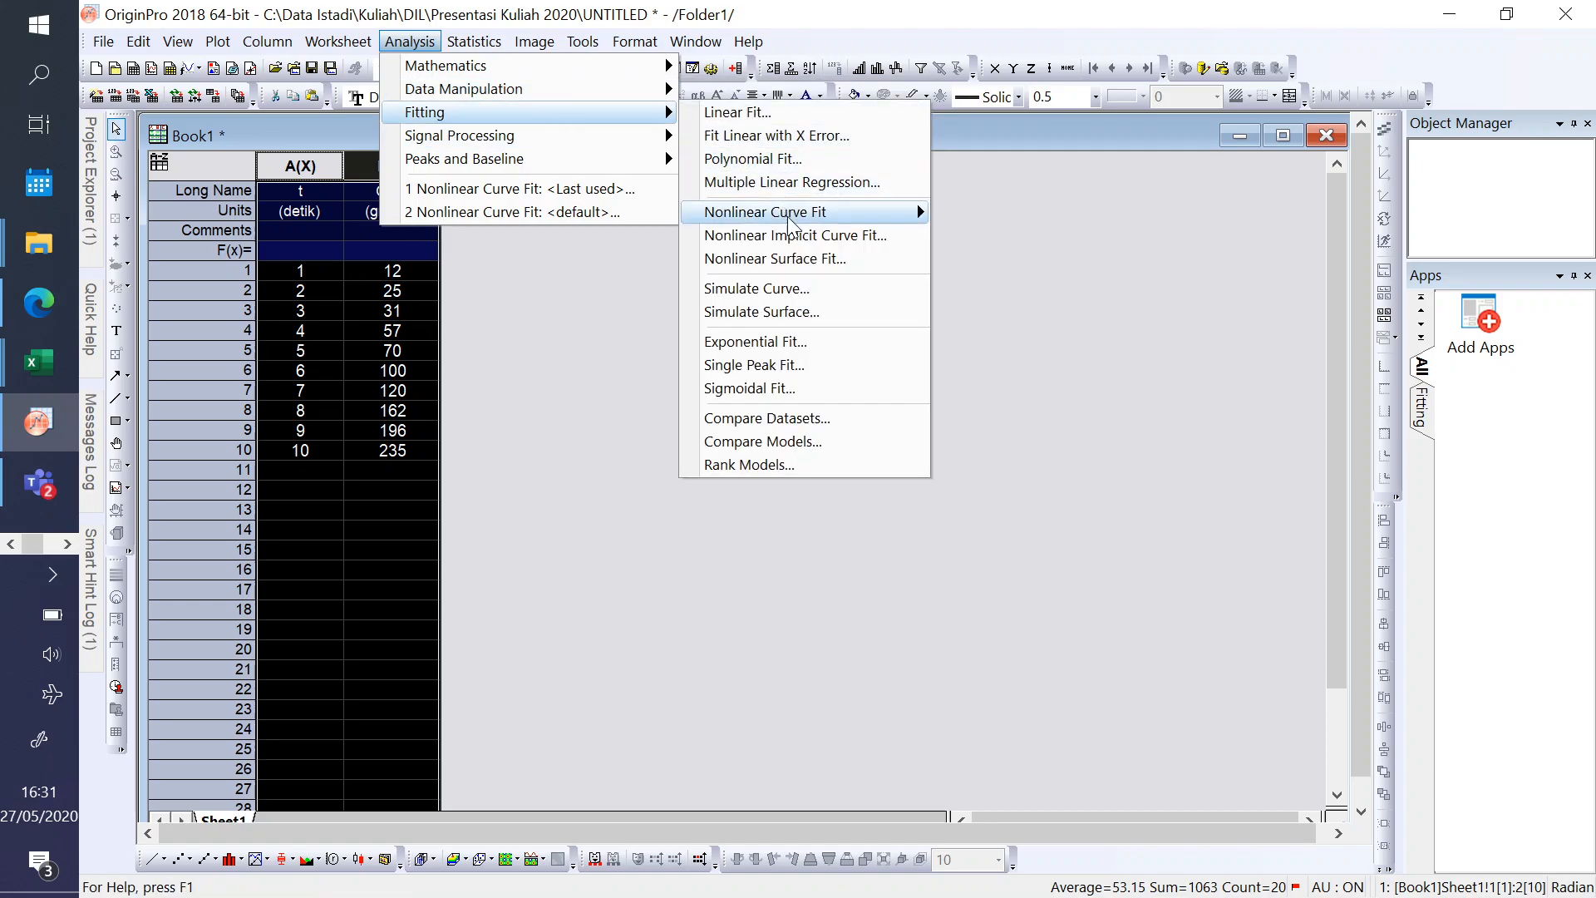
mouse_move(805, 218)
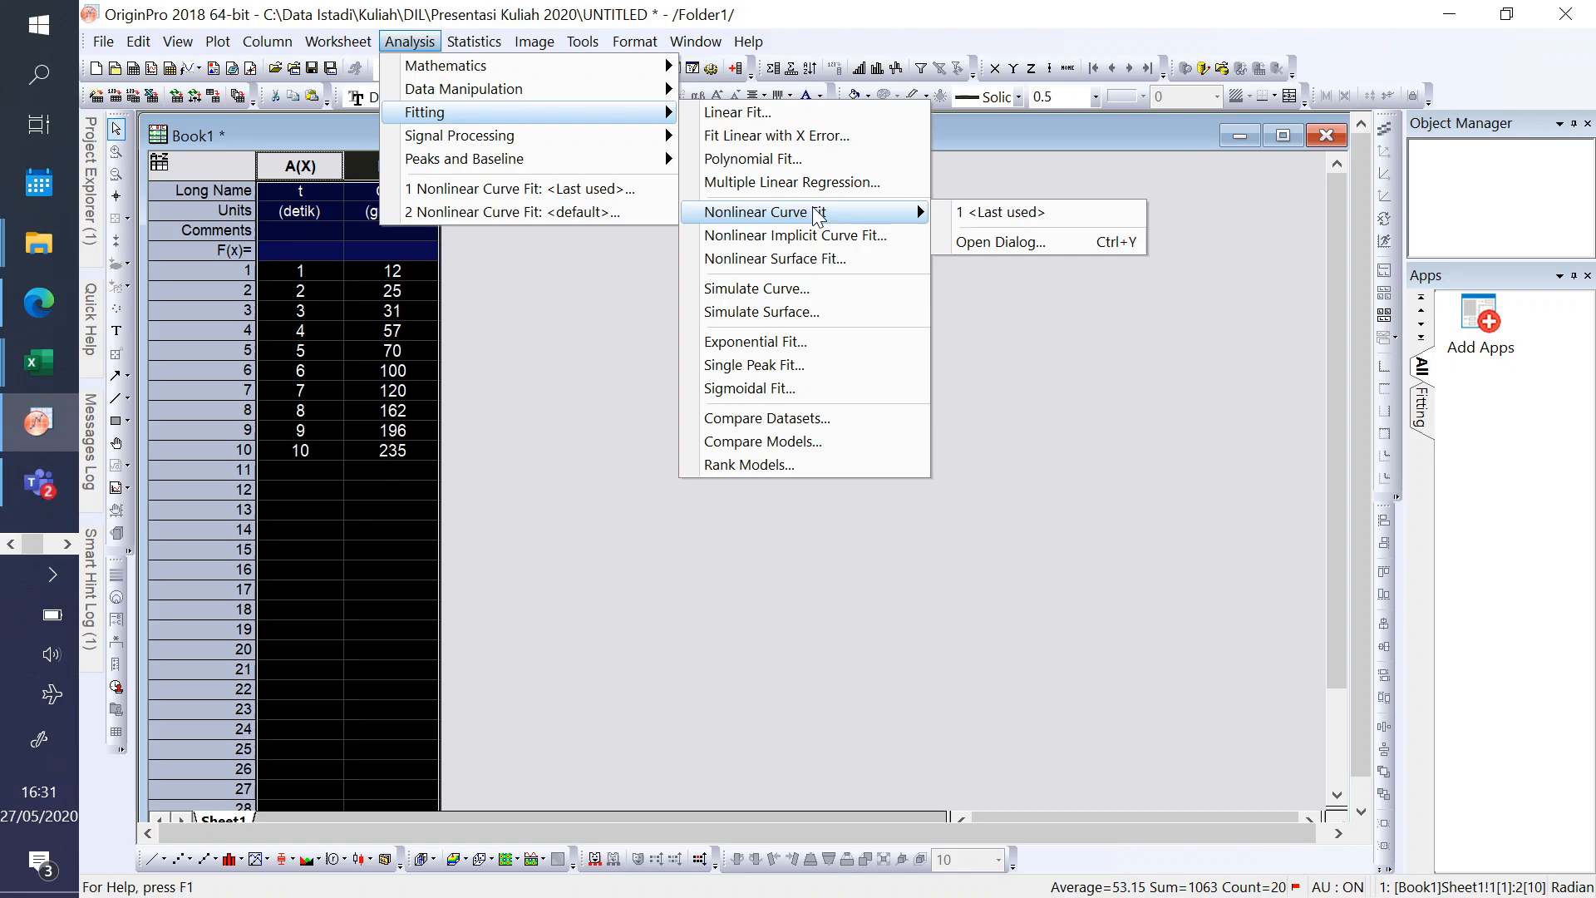
left_click(988, 244)
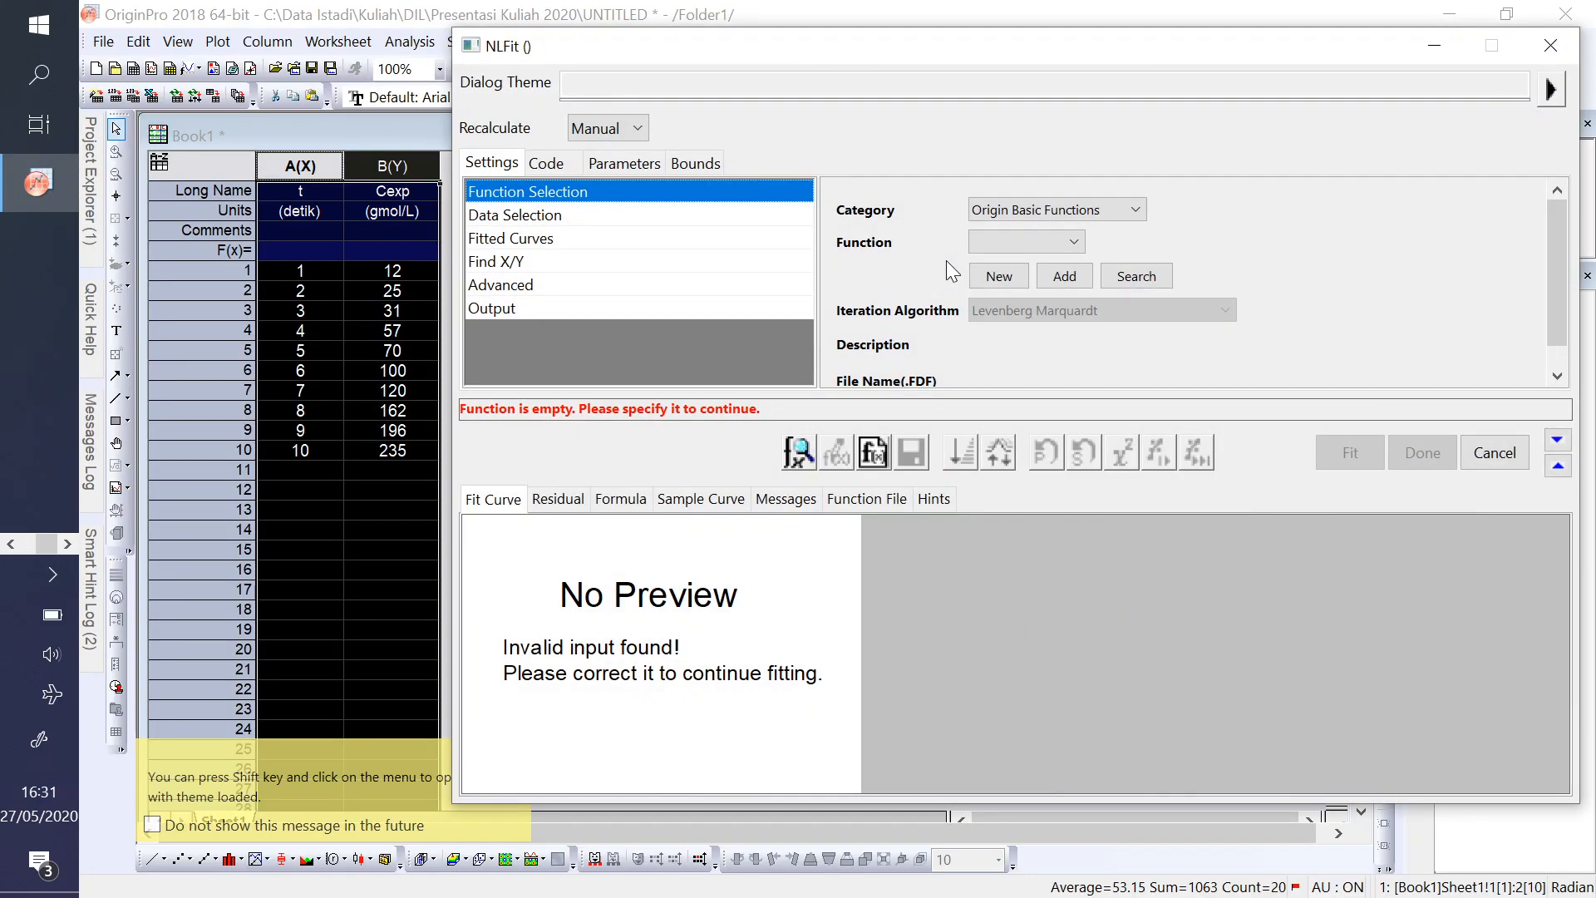
left_click_drag(939, 46, 800, 30)
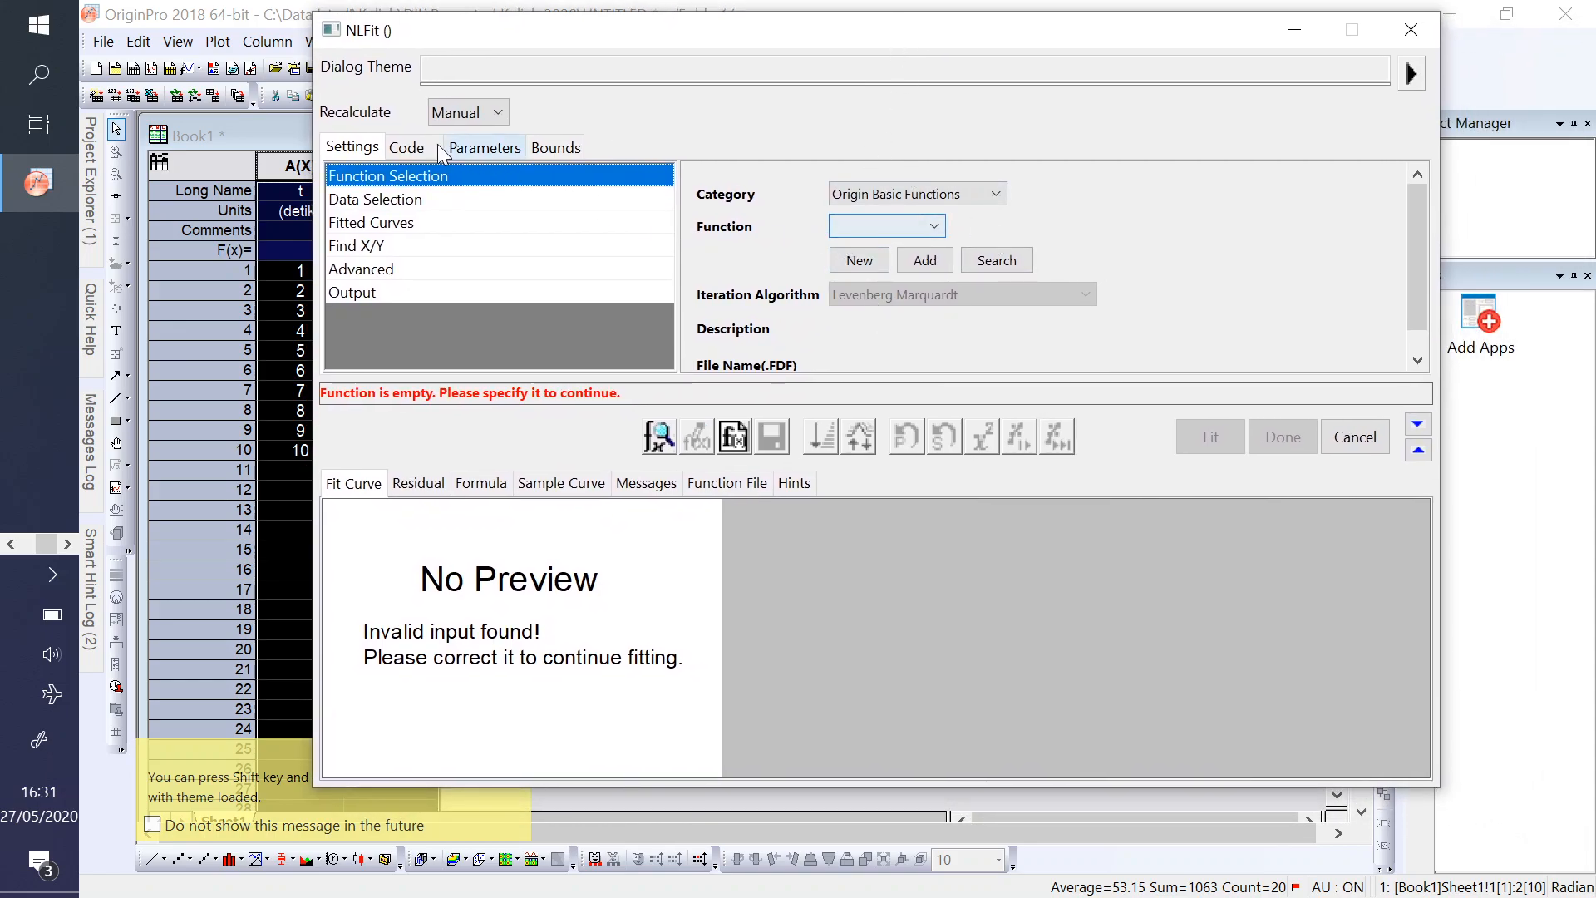
- Examine the built-in fitting functions offered in the Origin Basic Functions and Exponential categories
left_click(996, 192)
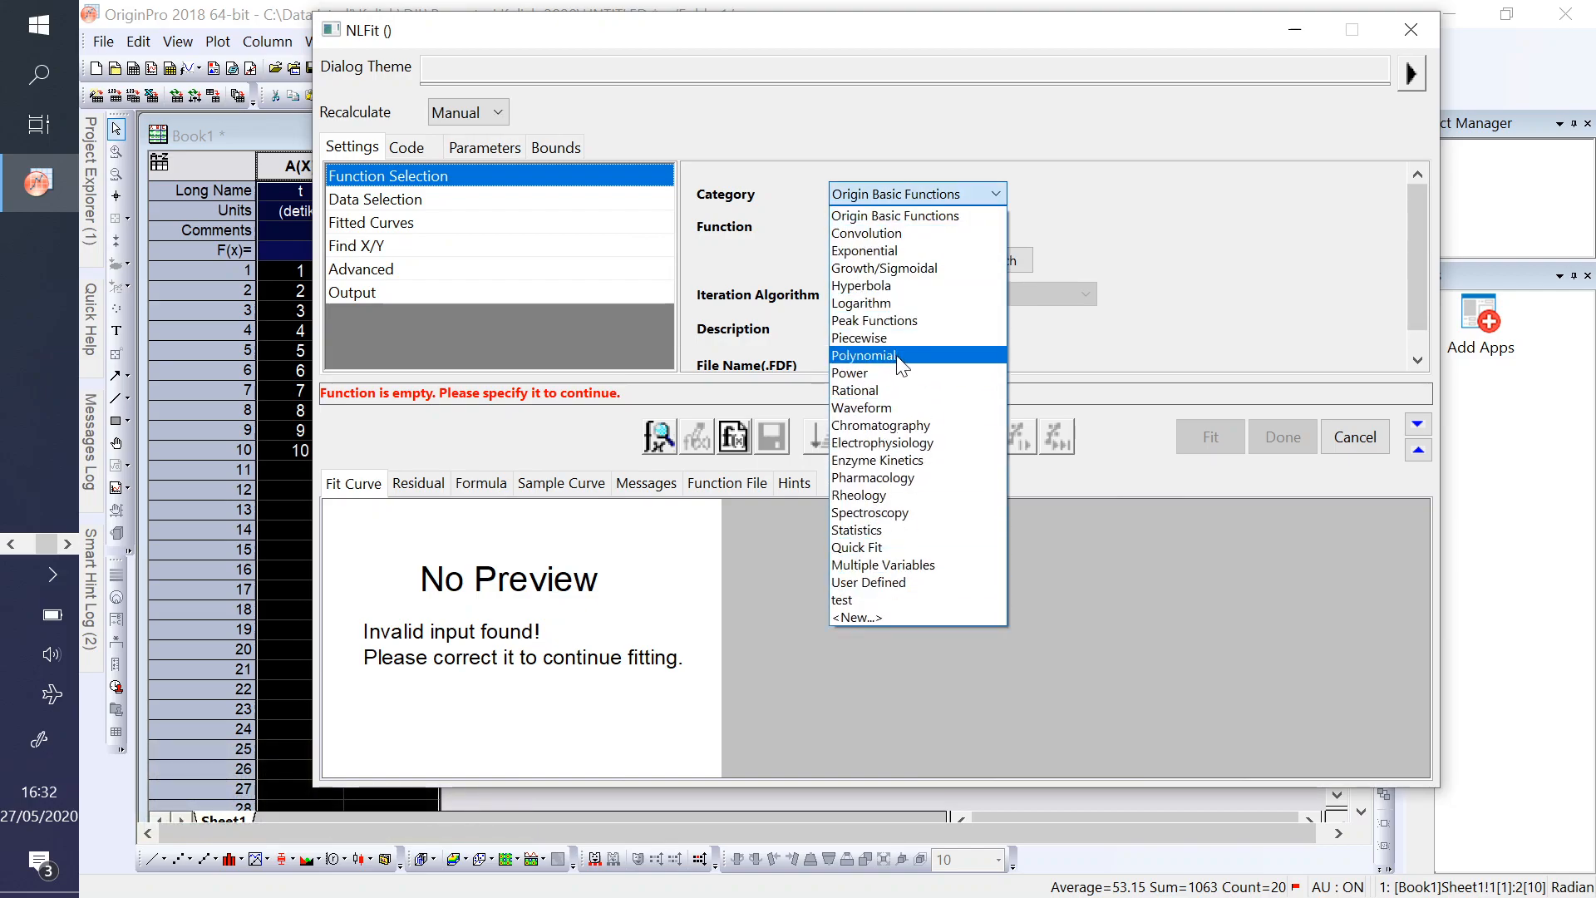
left_click(911, 218)
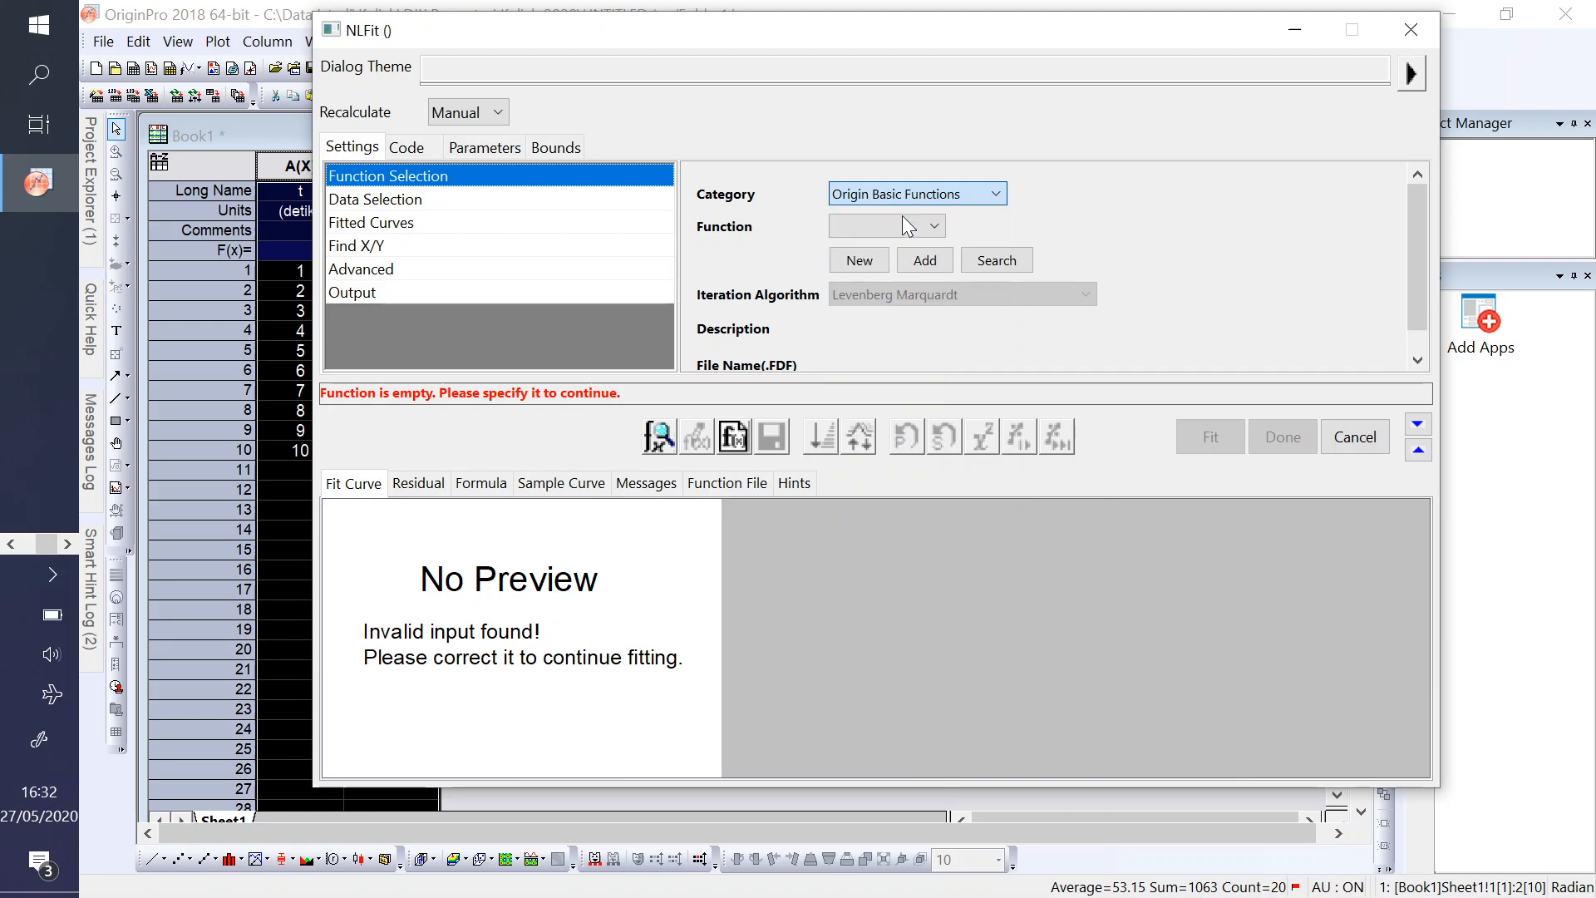
left_click(944, 224)
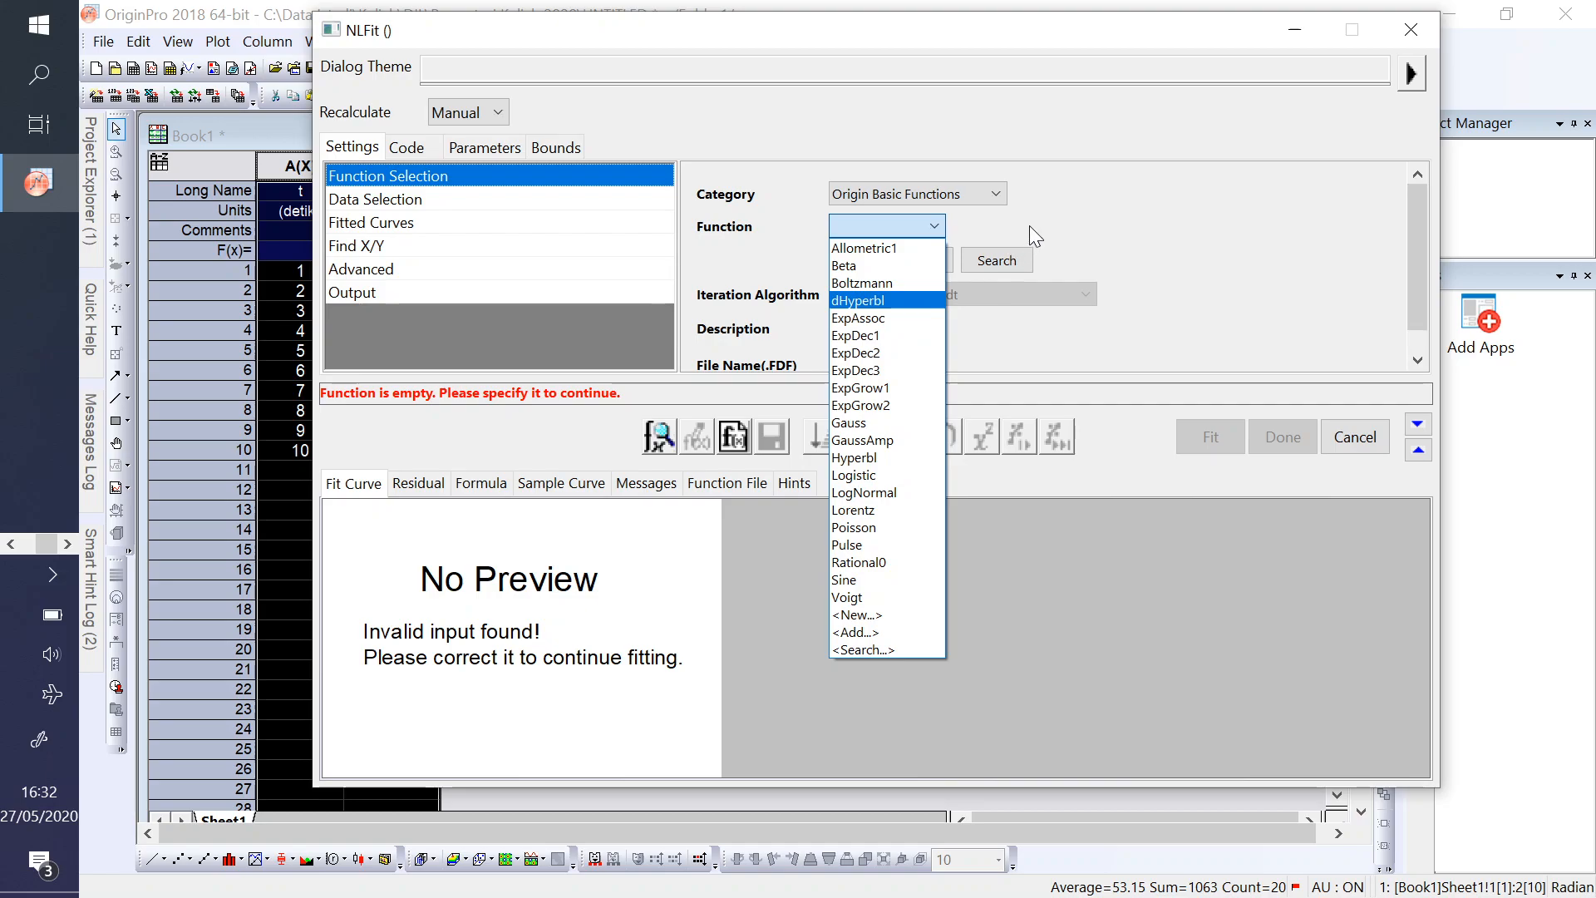
left_click(974, 198)
left_click(974, 198)
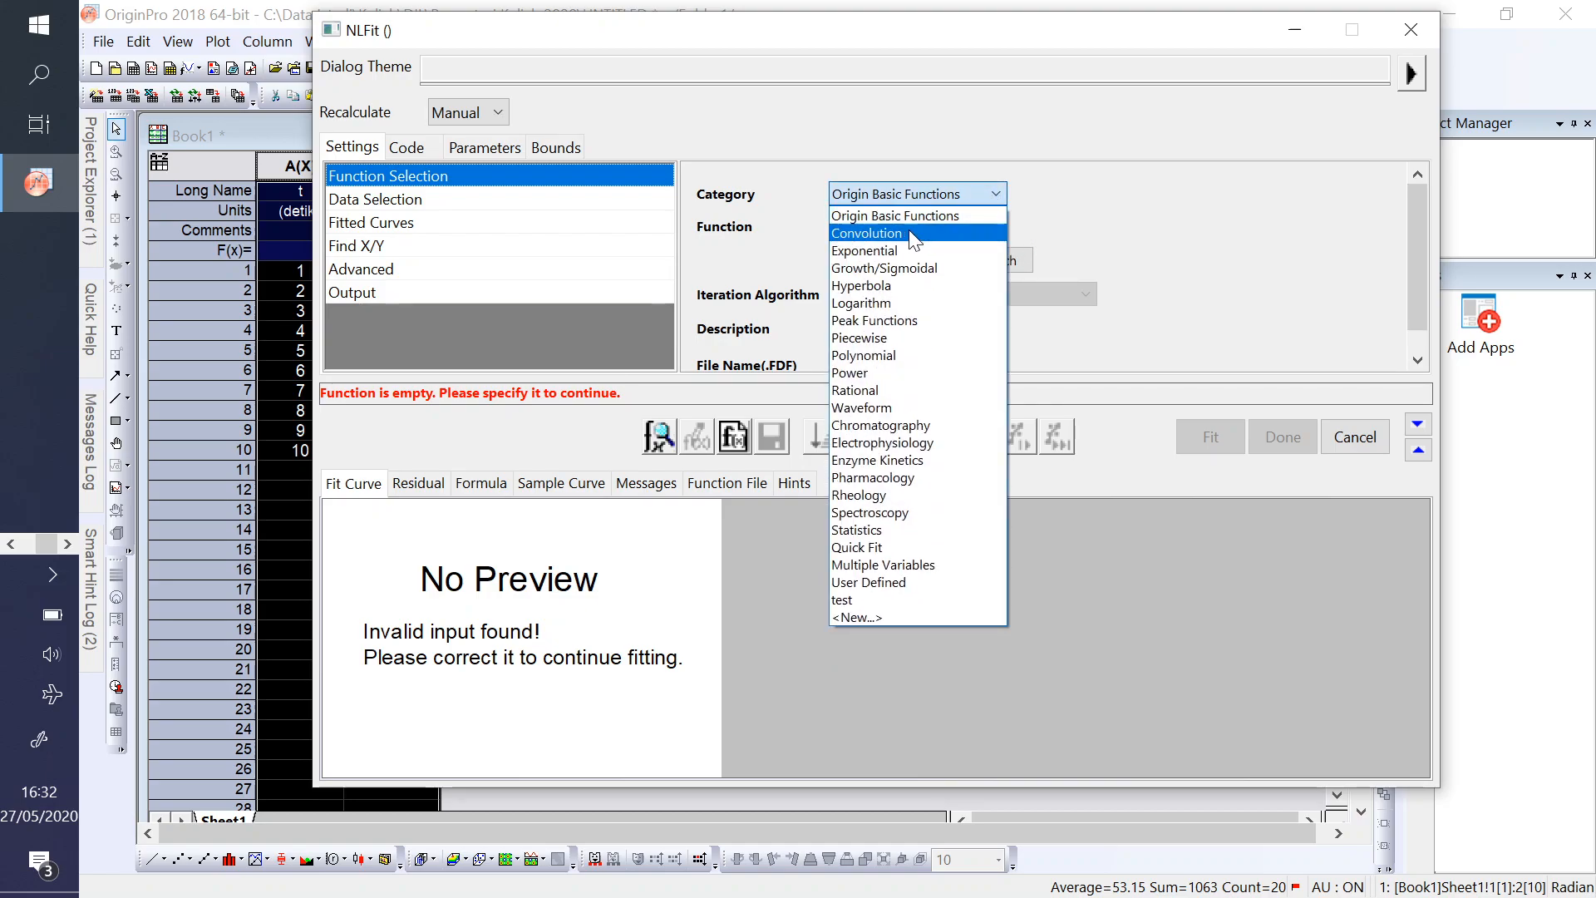
left_click(881, 250)
left_click(962, 226)
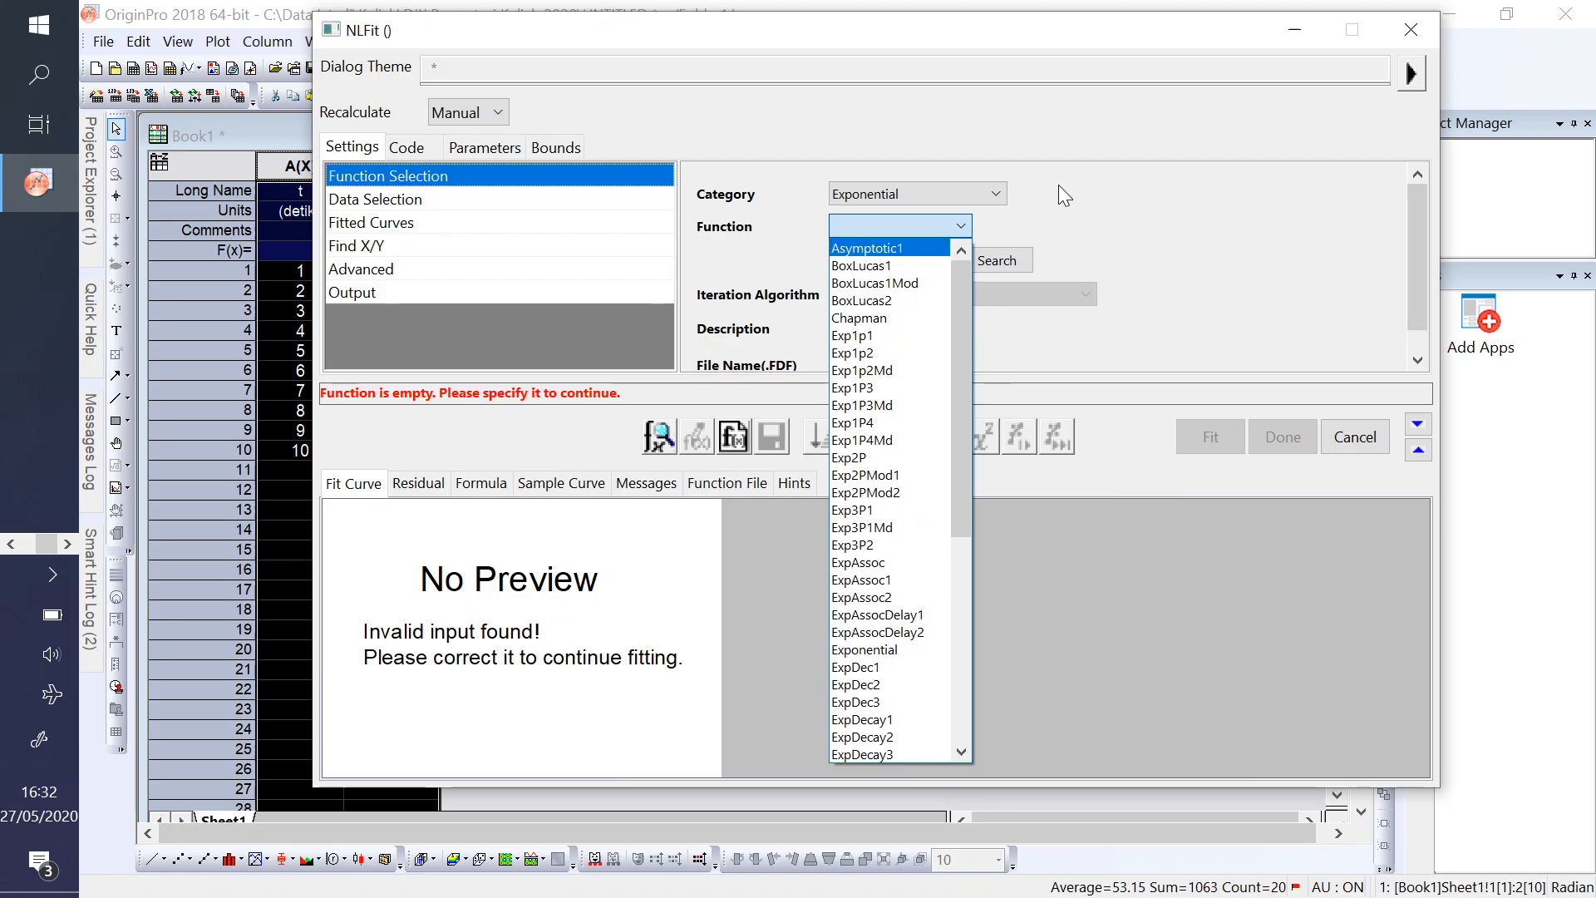
- Check the functions available in the Logarithm category and look over the full list of categories
left_click(989, 206)
left_click(987, 198)
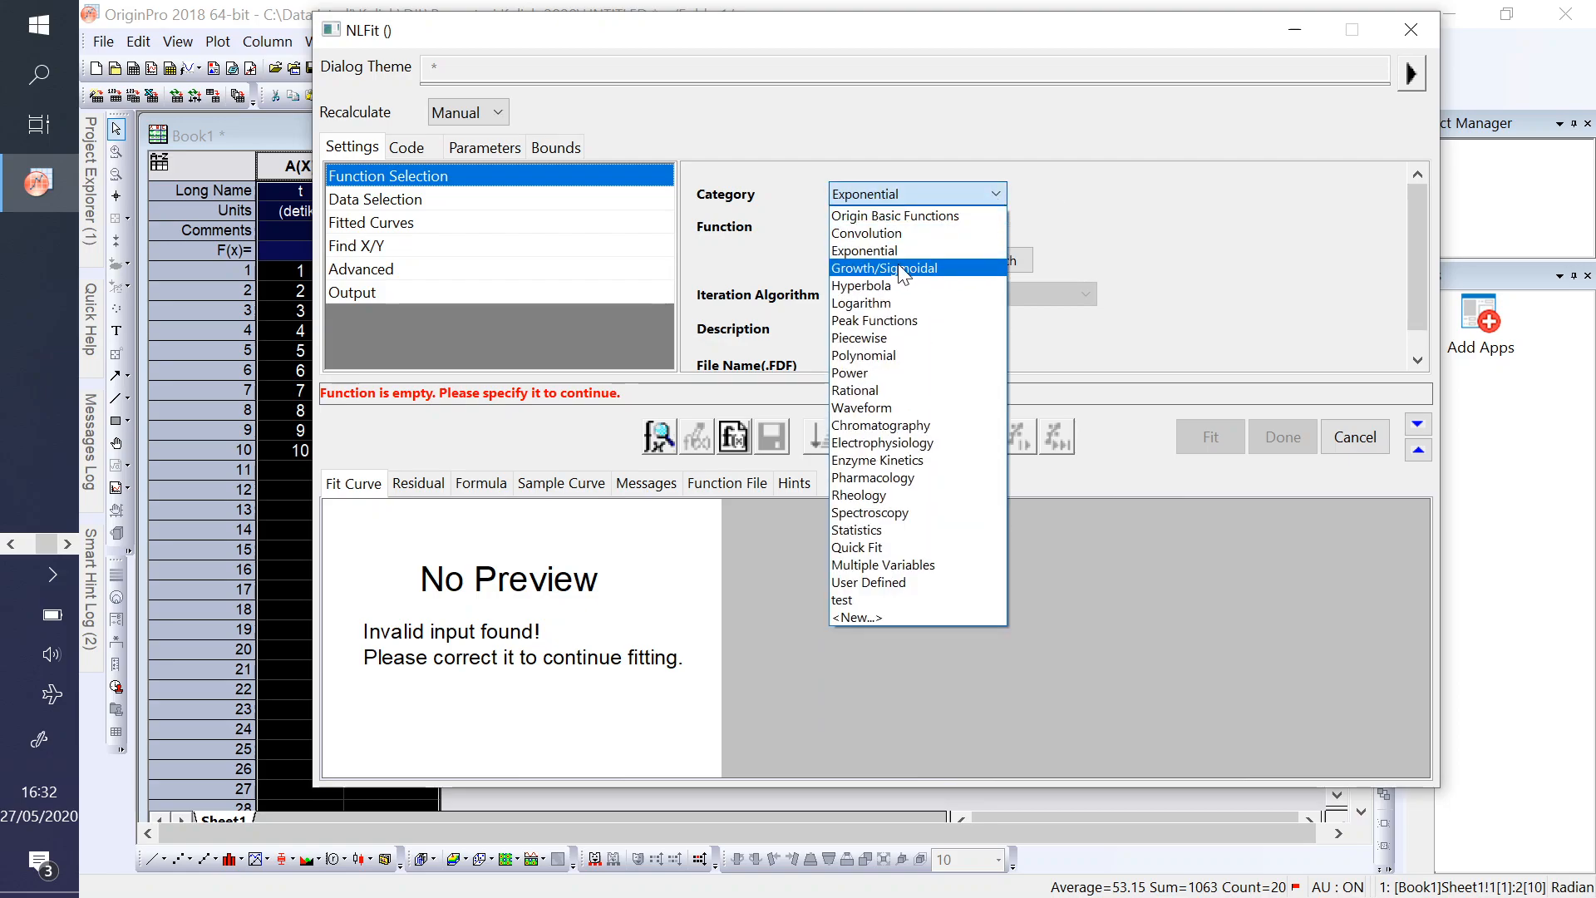
left_click(861, 302)
left_click(933, 221)
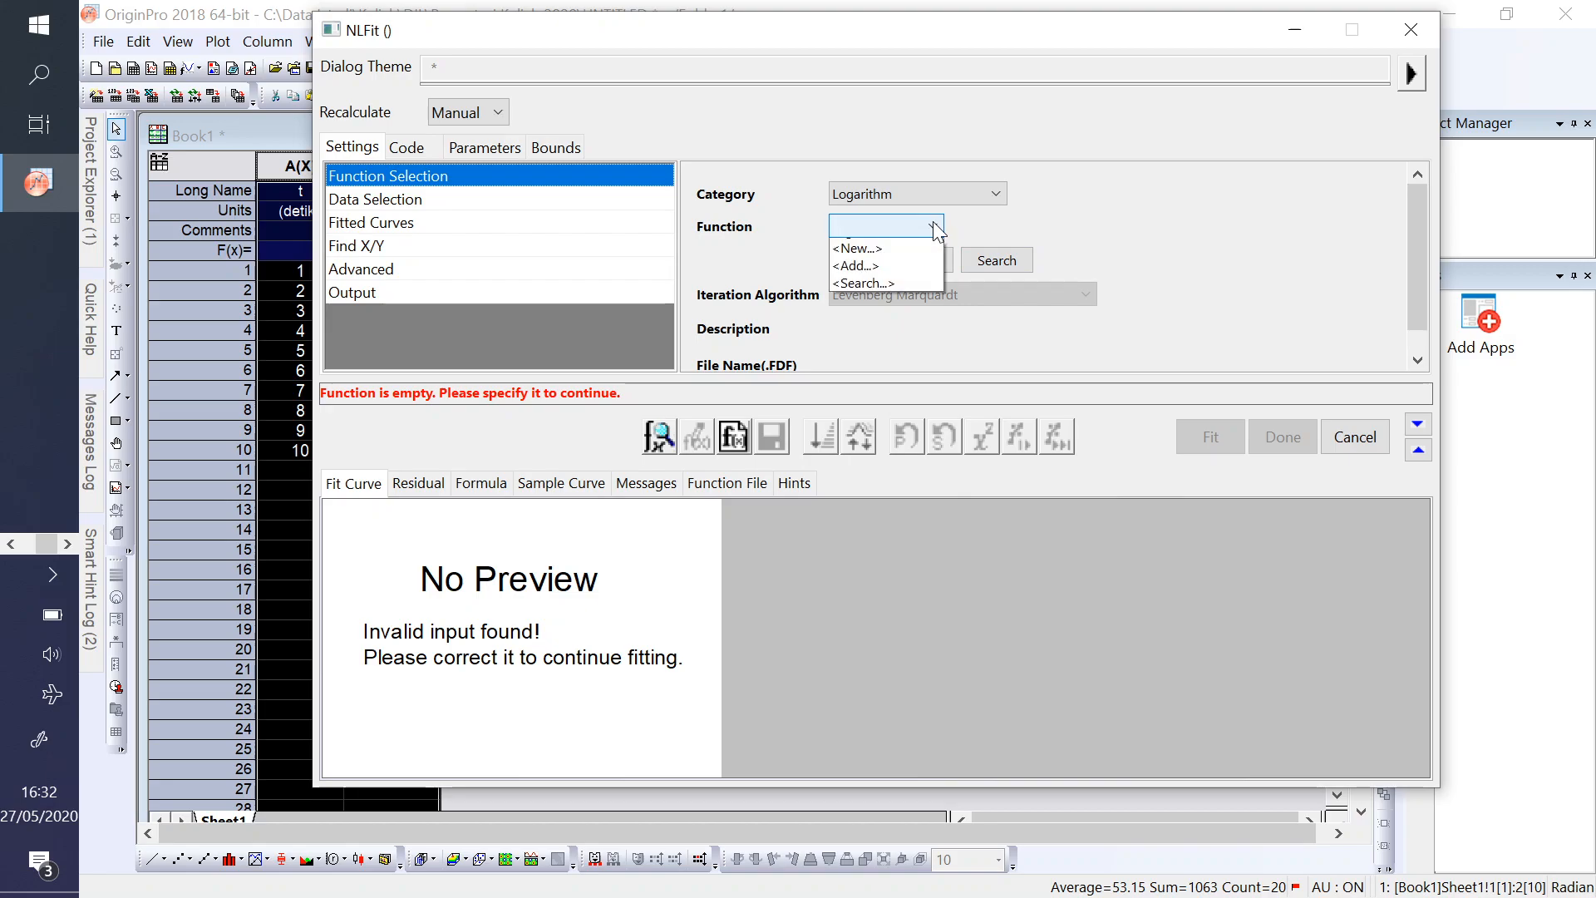
left_click(995, 192)
left_click(996, 192)
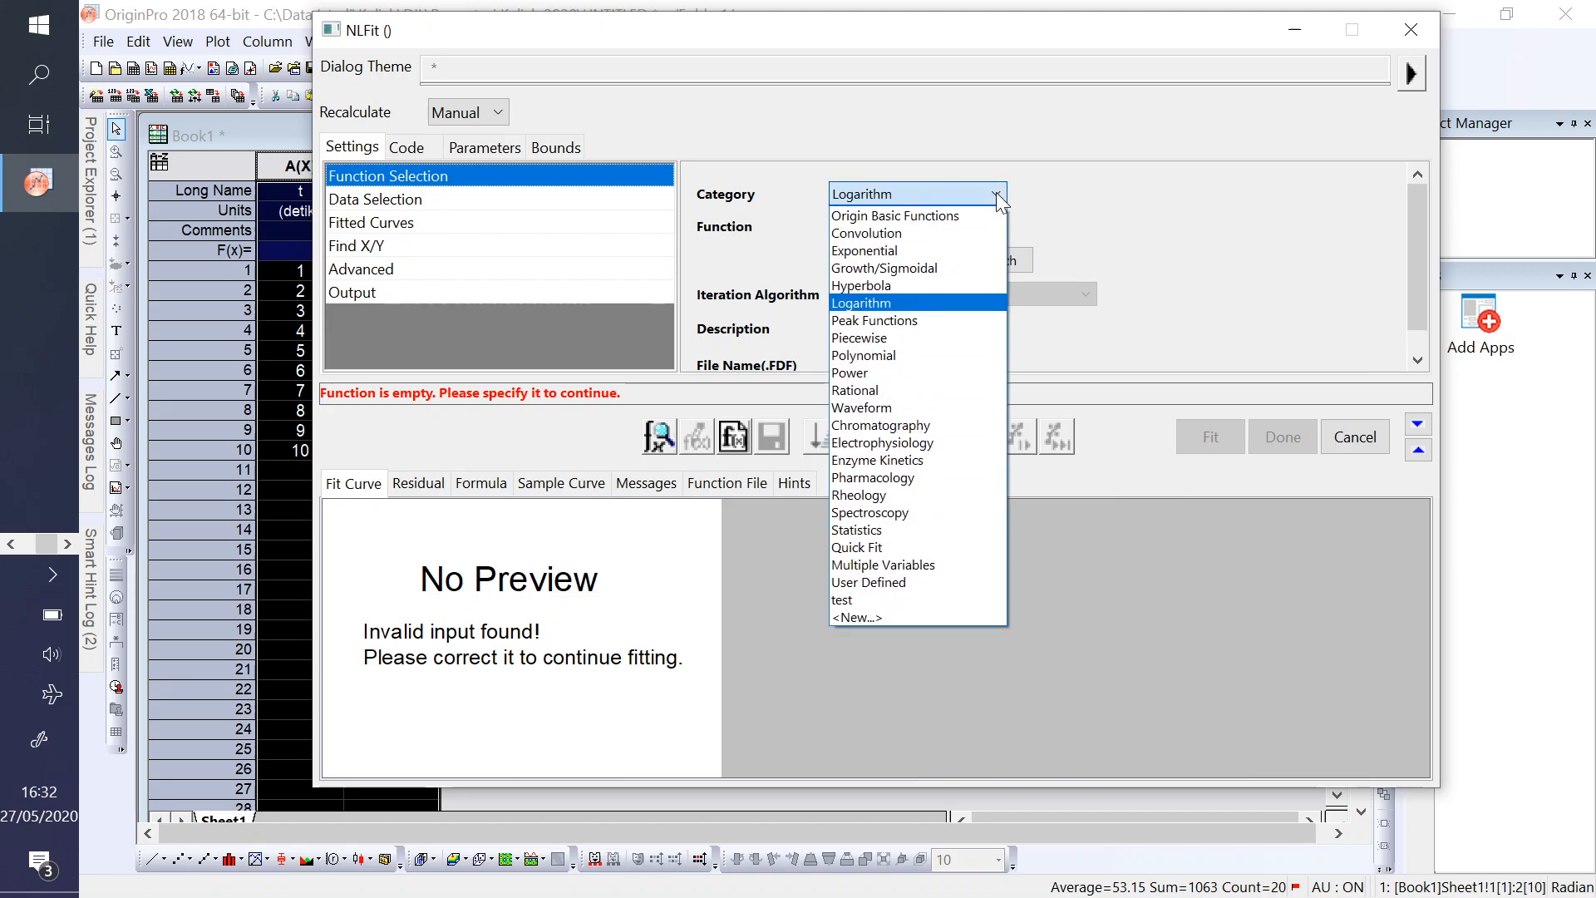
left_click(1079, 222)
left_click(995, 192)
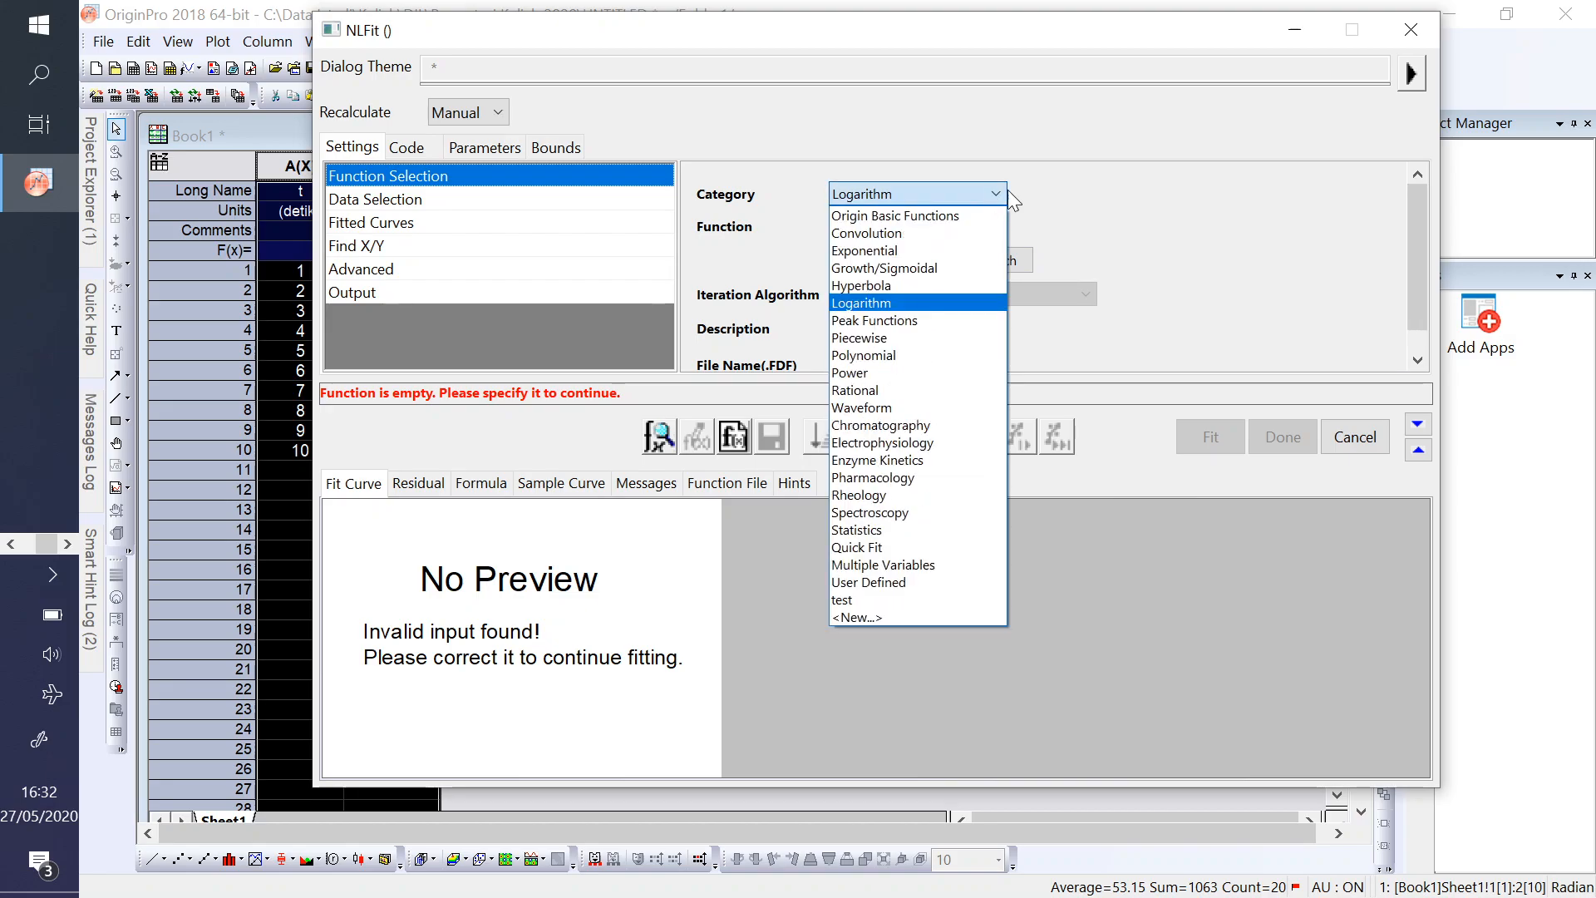
left_click(1001, 191)
- Create a new function category named "Fungsi" followed by the author's name and keep it as the active category
left_click(996, 192)
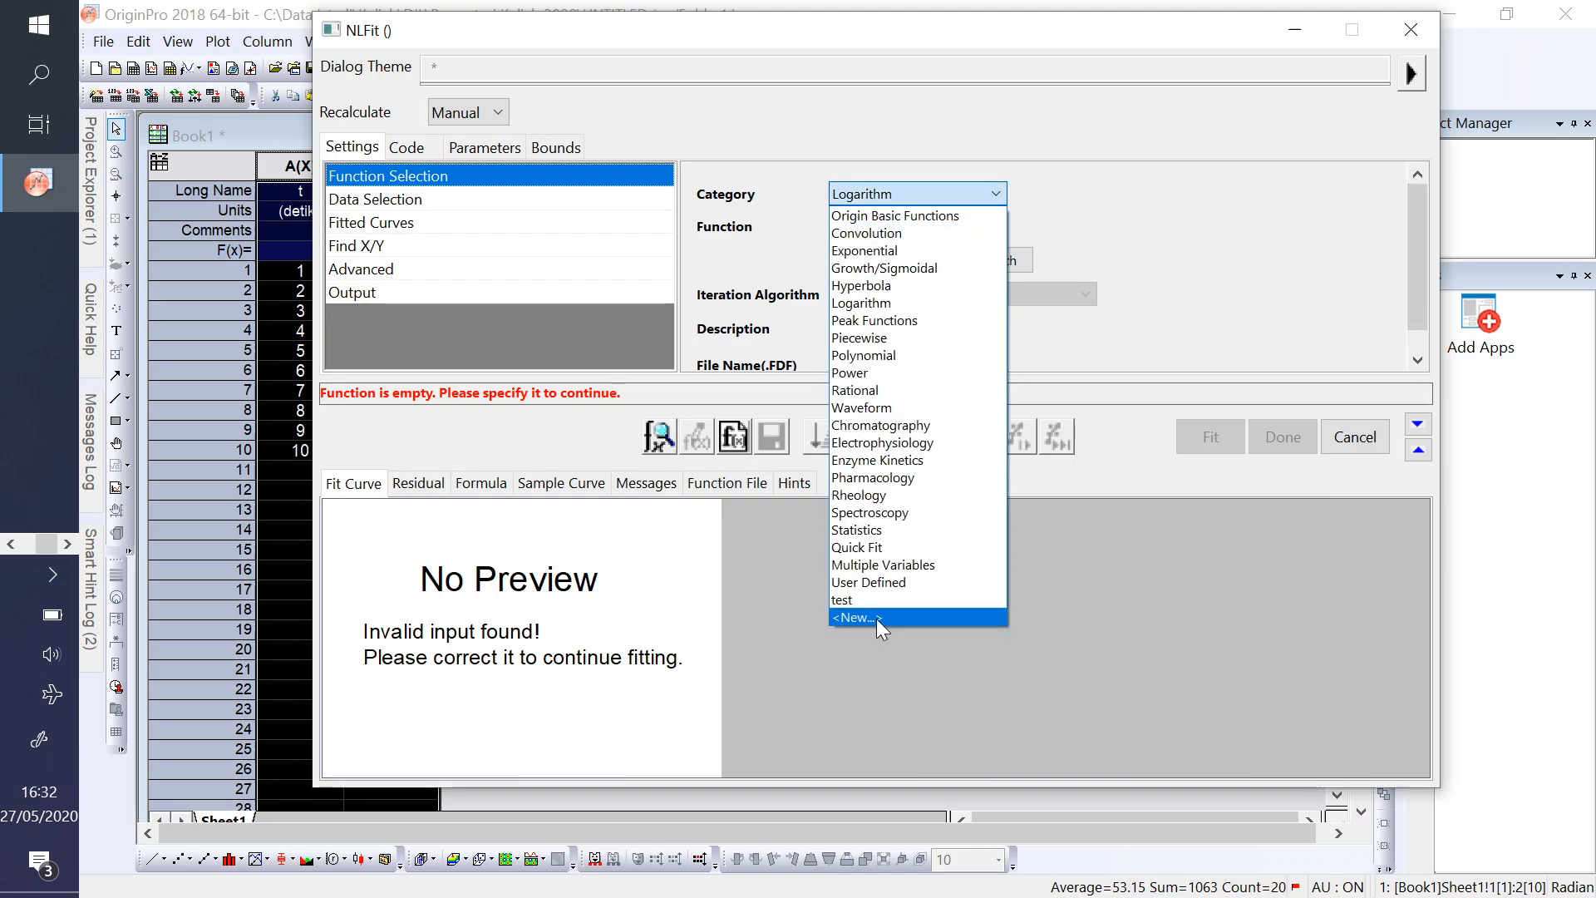
left_click(876, 618)
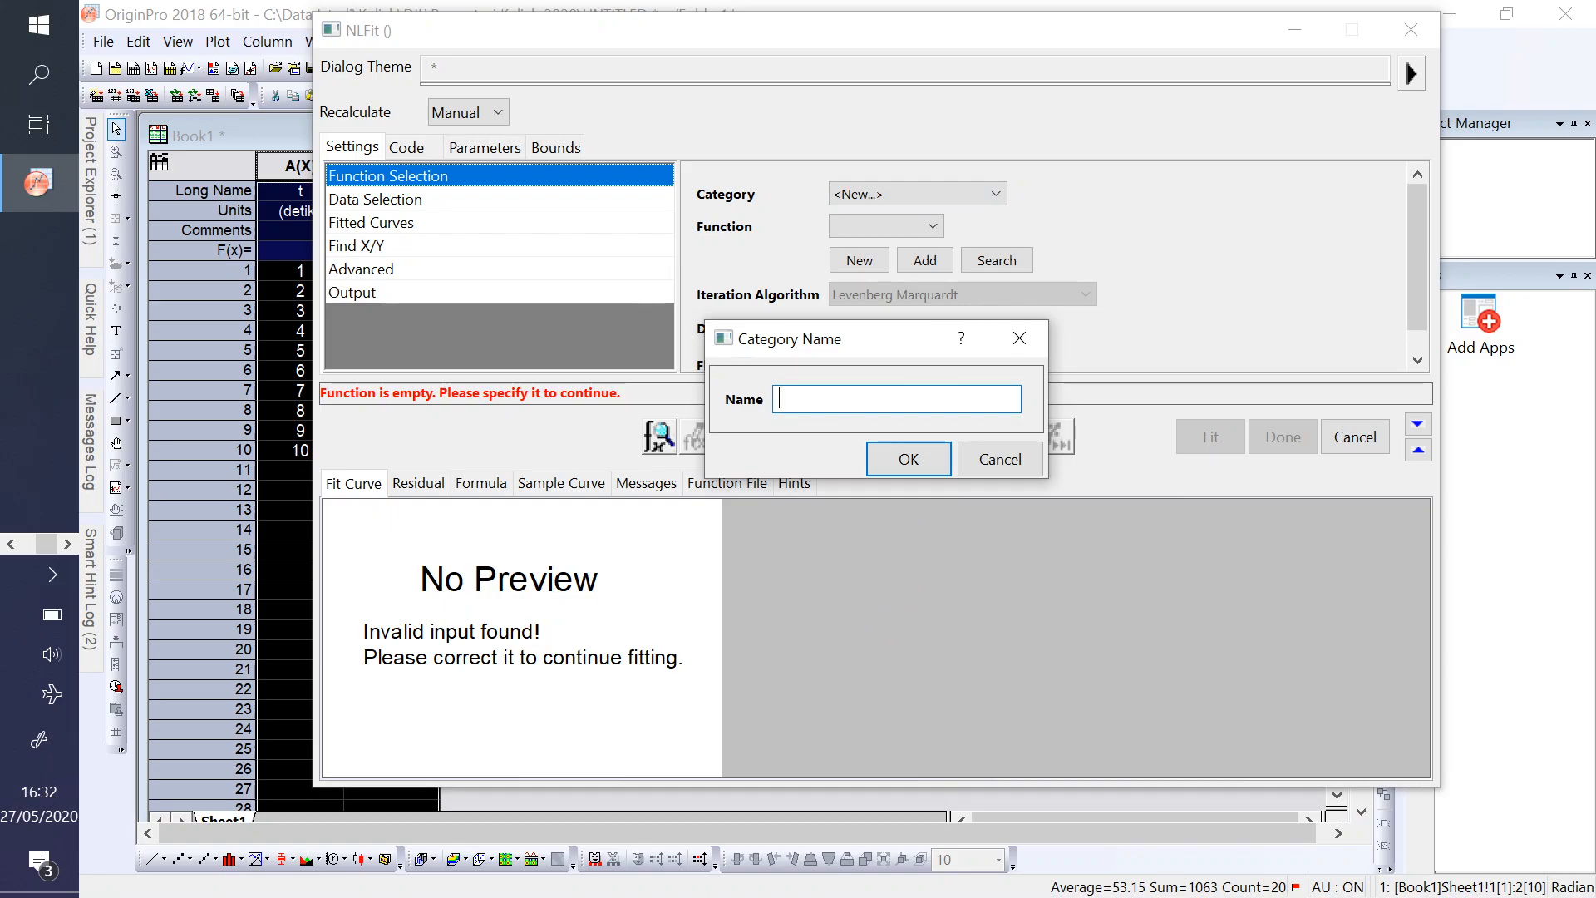
type("Fungsi Istadi")
left_click(902, 455)
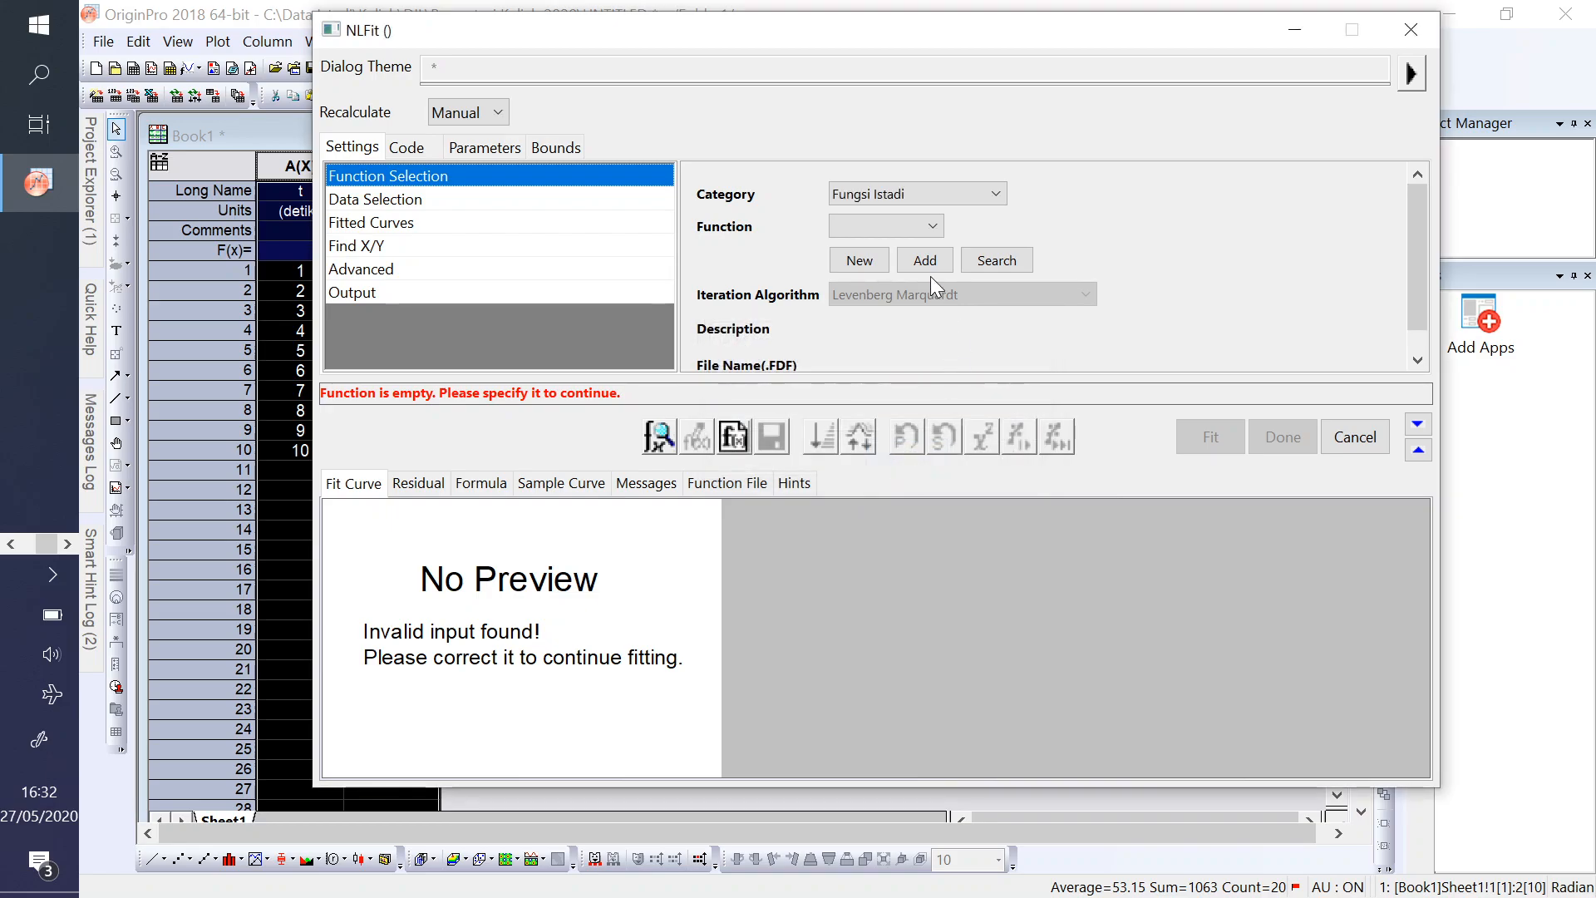
left_click(995, 193)
left_click(996, 195)
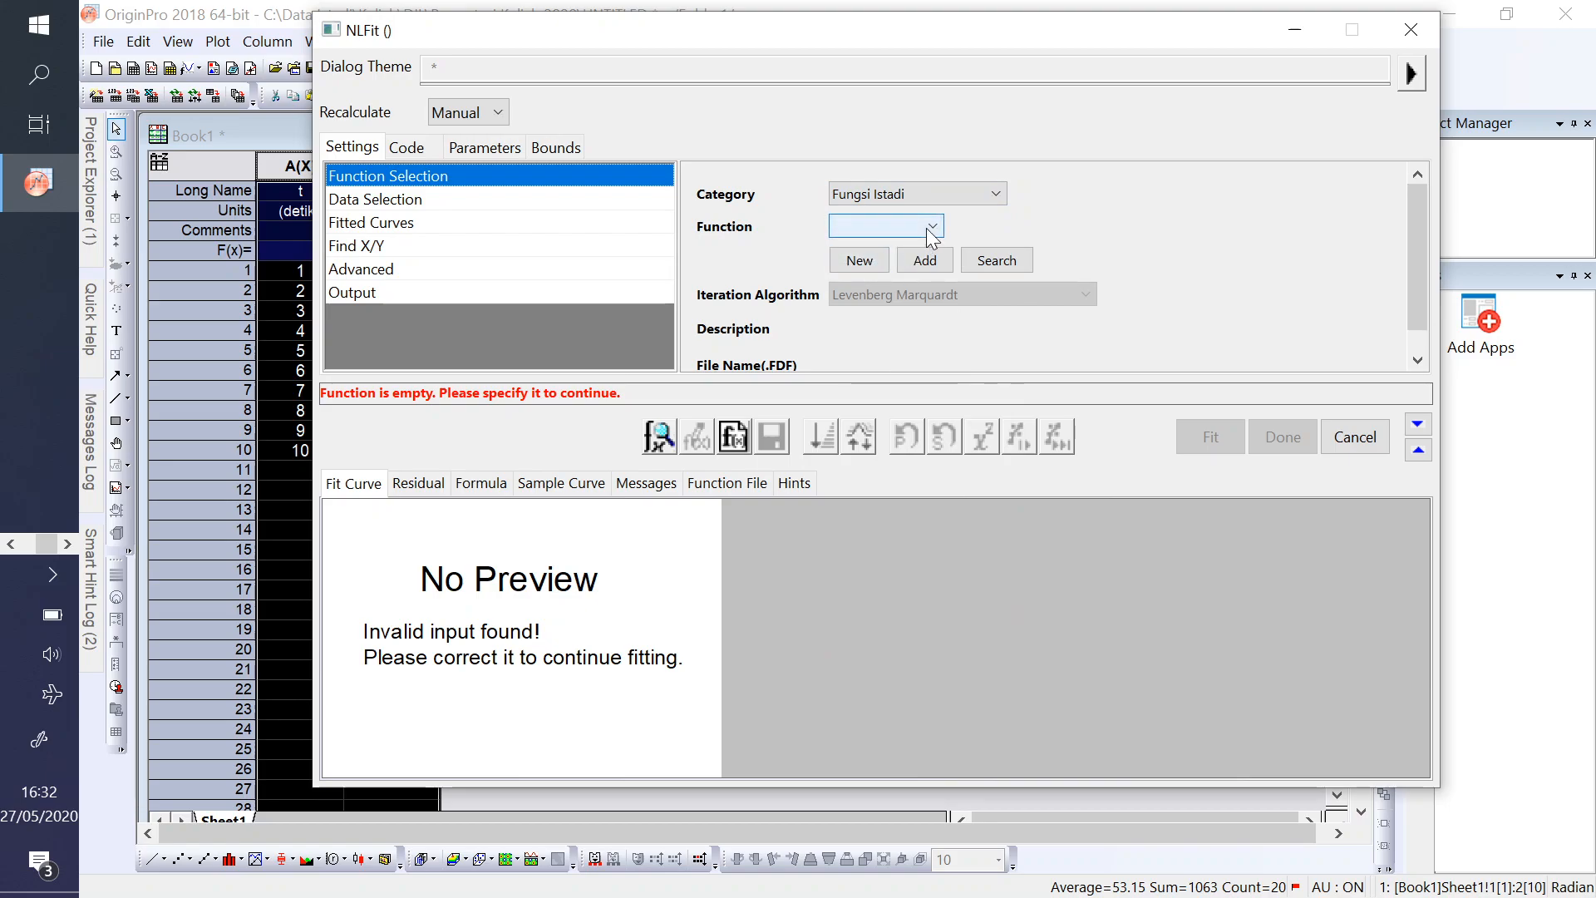
- Start a new fitting function named fsatuindep in that category, keeping the Explicit model and Expression type, and continue to its variables and parameters
left_click(861, 257)
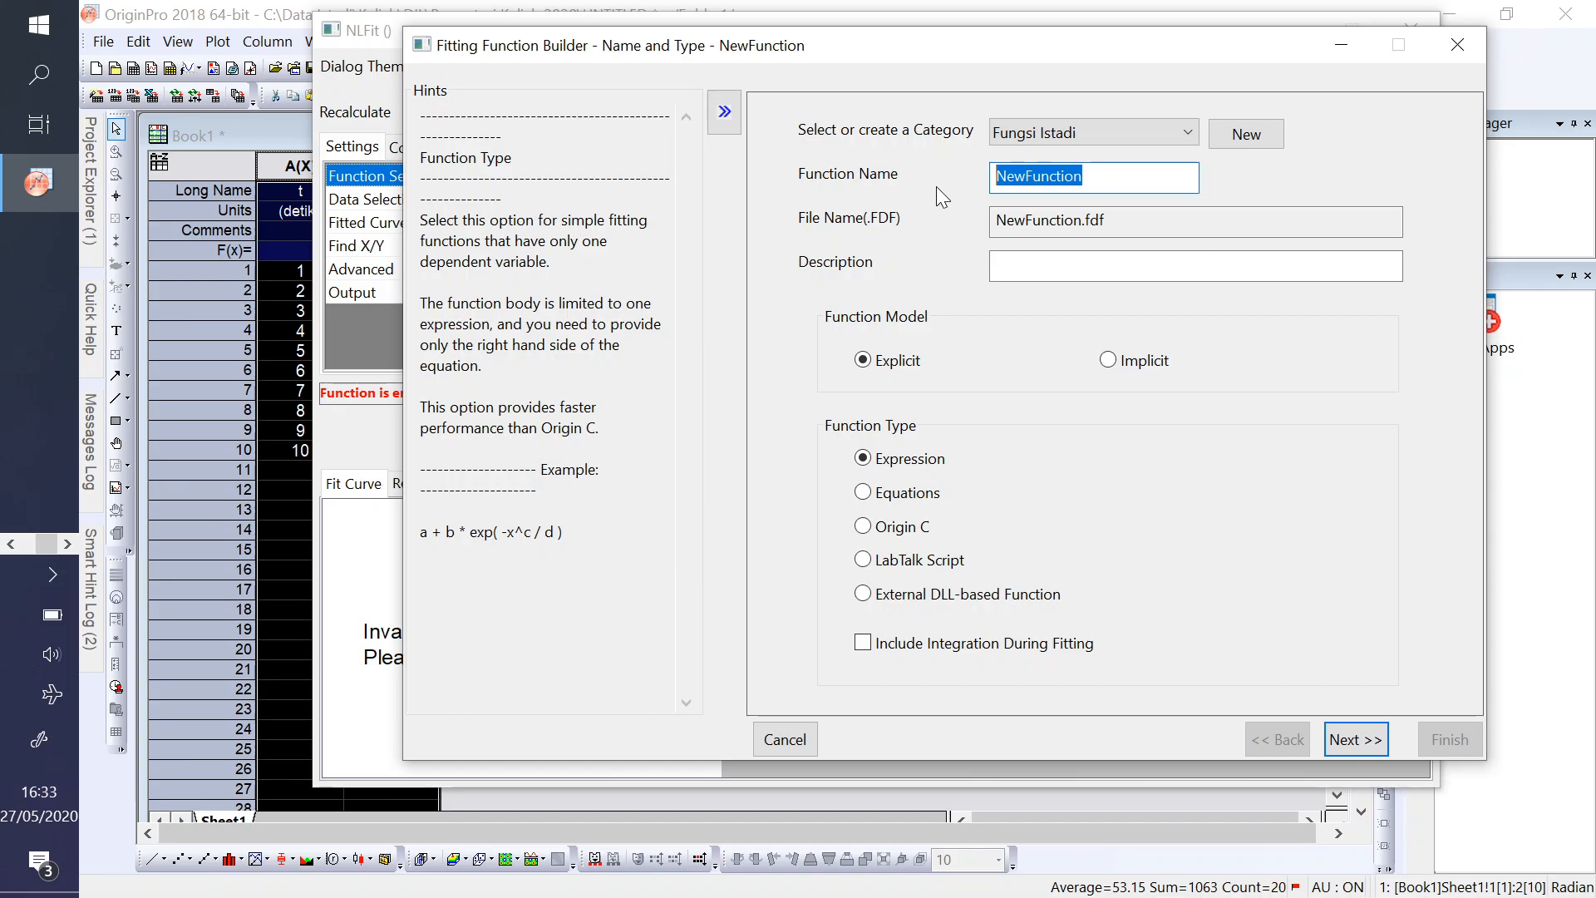
type("fsatuindep")
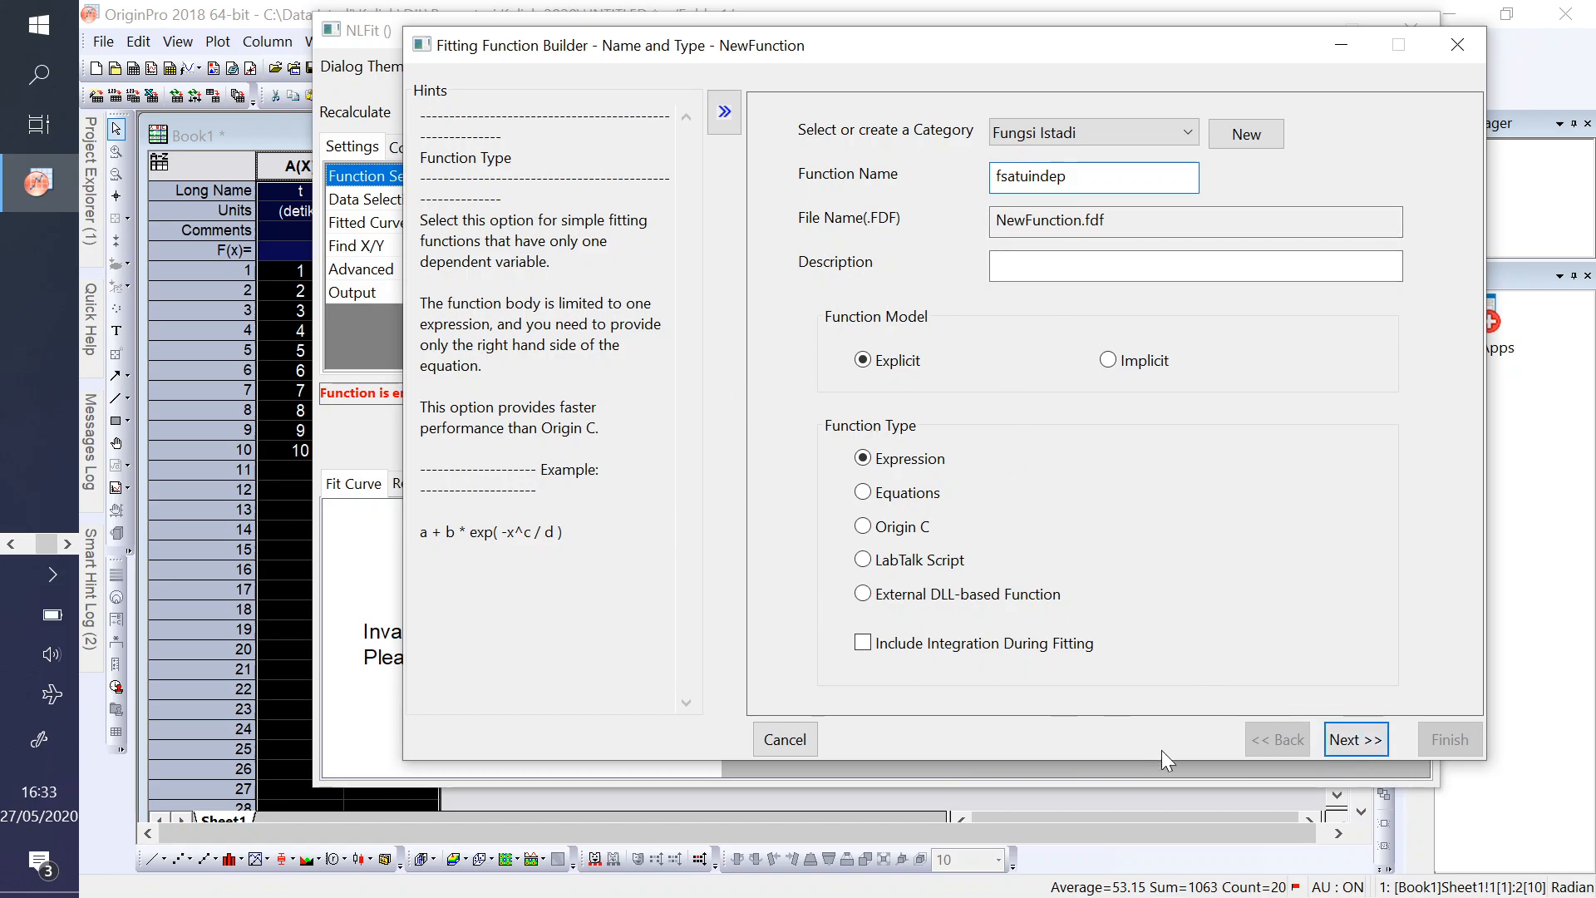
left_click(1339, 747)
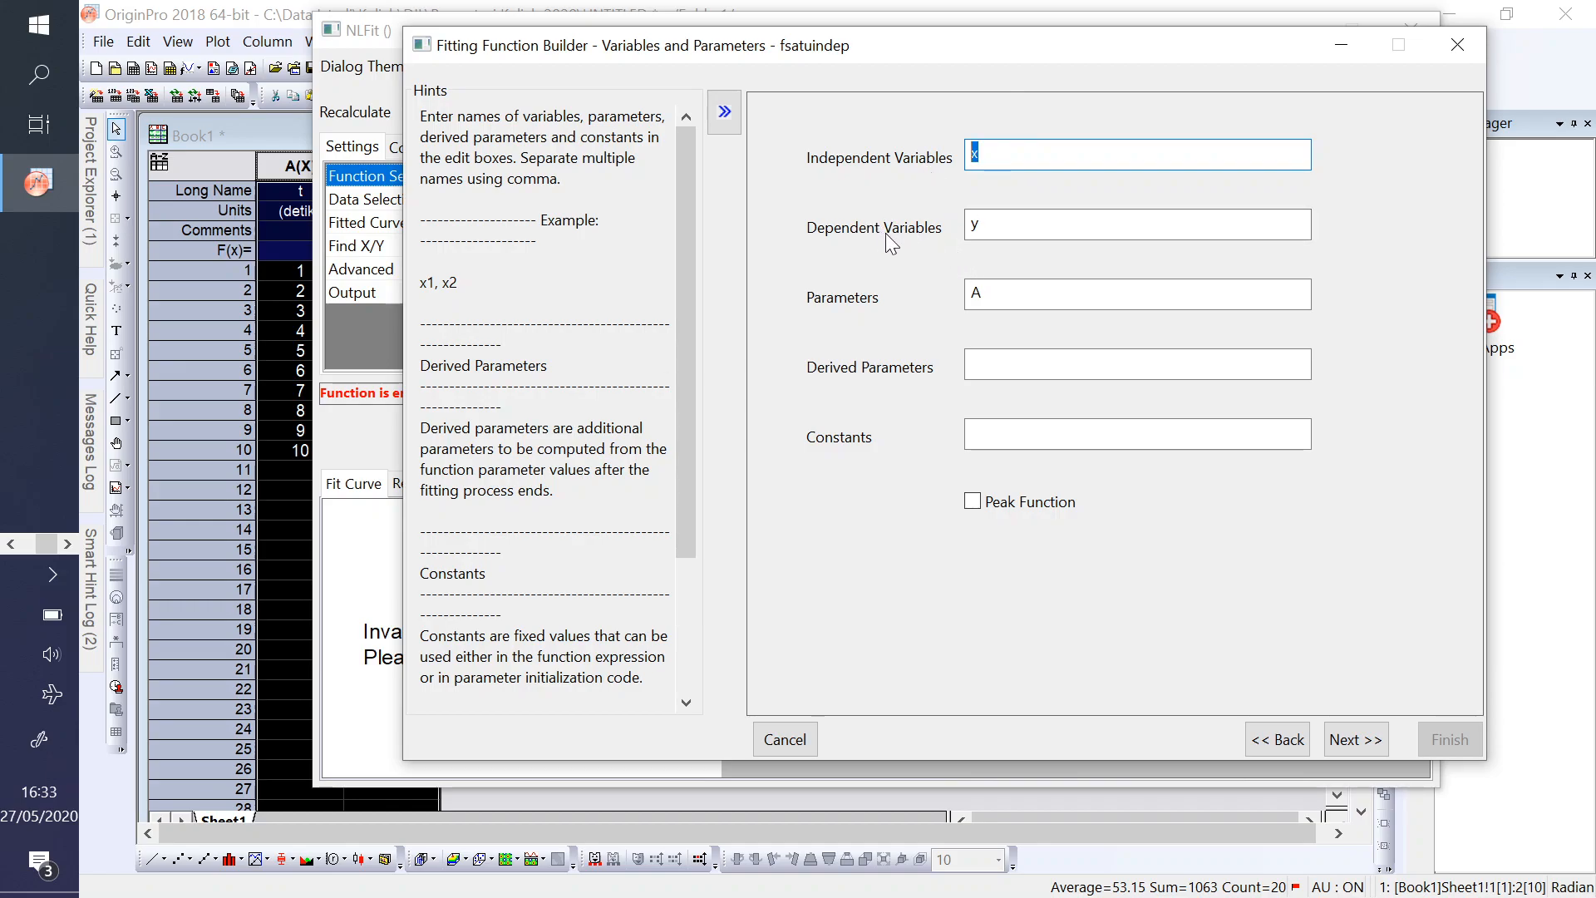
- Check the dependent variable and parameter entries, consult the quadratic trendline equation in Excel's curve fitting 1.xlsx, and return to OriginPro
key("Tab")
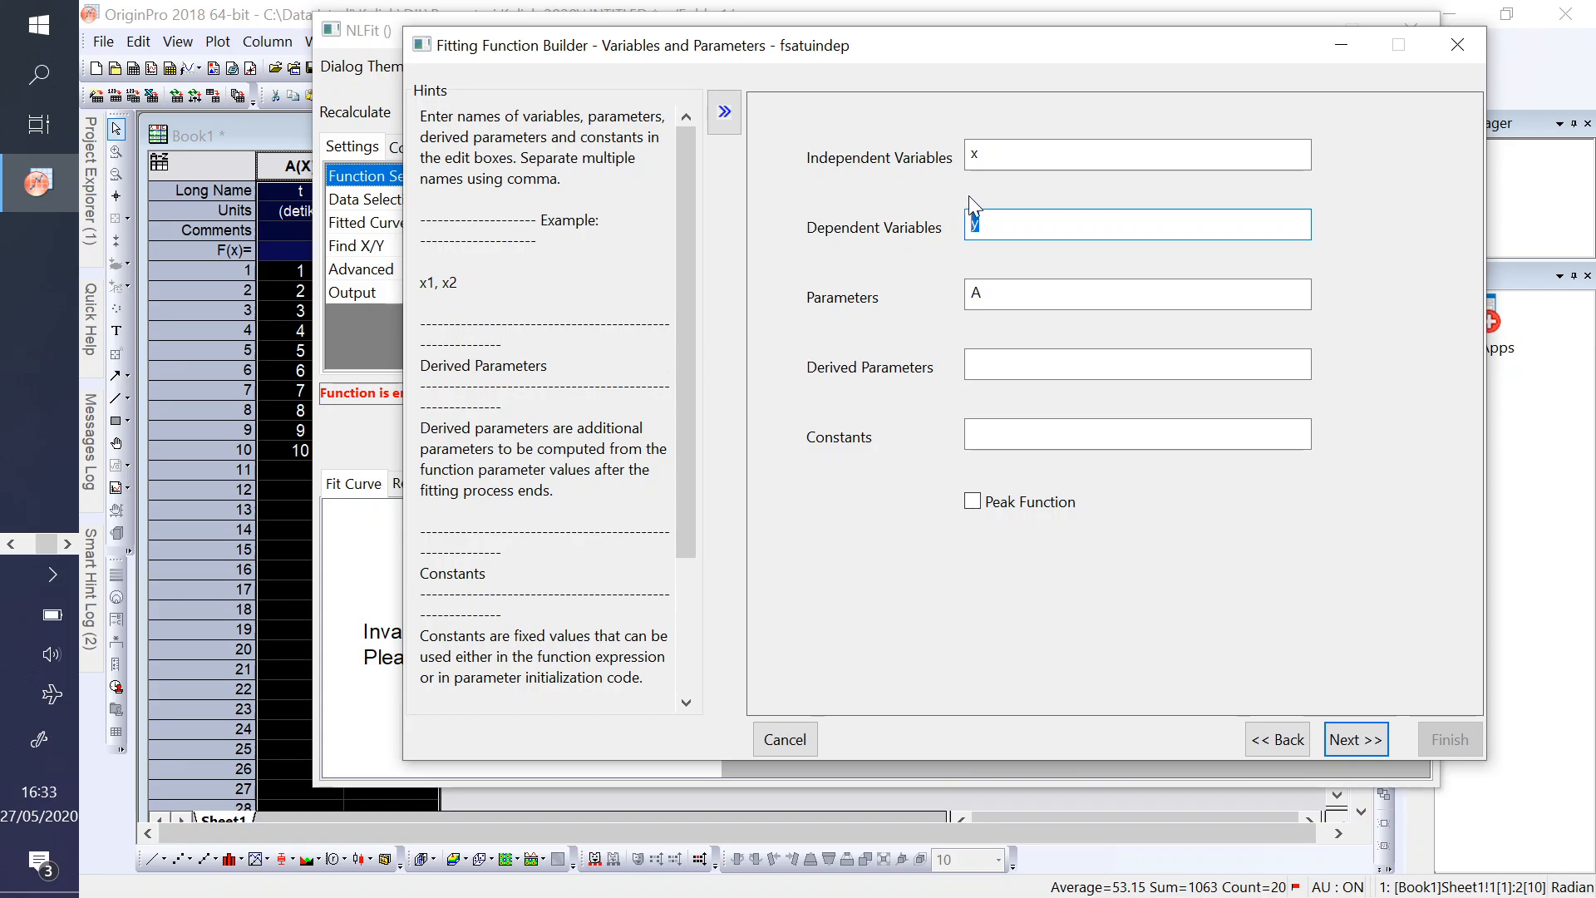
left_click(1001, 293)
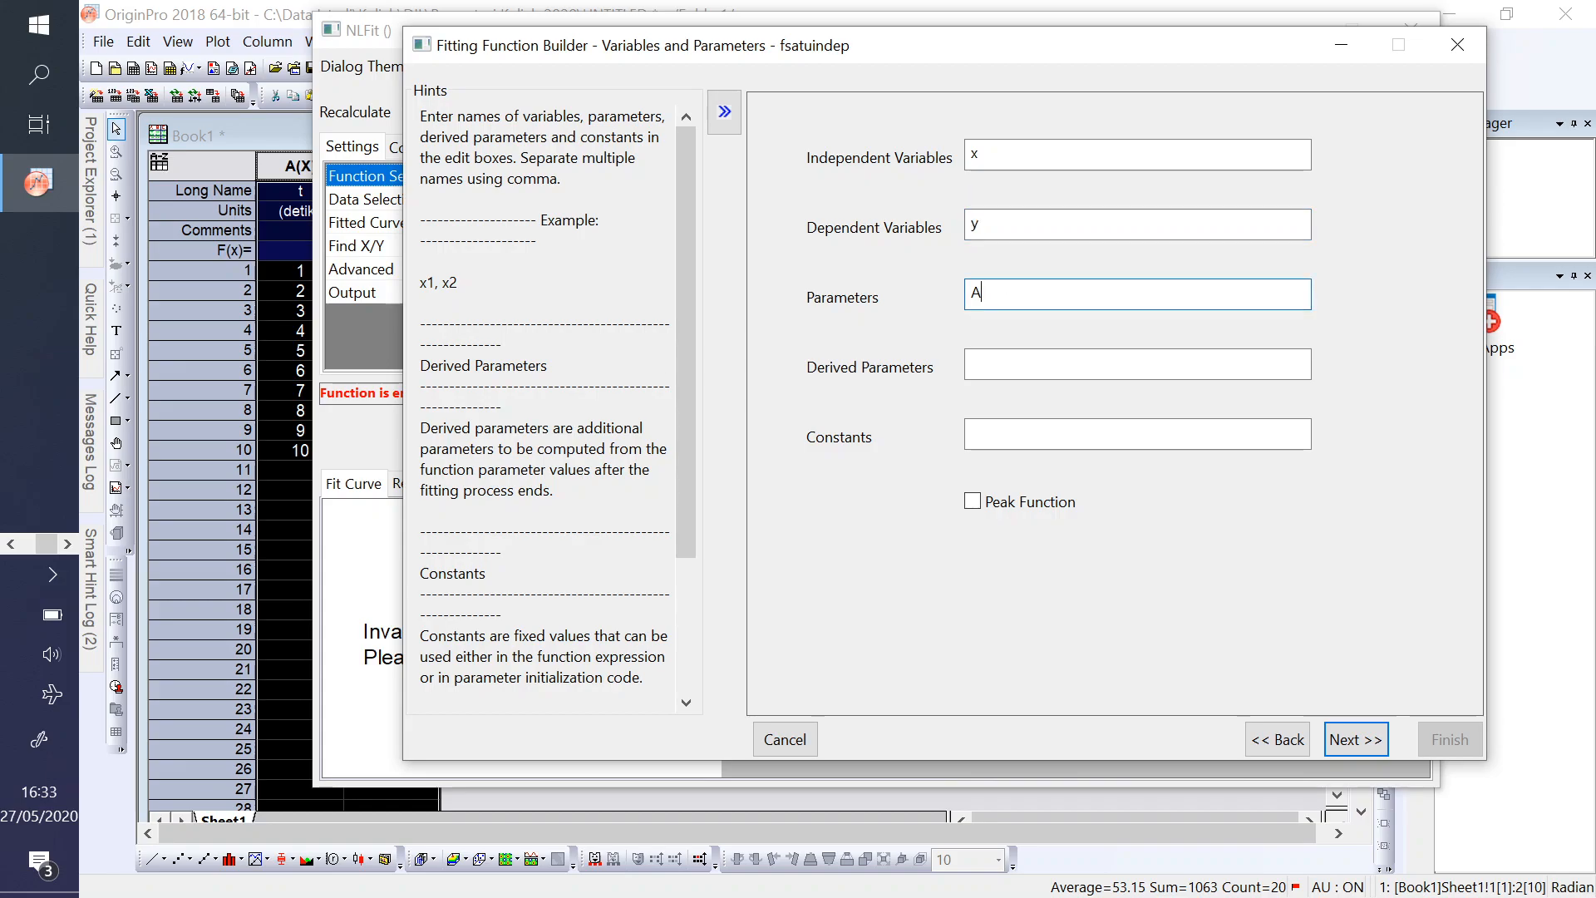
left_click(11, 545)
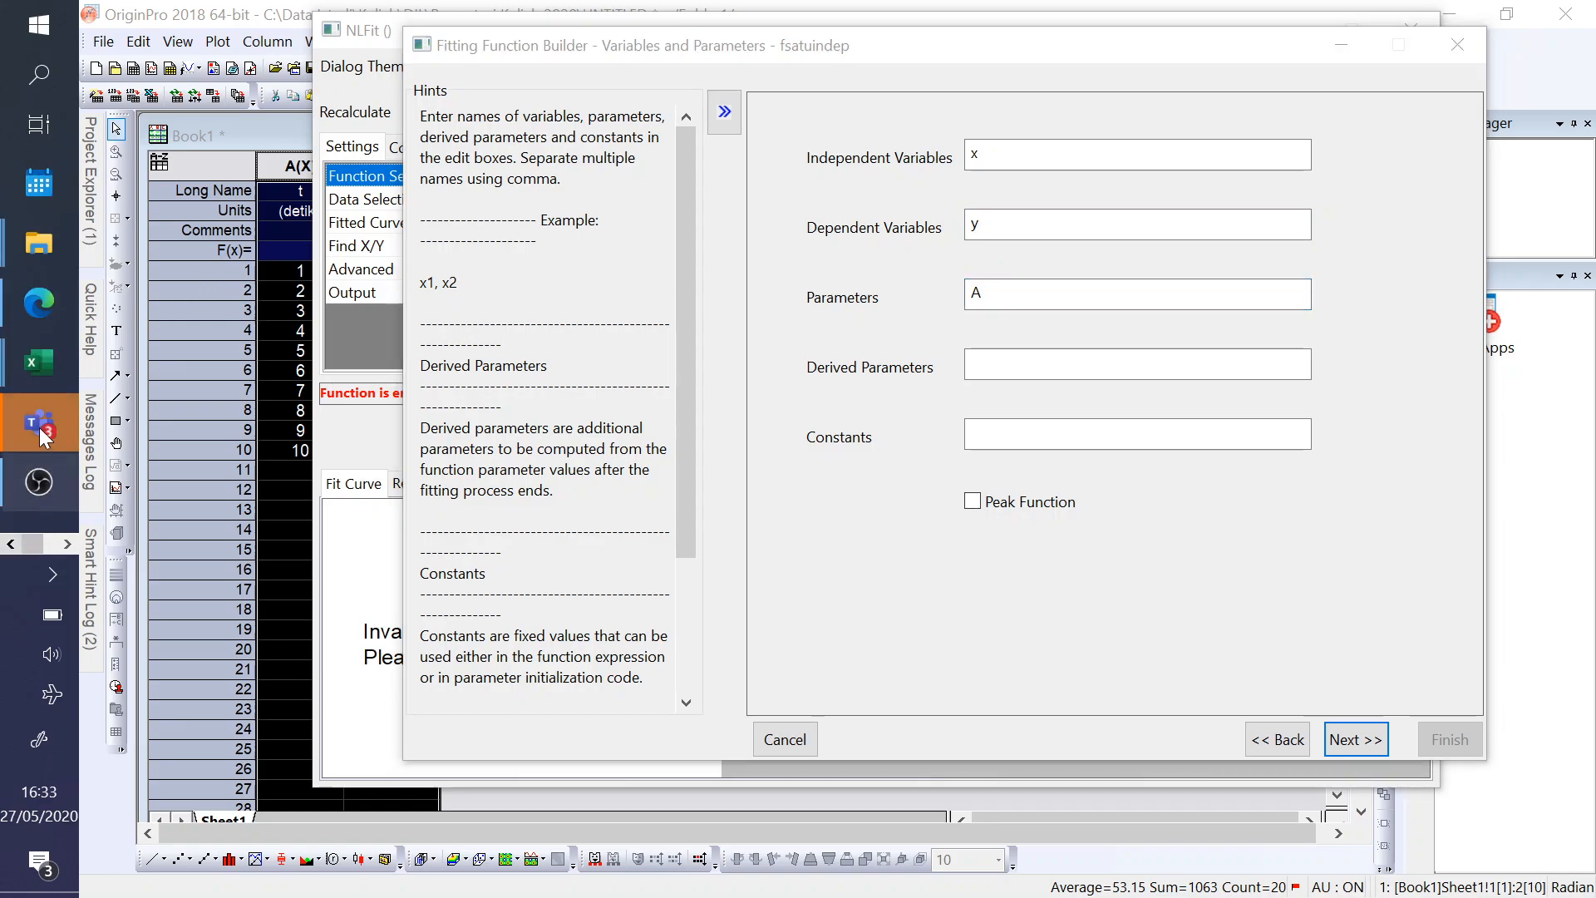
mouse_move(41, 361)
left_click(214, 476)
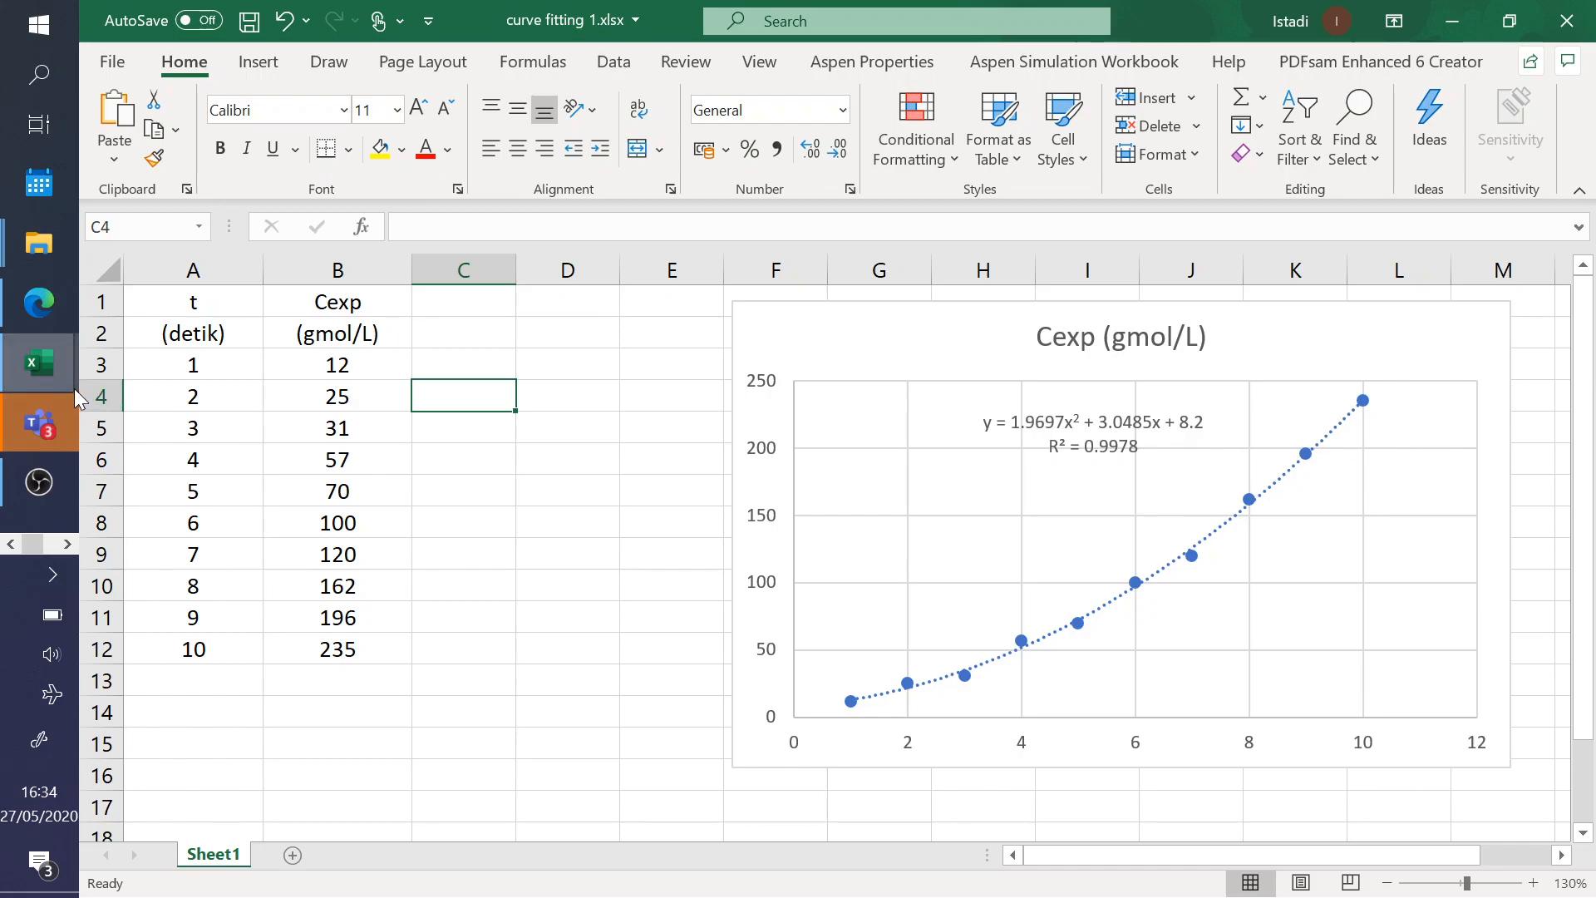
left_click(31, 431)
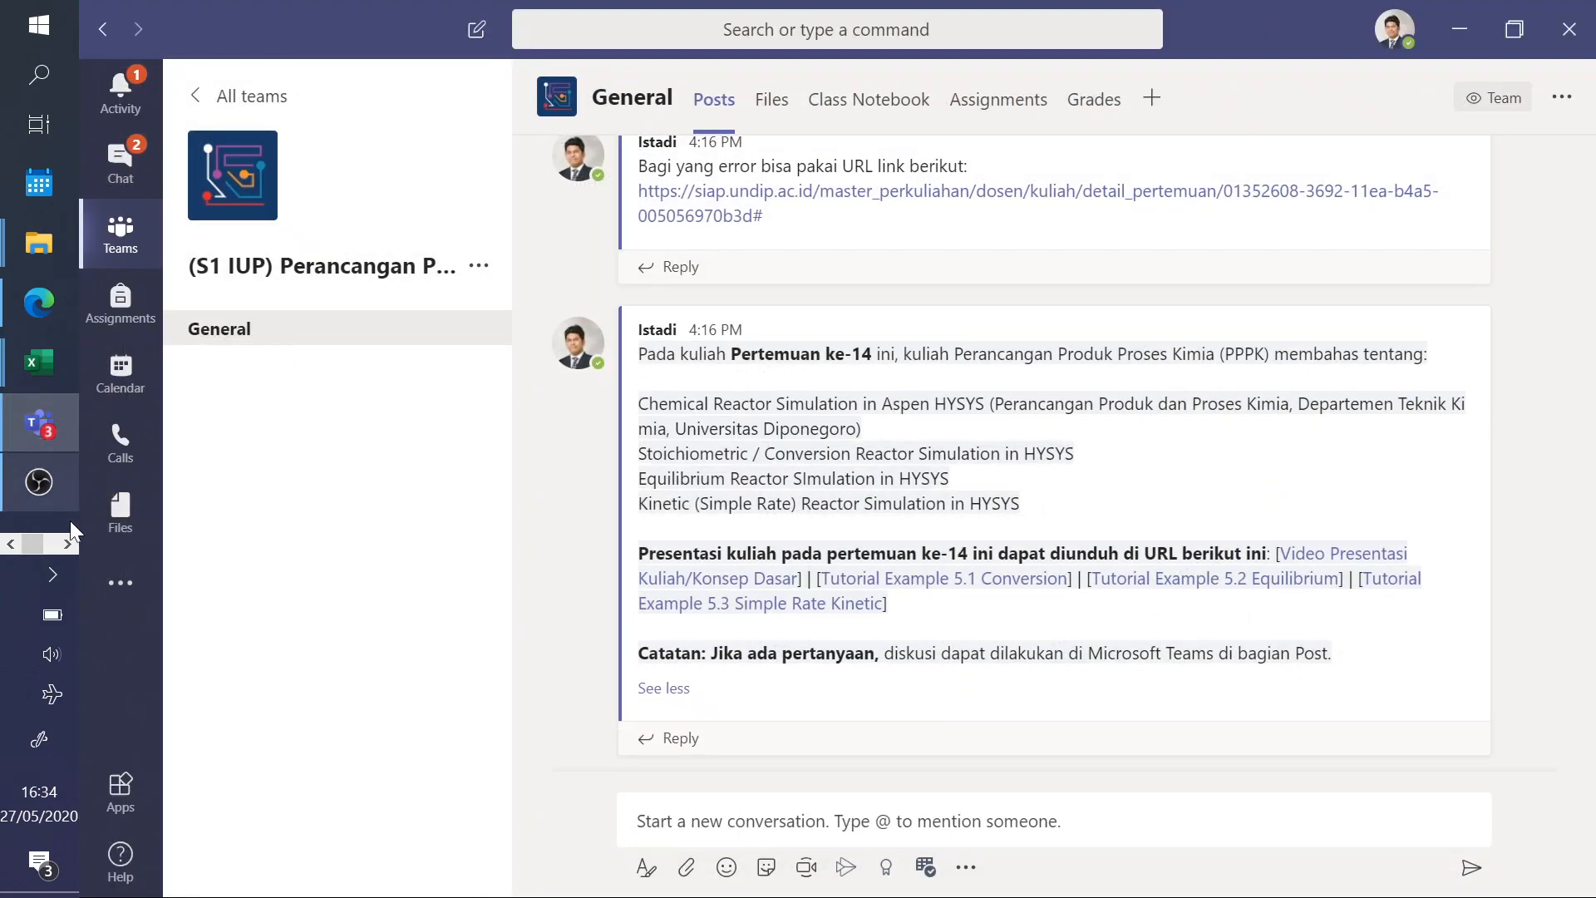
left_click(68, 543)
left_click(39, 182)
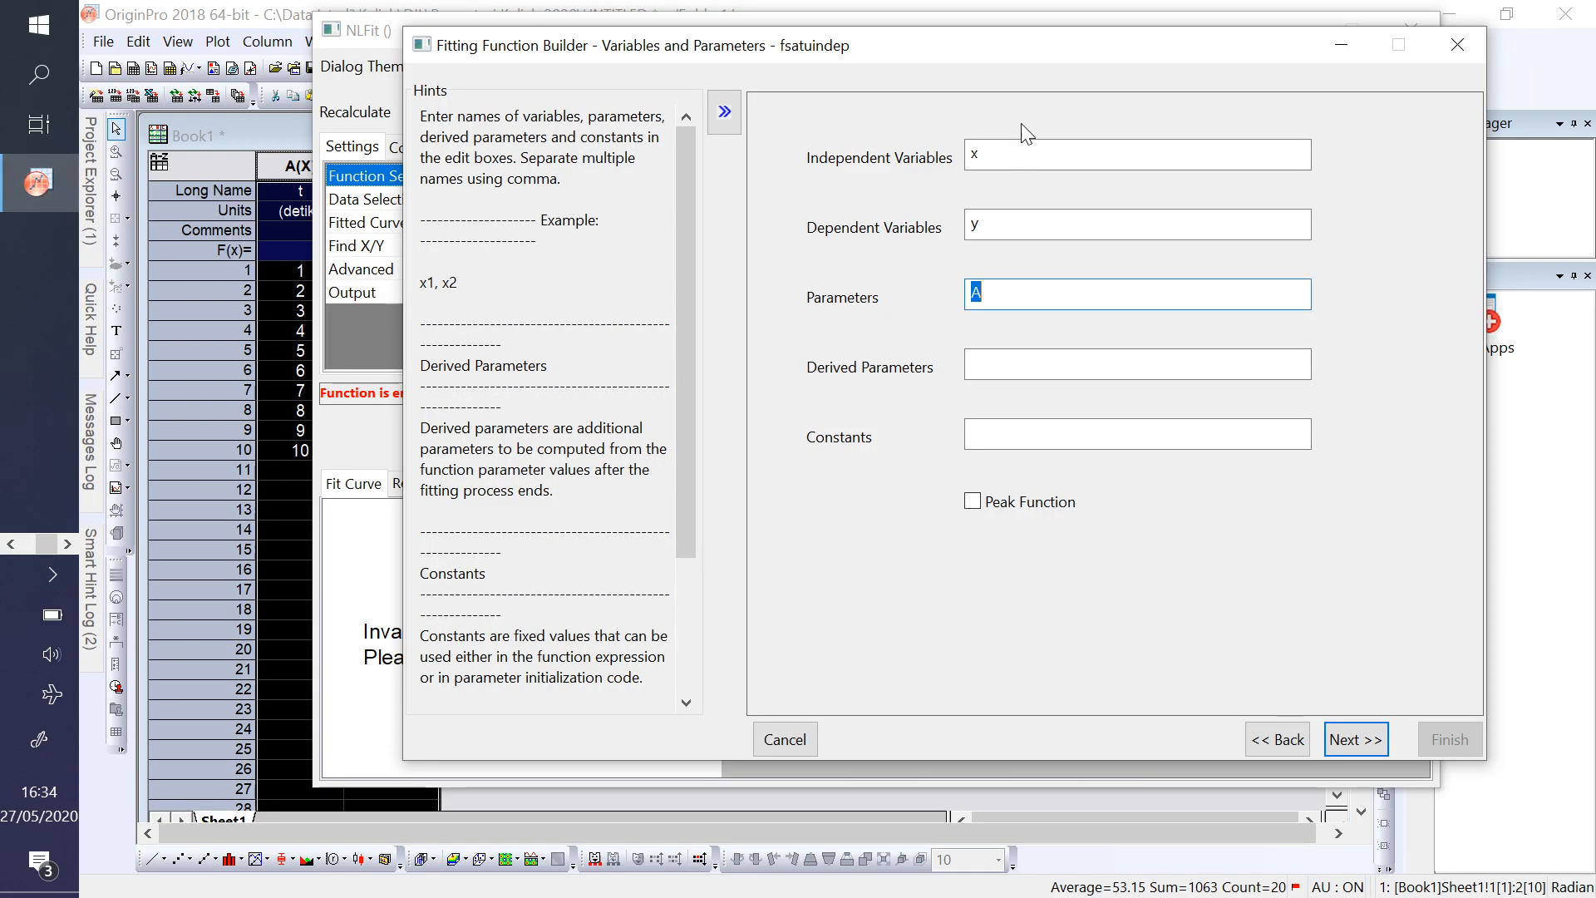
- Define the function's parameters as A,B,C and check them together with independent variable x and dependent variable y
type(",B,C")
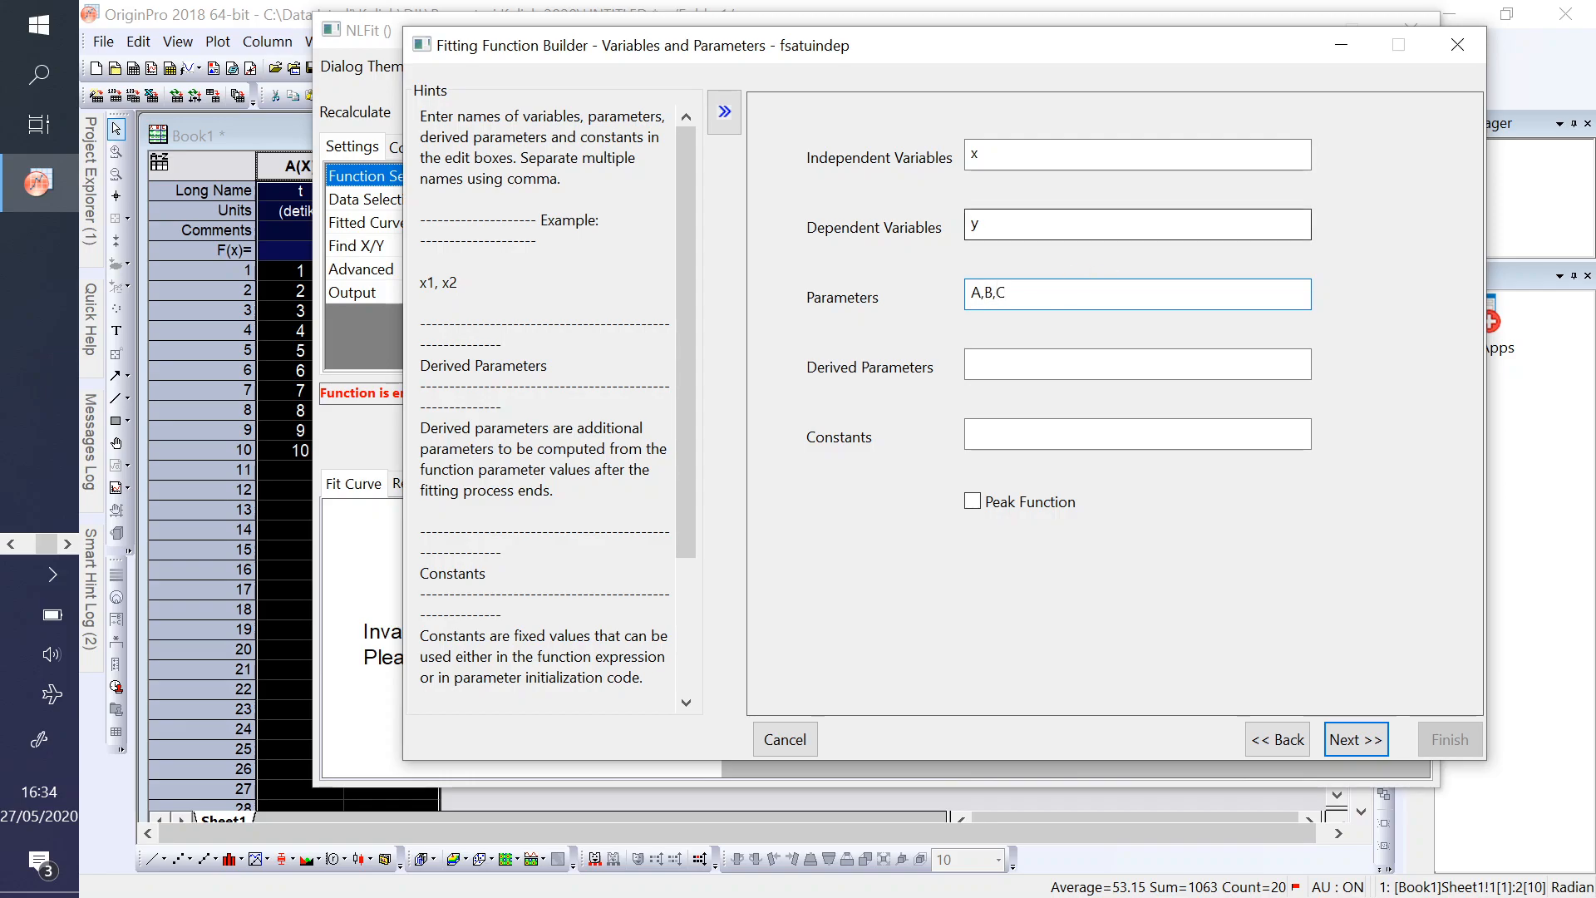
left_click_drag(1006, 293, 892, 281)
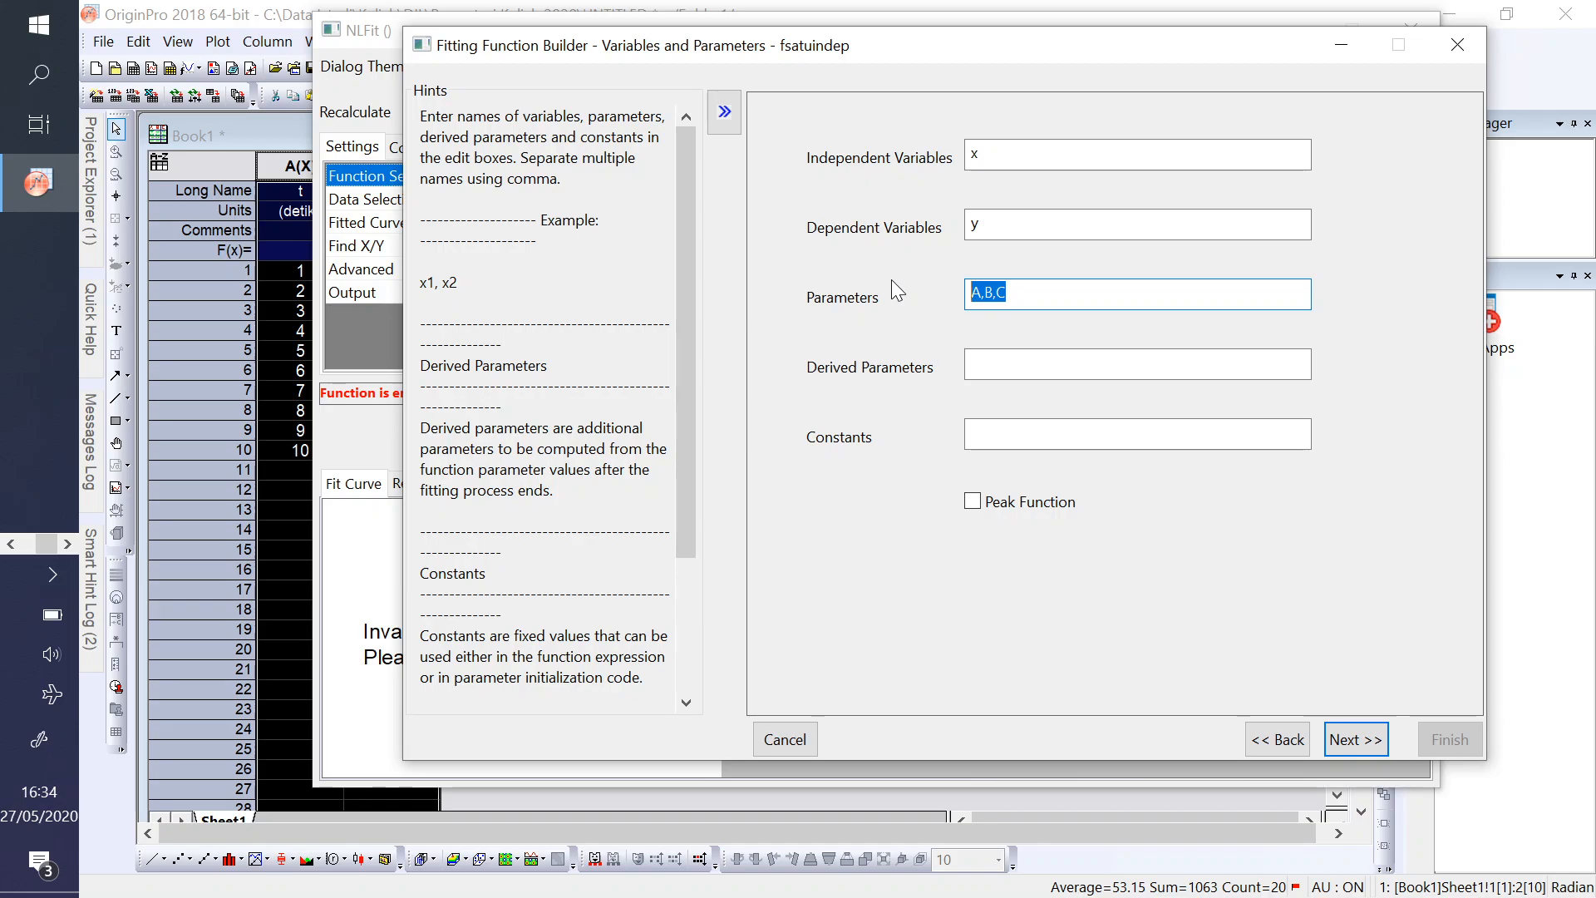
left_click_drag(997, 156, 967, 155)
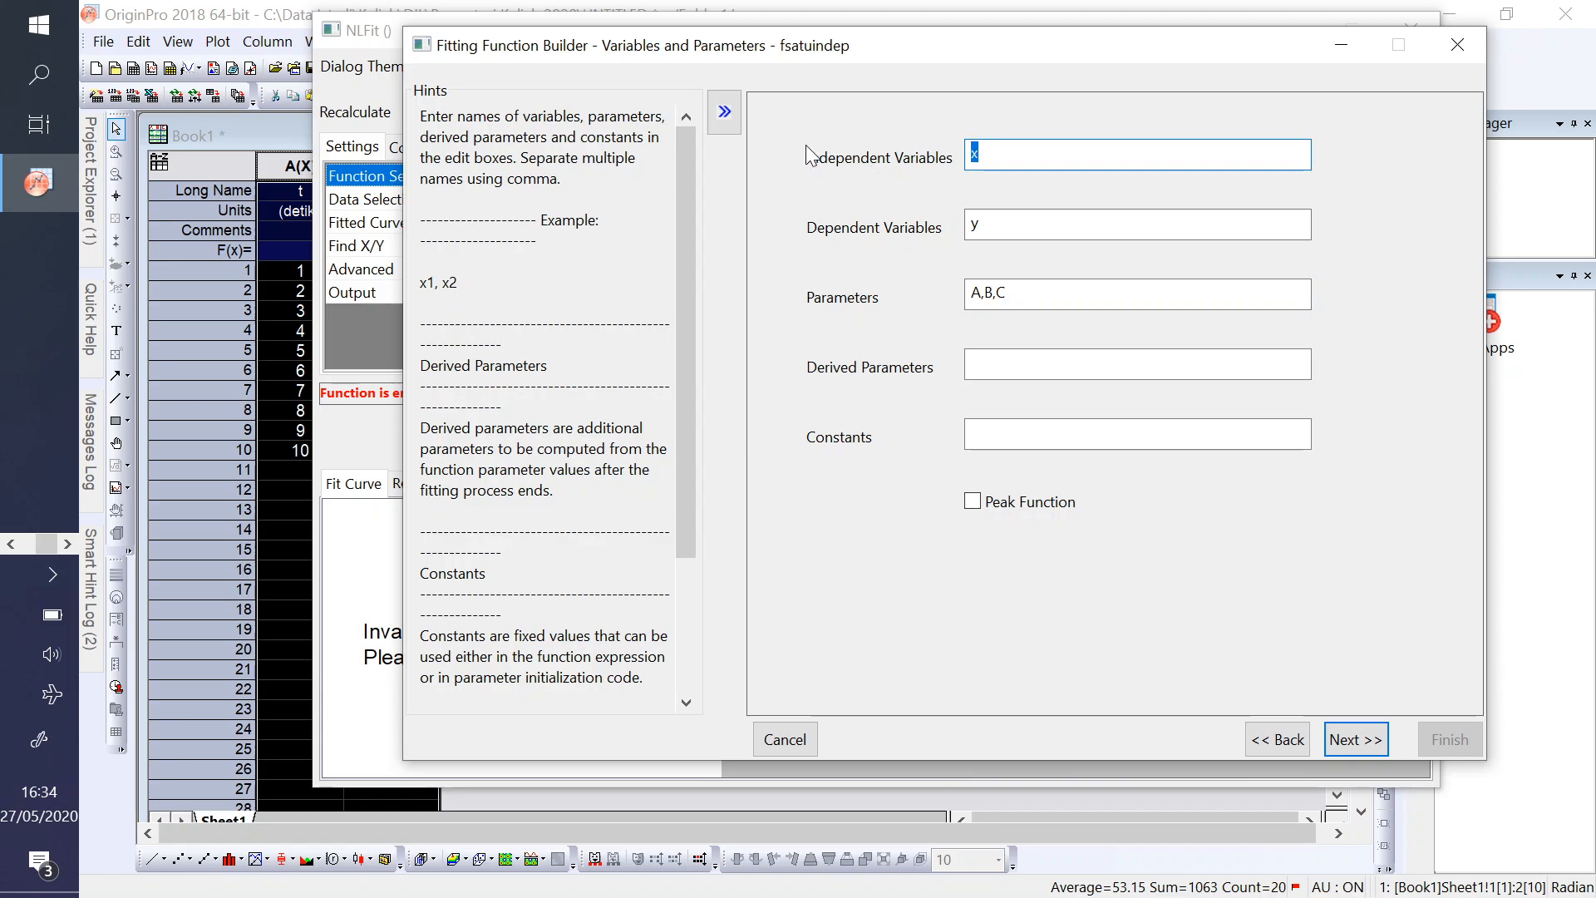
left_click_drag(989, 225, 967, 224)
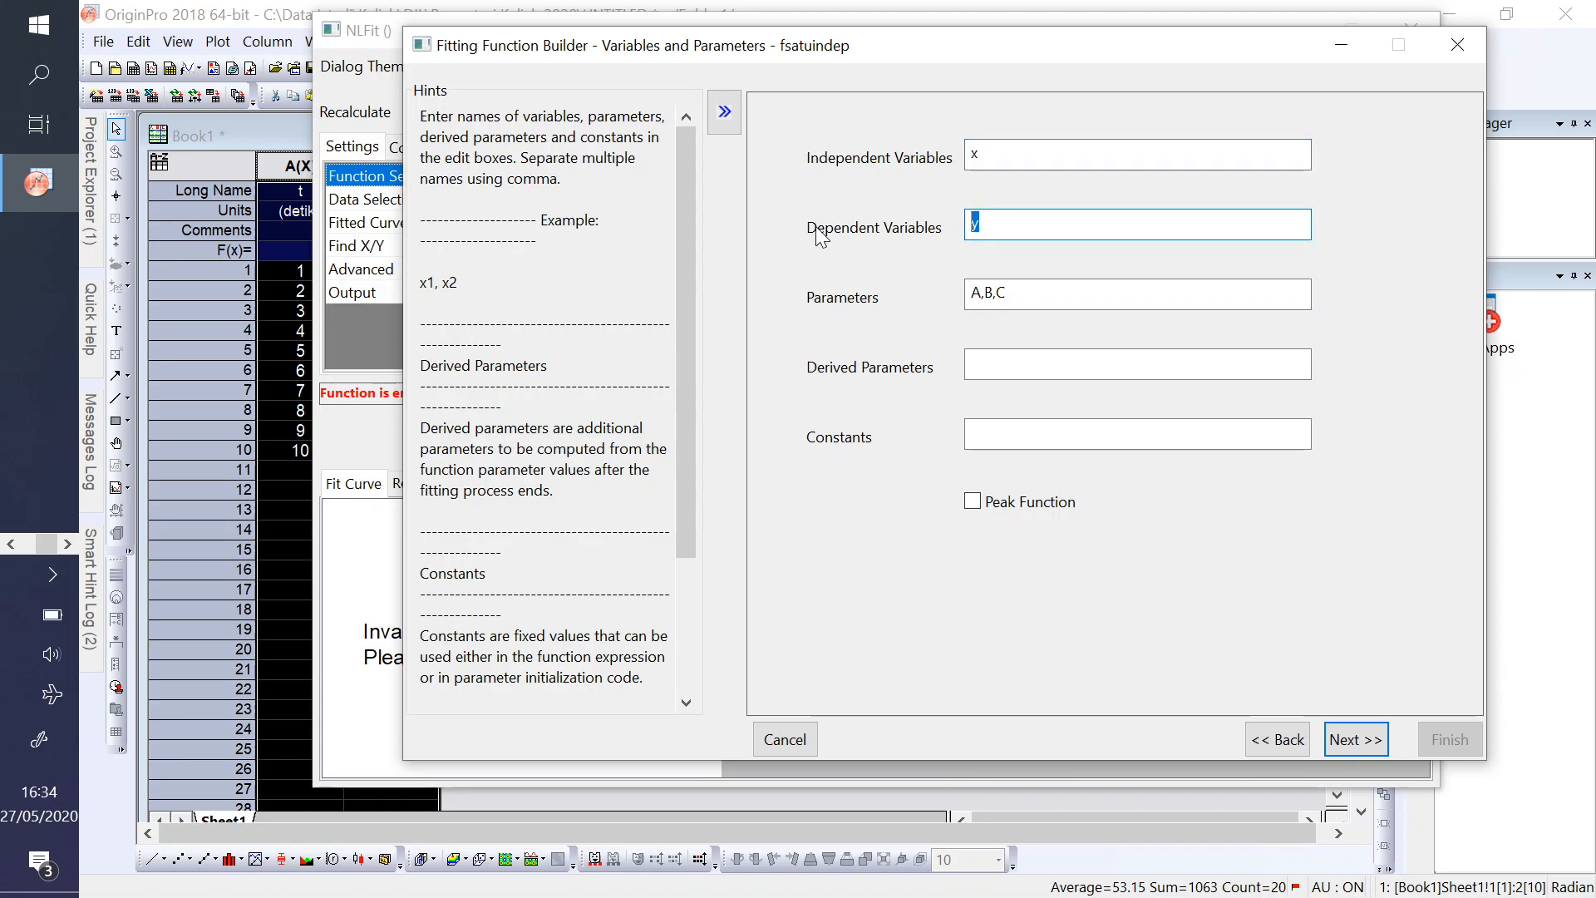
left_click(1024, 295)
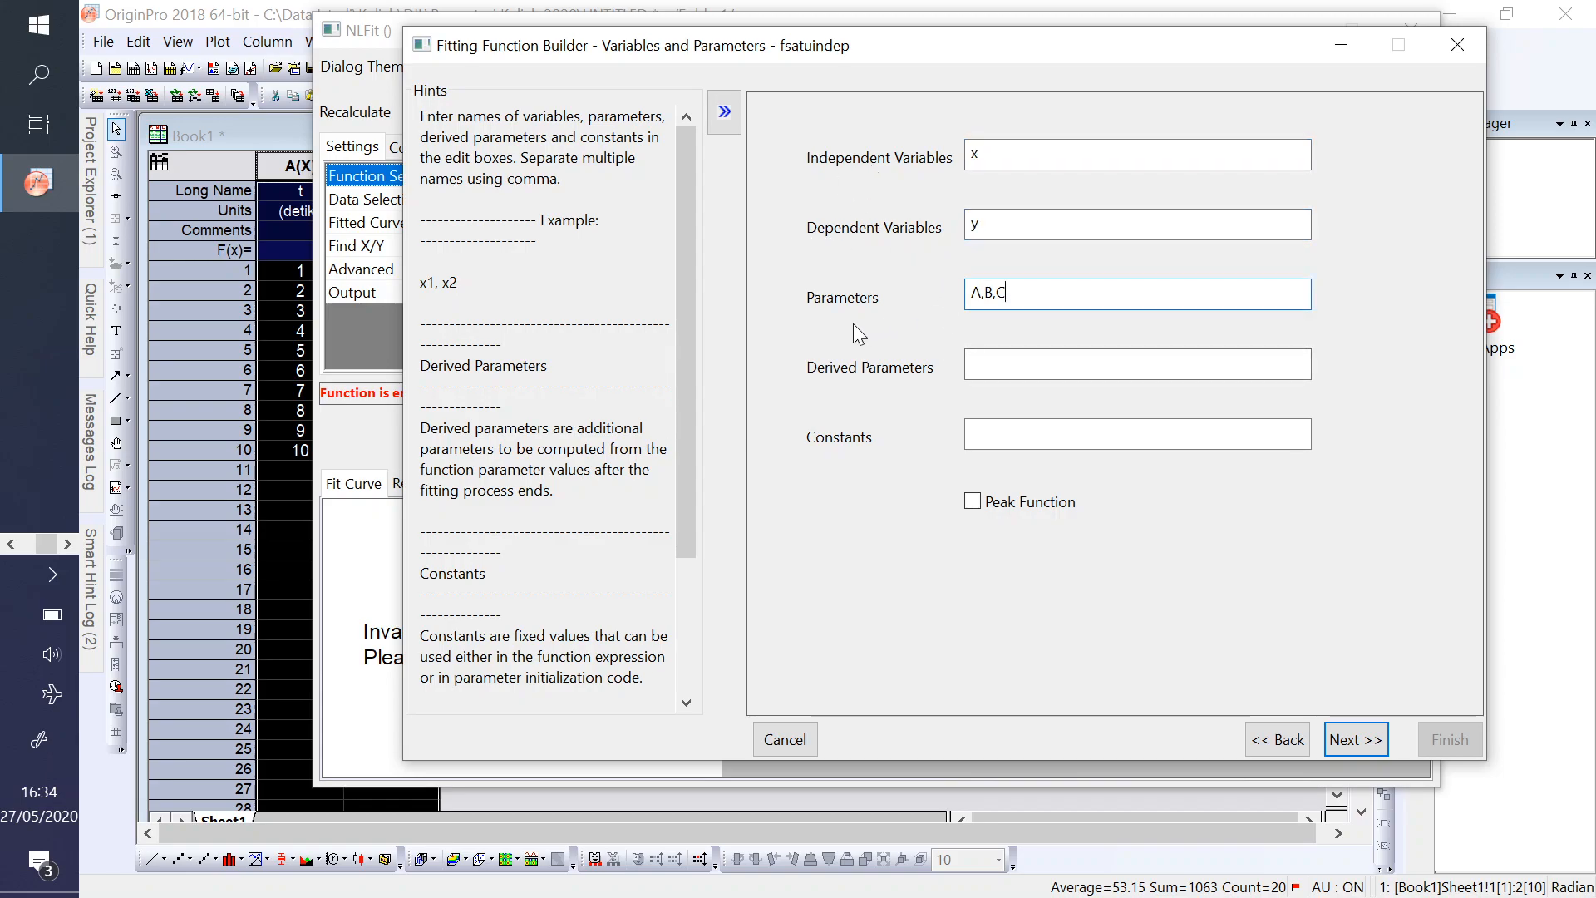
left_click_drag(1011, 293, 968, 293)
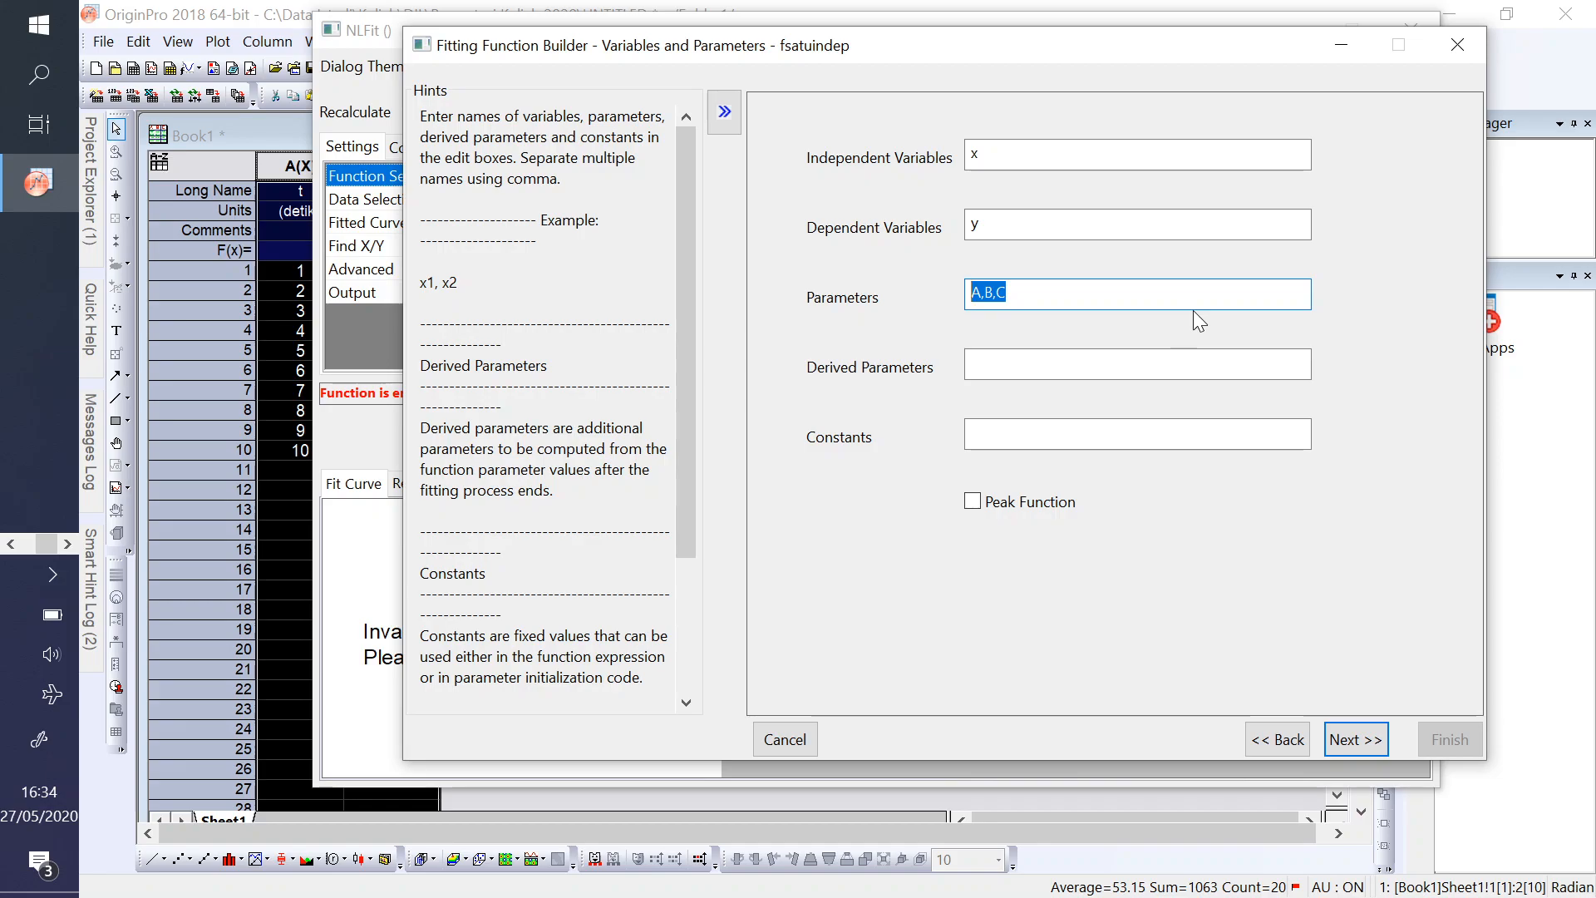
- Check the form of the quadratic trendline equation in Excel's curve fitting 1.xlsx against the A,B,C parameters, and return to OriginPro
left_click(9, 545)
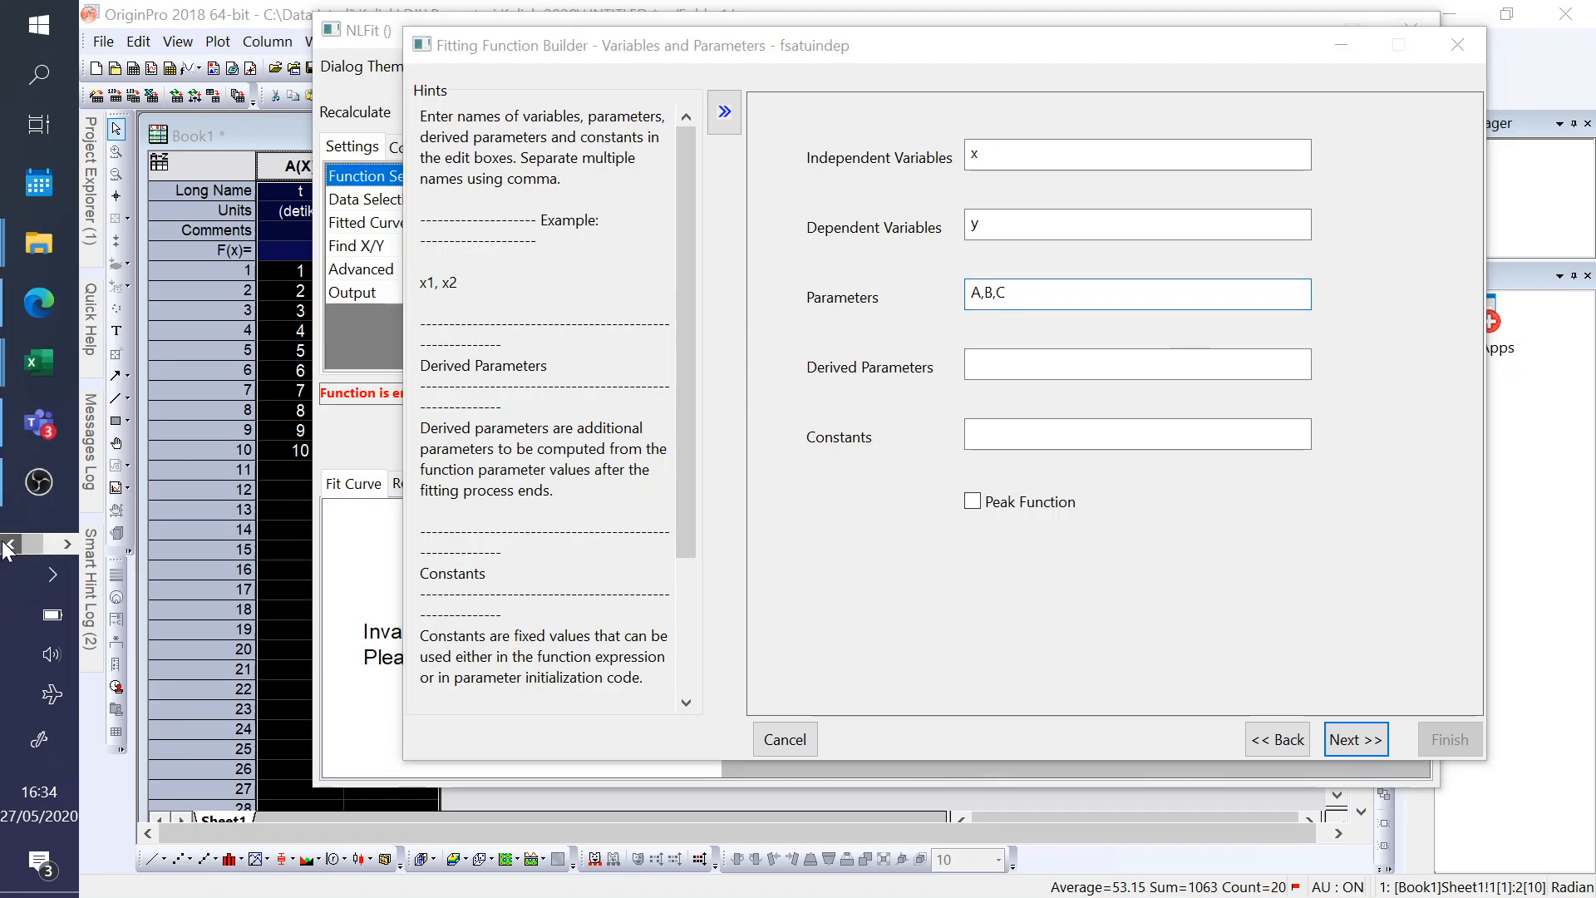
mouse_move(42, 361)
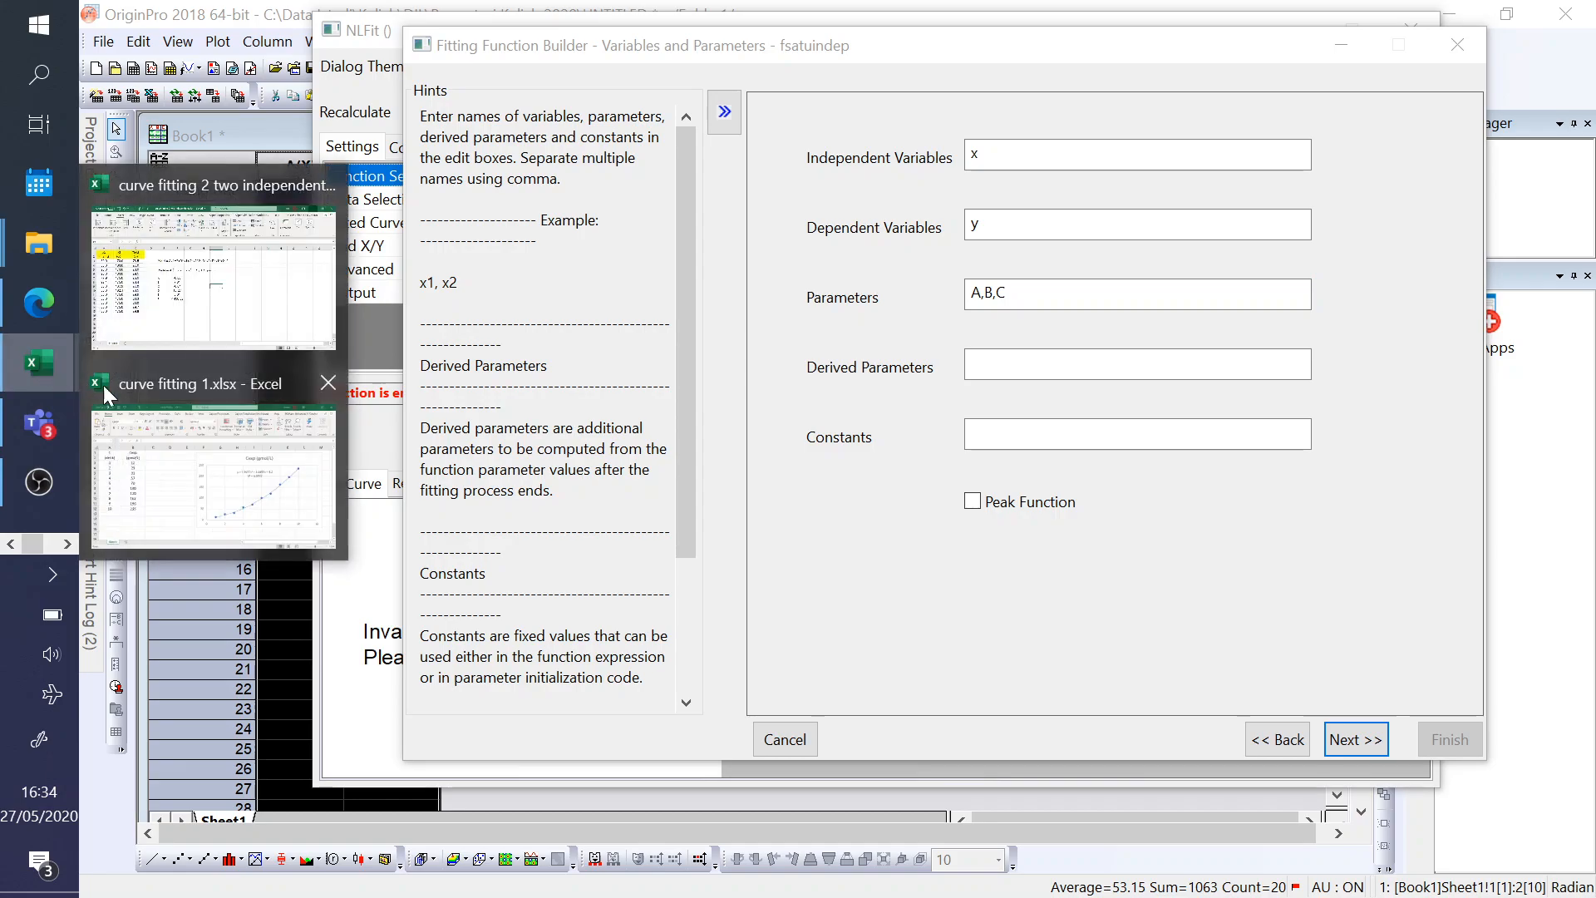
left_click(239, 480)
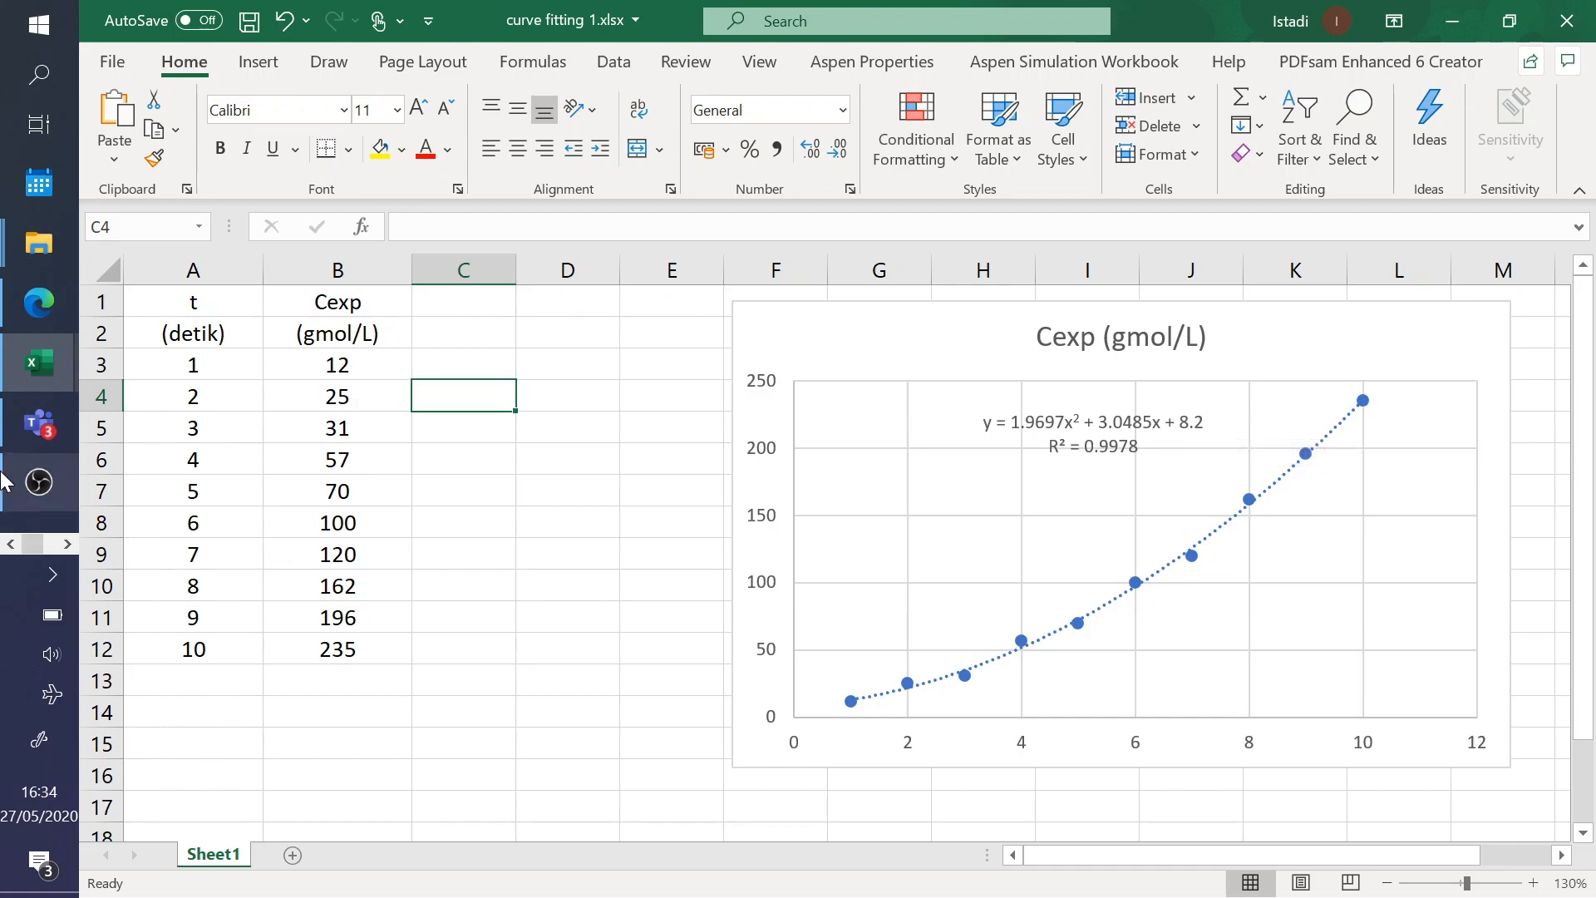
left_click(65, 543)
left_click(33, 185)
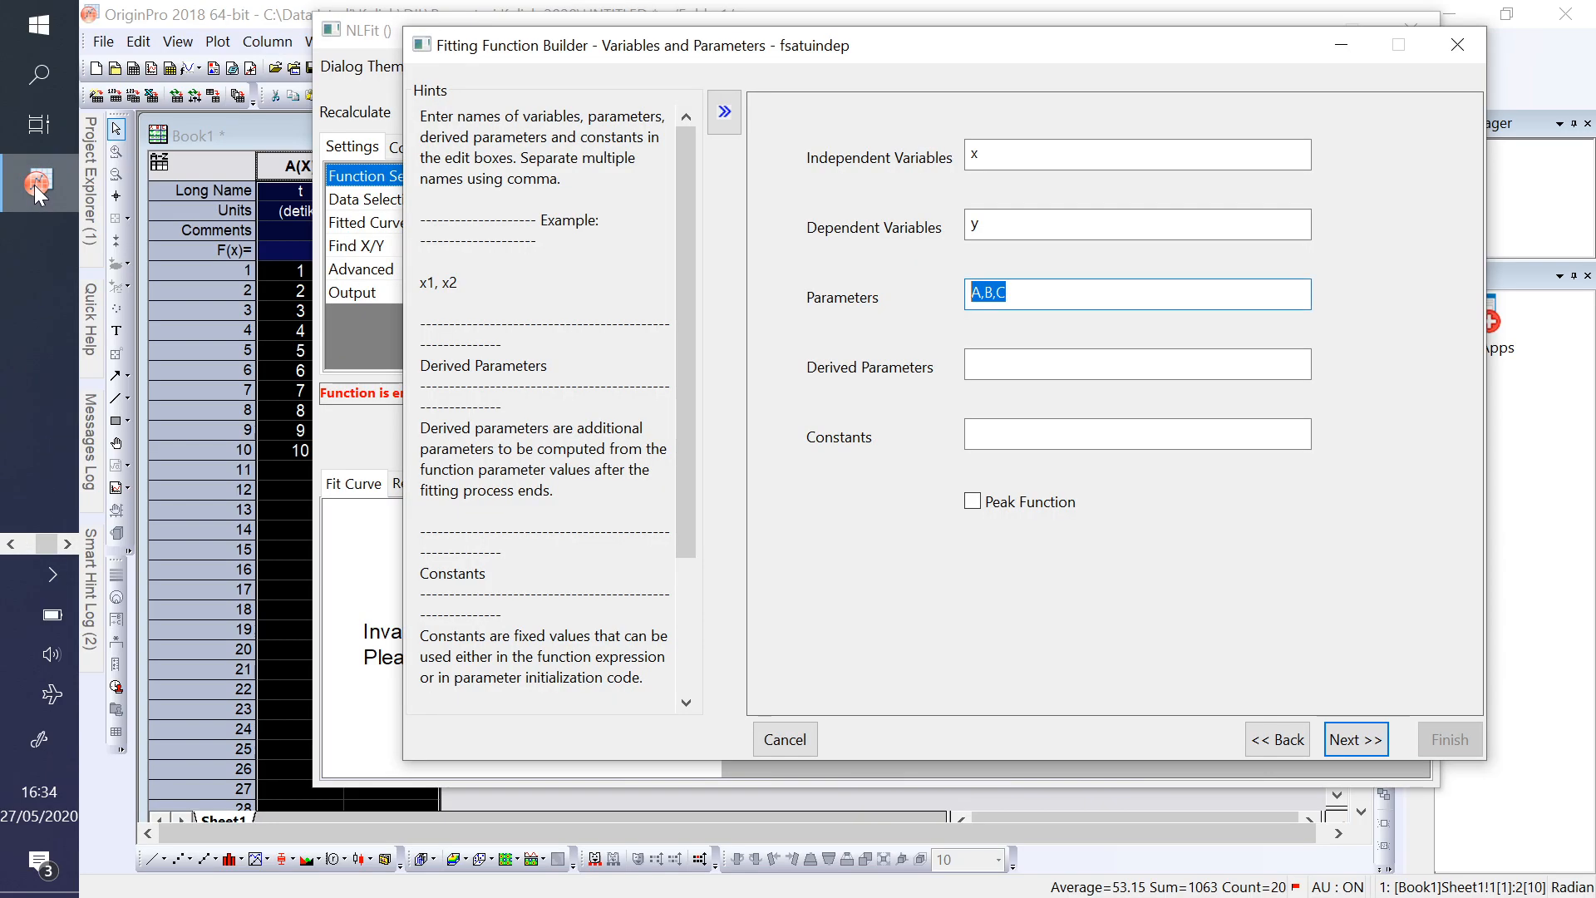
- Continue to the expression page, enter A*x^2+B*x+C as the function body, and evaluate it at x = 1
left_click(1361, 739)
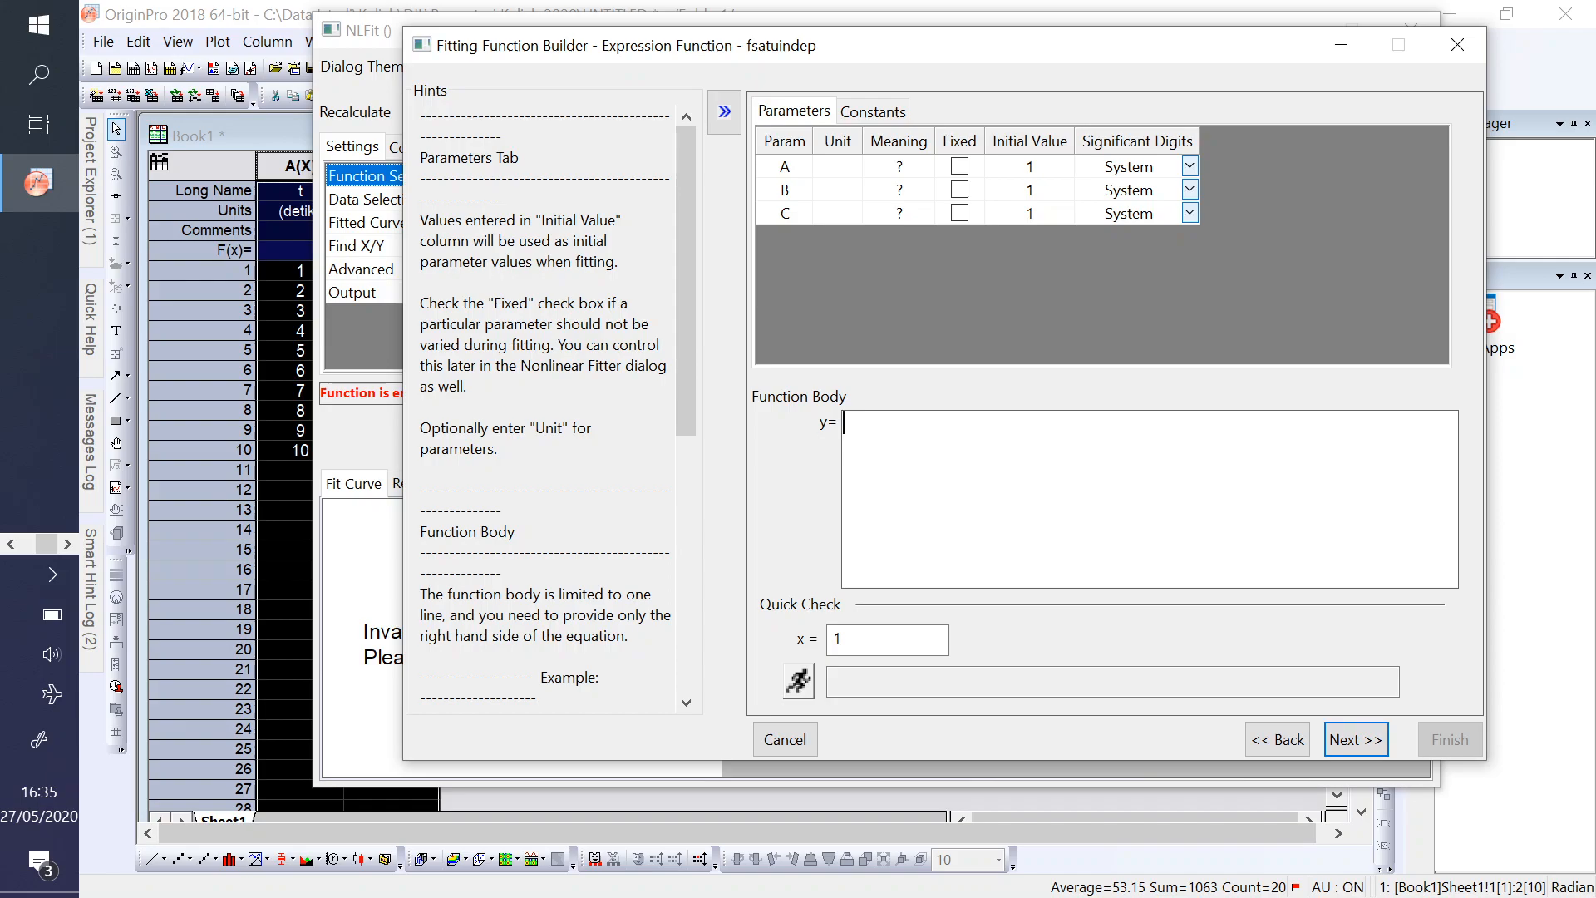
left_click_drag(679, 364, 670, 537)
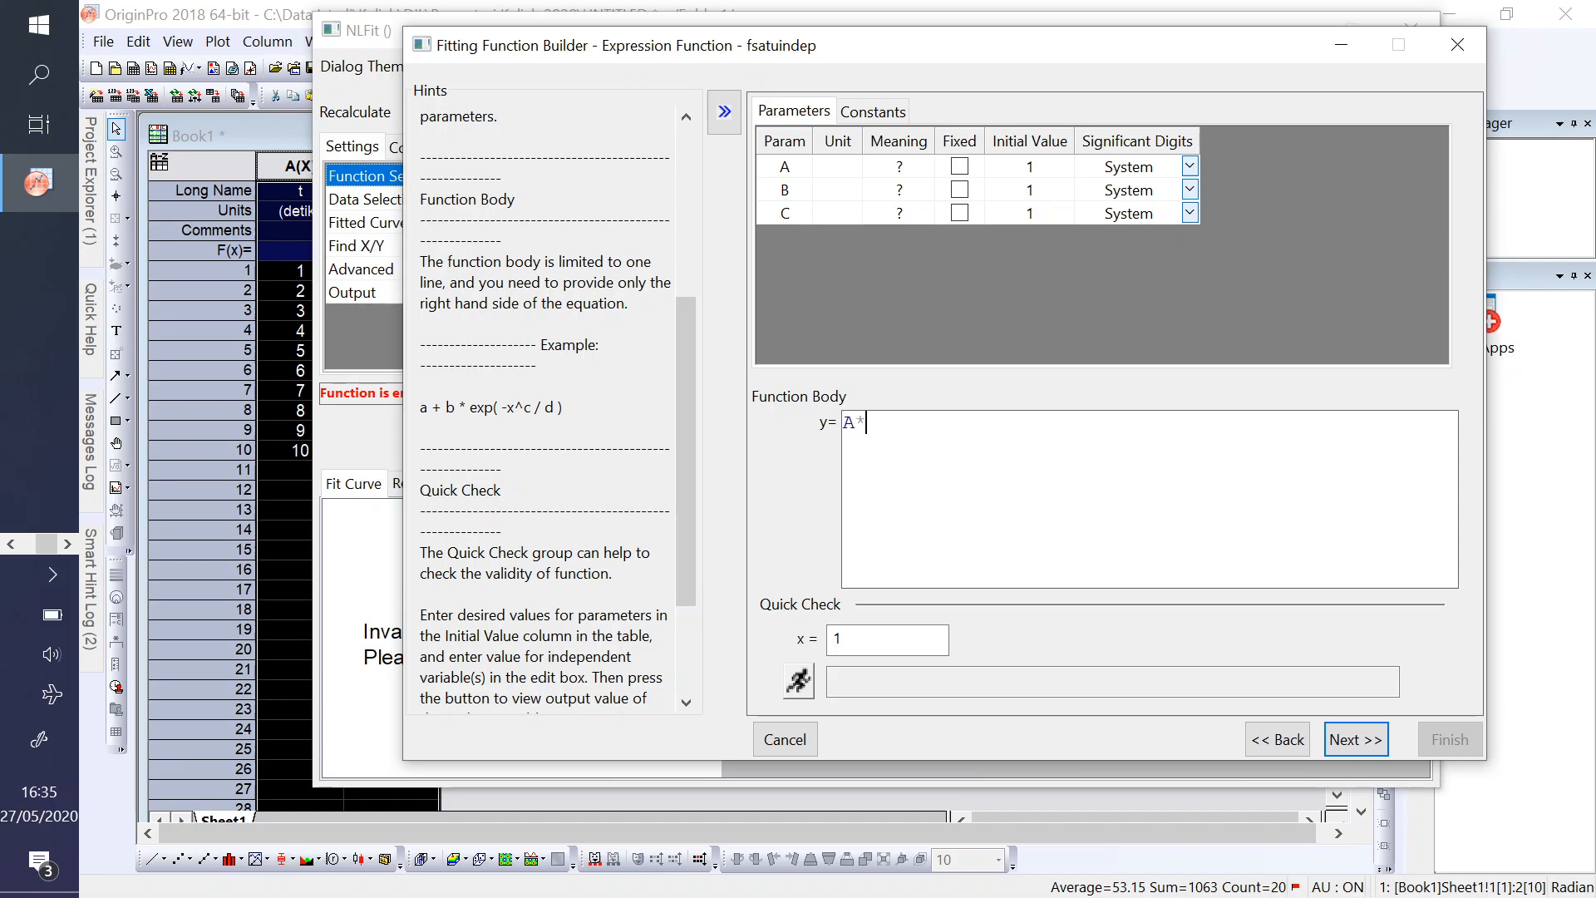
type("^")
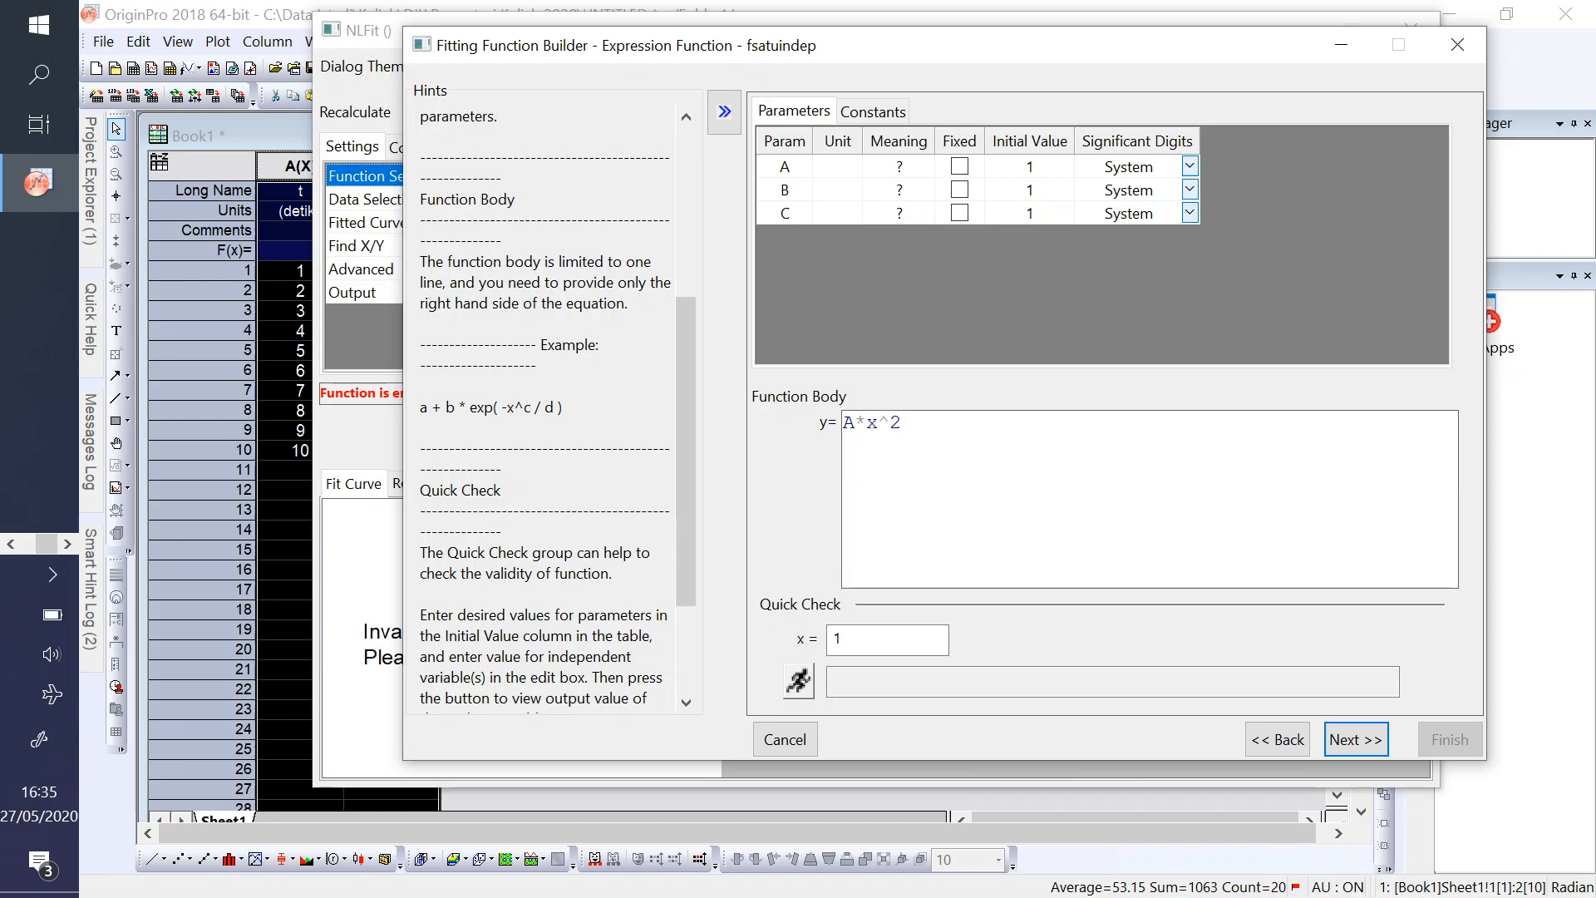
type("2+B*x+C")
key("ctrl+a")
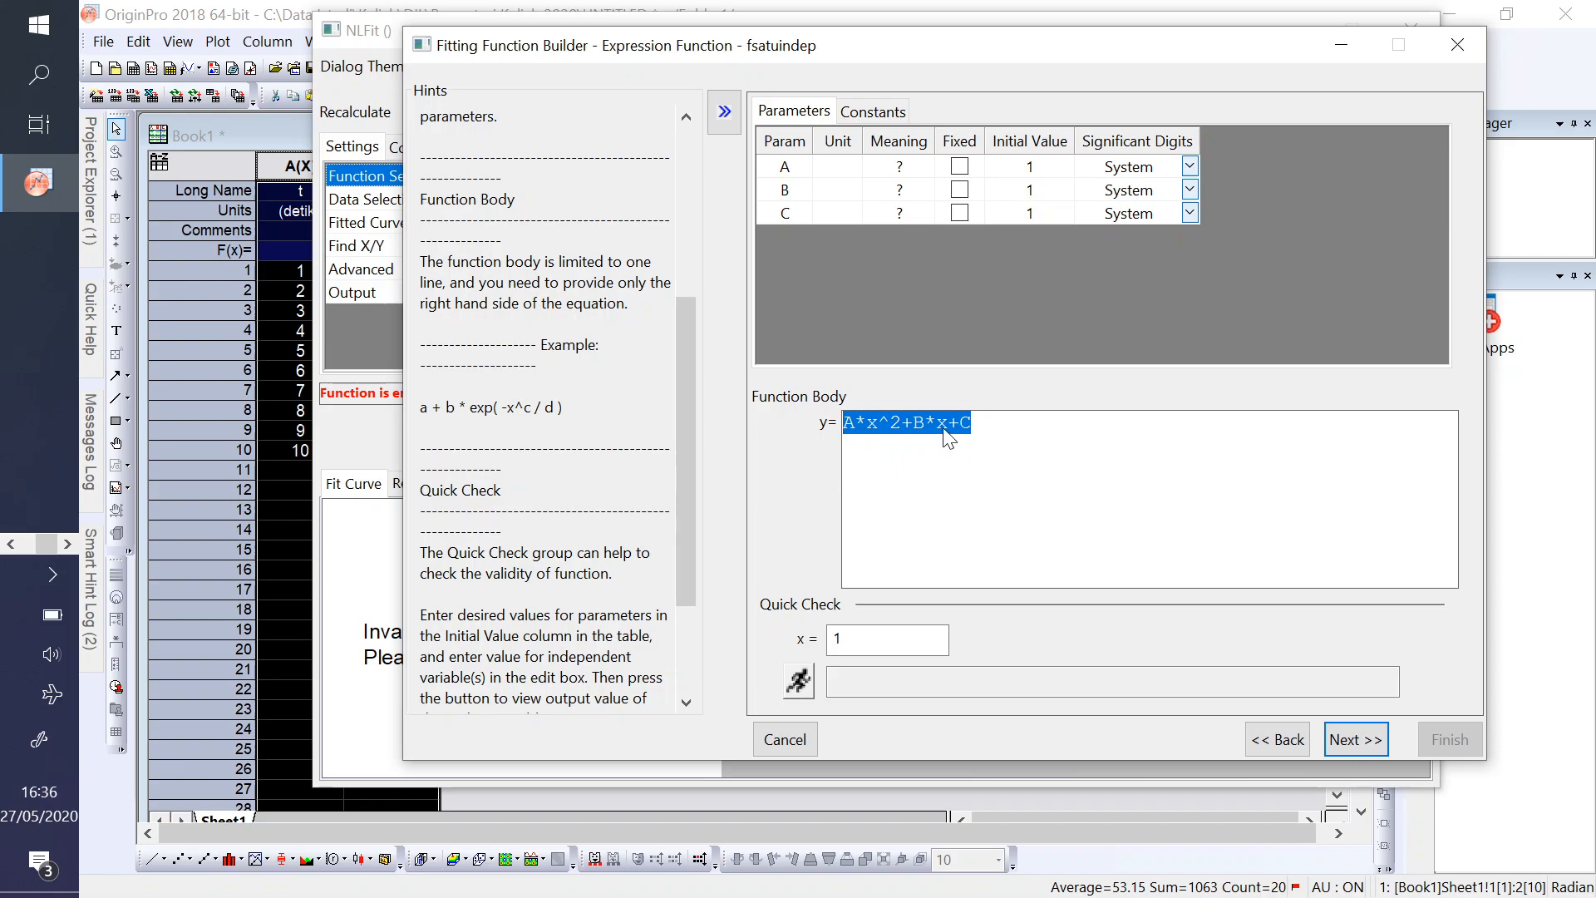
left_click(796, 685)
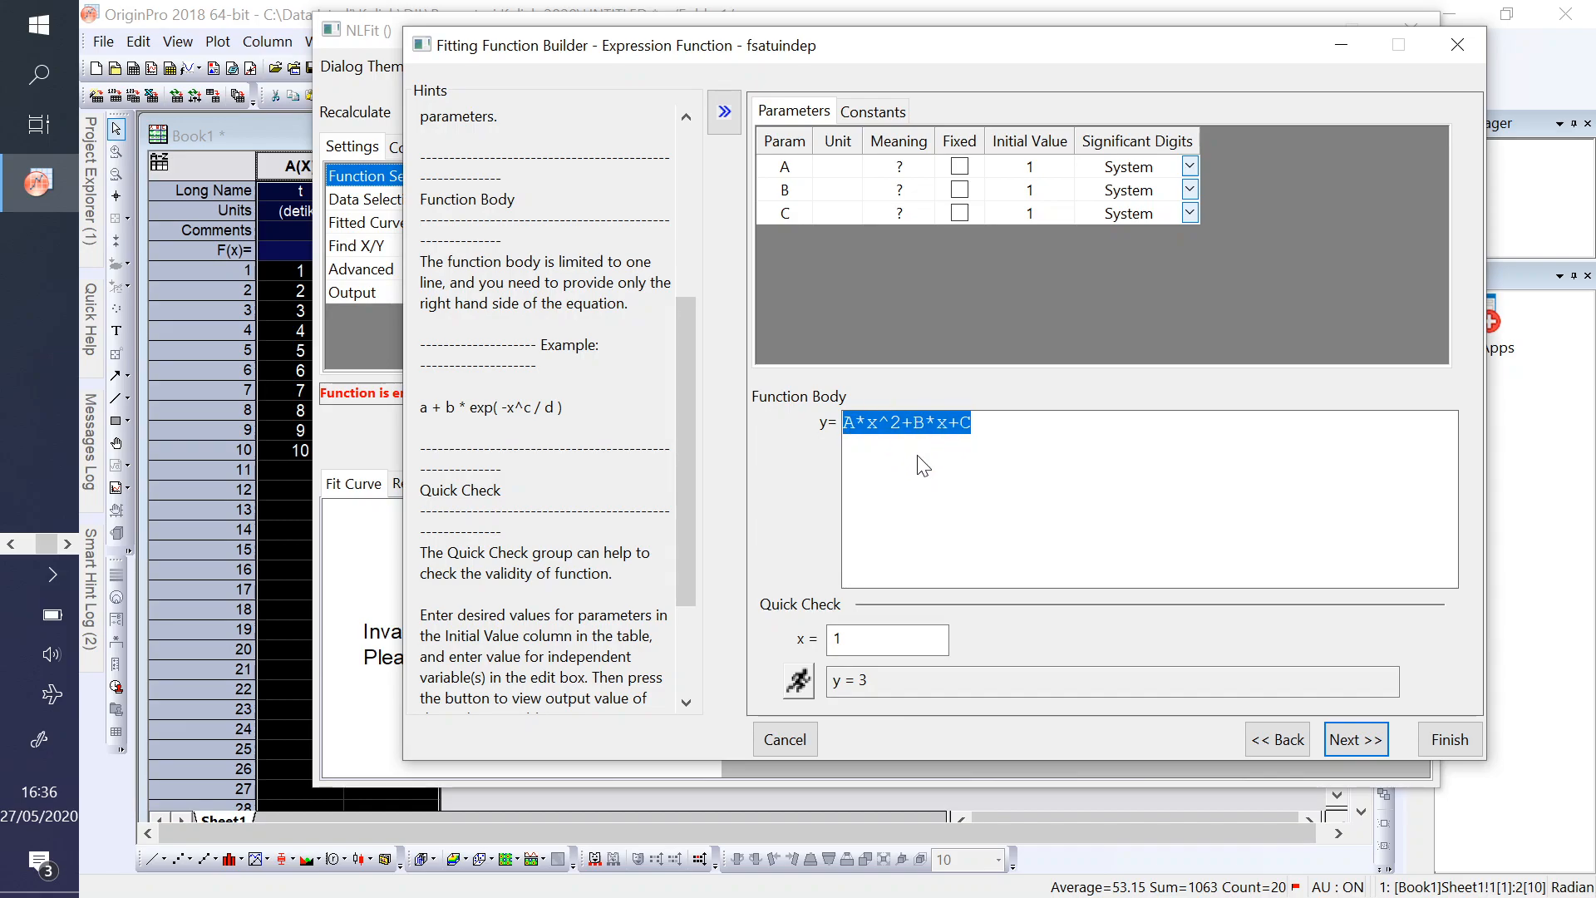
- Keep the default initialization, bounds, derived parameter and script settings, and finish building fsatuindep
left_click(1363, 743)
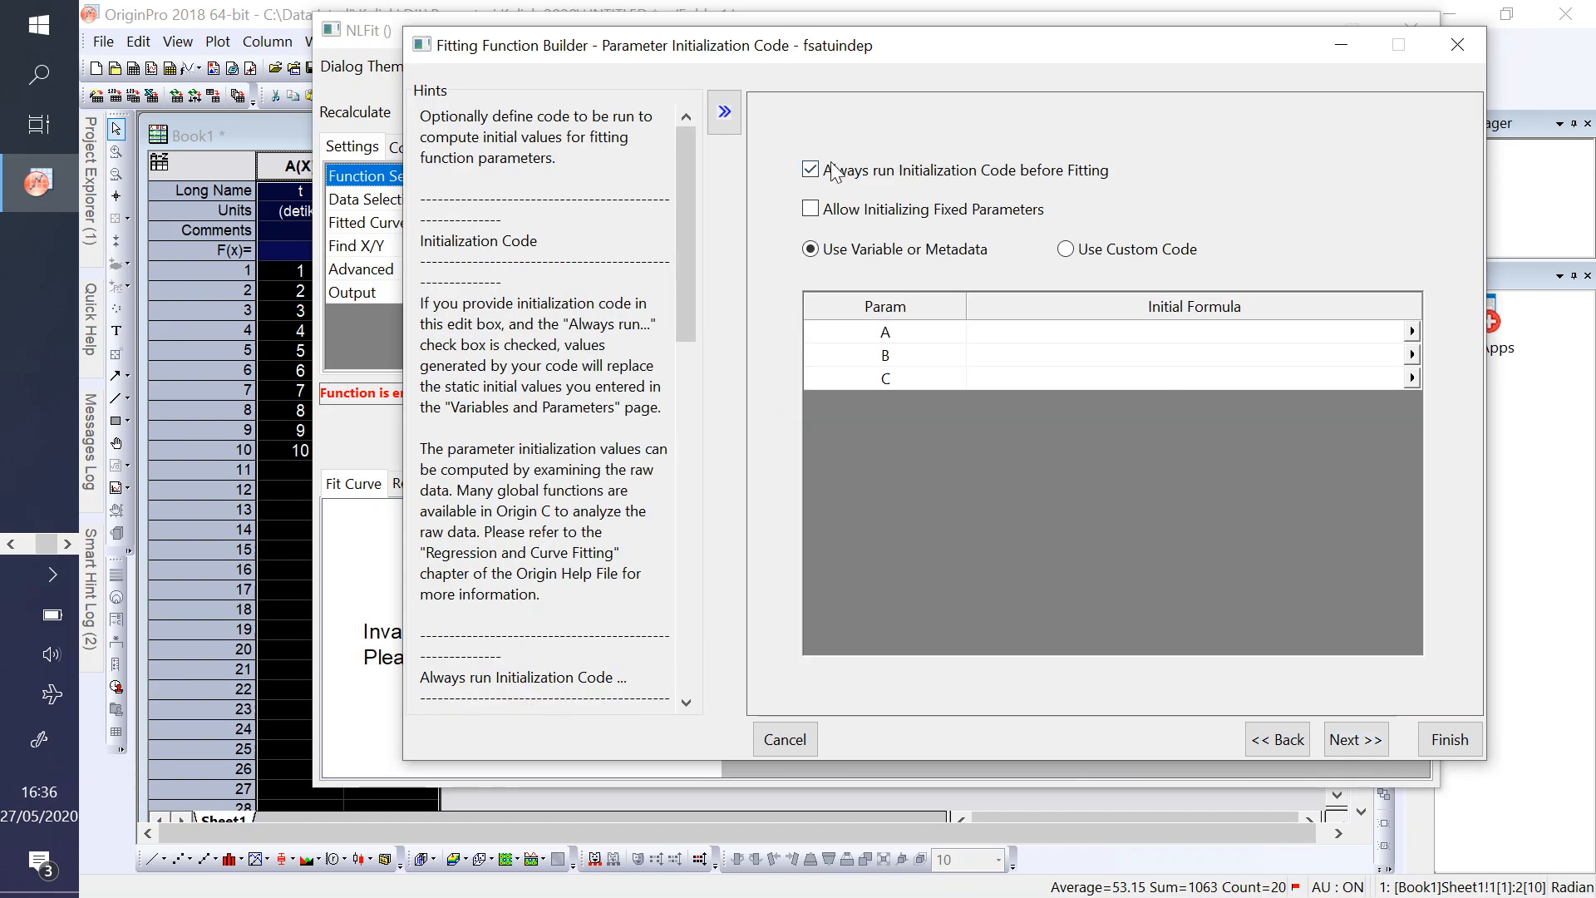
left_click(1344, 740)
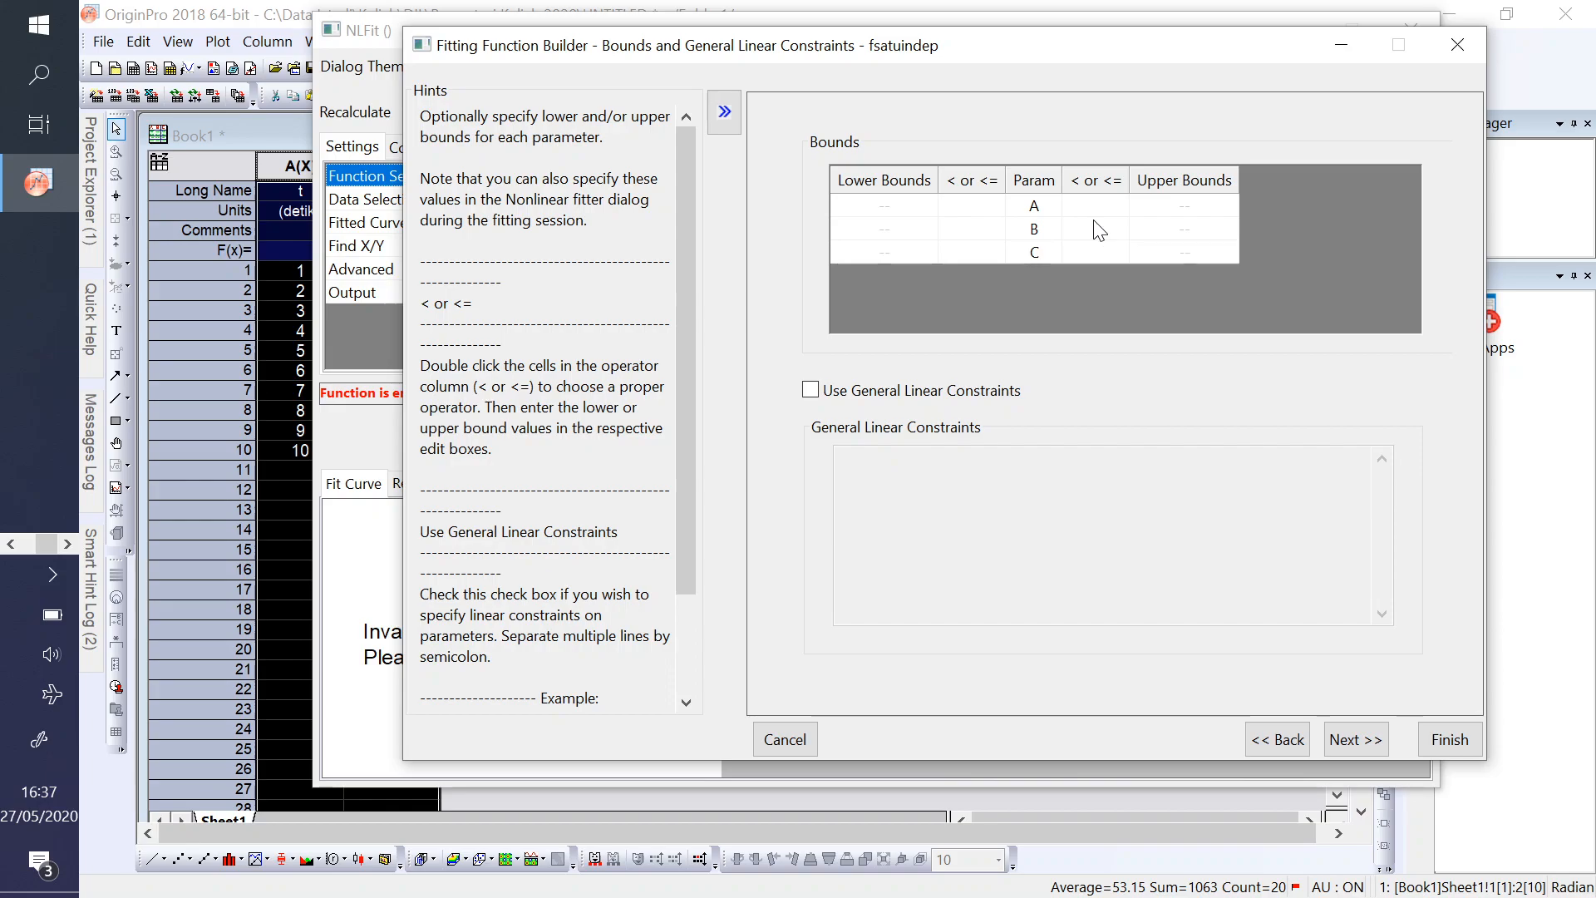
left_click(1353, 748)
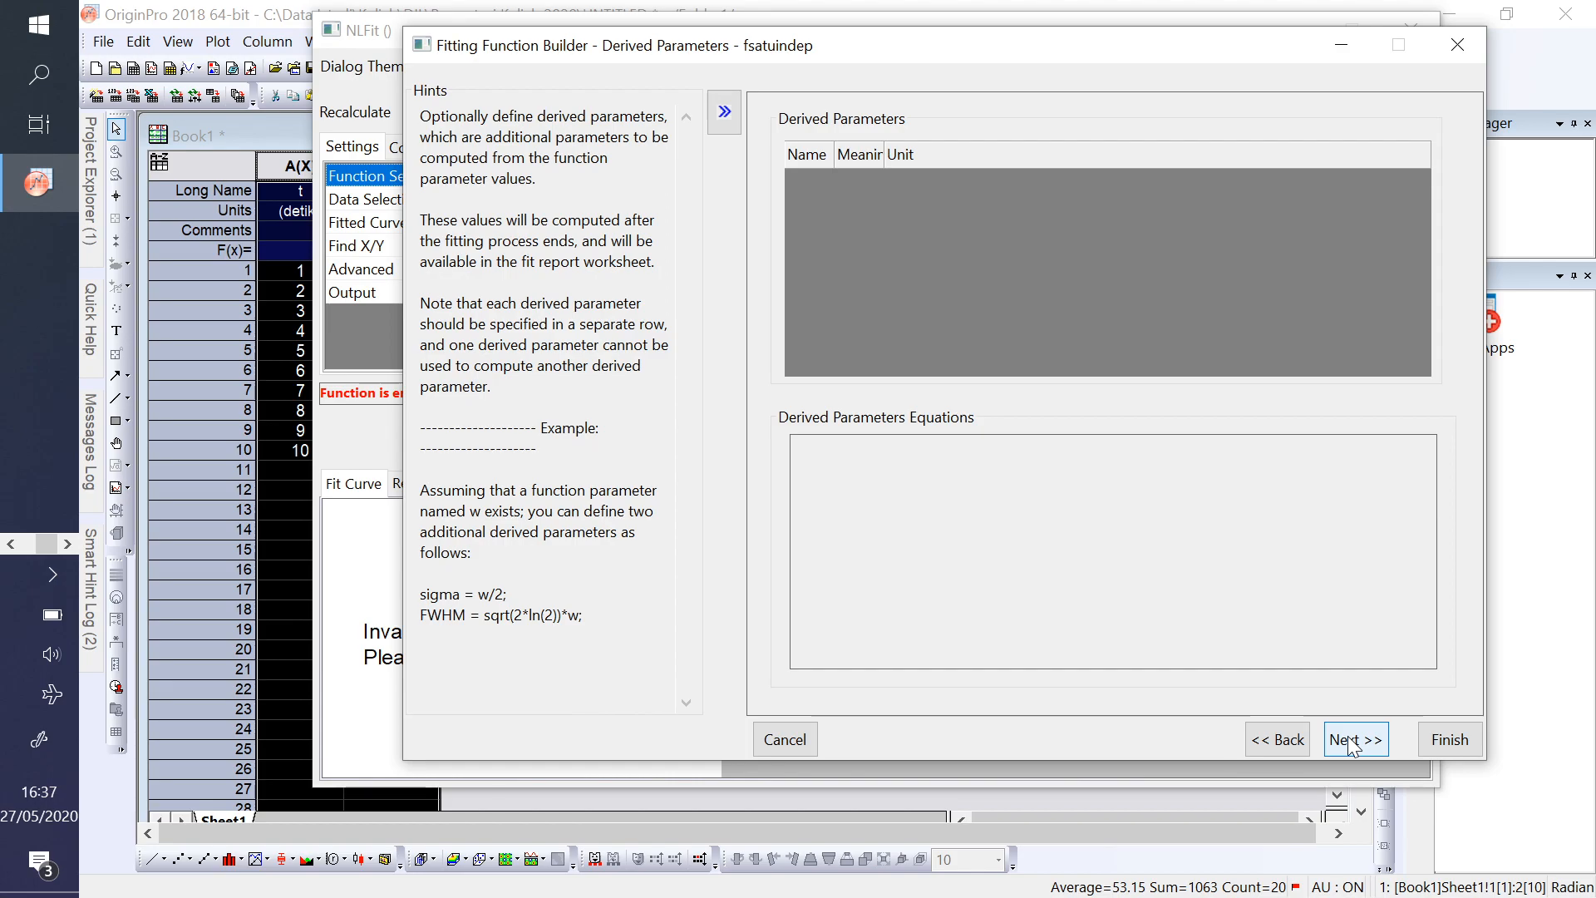
left_click(1351, 744)
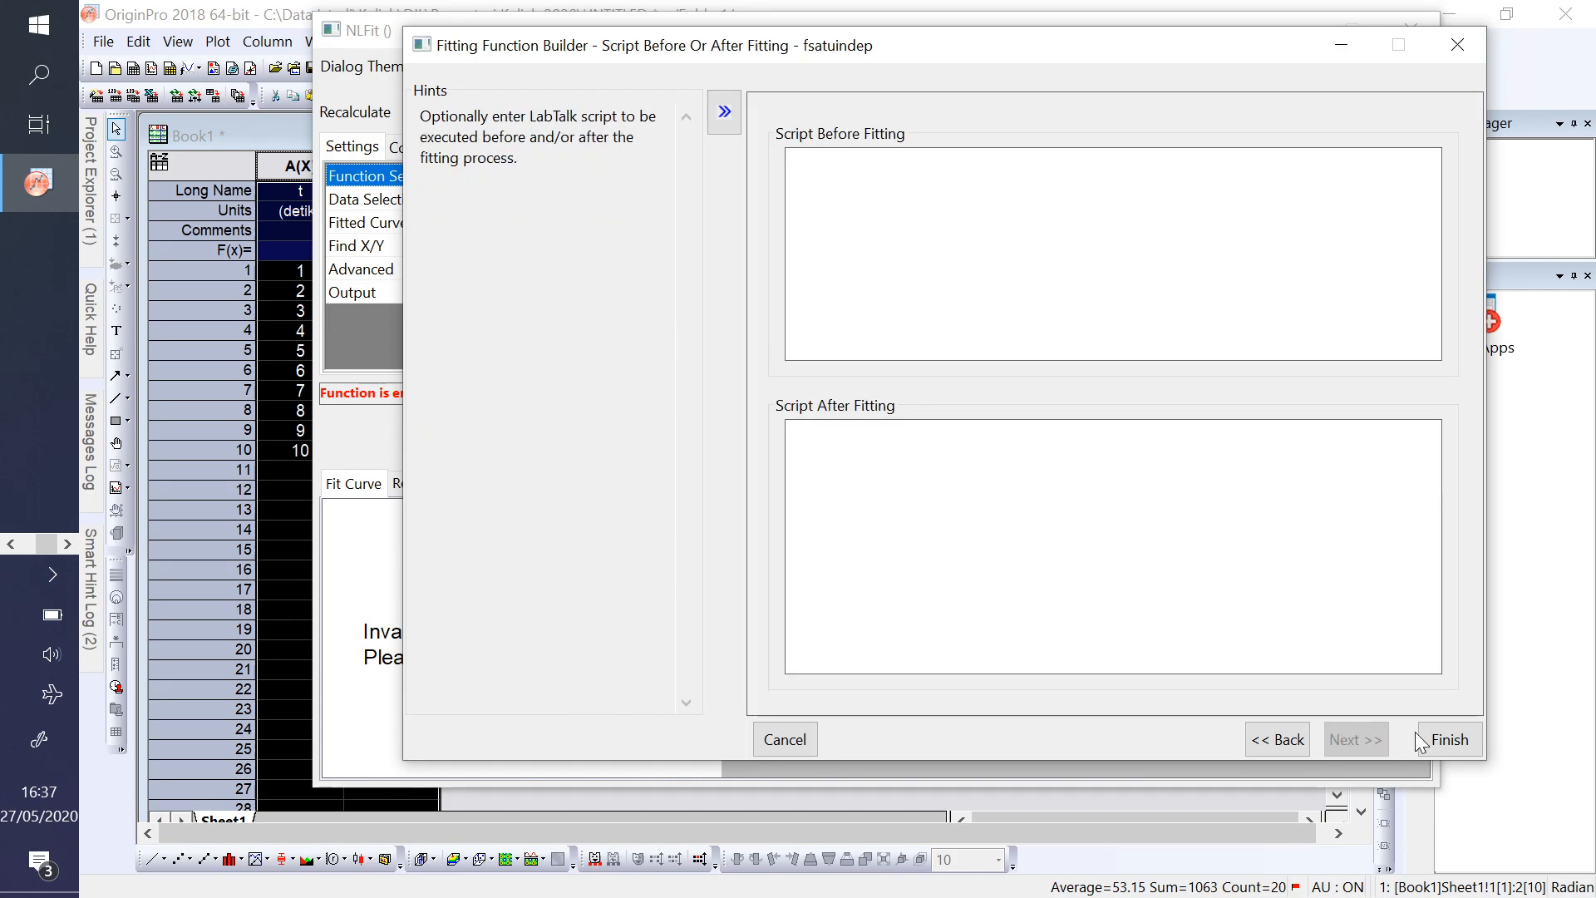
left_click(1446, 740)
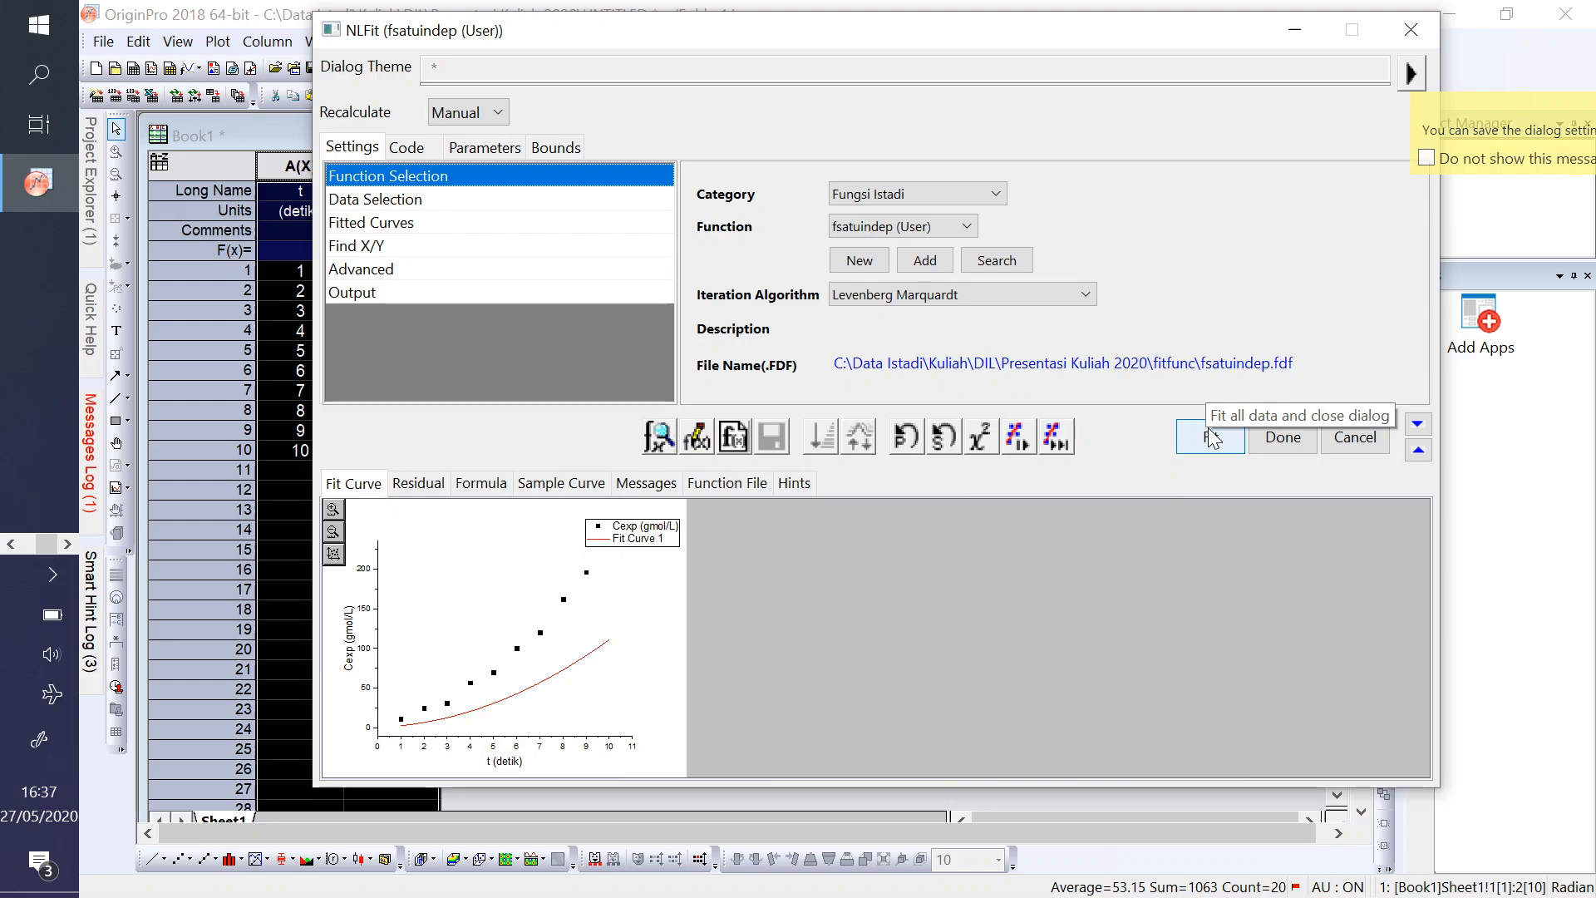
- Fit all the data with fsatuindep and switch to the report sheet
left_click(1211, 436)
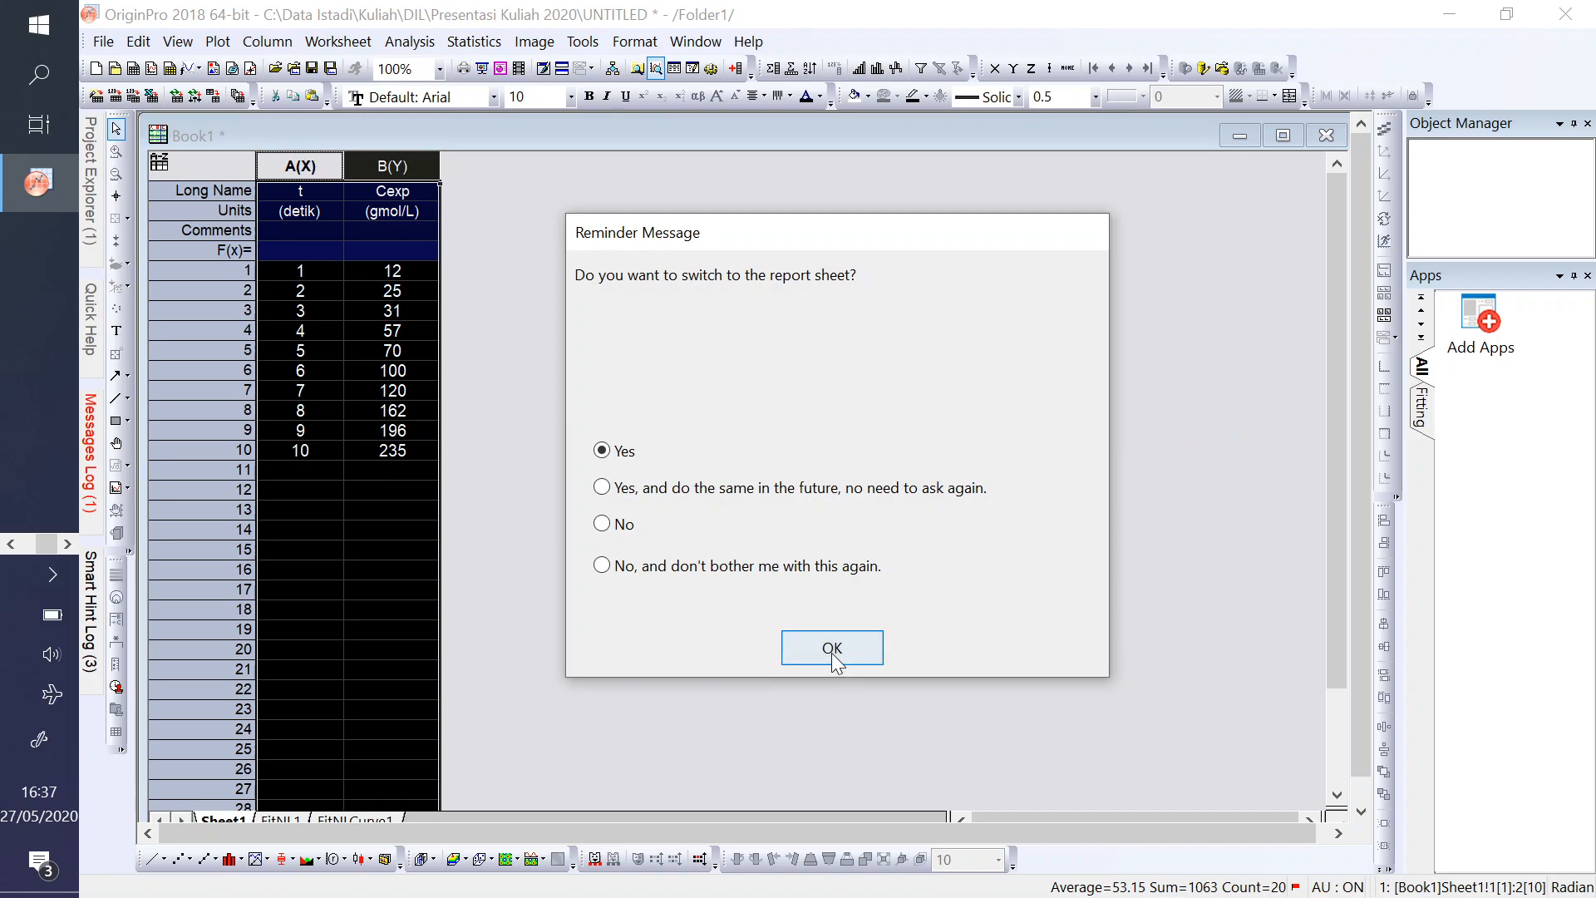
left_click(832, 654)
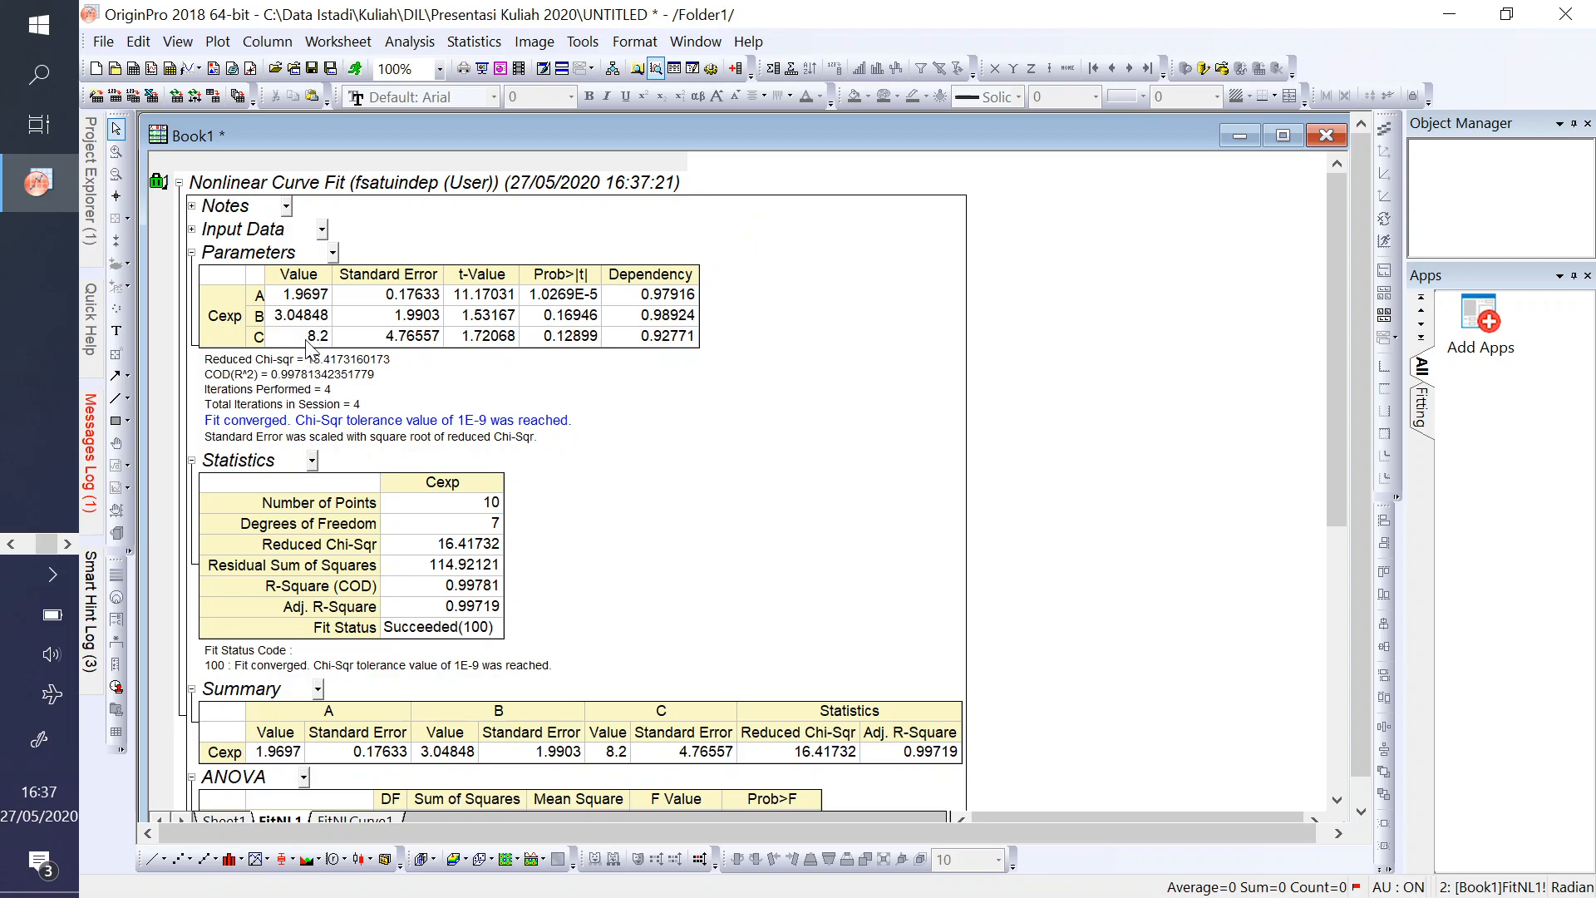
- Compare the fit report's parameters and R-Square with the trendline equation in Excel's curve fitting 1.xlsx beside it, and return to the full report
left_click(5, 547)
mouse_move(37, 367)
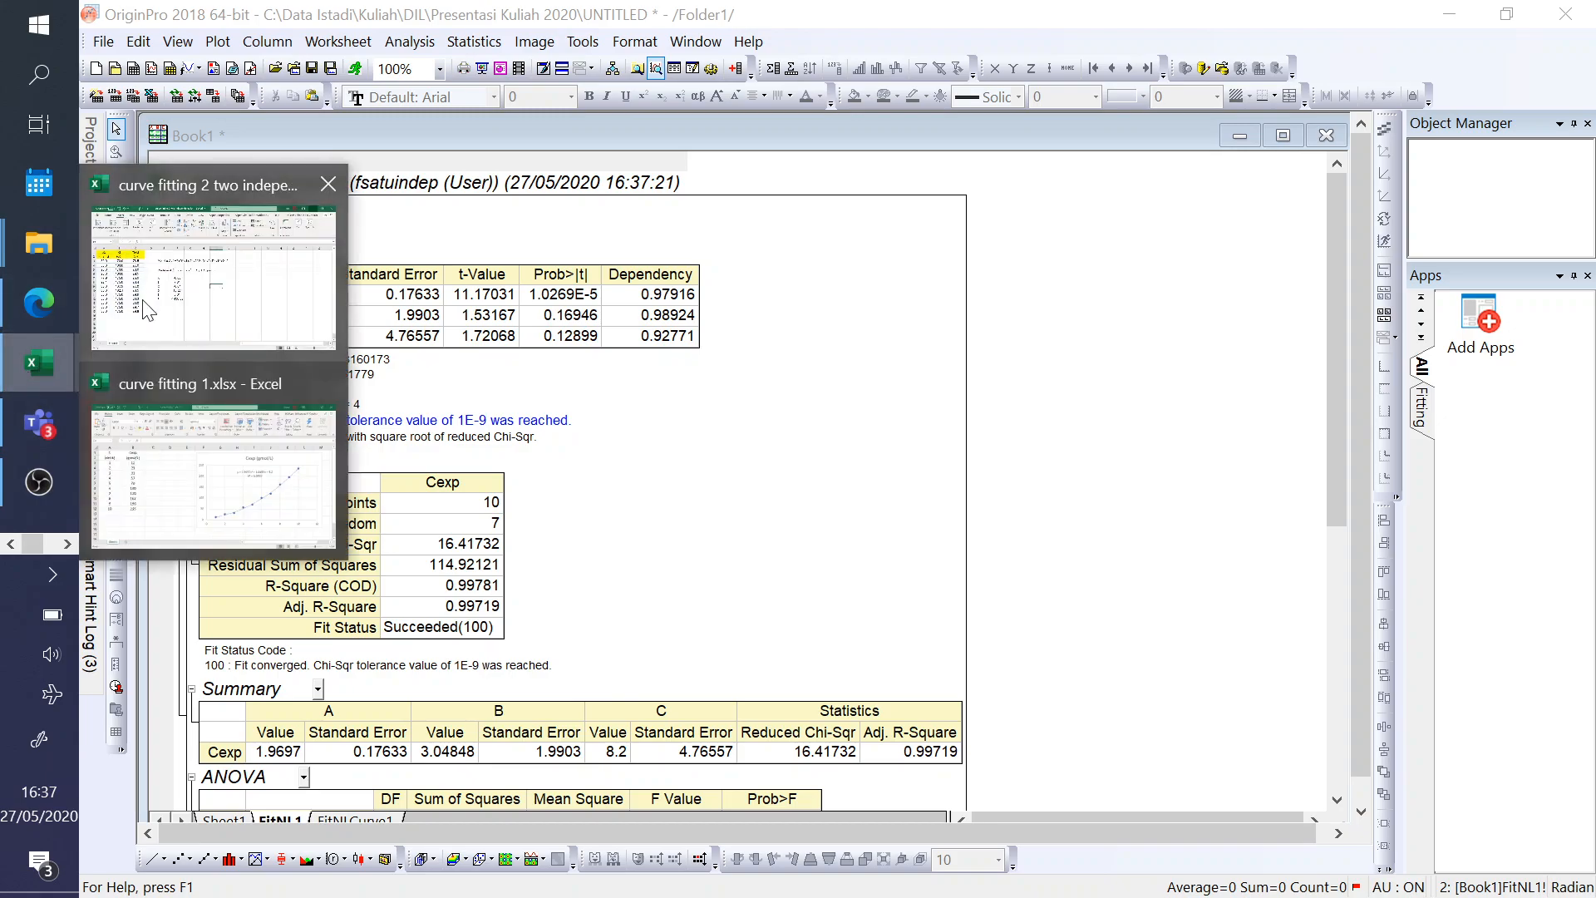
left_click(198, 453)
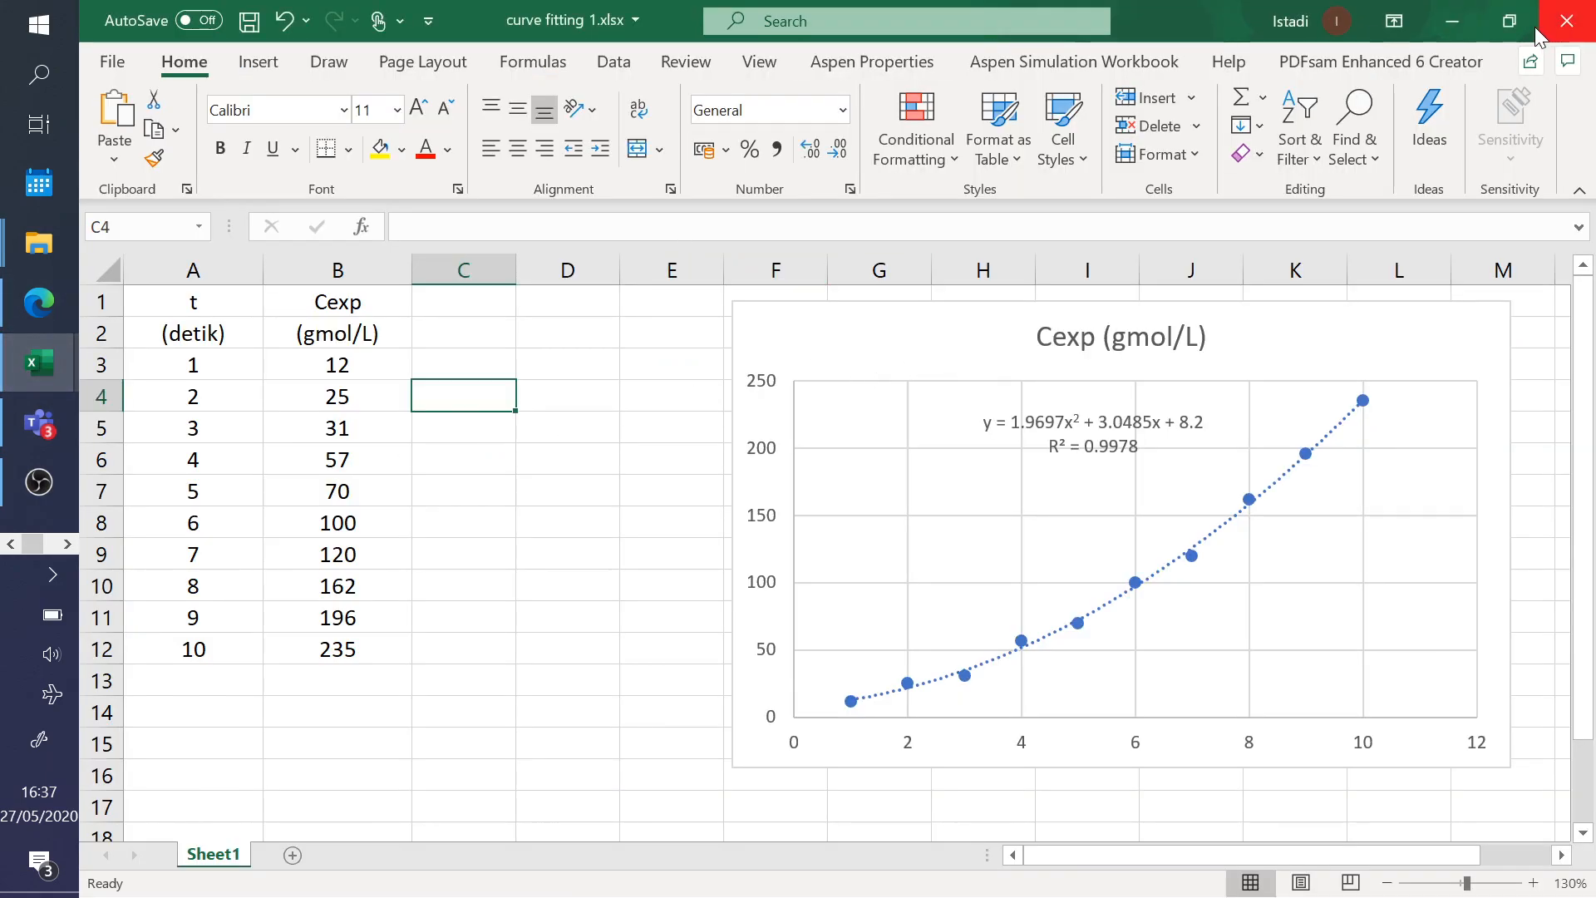
left_click(1509, 21)
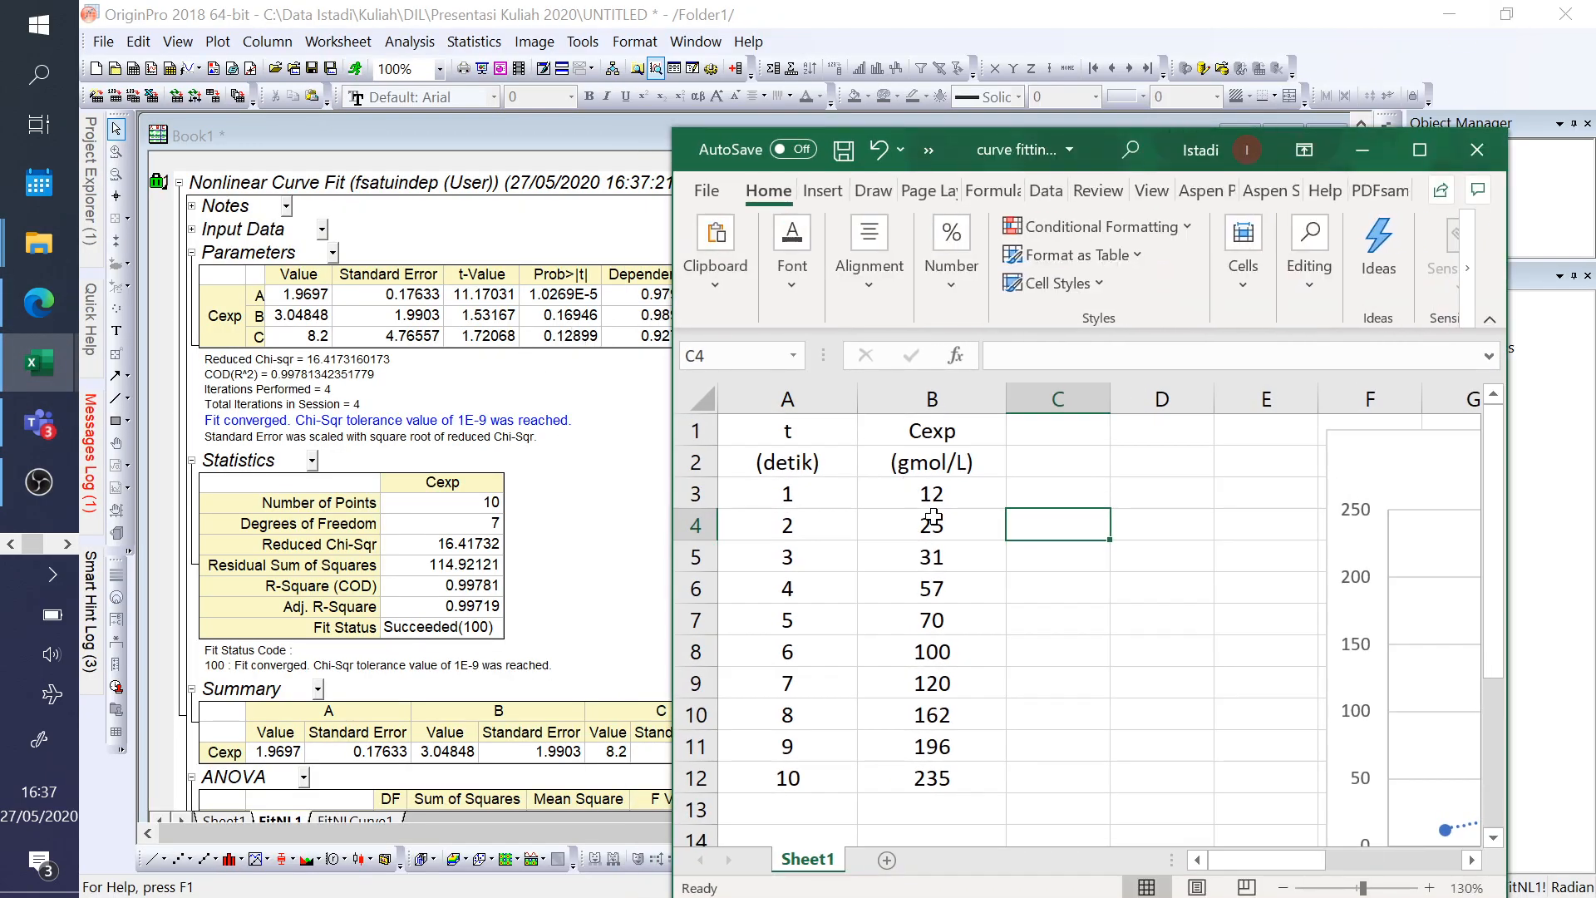
left_click_drag(1213, 861, 1297, 861)
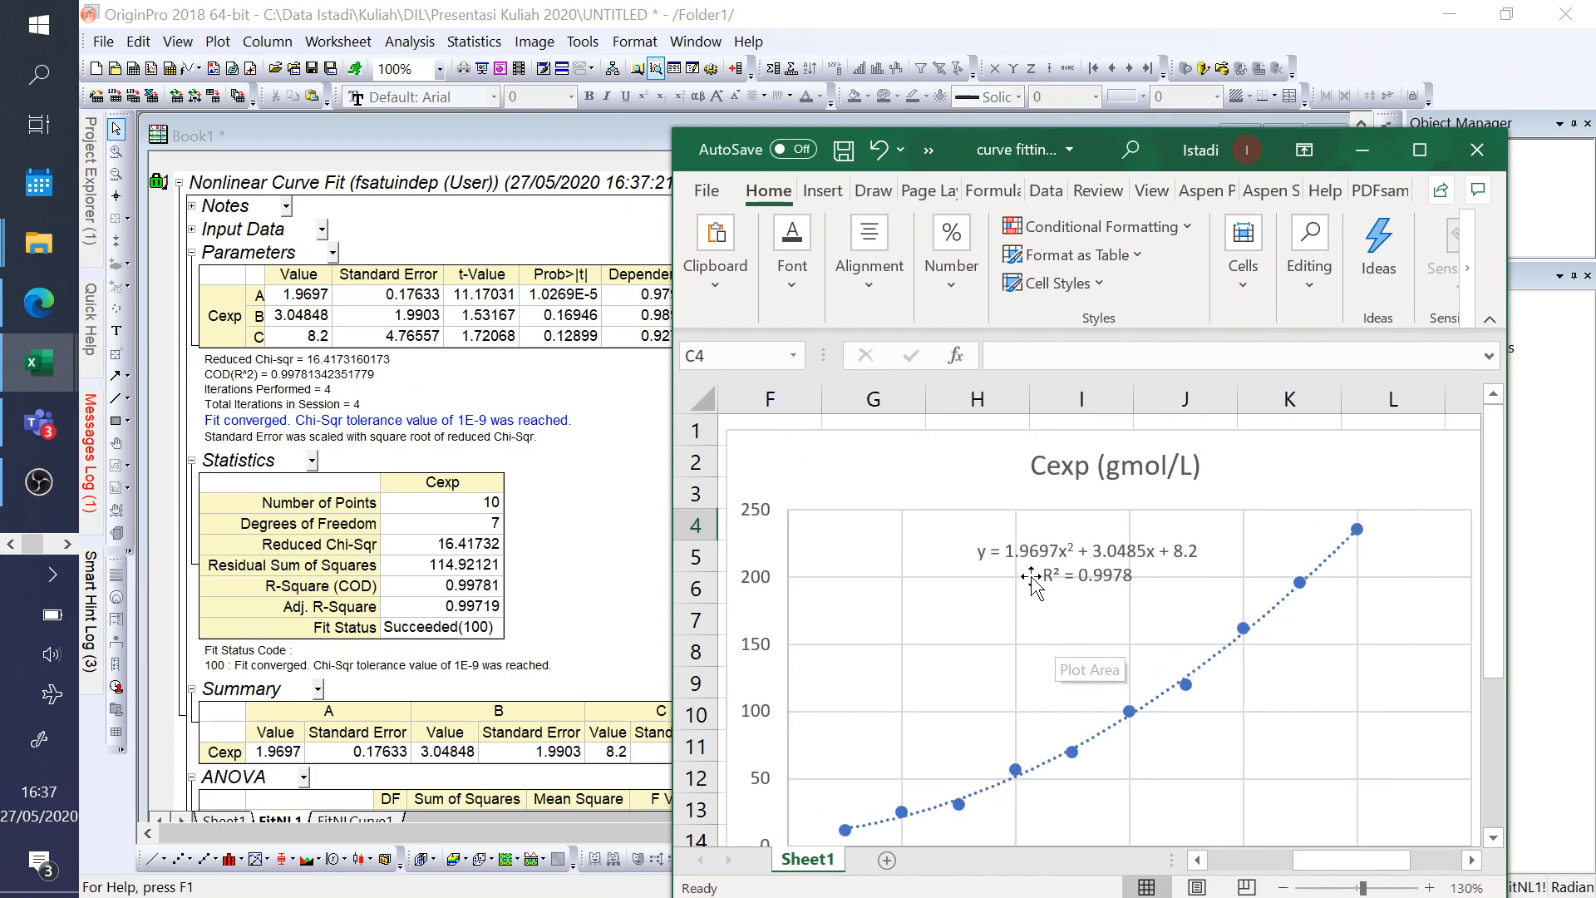
left_click_drag(969, 145, 923, 77)
scroll(1050, 407, "down", 1)
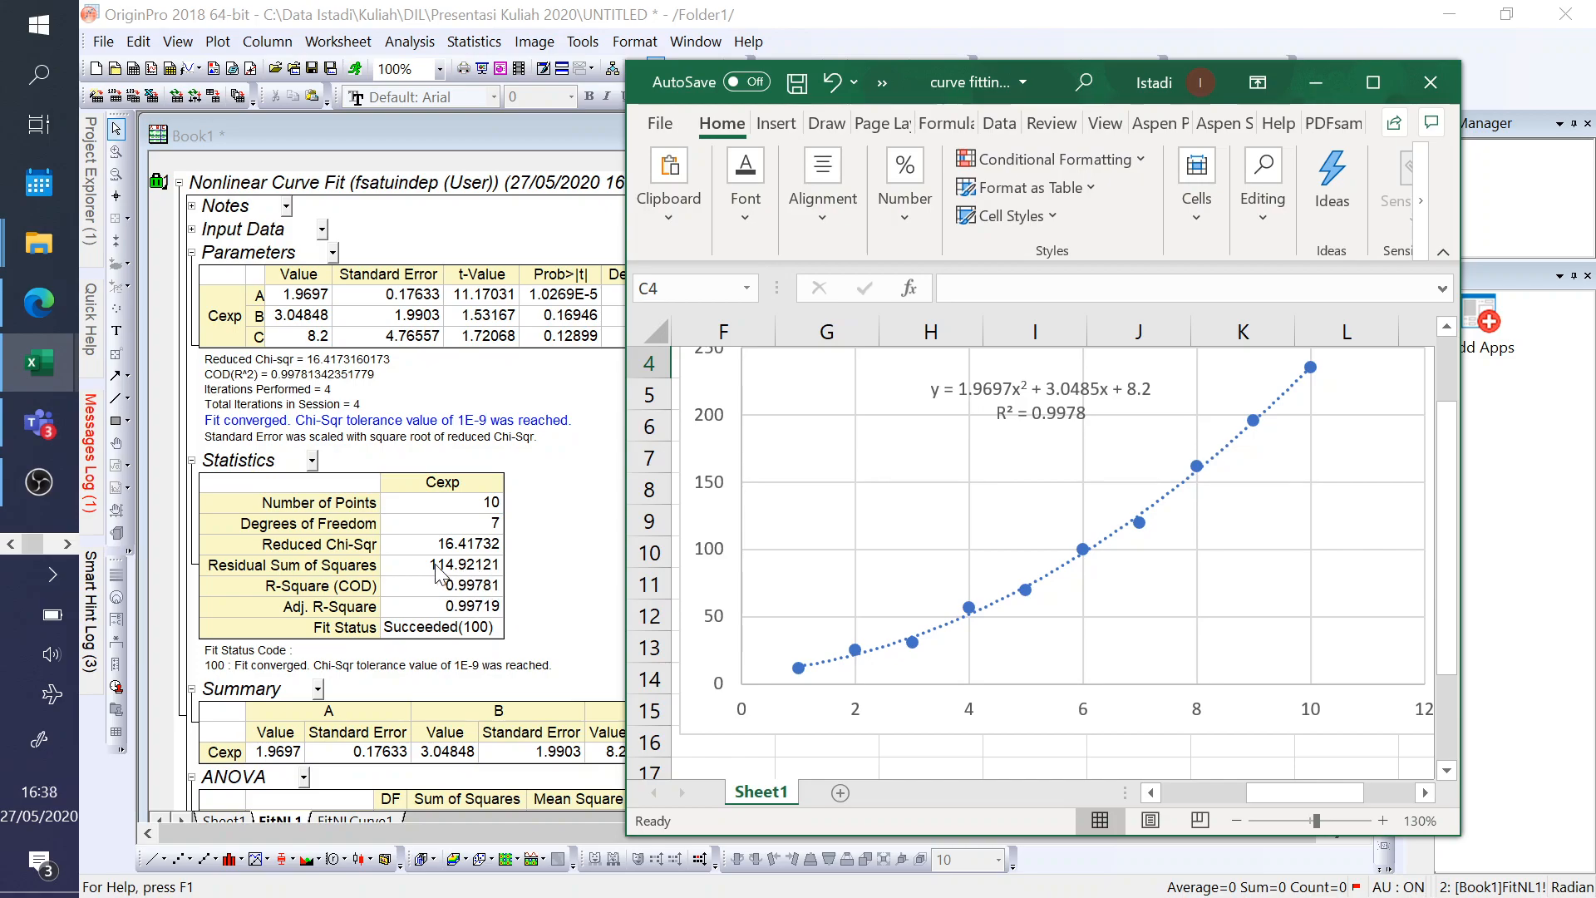
left_click(1320, 78)
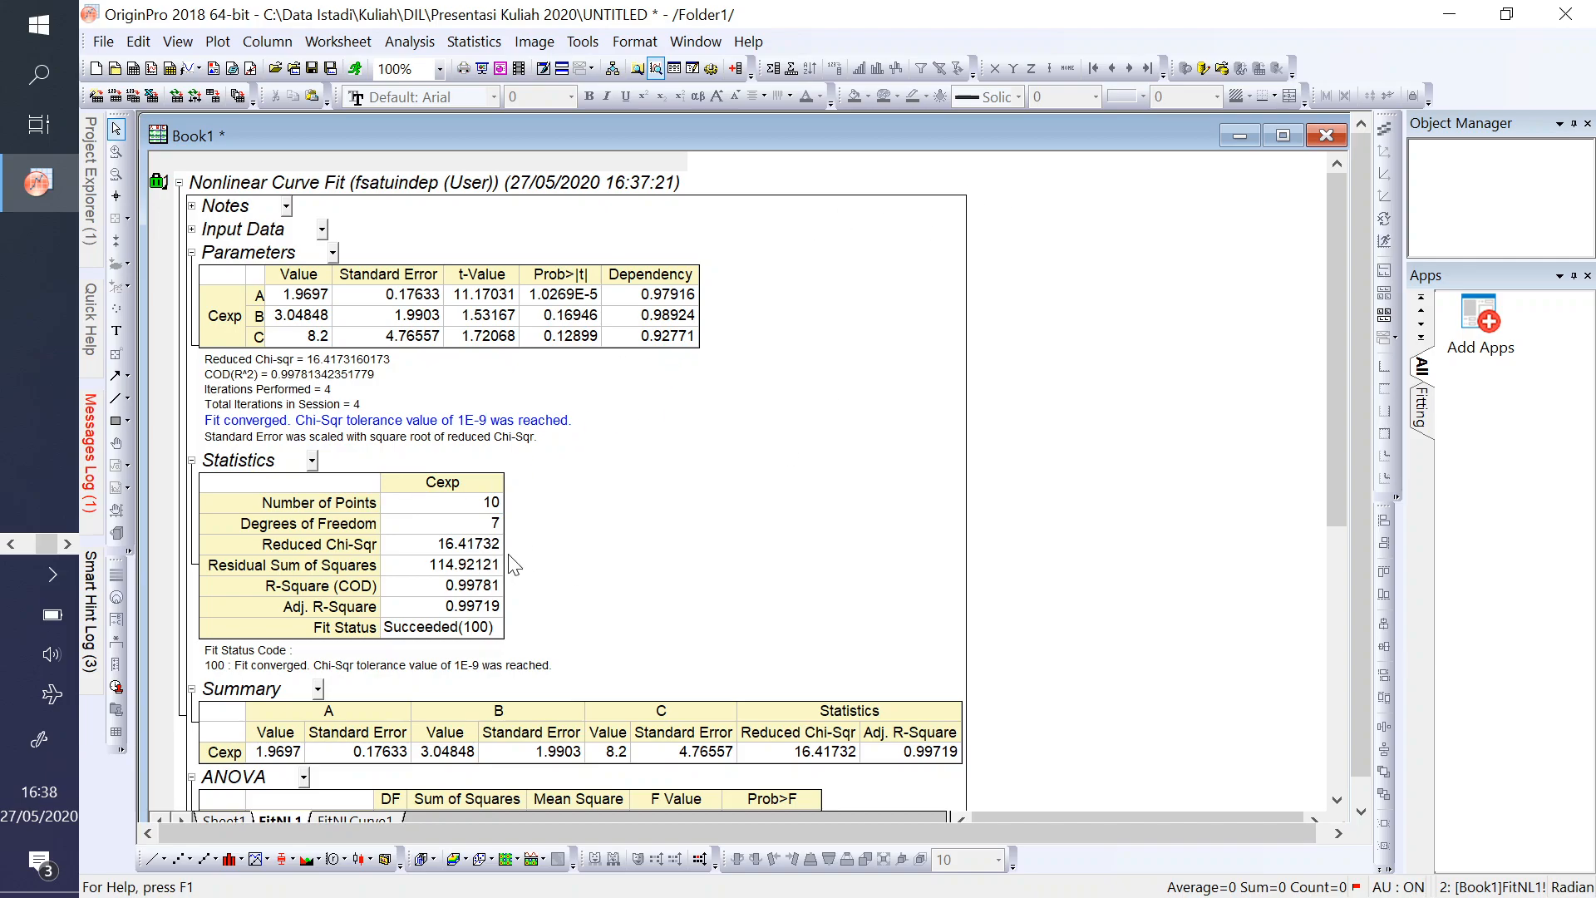
- Examine the residual sum of squares in the Statistics table and the regression F Value in the ANOVA table
left_click(440, 572)
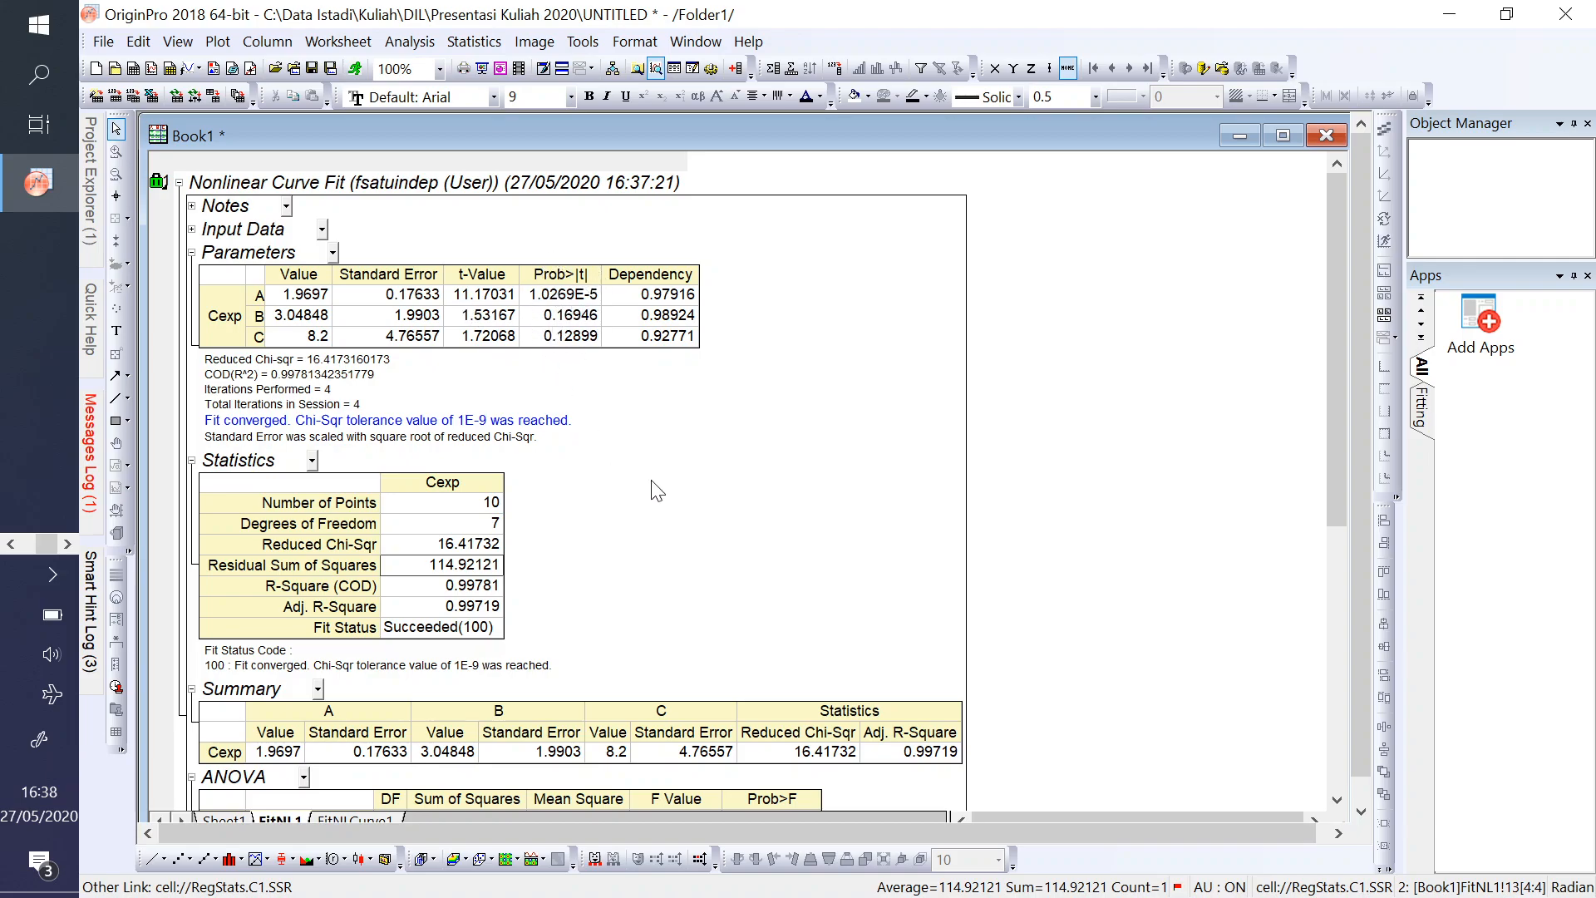
scroll(773, 599, "down", 3)
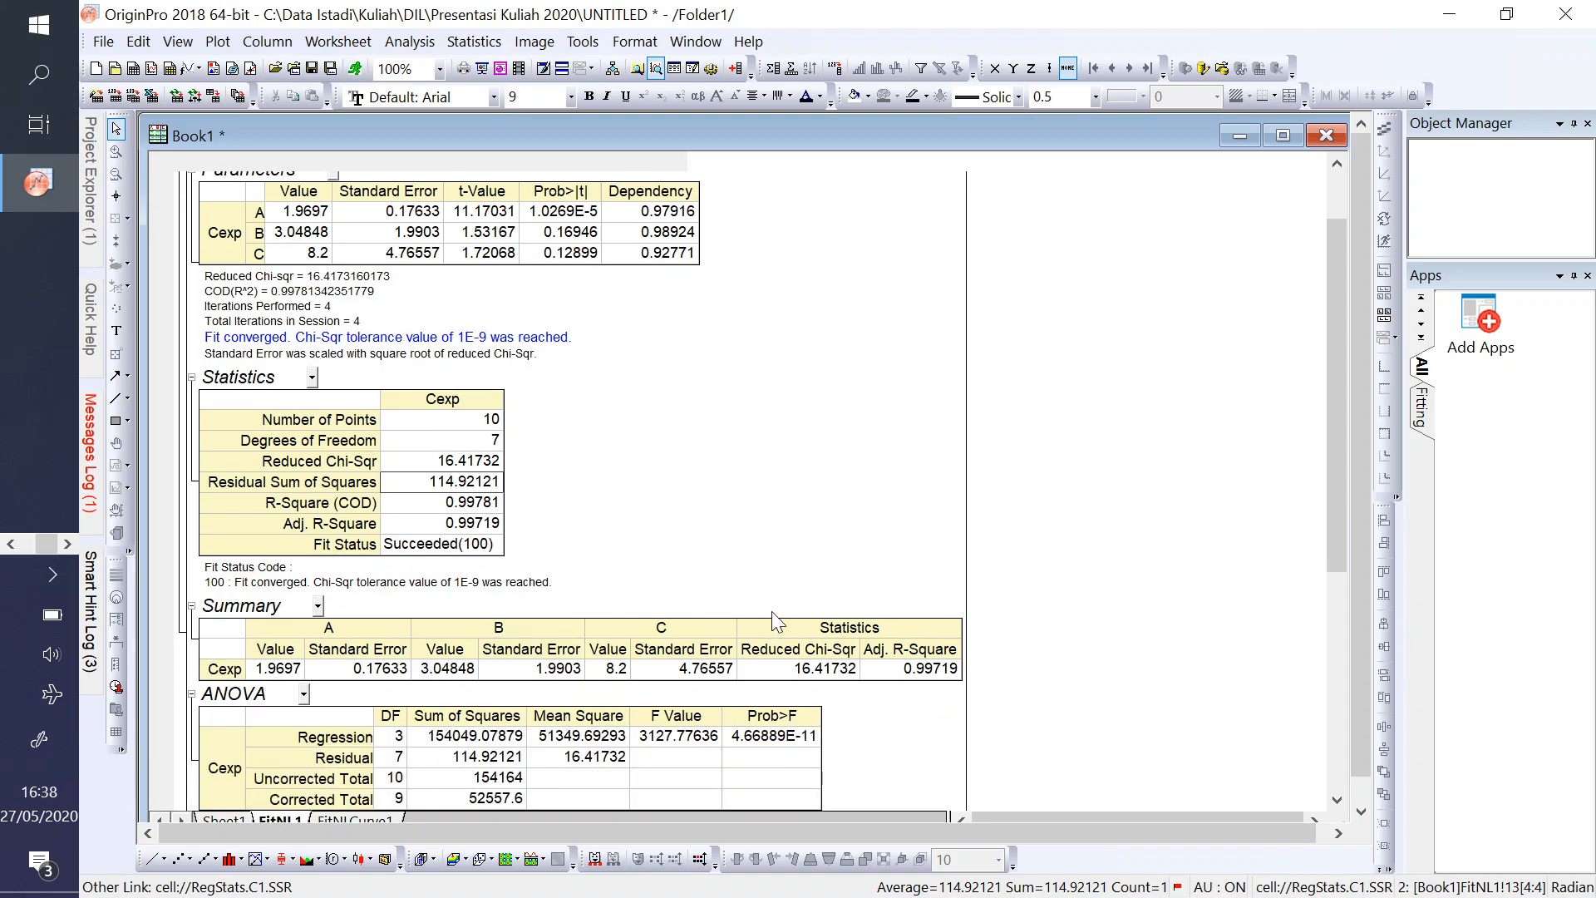
scroll(769, 596, "down", 4)
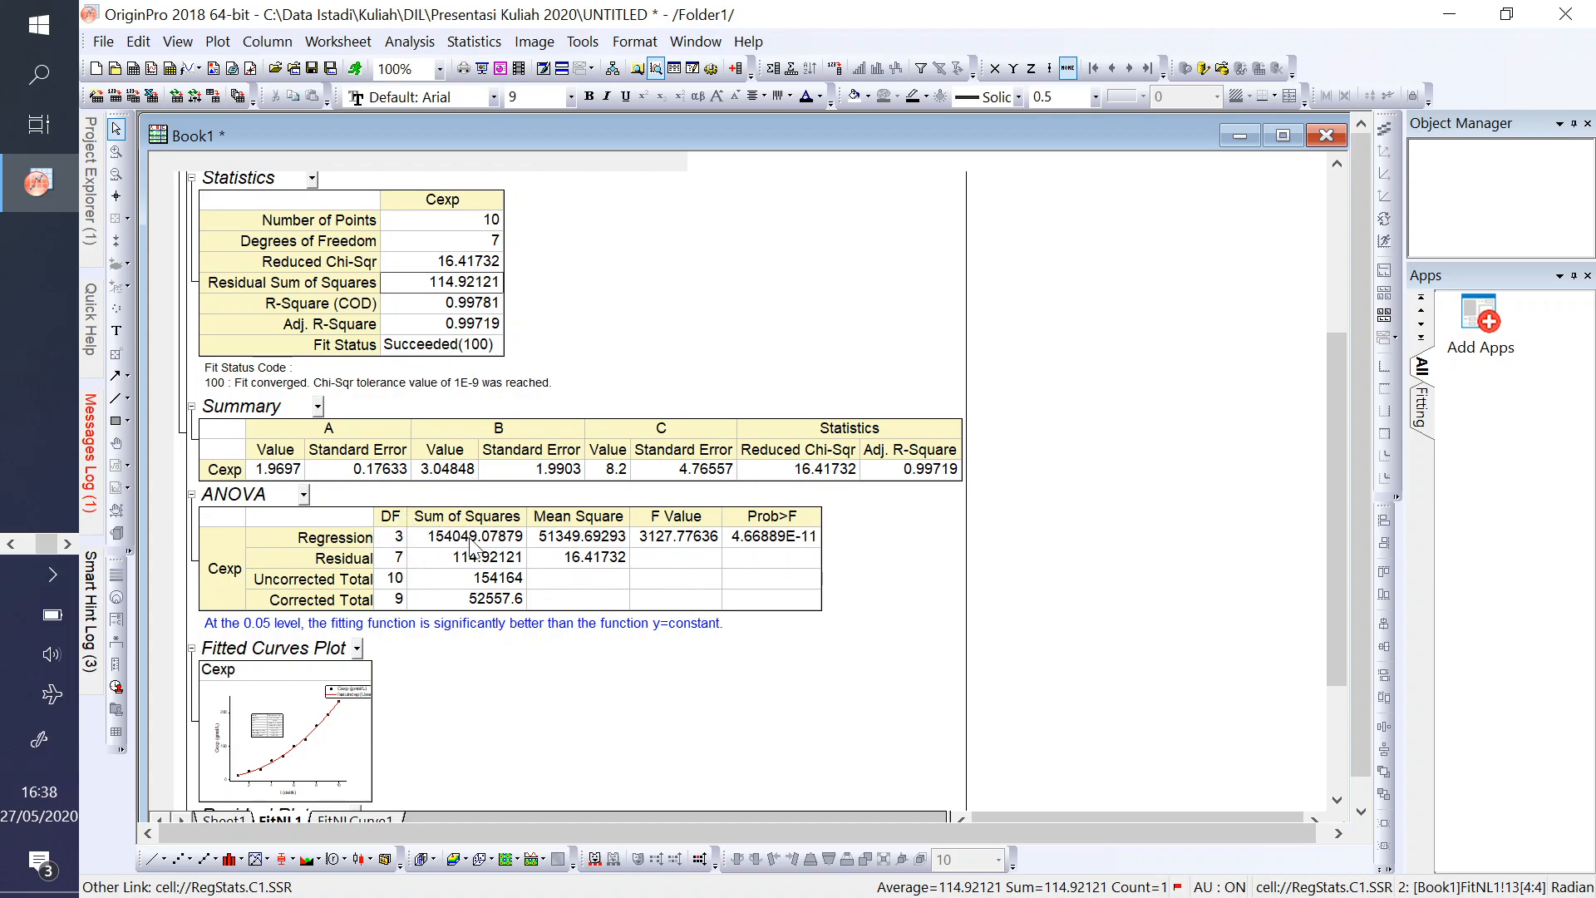
left_click(649, 542)
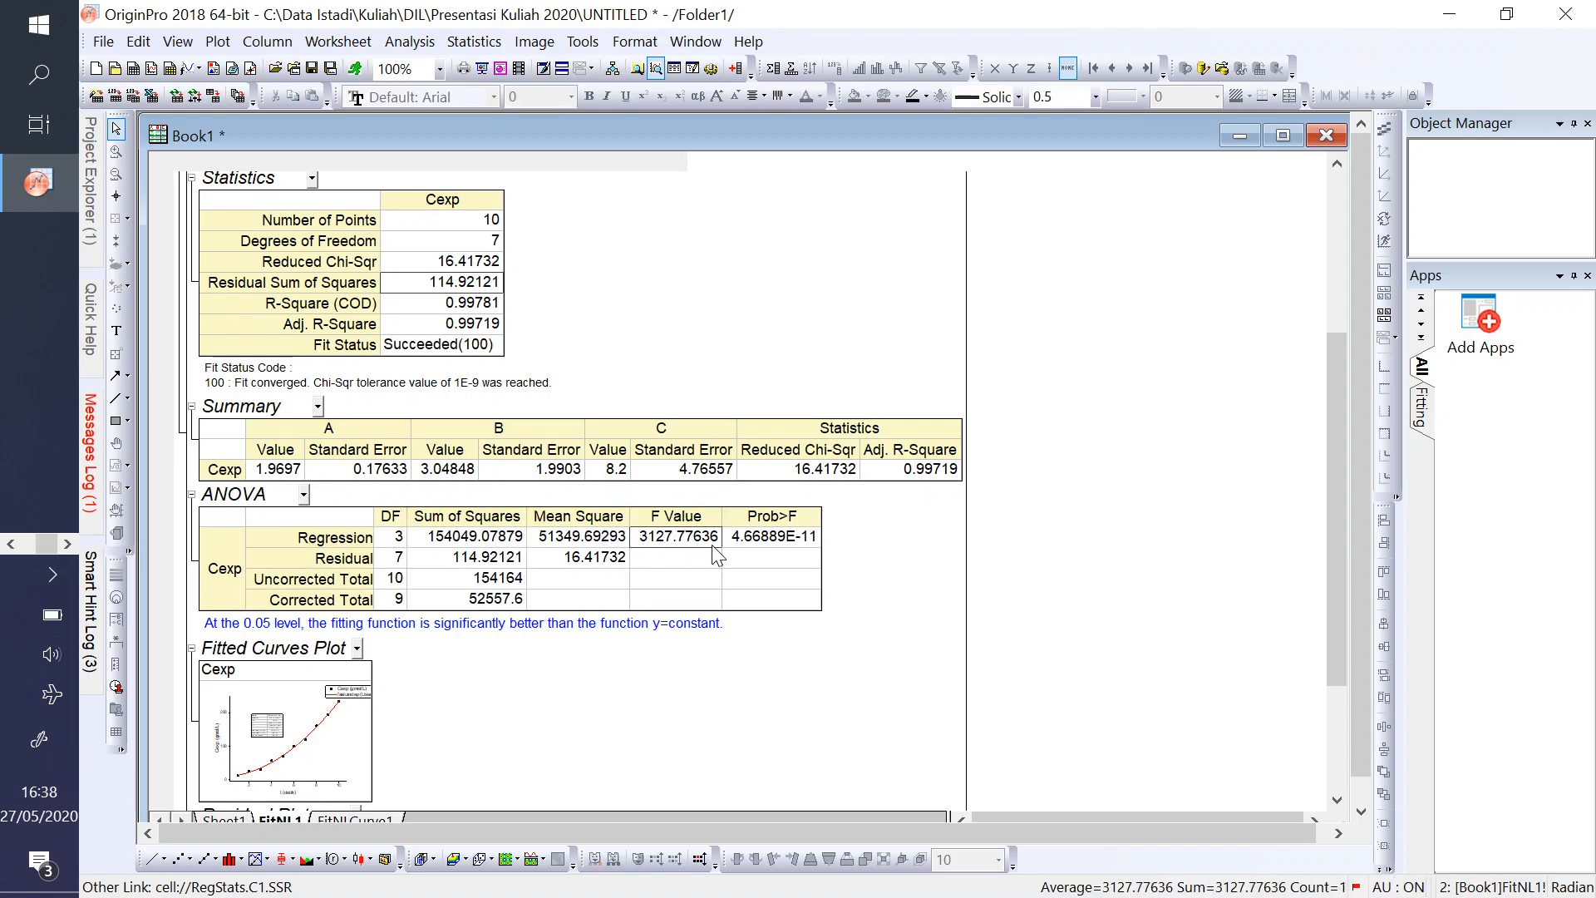
left_click(680, 542)
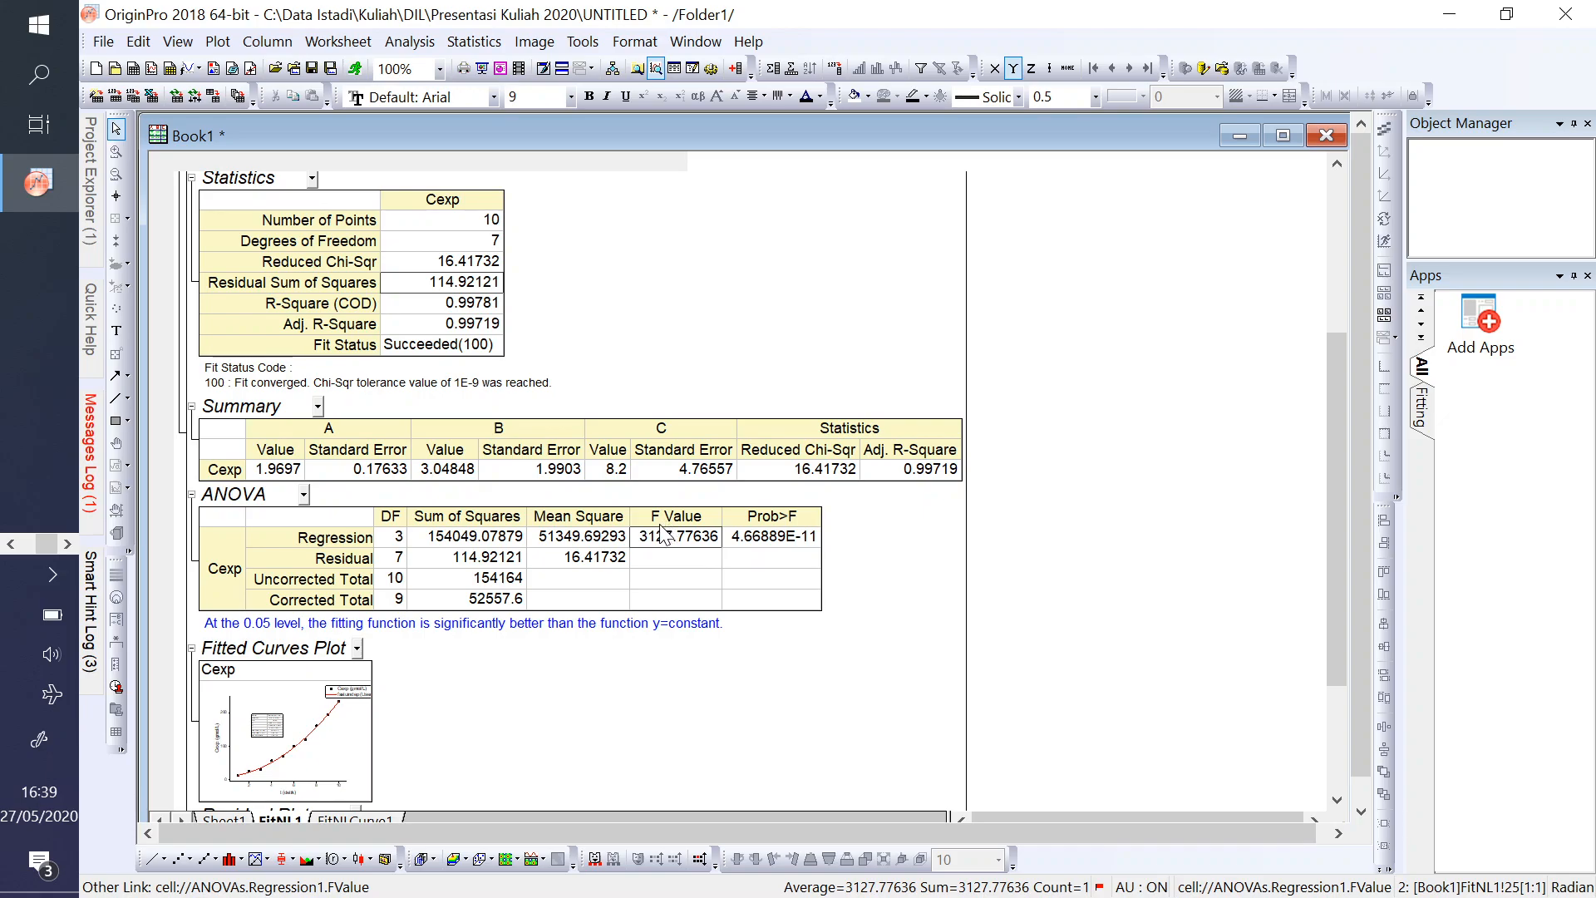
scroll(645, 573, "down", 1)
scroll(645, 573, "down", 1)
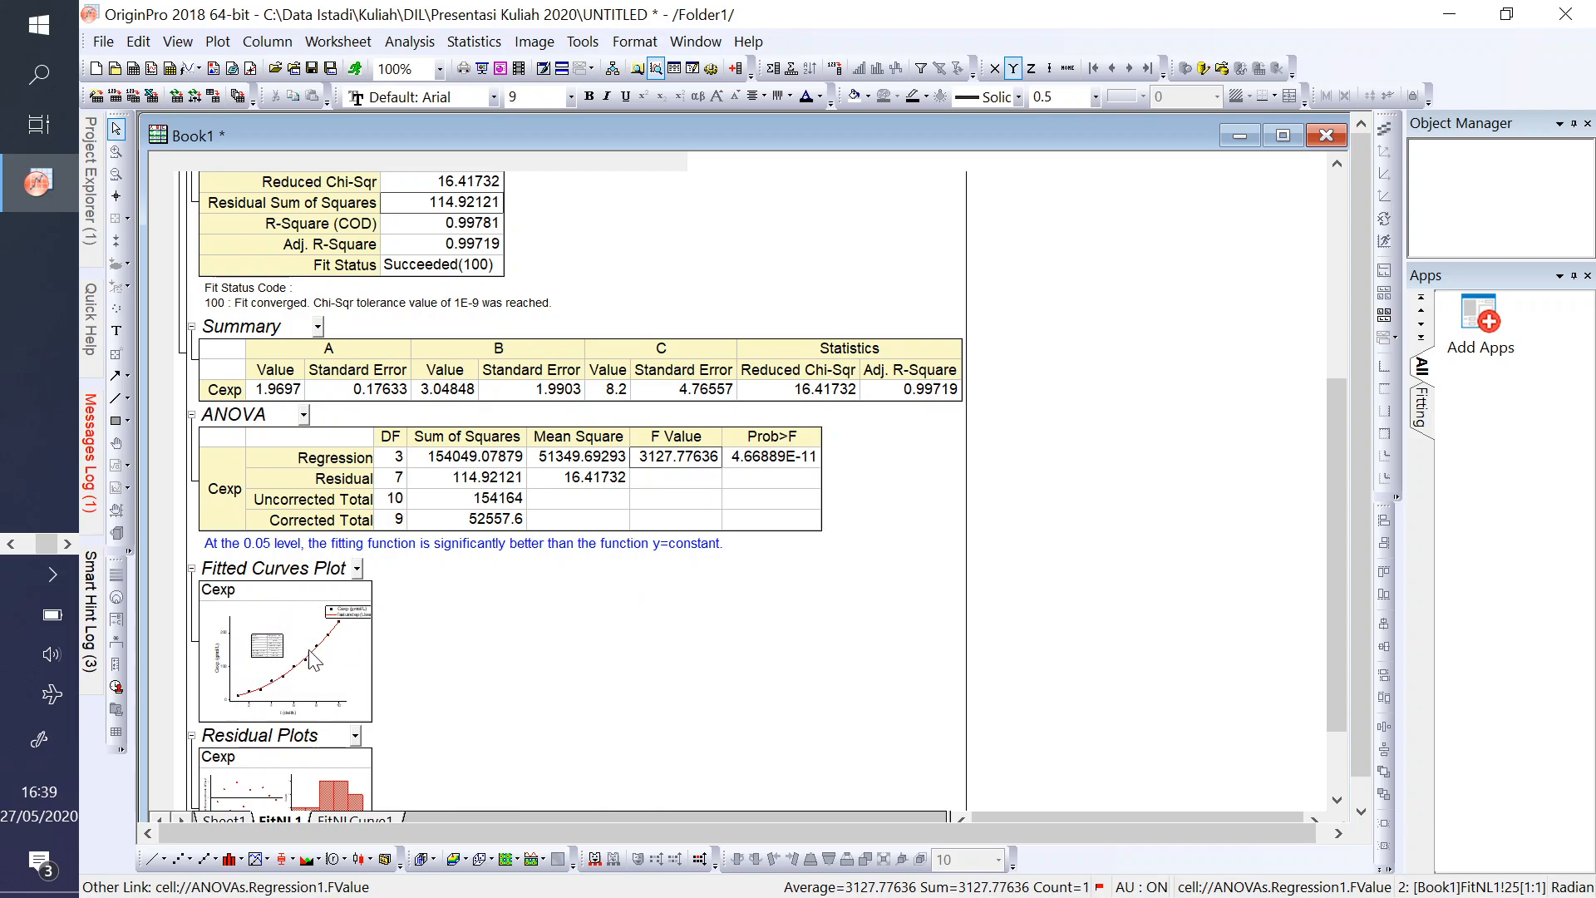
- Open the Cexp graph under Fitted Curves Plot in its own window and enlarge that window
scroll(337, 648, "down", 1)
left_click(351, 512)
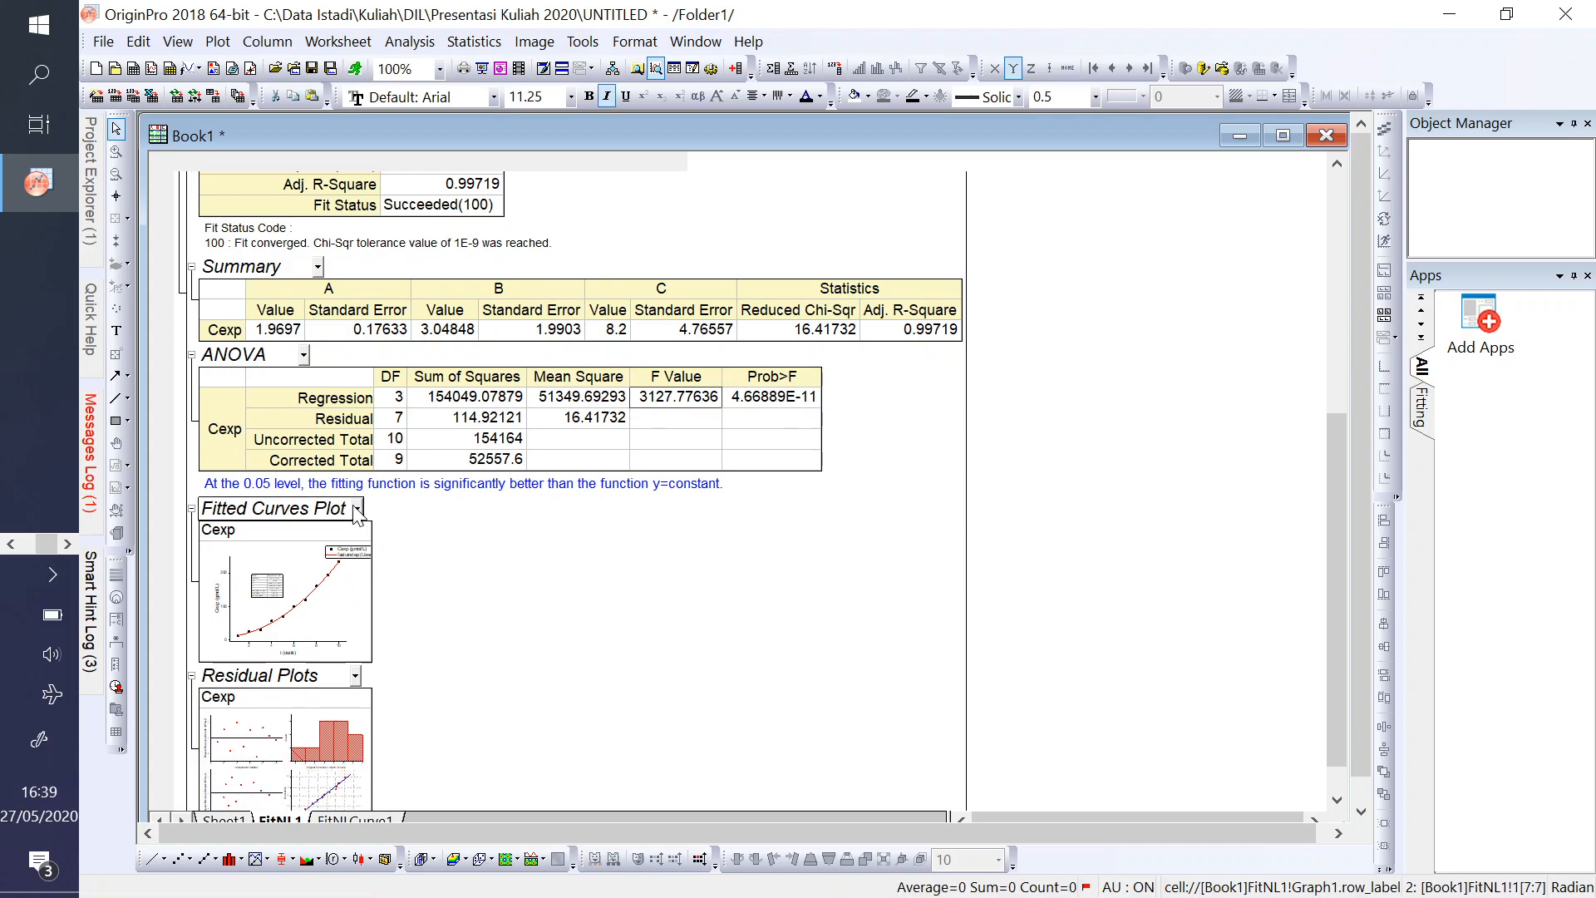
left_click(283, 619)
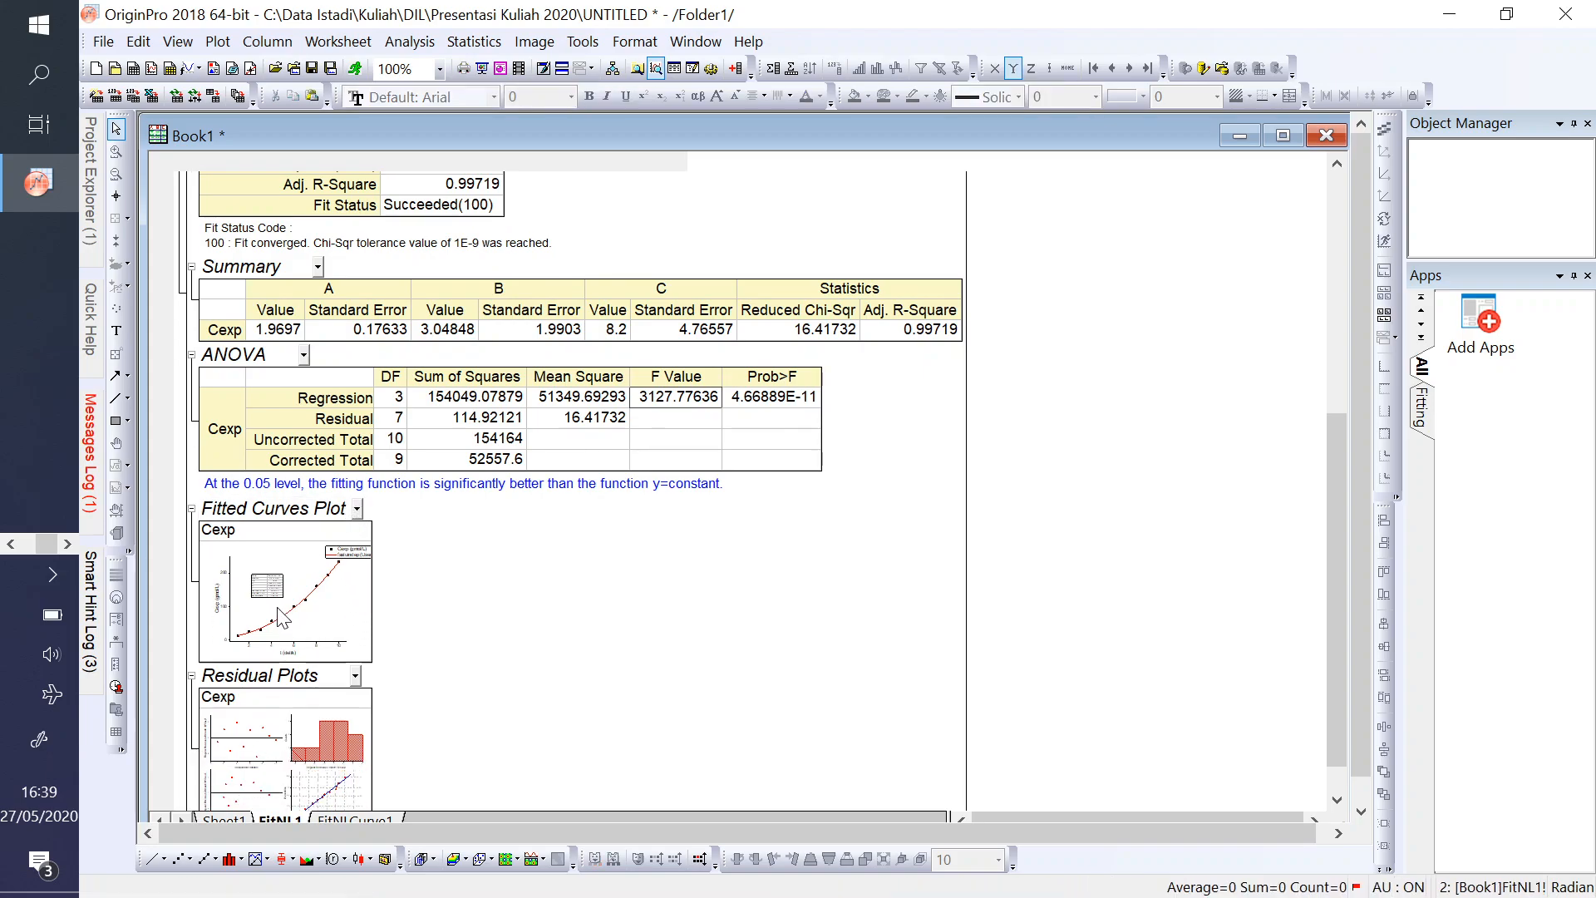
double_click(283, 620)
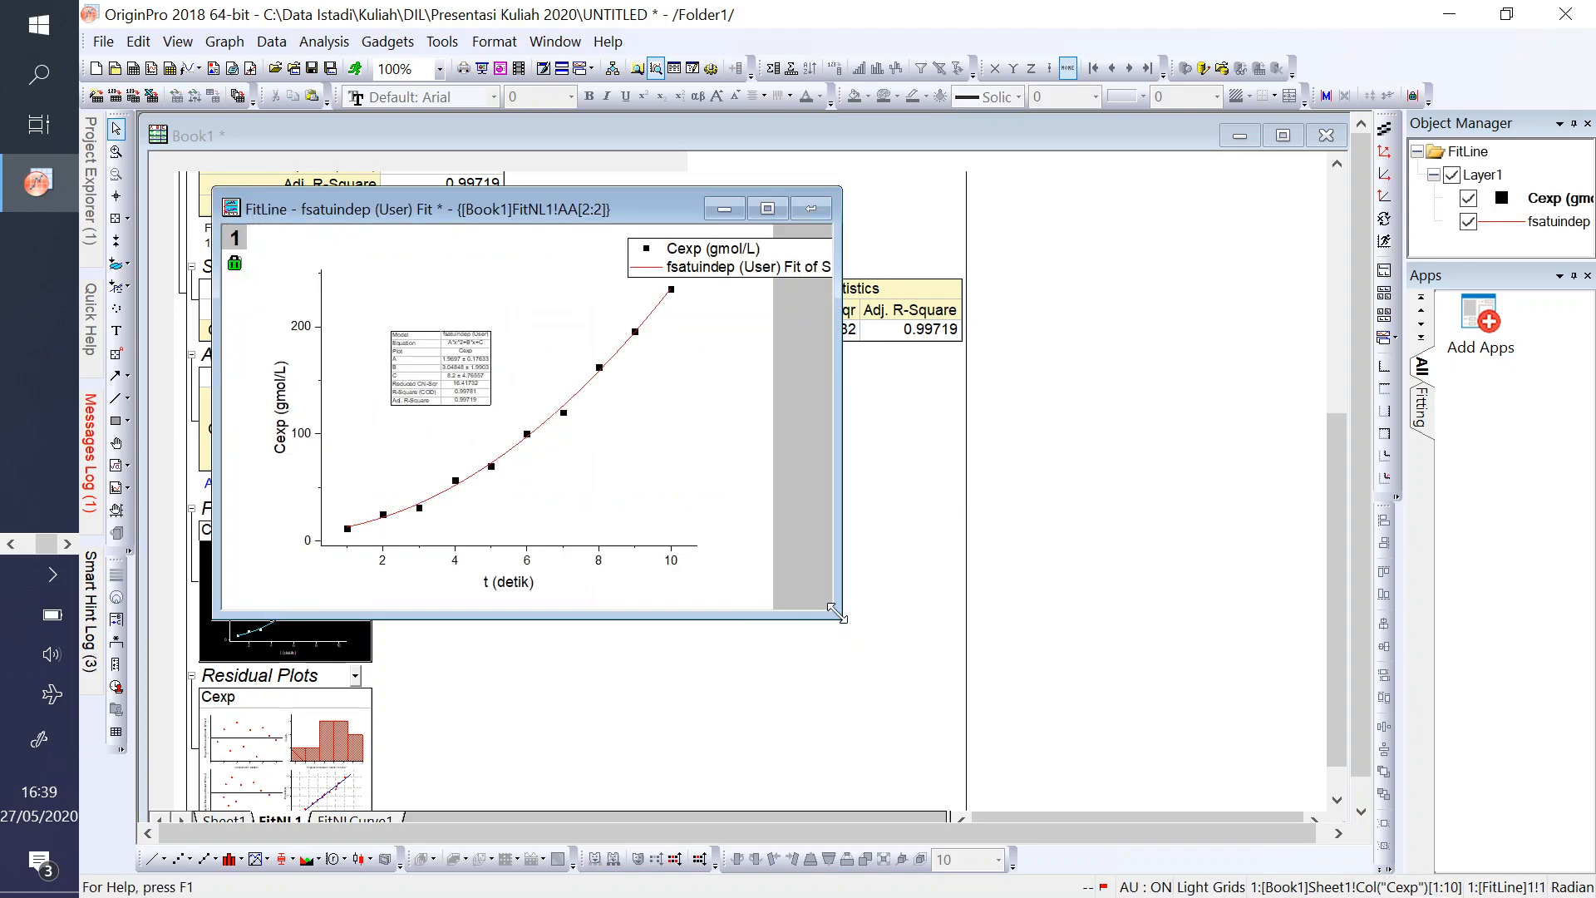
left_click_drag(840, 618, 1259, 823)
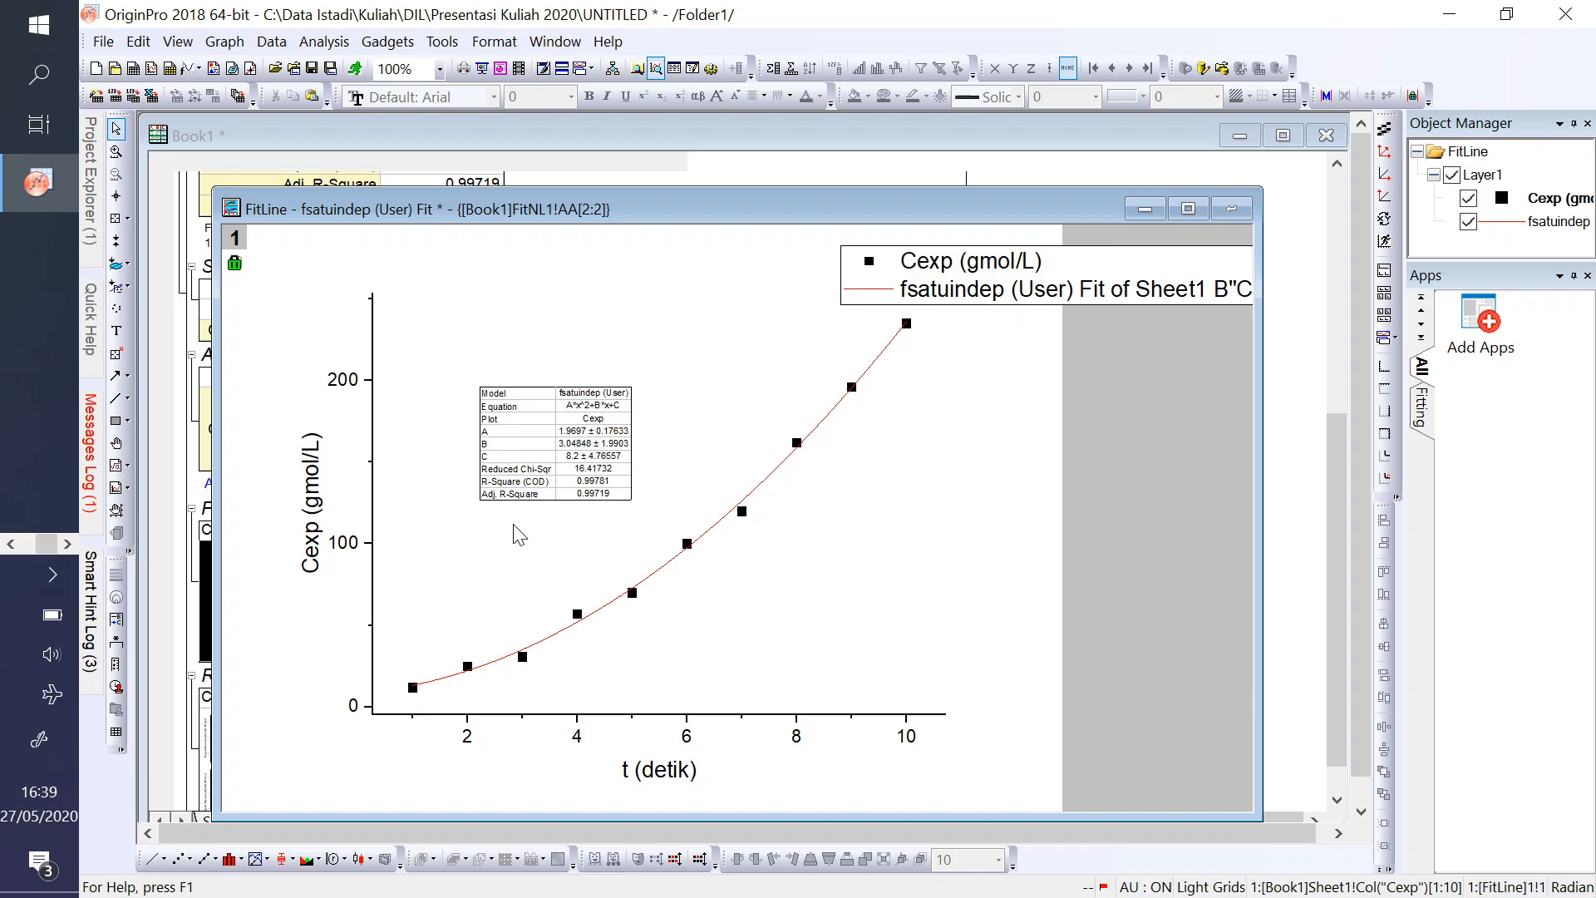
- Move the graph's legend above the middle of the plot so its text fits on the page, and return to the fit report
left_click_drag(1072, 265, 662, 255)
left_click(1010, 396)
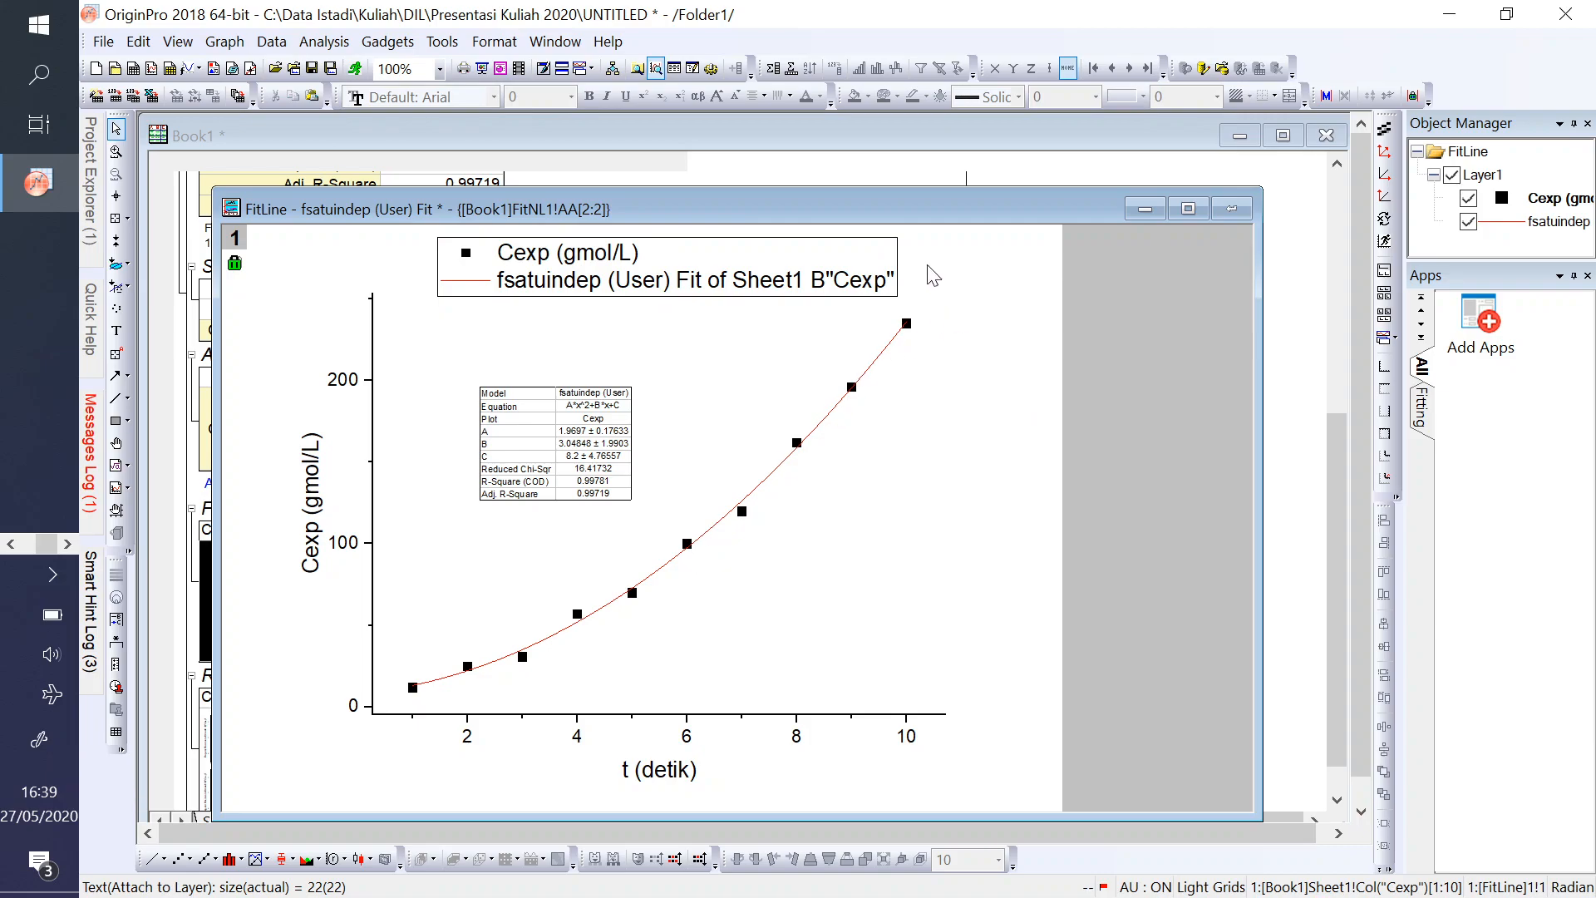
left_click(166, 638)
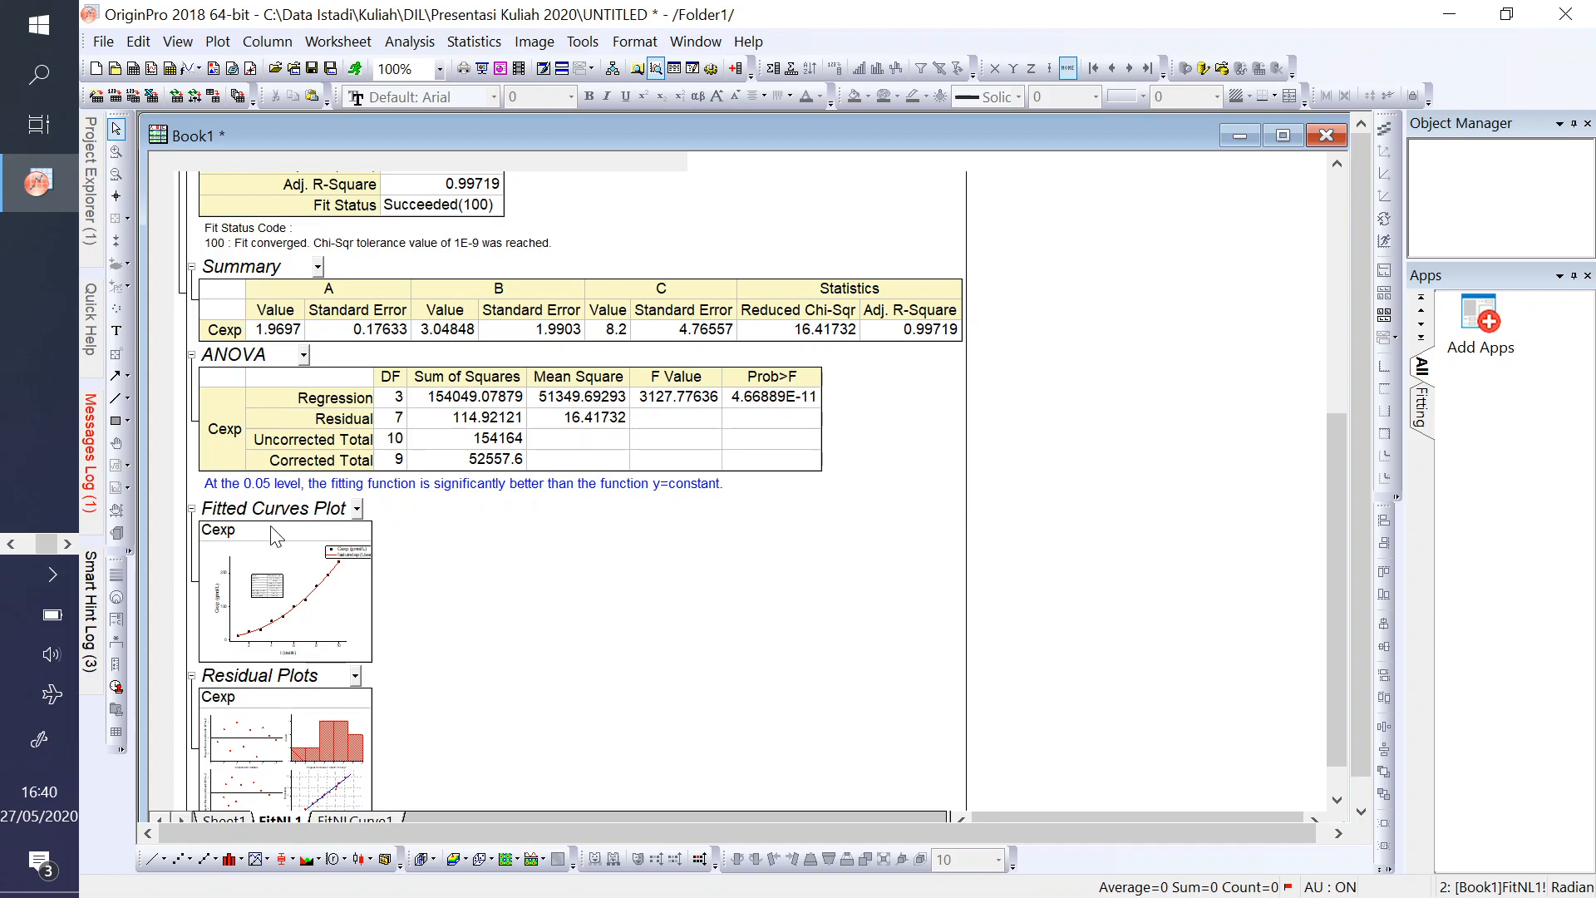
scroll(413, 398, "up", 8)
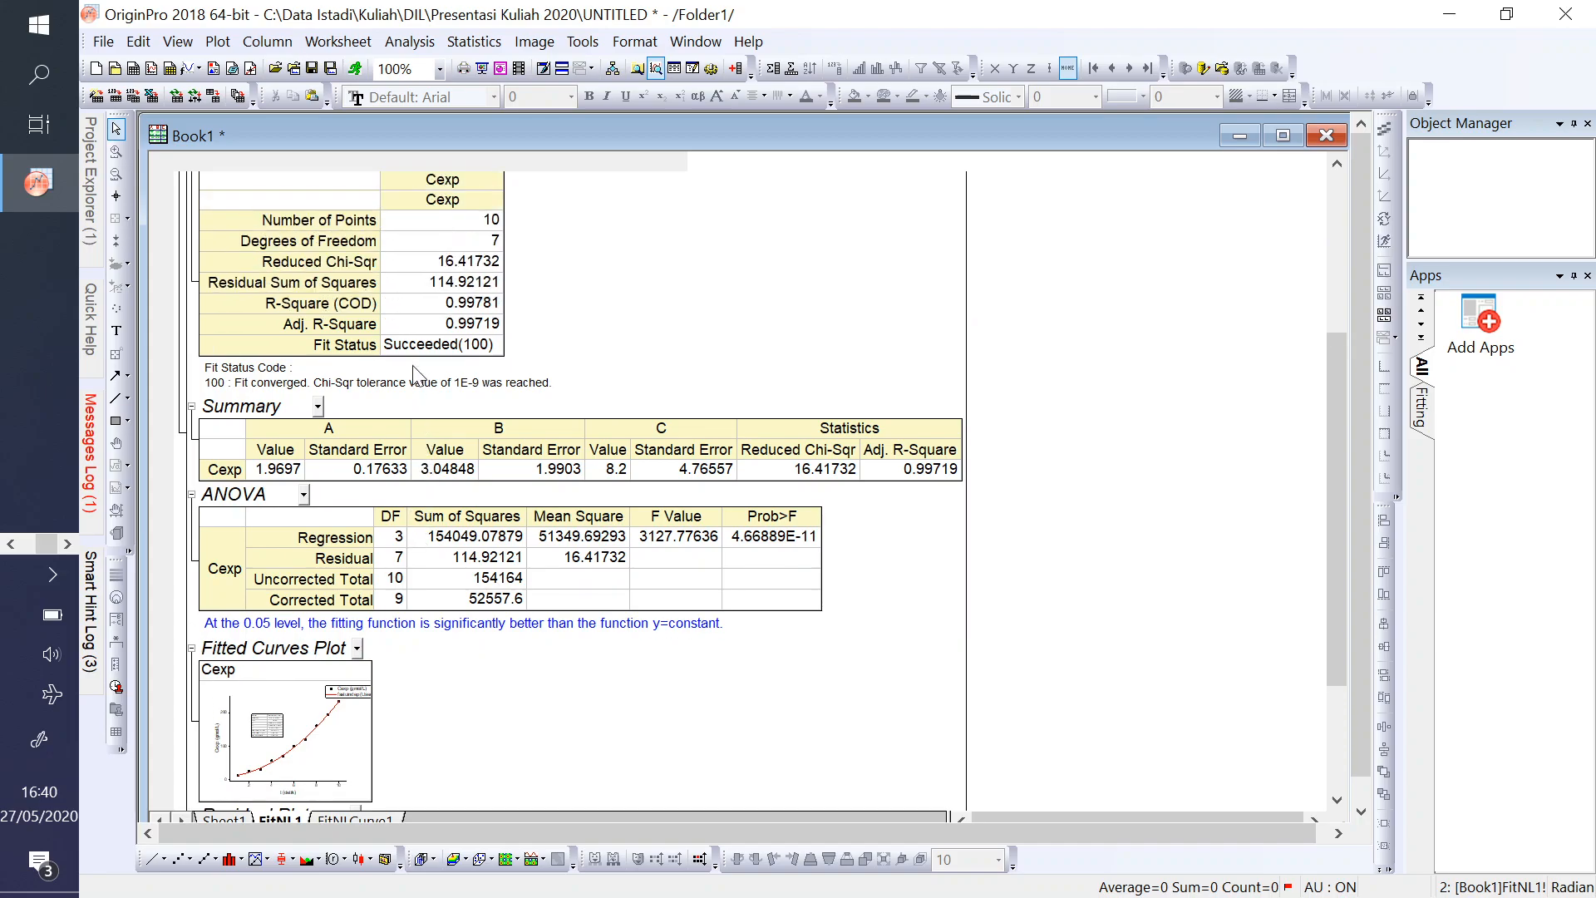
- Examine the fit report from the Parameters table down through Statistics, Summary and ANOVA, ending back at the report's top
scroll(413, 373, "up", 7)
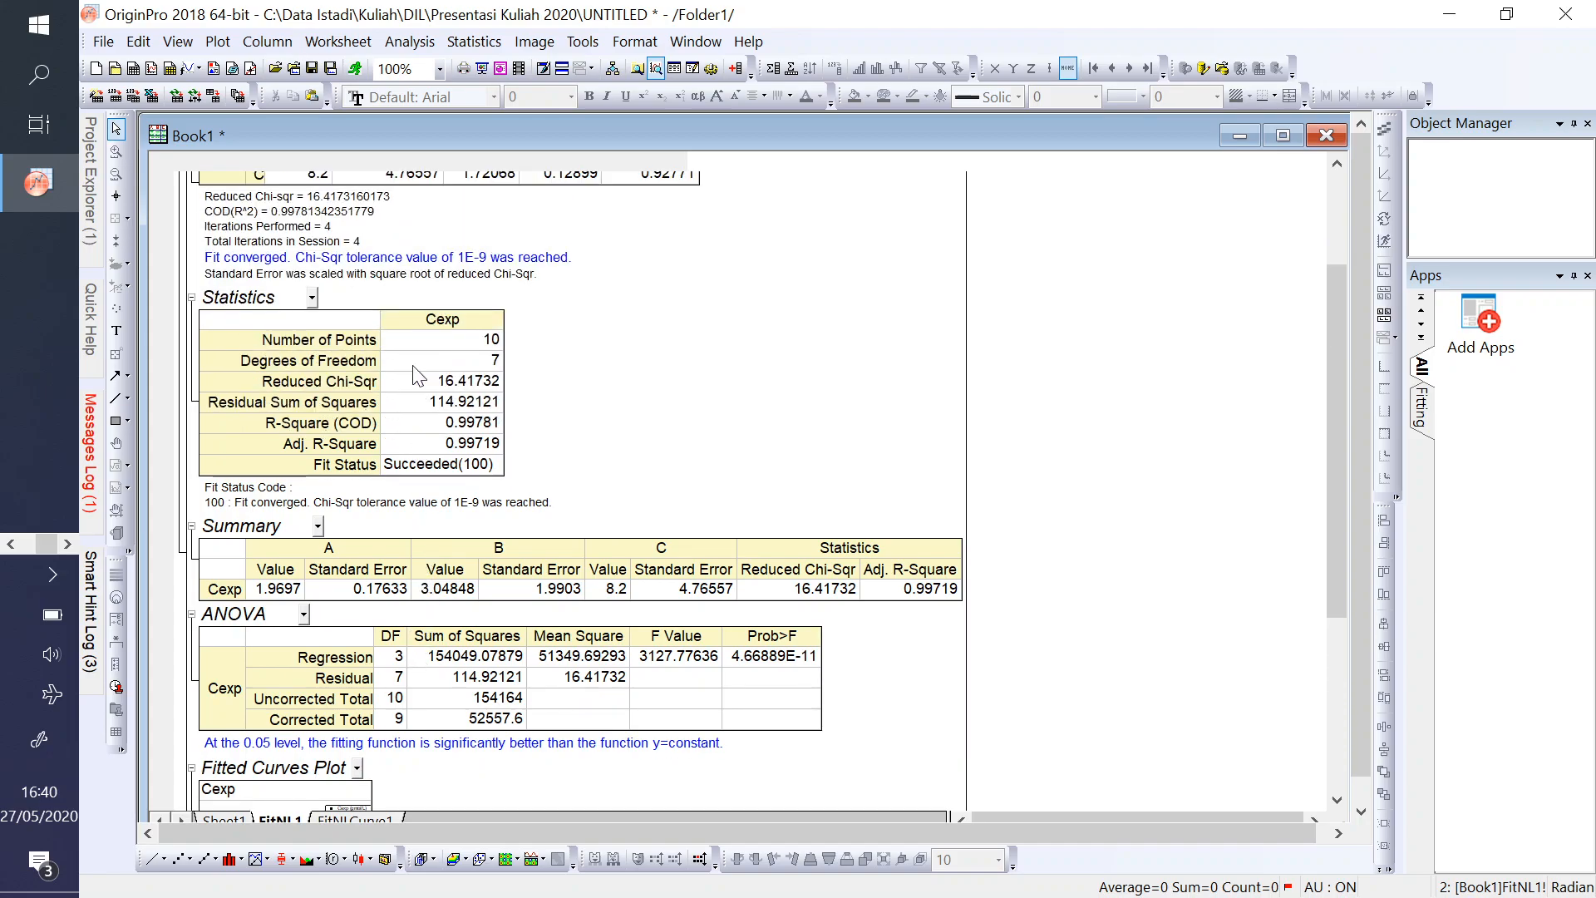
left_click(1334, 191)
mouse_move(1324, 266)
left_mouse_down()
mouse_move(1323, 405)
mouse_move(1327, 265)
left_mouse_up()
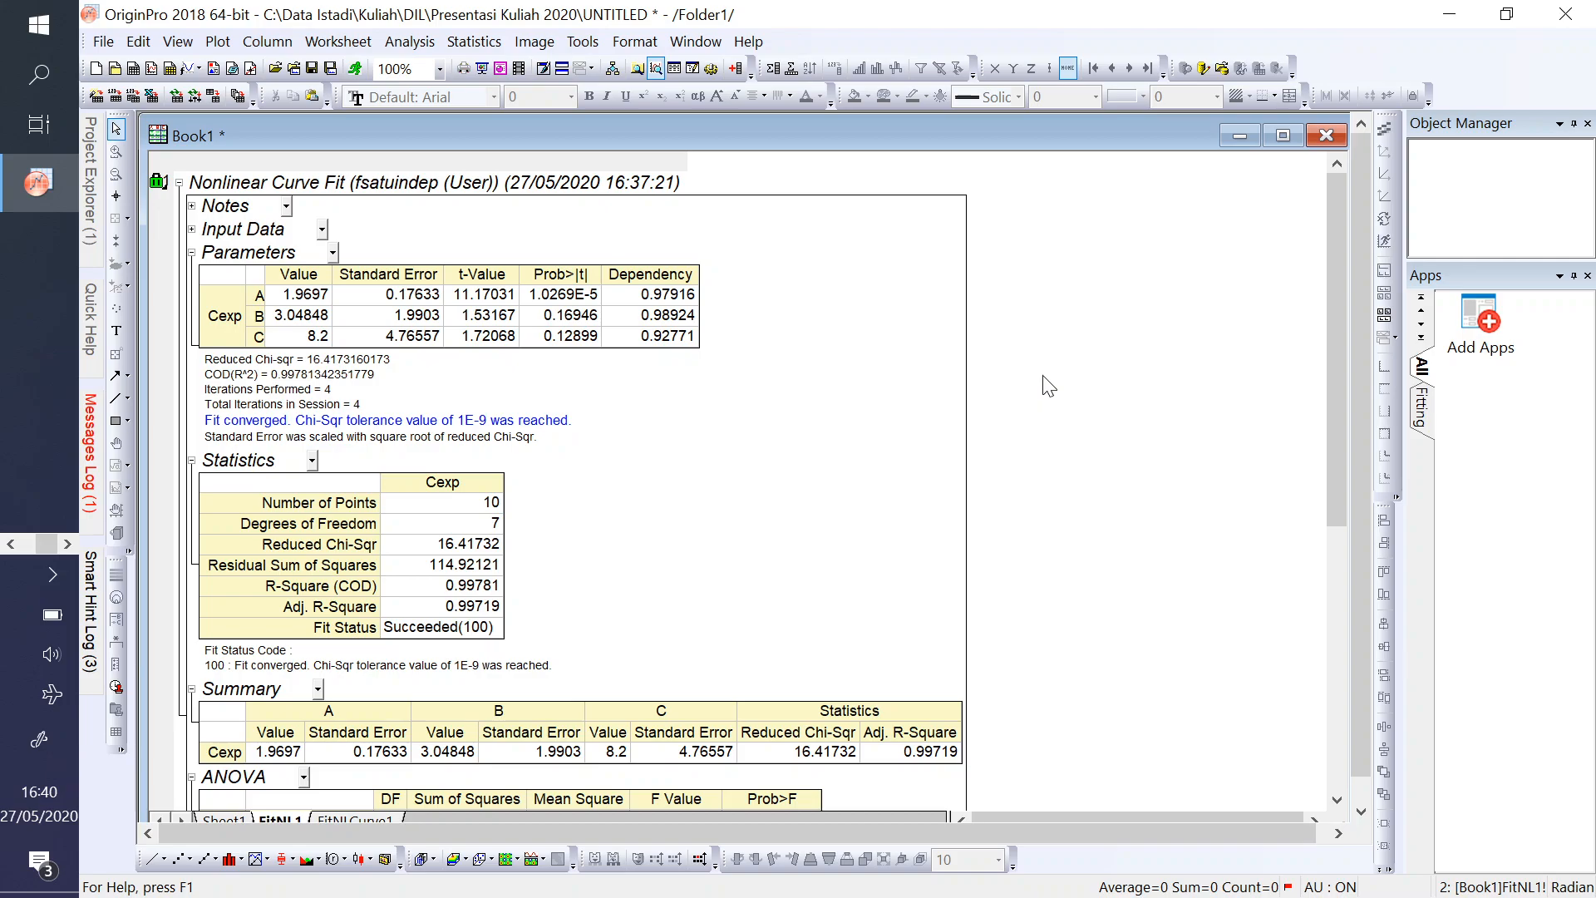
scroll(1049, 390, "down", 5)
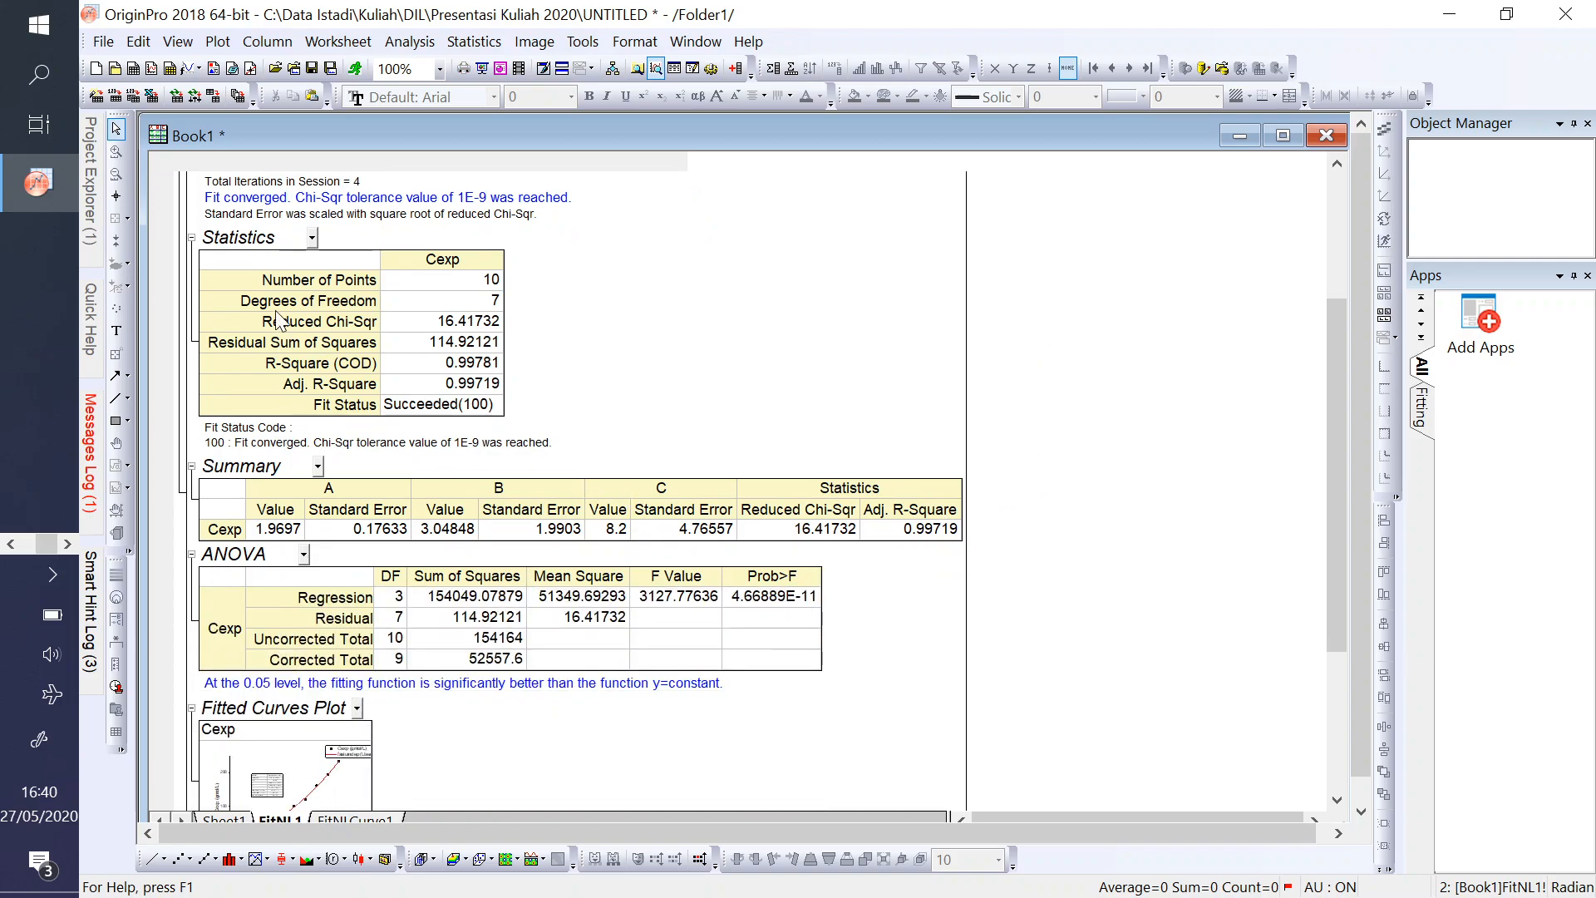
scroll(654, 281, "up", 2)
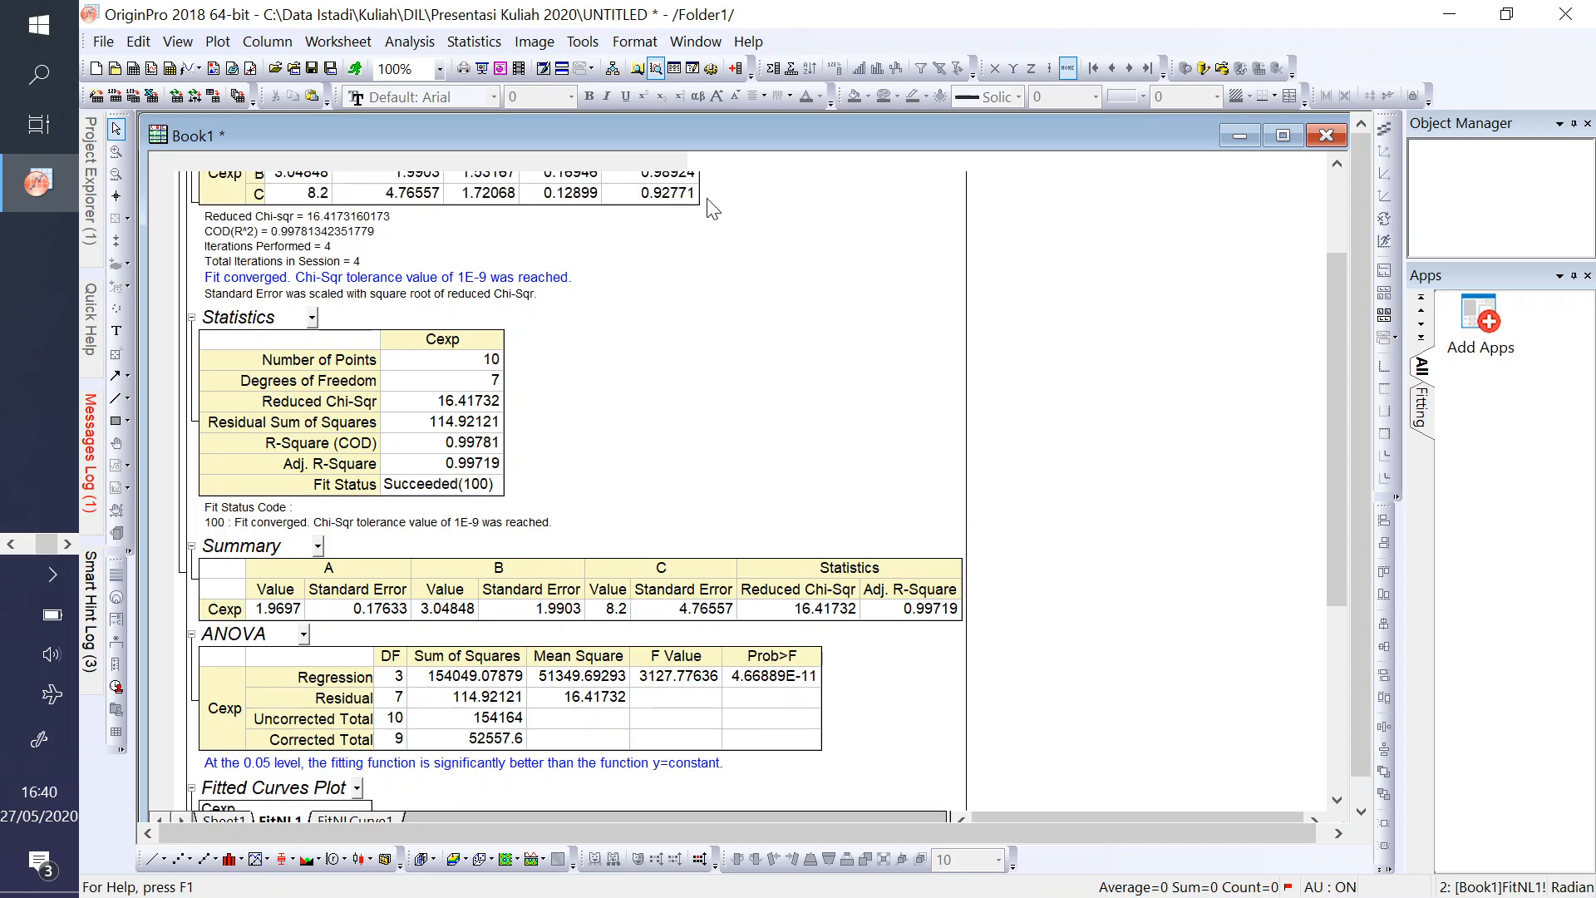
scroll(690, 219, "up", 1)
scroll(1115, 301, "up", 1)
scroll(1343, 180, "up", 2)
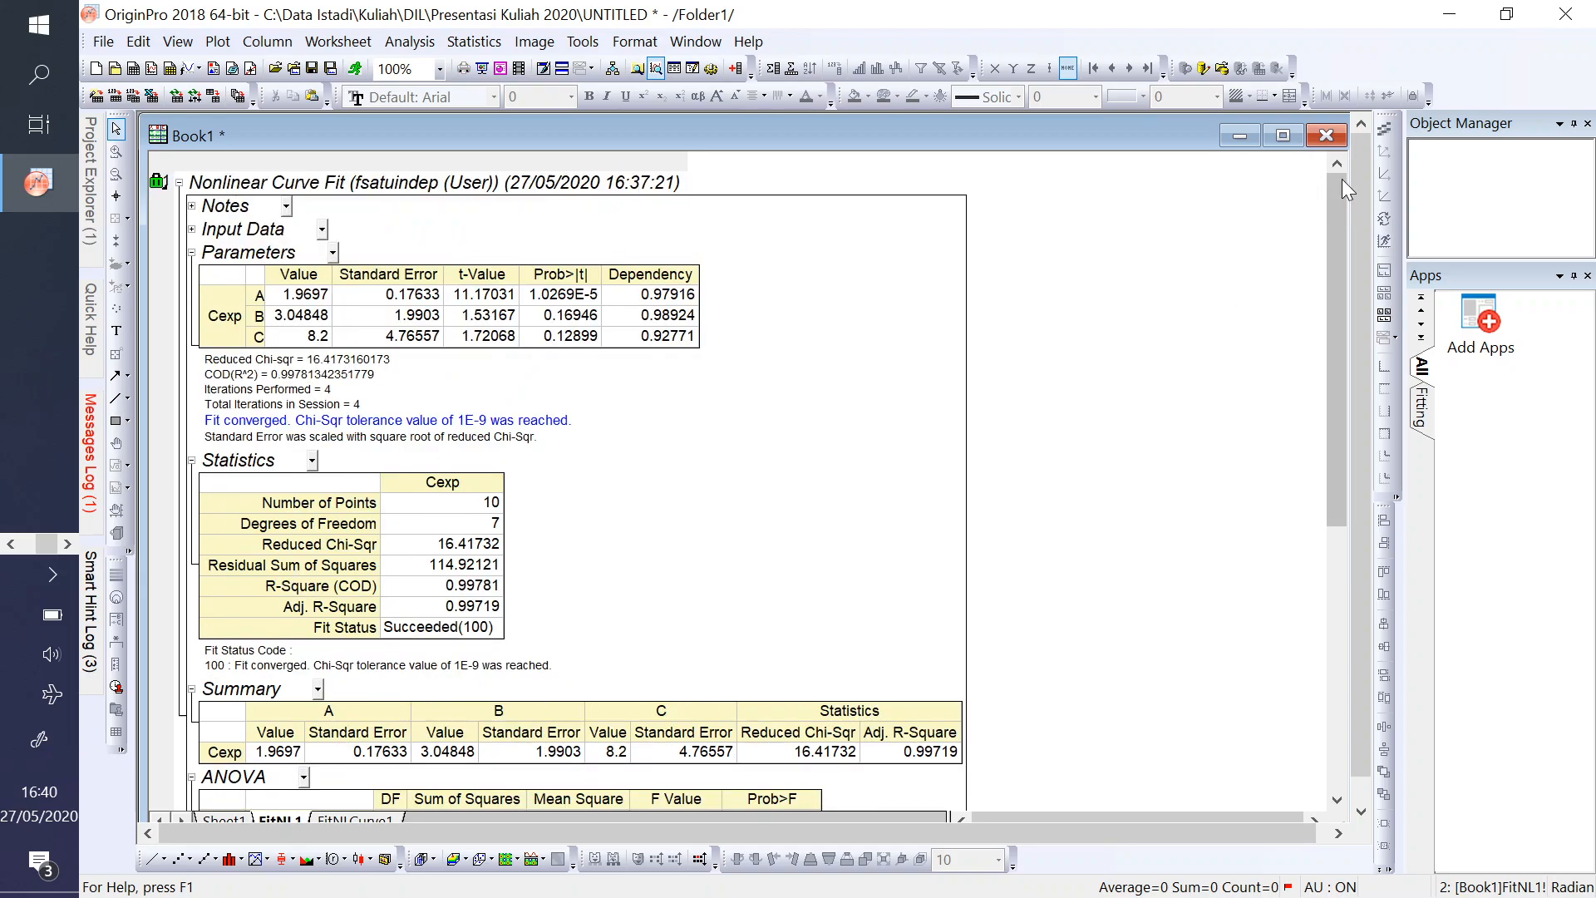
- Return to the source data in Sheet1, select the t column and dismiss the hint about adding data to a graph
left_click(219, 818)
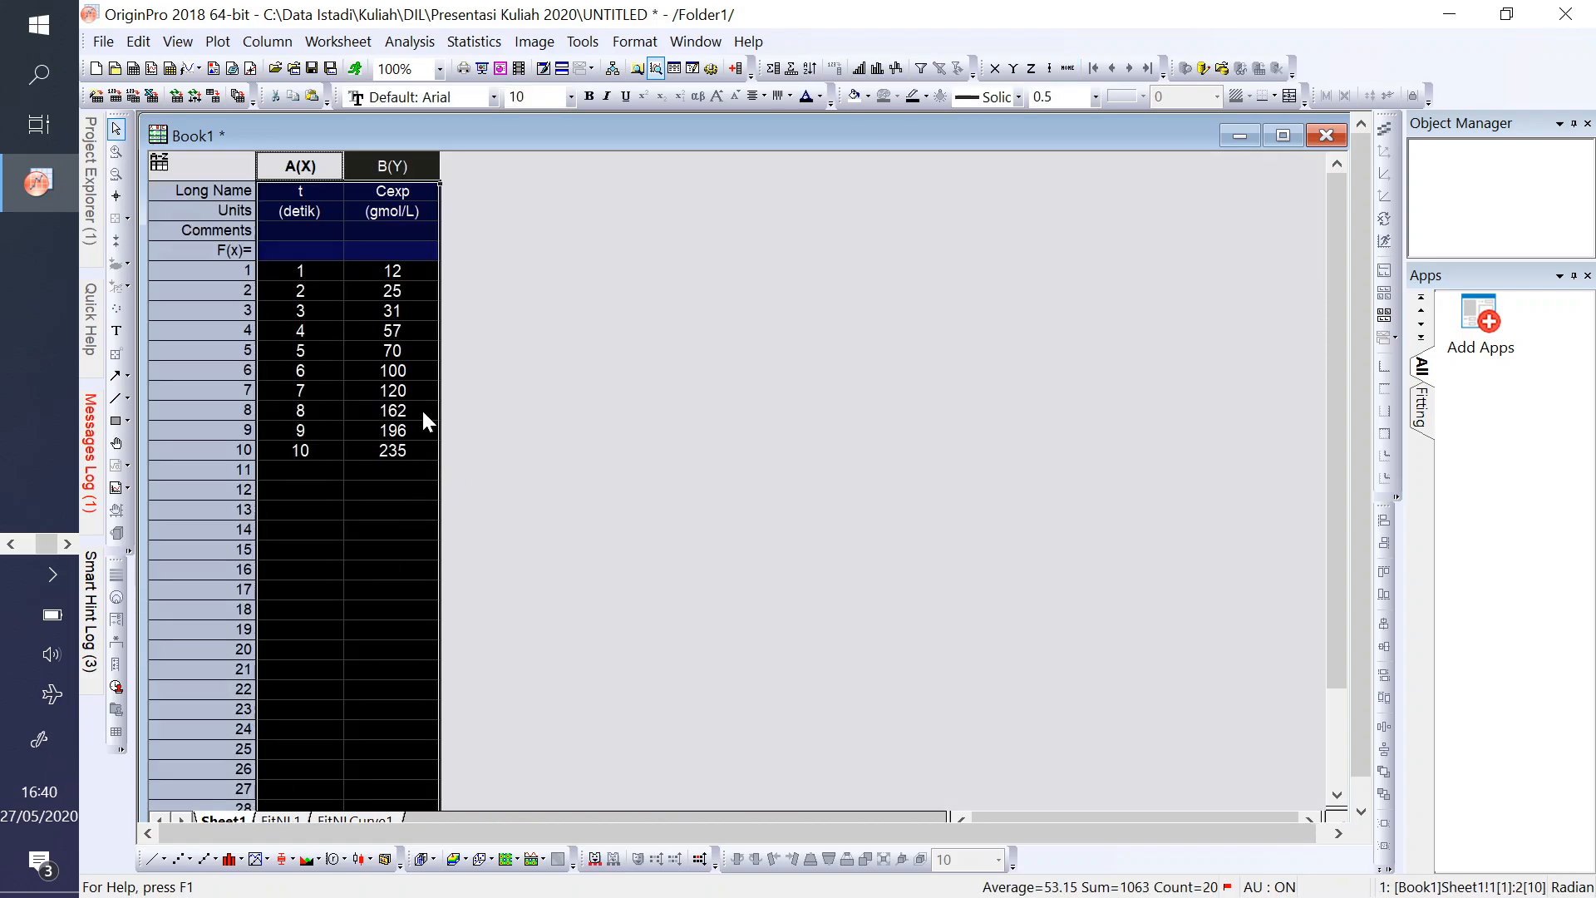
left_click(300, 159)
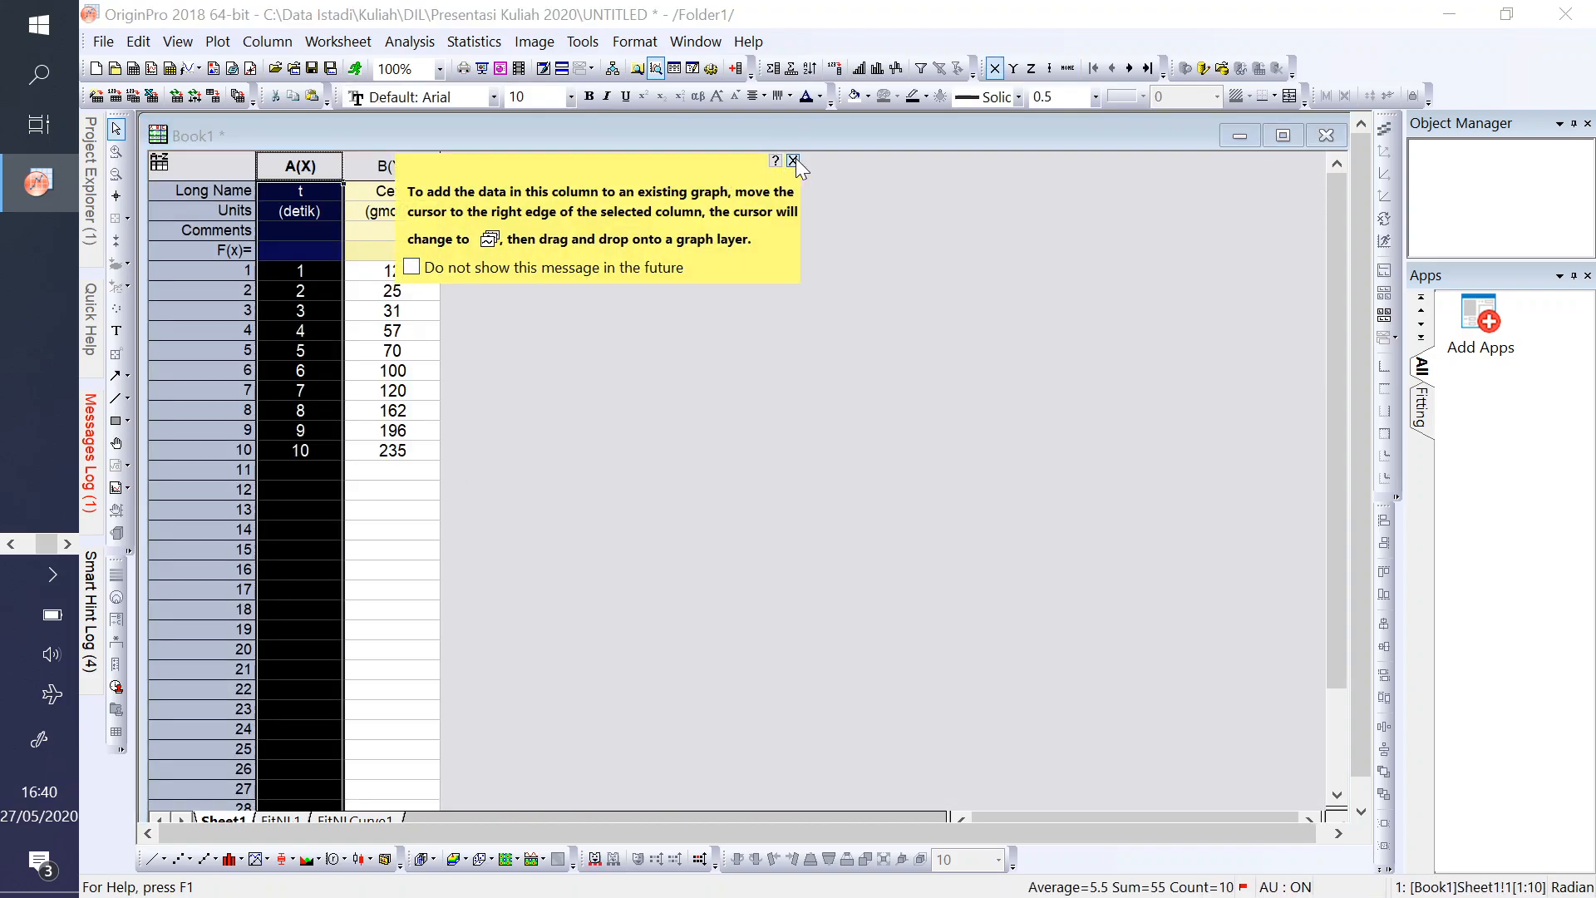
left_click(792, 160)
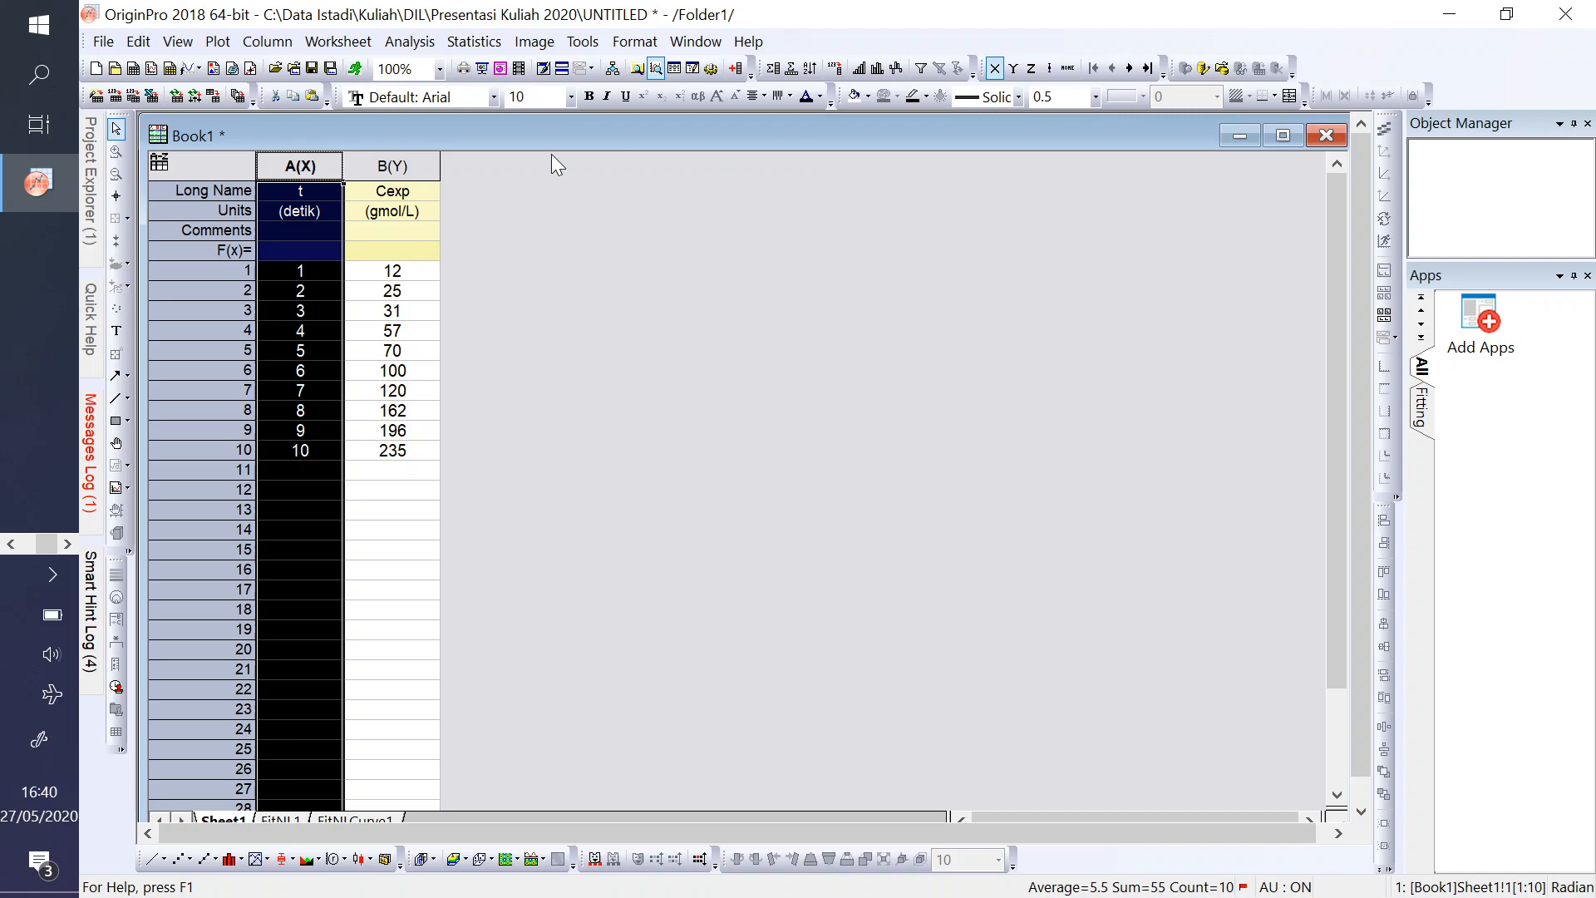
- Save the project as CurveFittingSederhana1Indep.opju in the Presentasi Kuliah 2020 folder
left_click(311, 68)
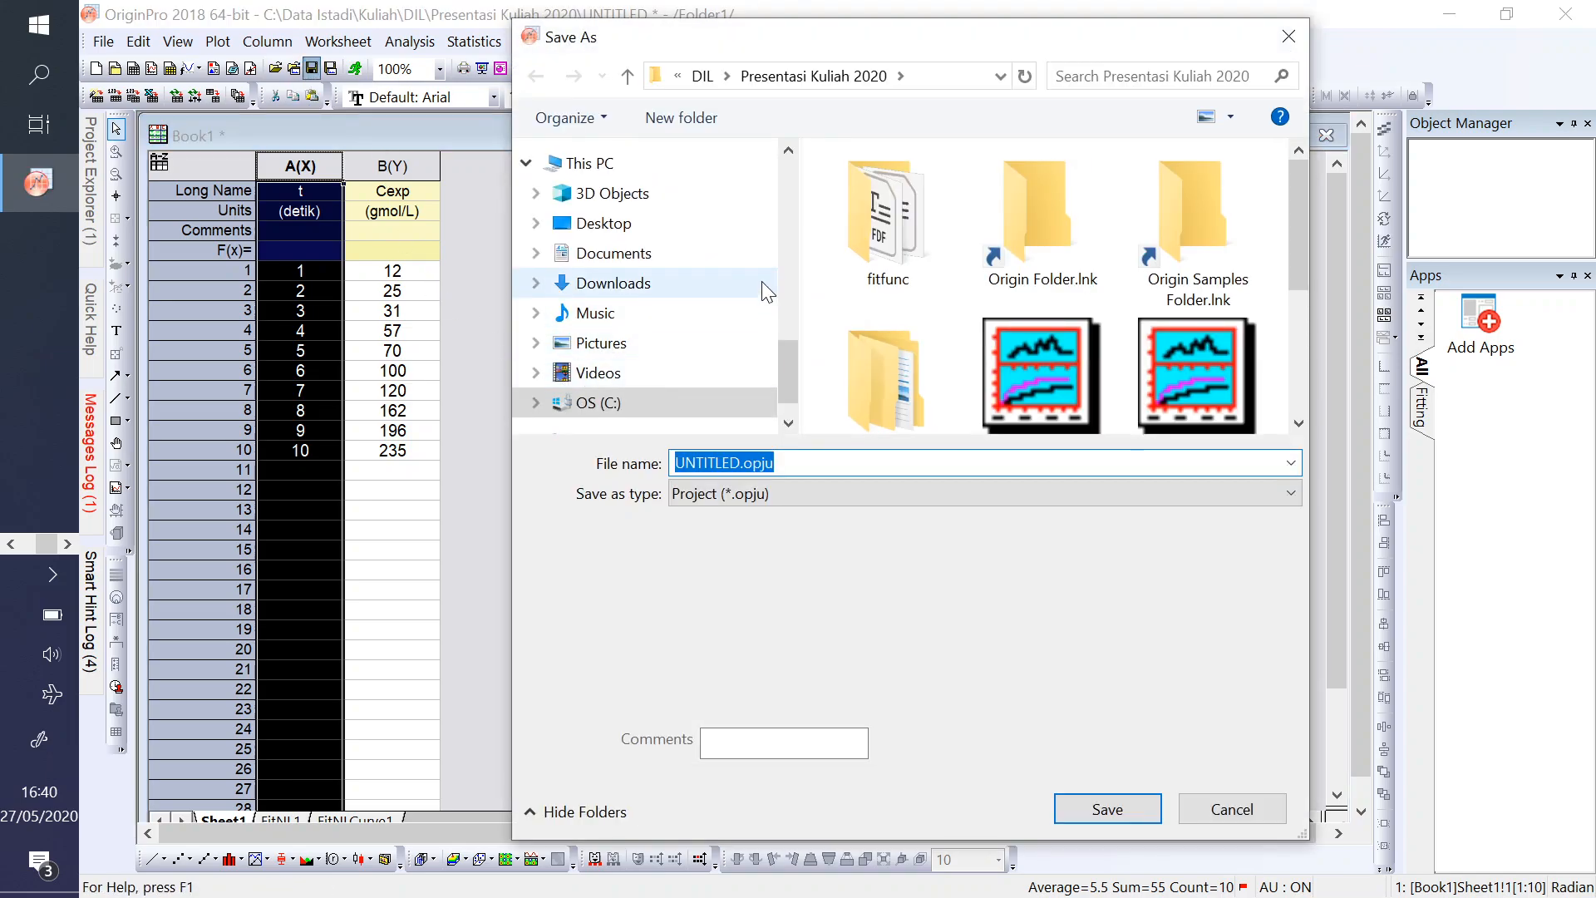
scroll(785, 228, "up", 3)
left_click(715, 156)
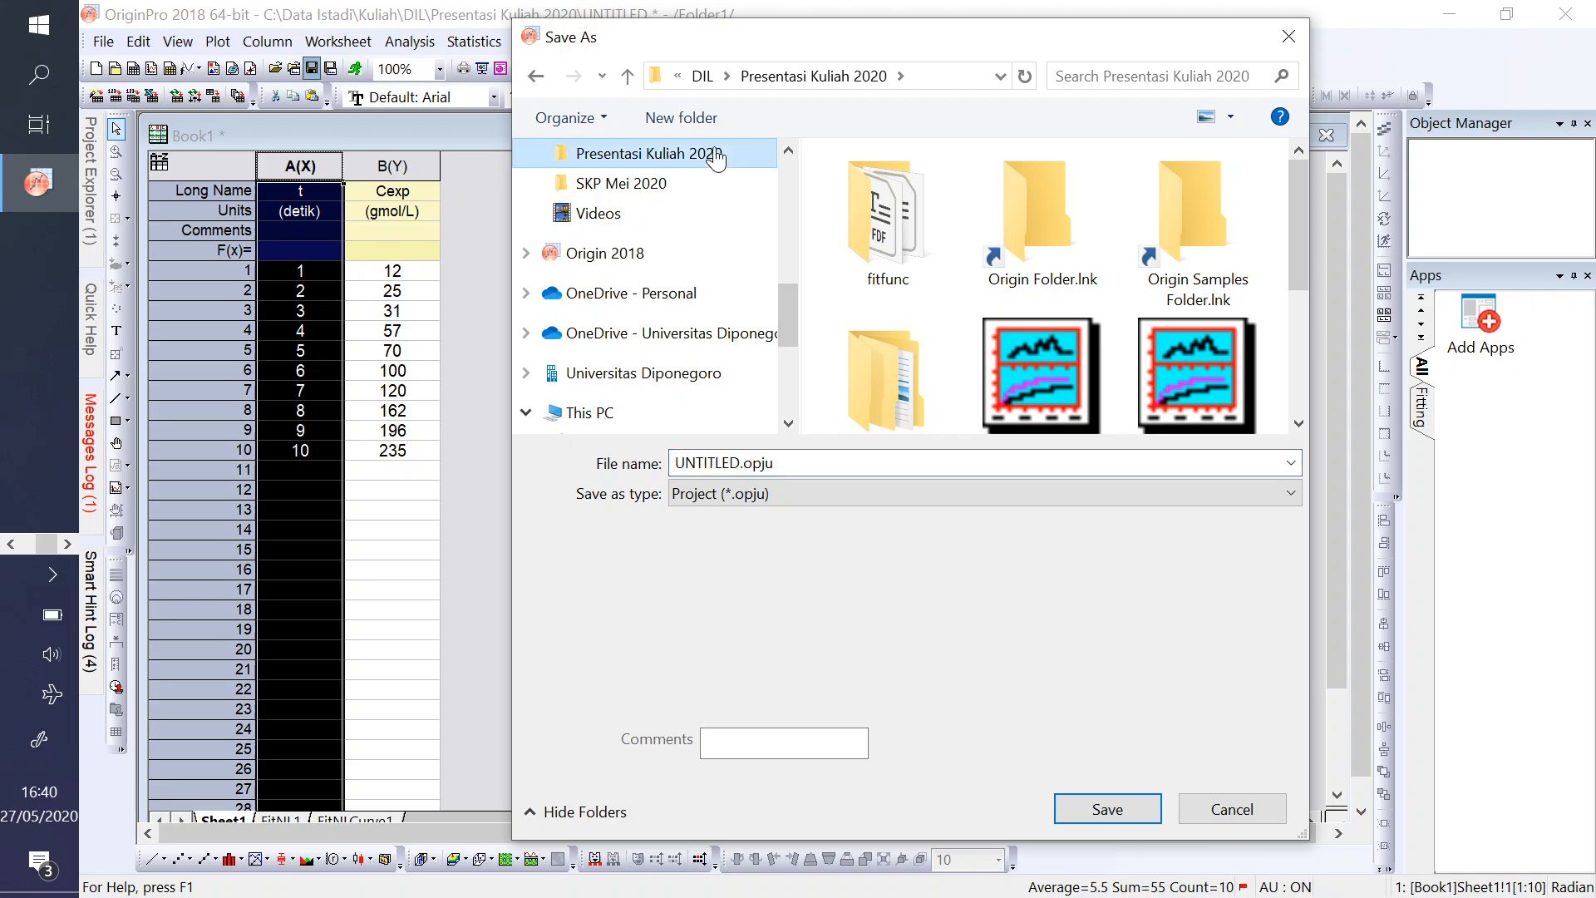
left_click(739, 468)
left_click_drag(741, 464, 675, 464)
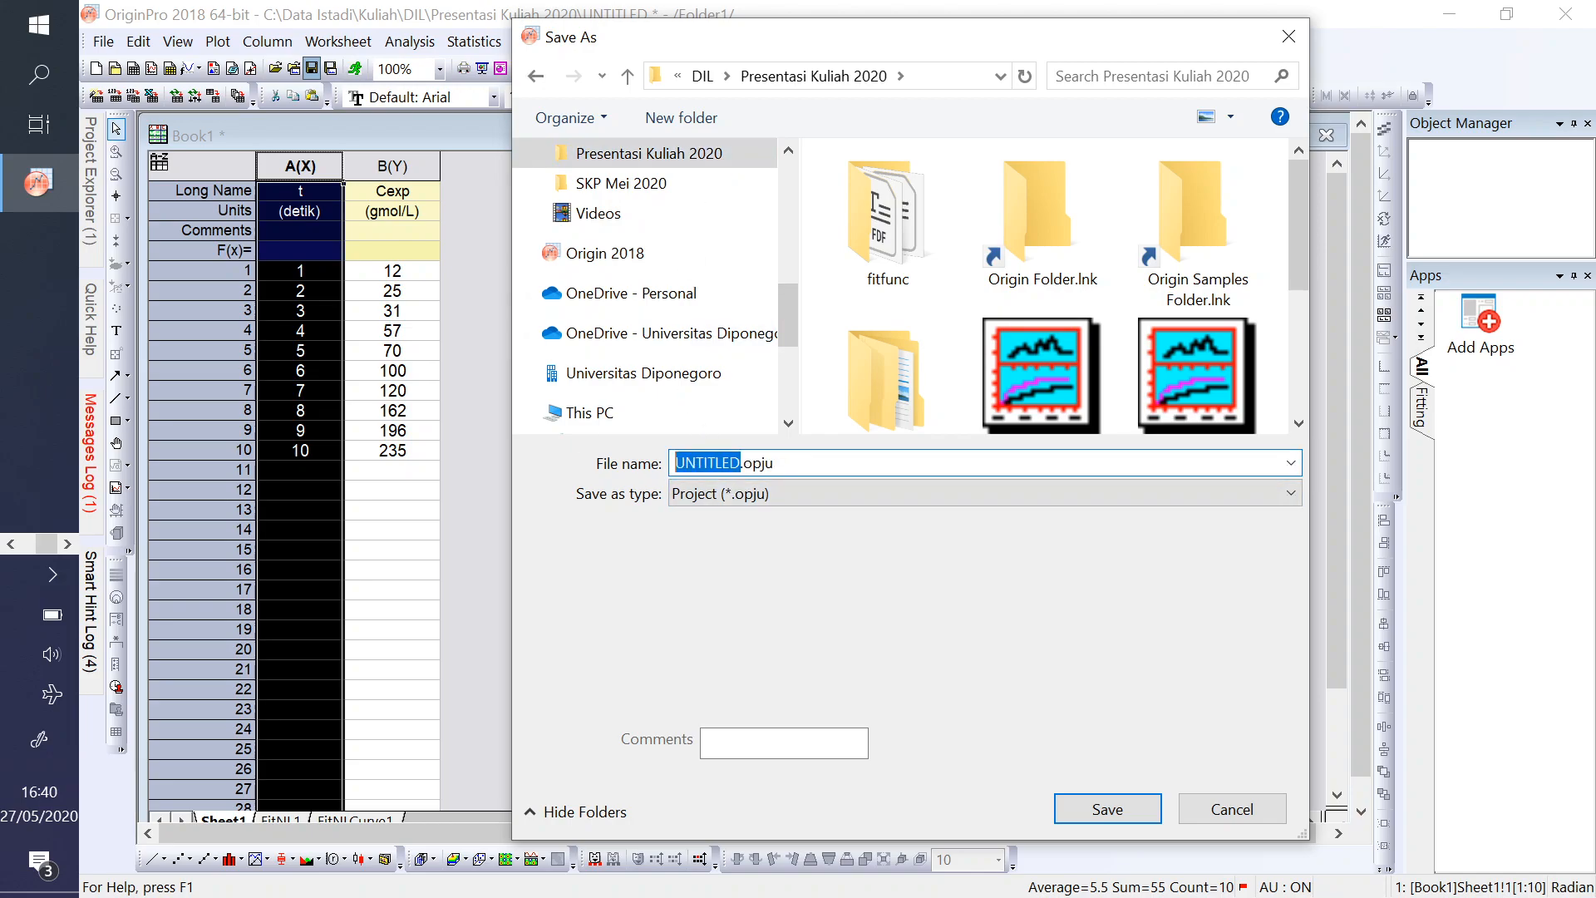
type("Cu")
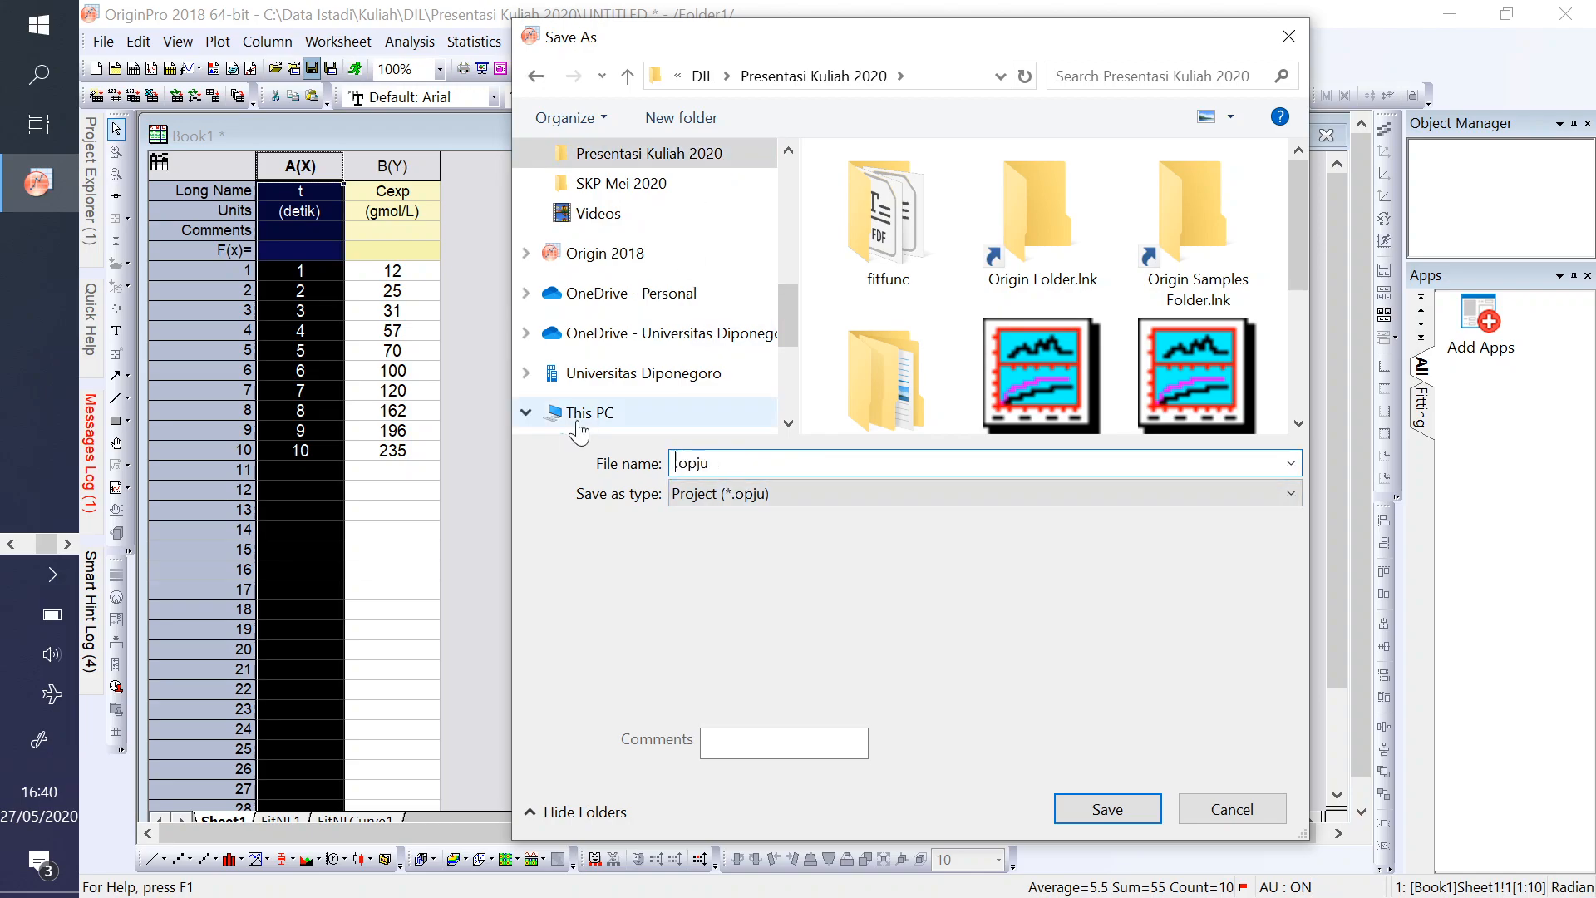
type("r")
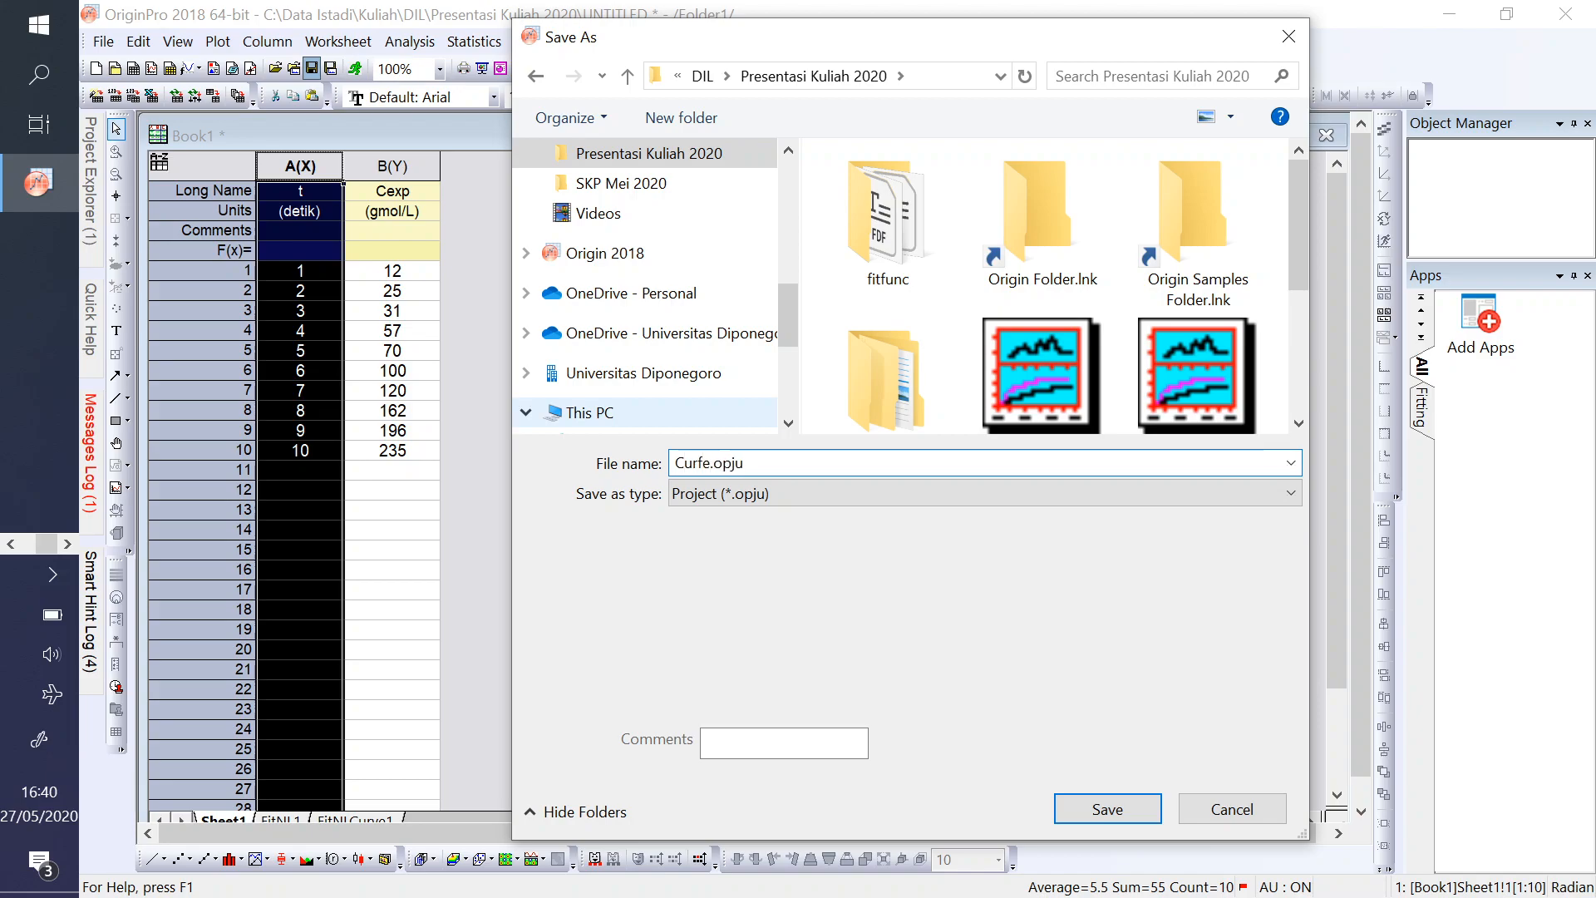
type("veFittingSederhana1Indep")
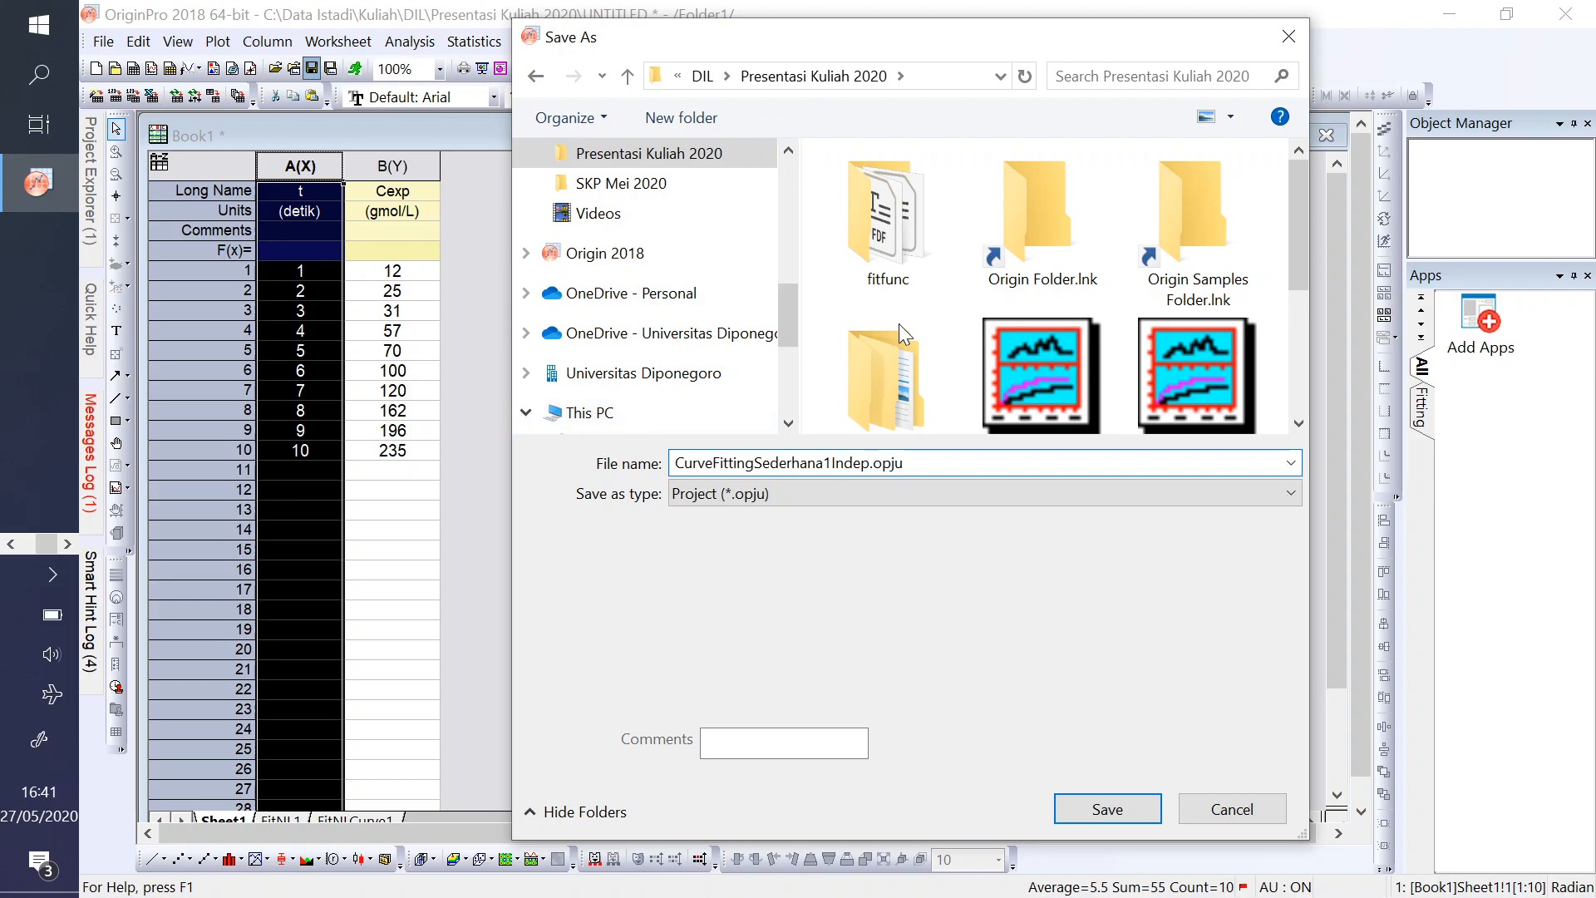
left_click(1081, 806)
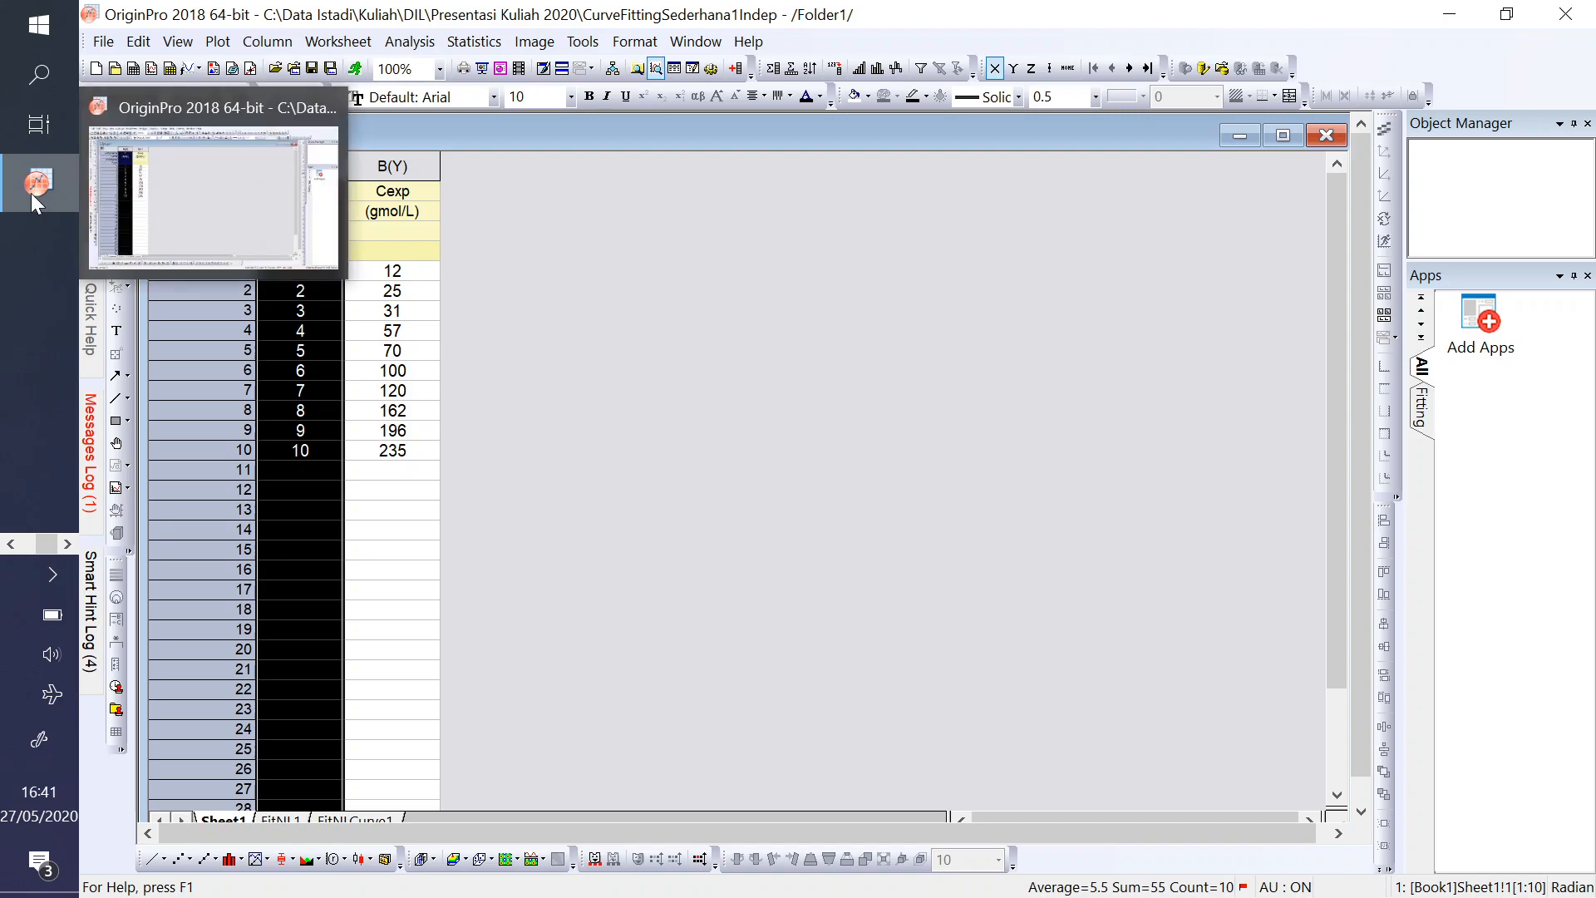
- Reopen the FitNL1 report and select the Number of Points value in the Statistics table
left_click(289, 820)
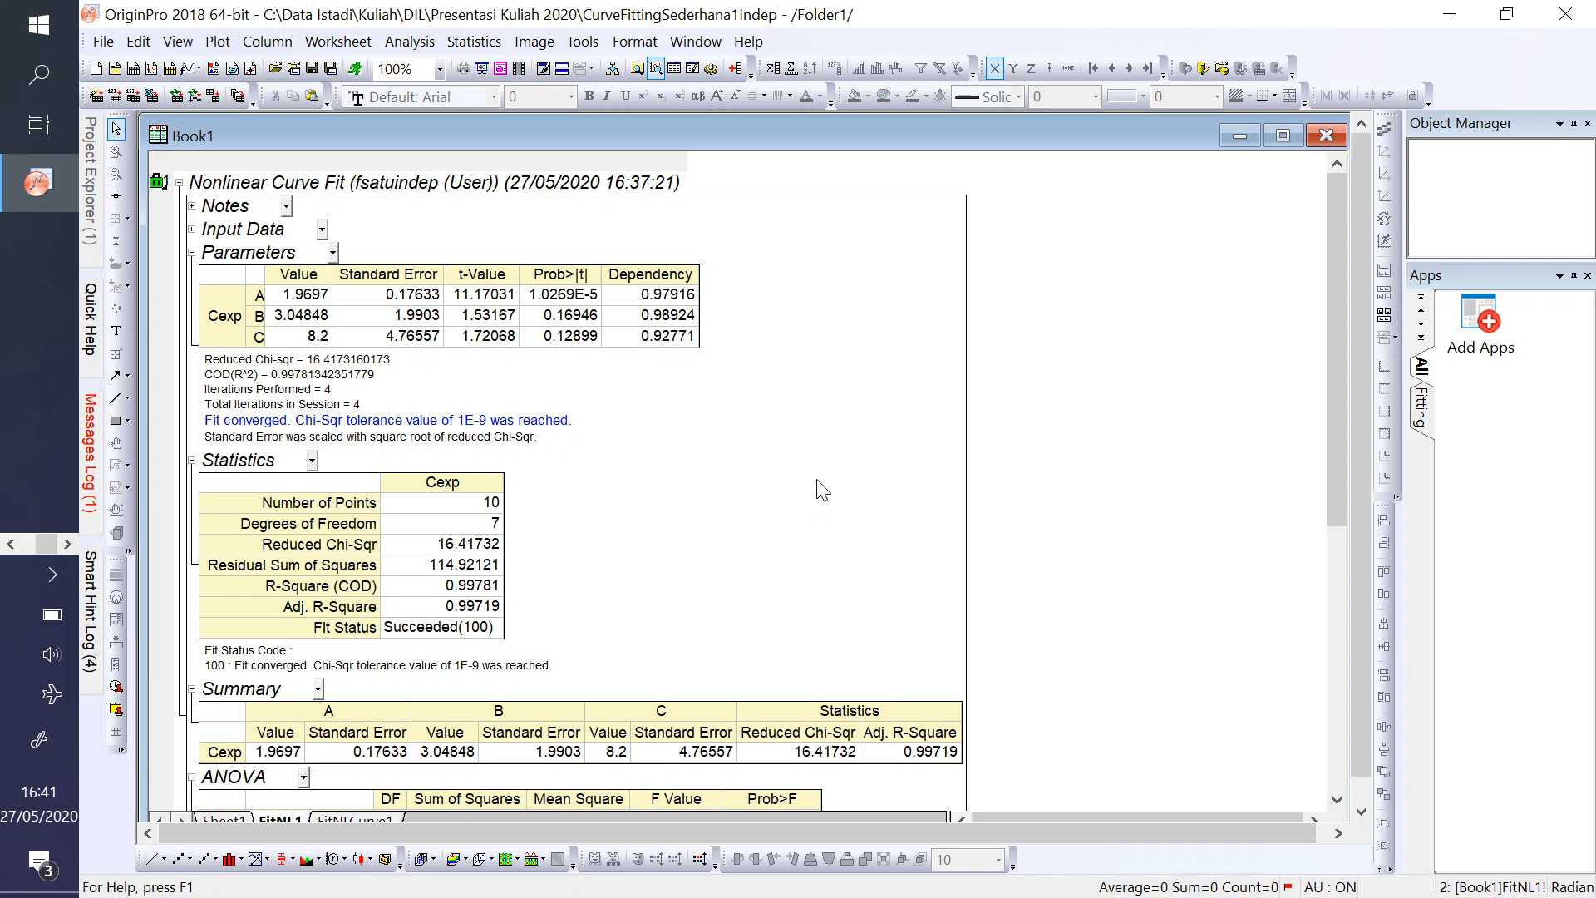
left_click(472, 502)
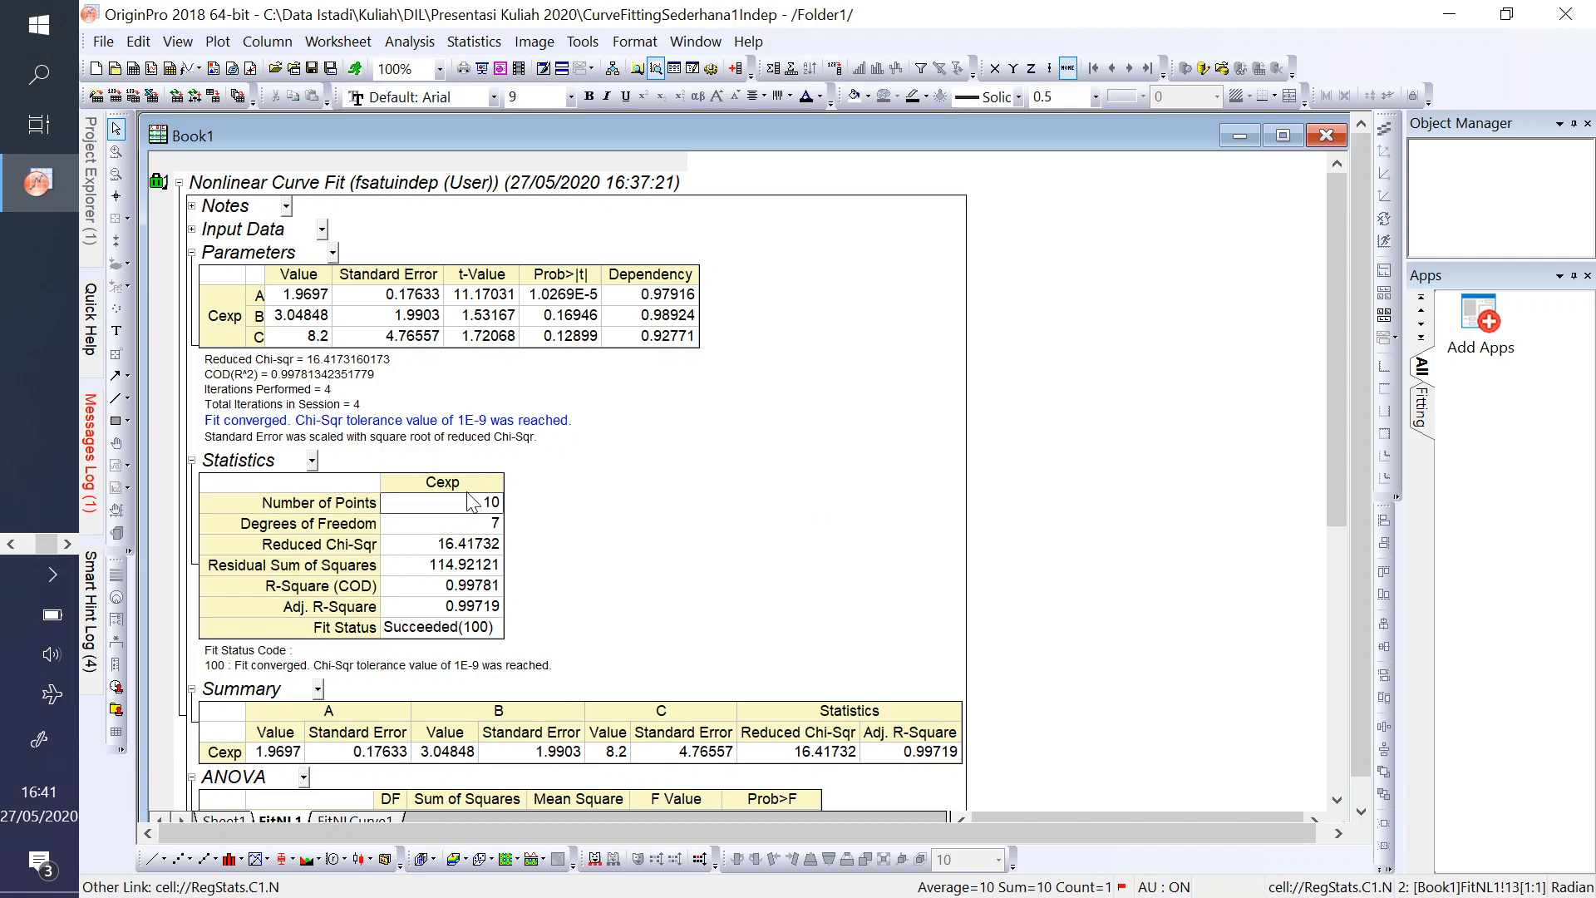